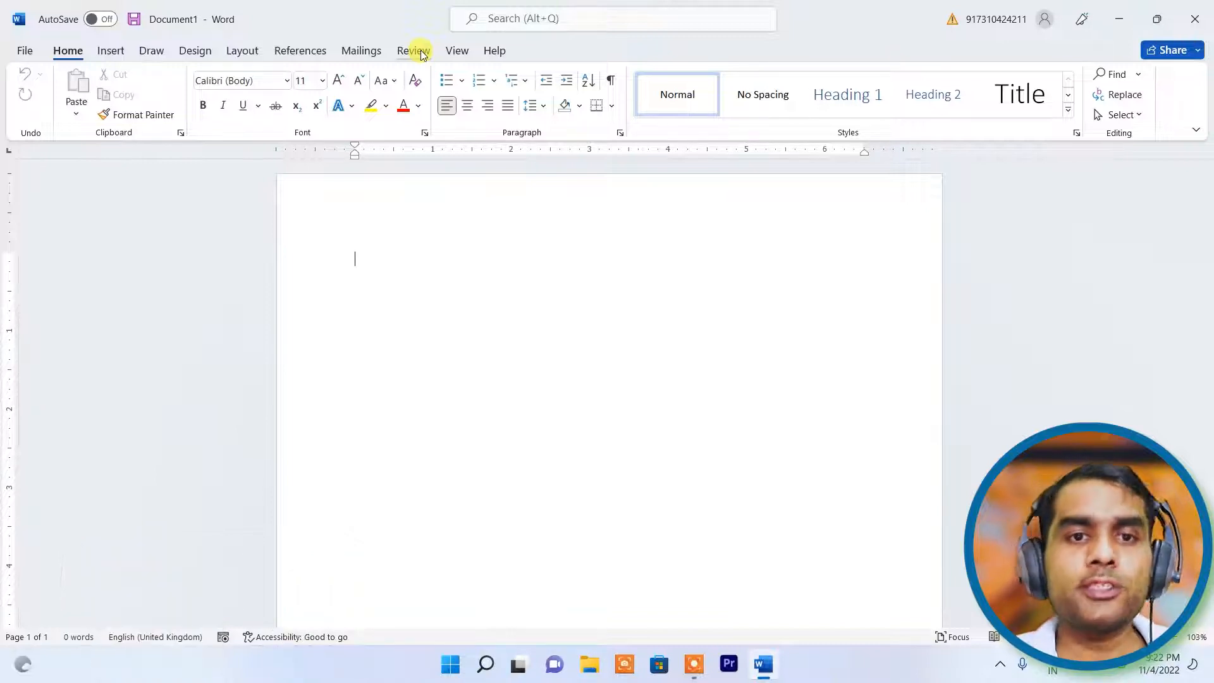
- Switch the ribbon to the Review tab in the blank document
{"action": "left_click", "coordinate": [407, 52]}
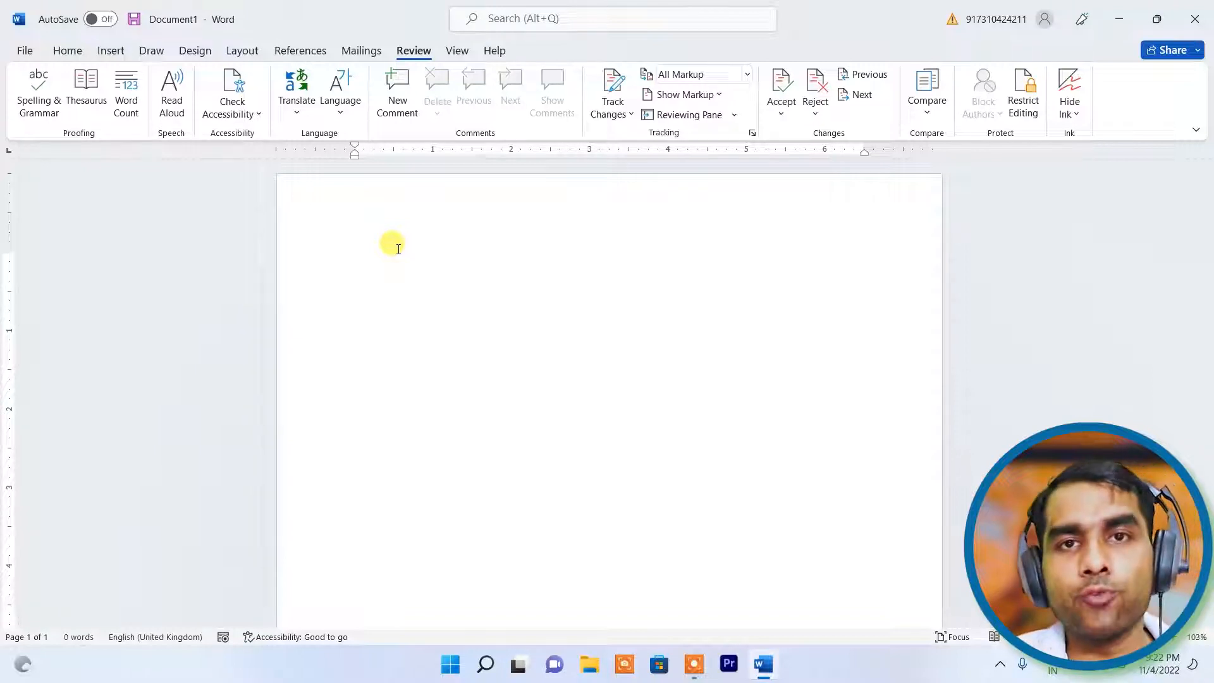
- Type and erase test words, then leave the misspelled 'teechar' on the first line
{"action": "type", "text": "are"}
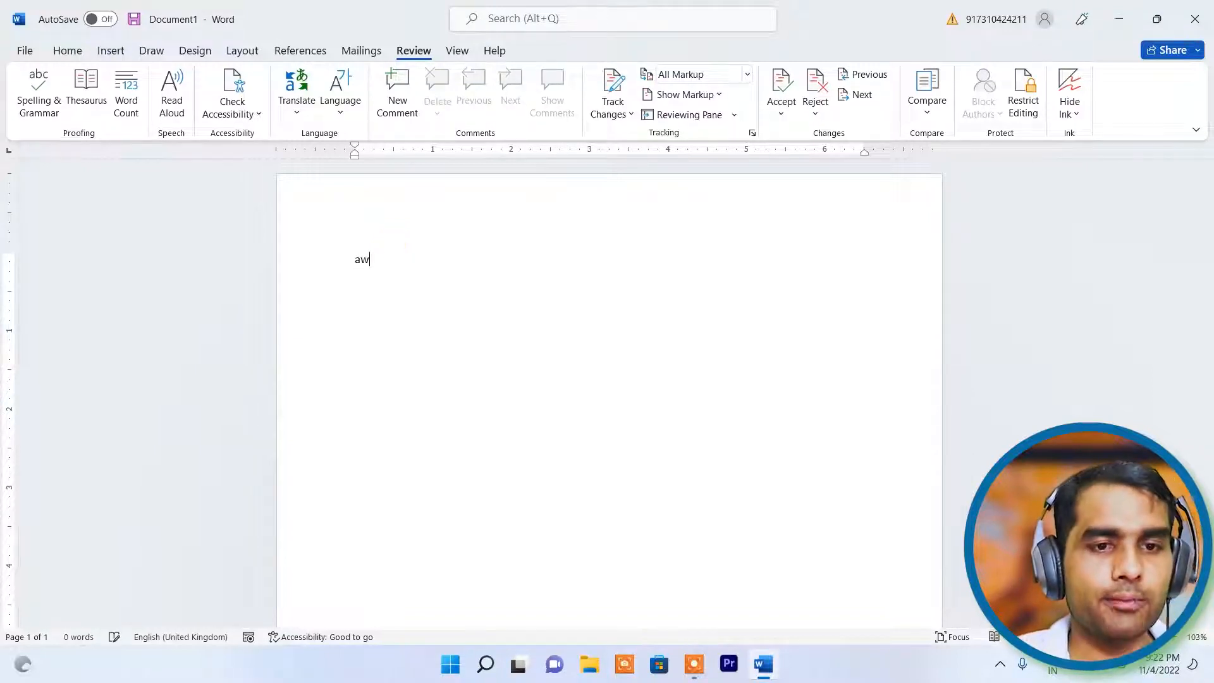
{"action": "key", "text": "BackSpace"}
{"action": "key", "text": "BackSpace"}
{"action": "key", "text": "BackSpace"}
{"action": "type", "text": "ward"}
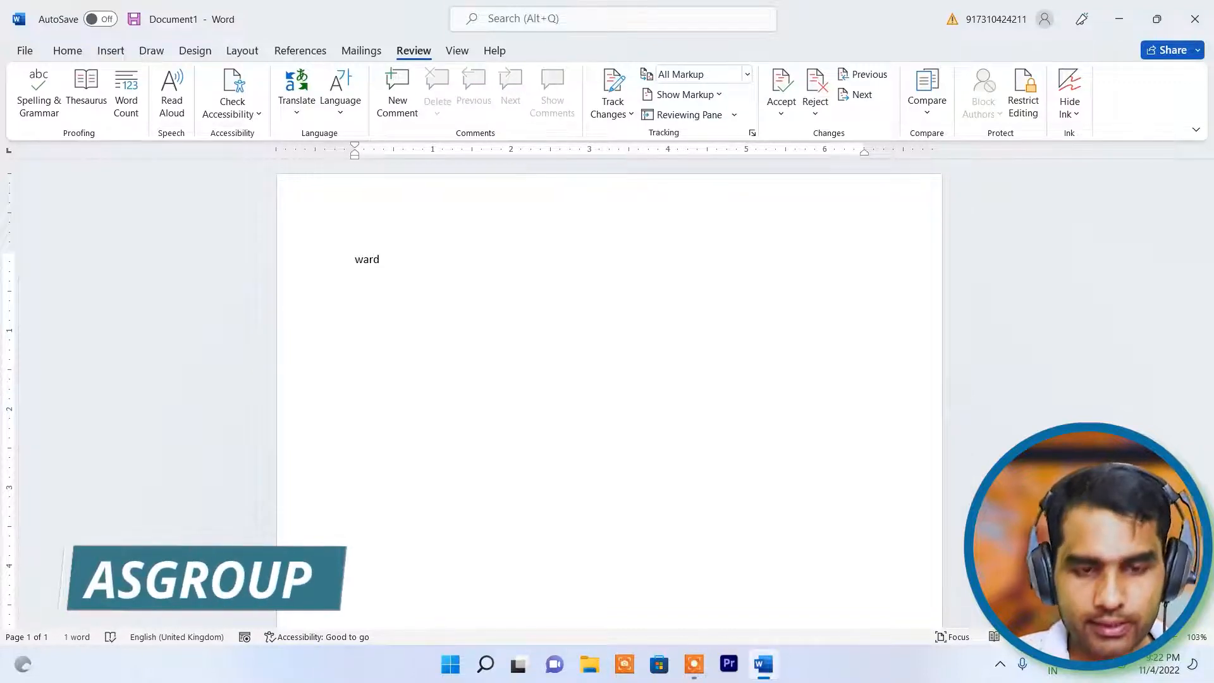
{"action": "key", "text": "Return"}
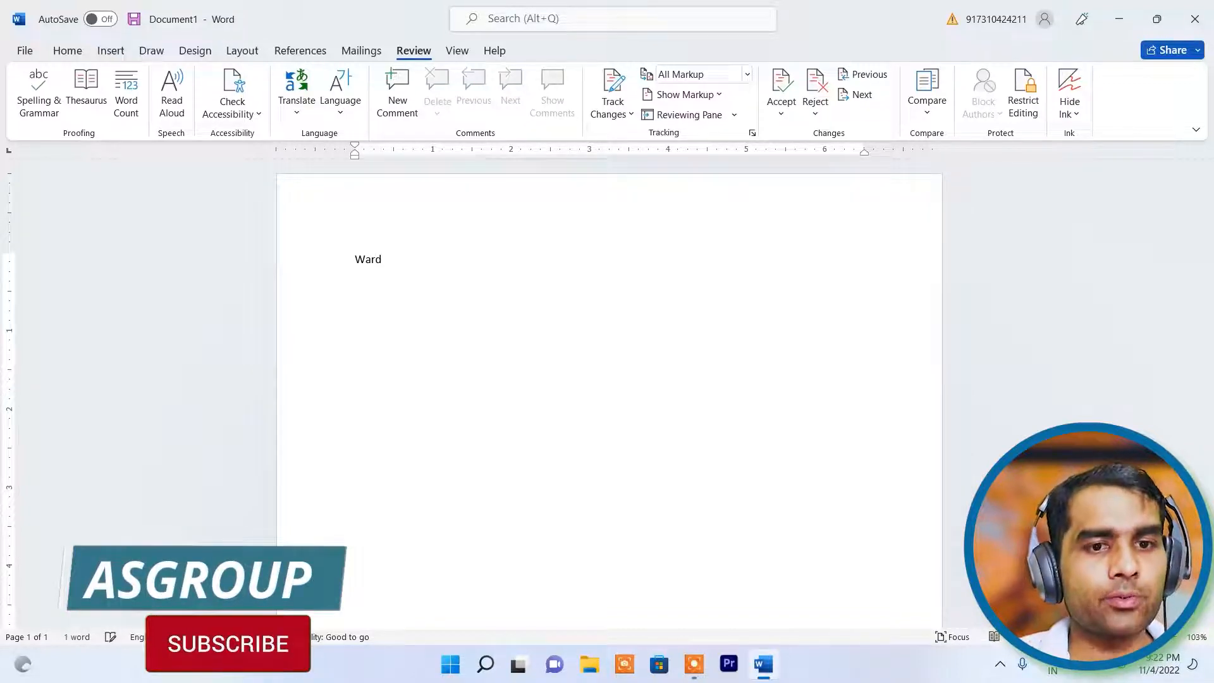
{"action": "key", "text": "BackSpace"}
{"action": "key", "text": "BackSpace"}
{"action": "key", "text": "BackSpace"}
{"action": "key", "text": "BackSpace"}
{"action": "key", "text": "BackSpace"}
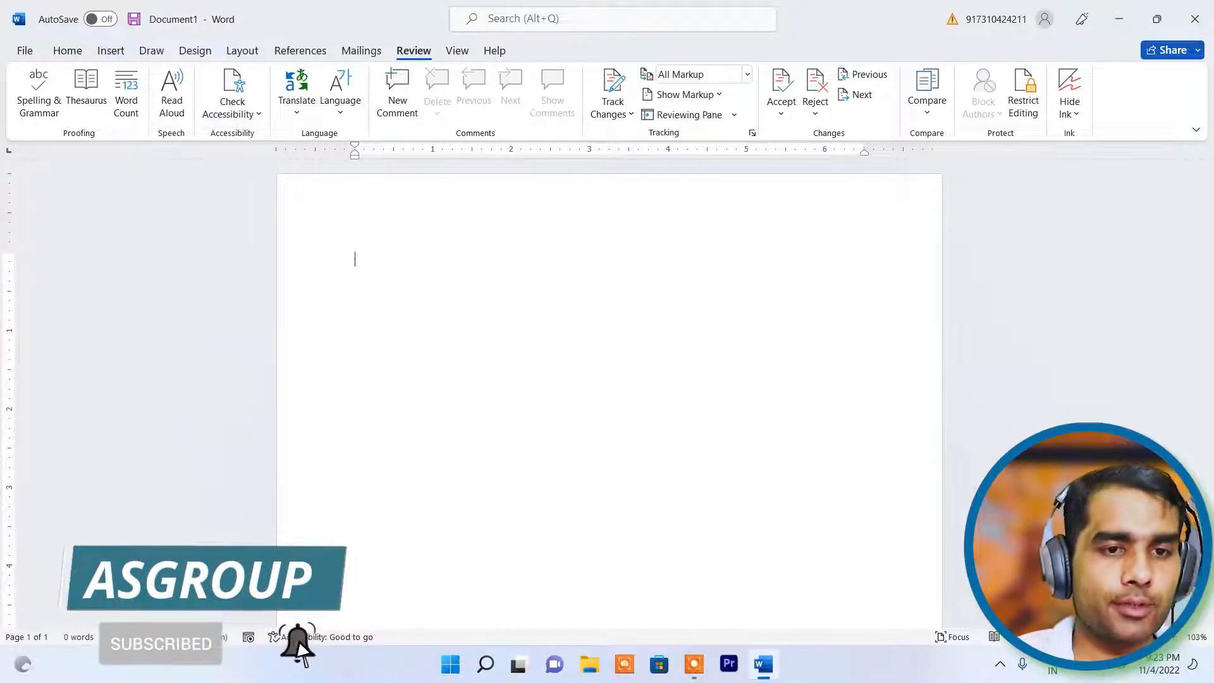
{"action": "type", "text": "teechar"}
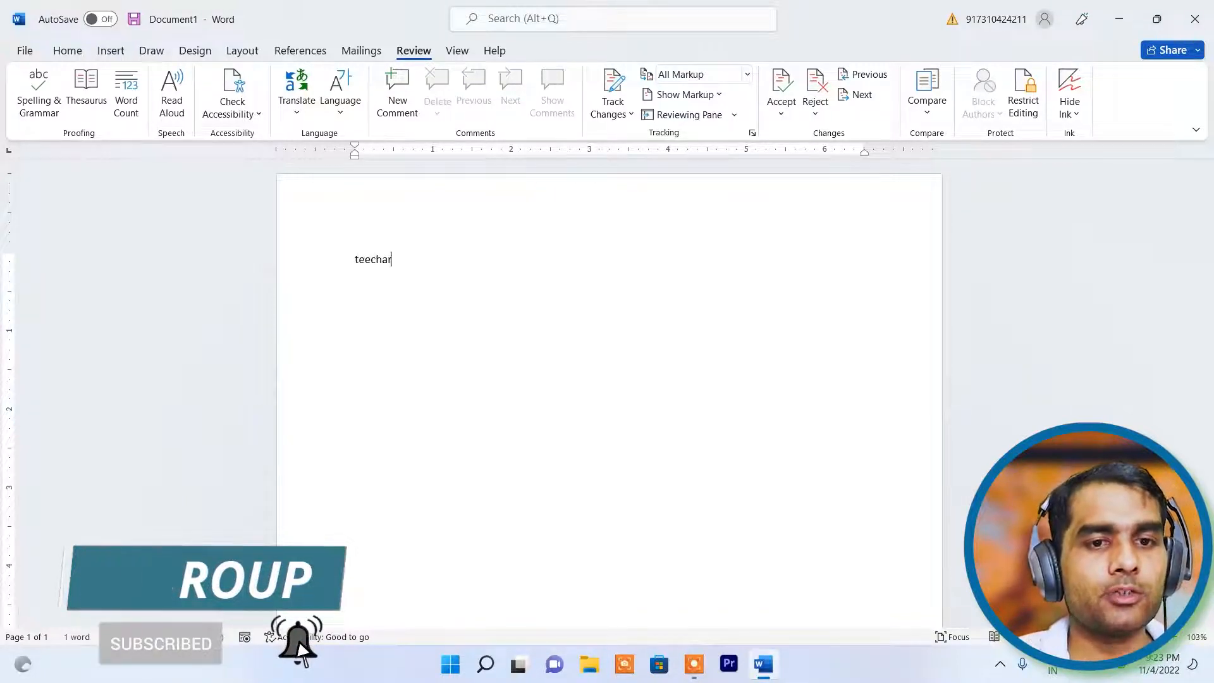
{"action": "key", "text": "Return"}
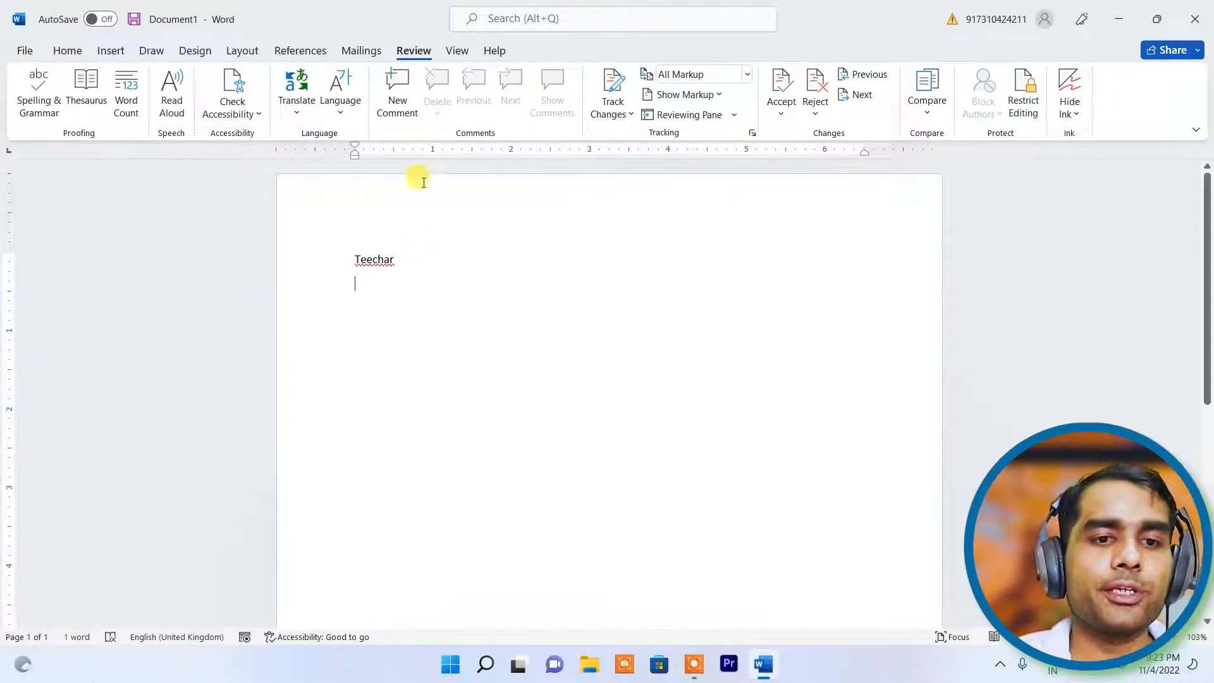
- Correct Teechar to the suggested spelling Teacher and start a new line
{"action": "right_click", "coordinate": [375, 259]}
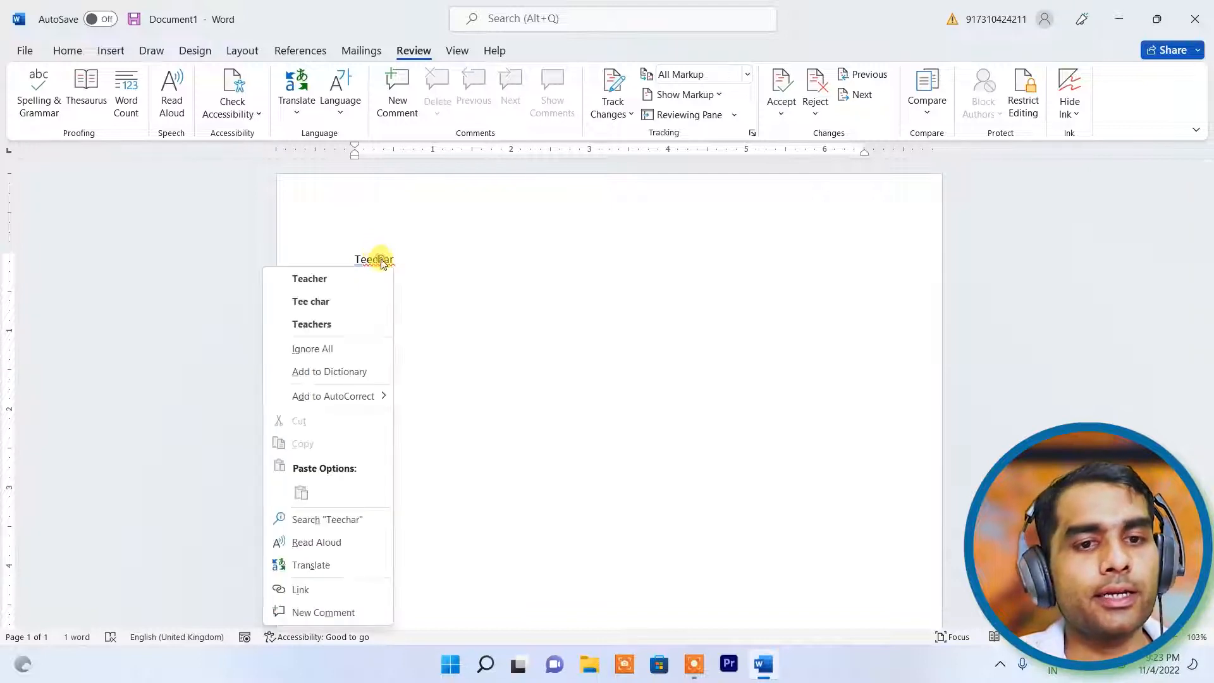
{"action": "left_click", "coordinate": [321, 286]}
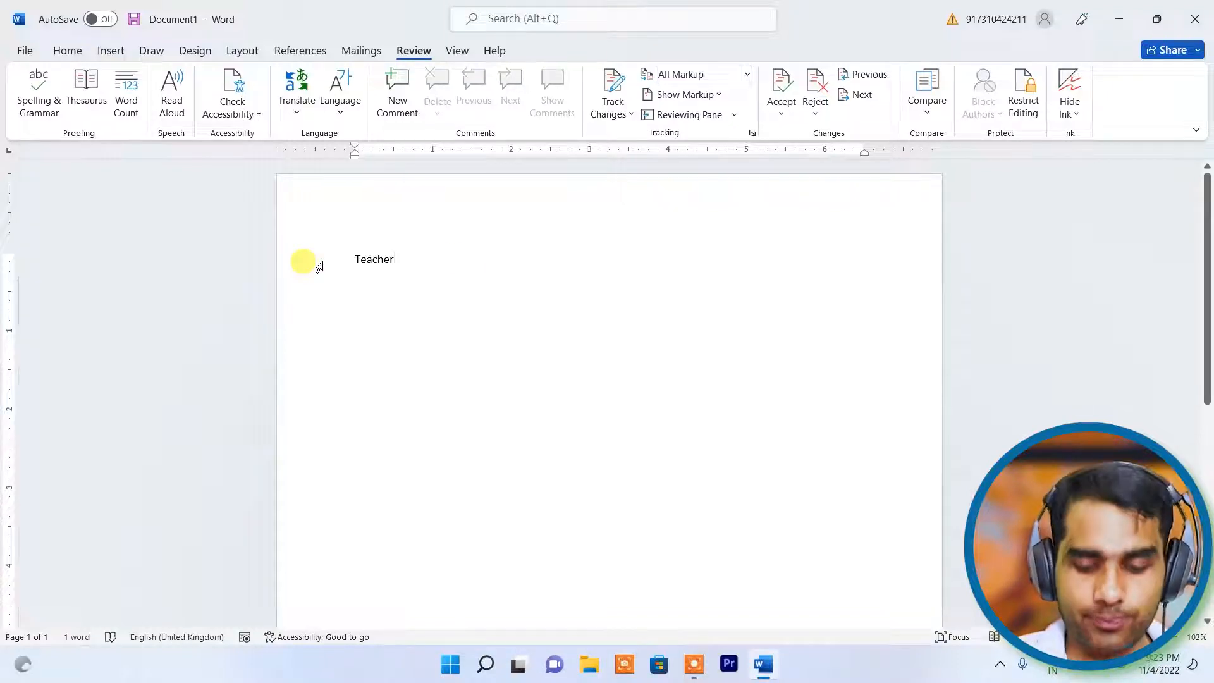
{"action": "key", "text": "Return"}
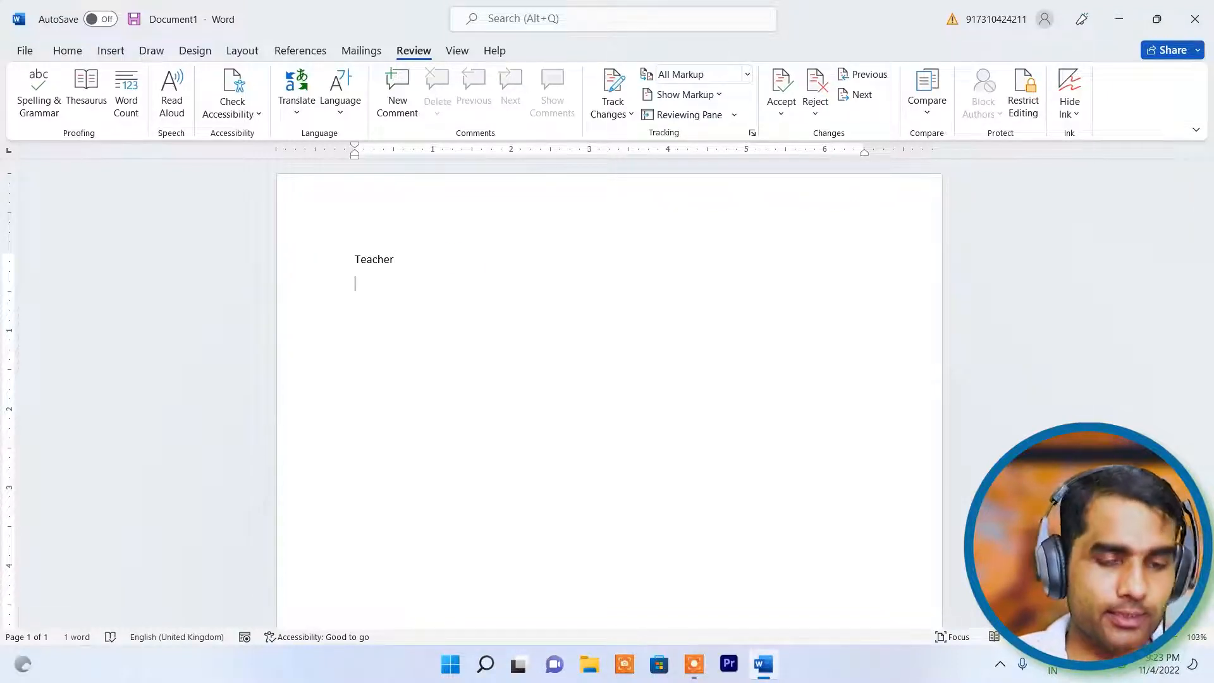
- Add the misspelled word 'welcam' below, leave it uncorrected, and select both lines
{"action": "type", "text": "welcam"}
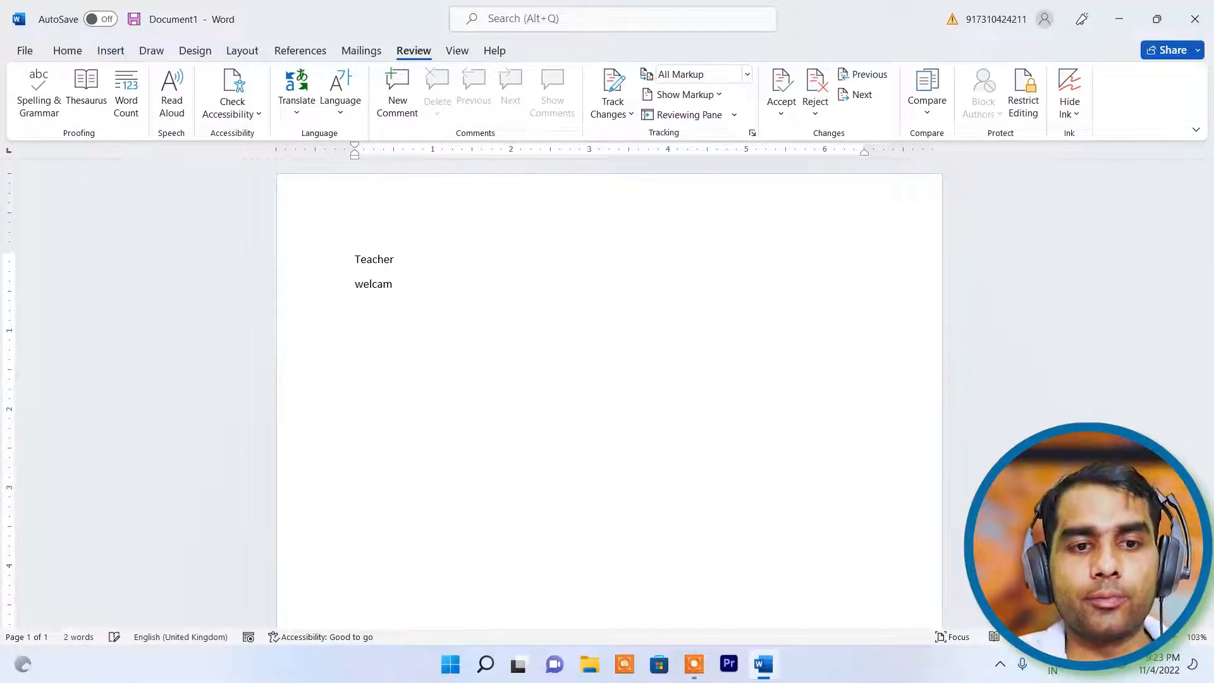
{"action": "key", "text": "Return"}
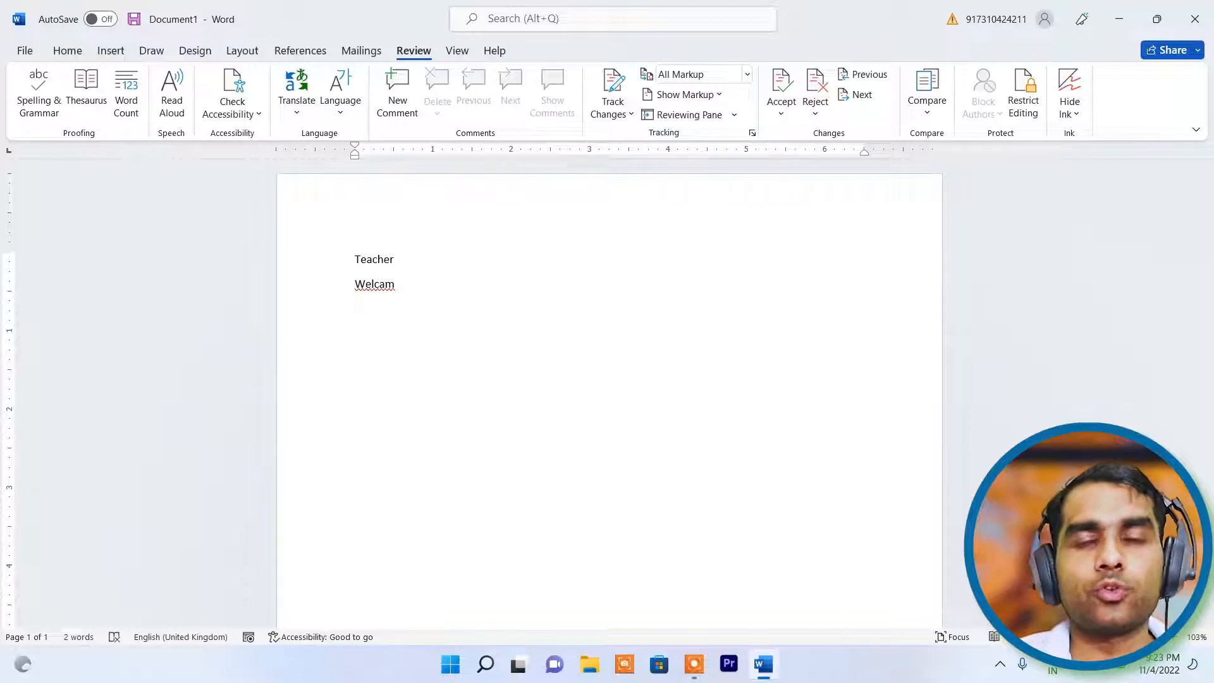
{"action": "right_click", "coordinate": [382, 285]}
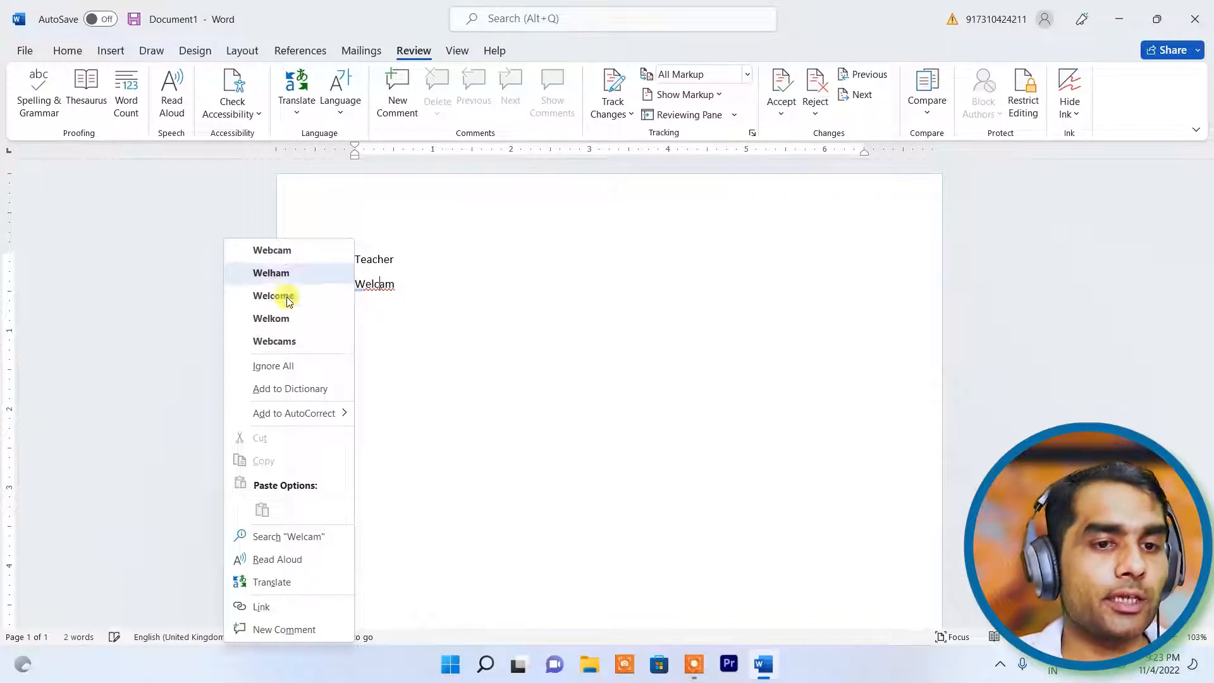
{"action": "left_click", "coordinate": [409, 337]}
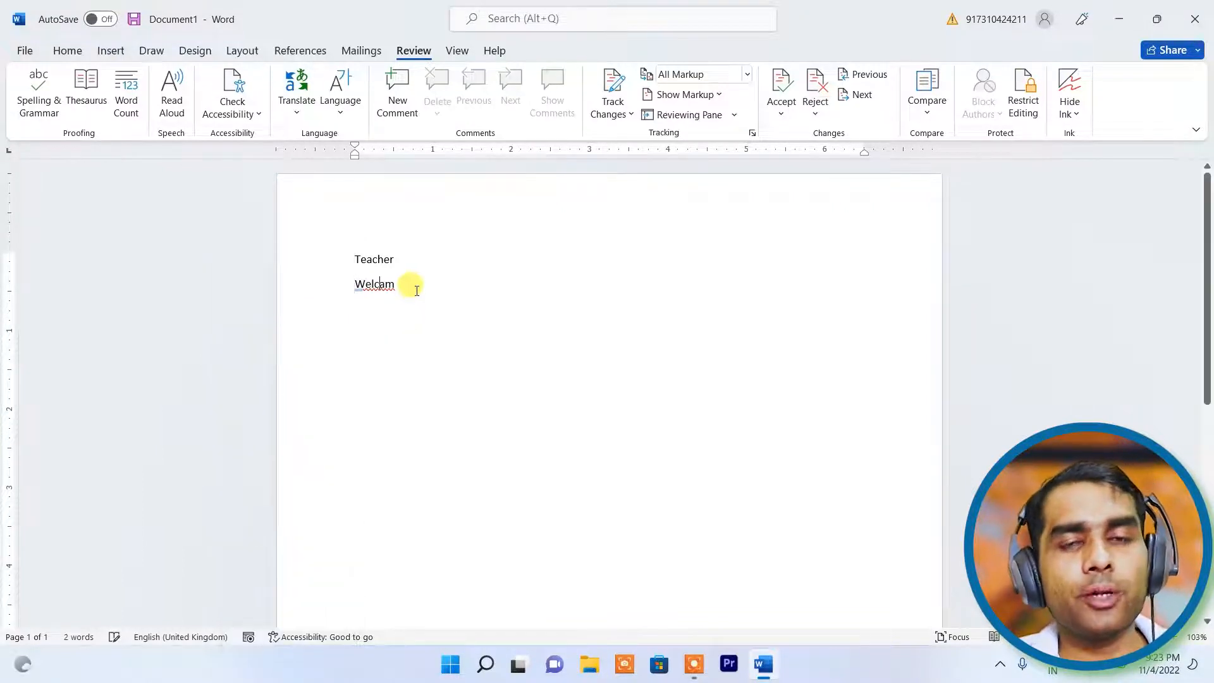
{"action": "left_click_drag", "start_coordinate": [367, 284], "coordinate": [321, 264]}
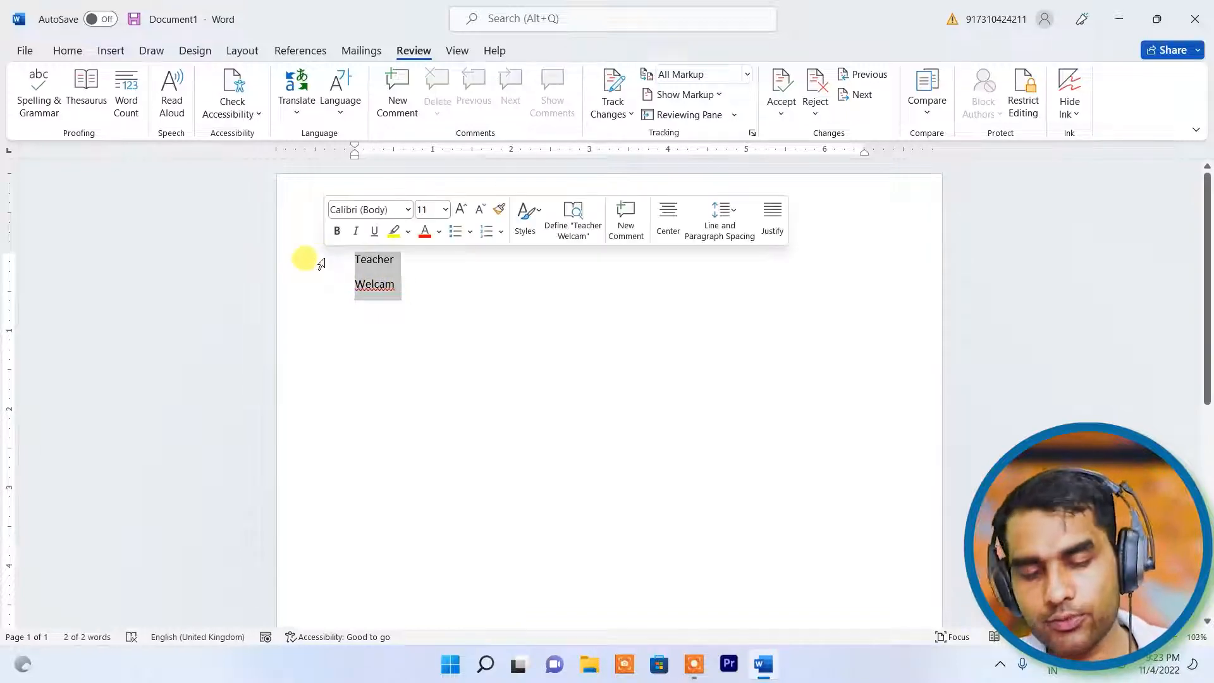
- Delete the test words and generate placeholder paragraphs with =rand(5,8)
{"action": "key", "text": "Delete"}
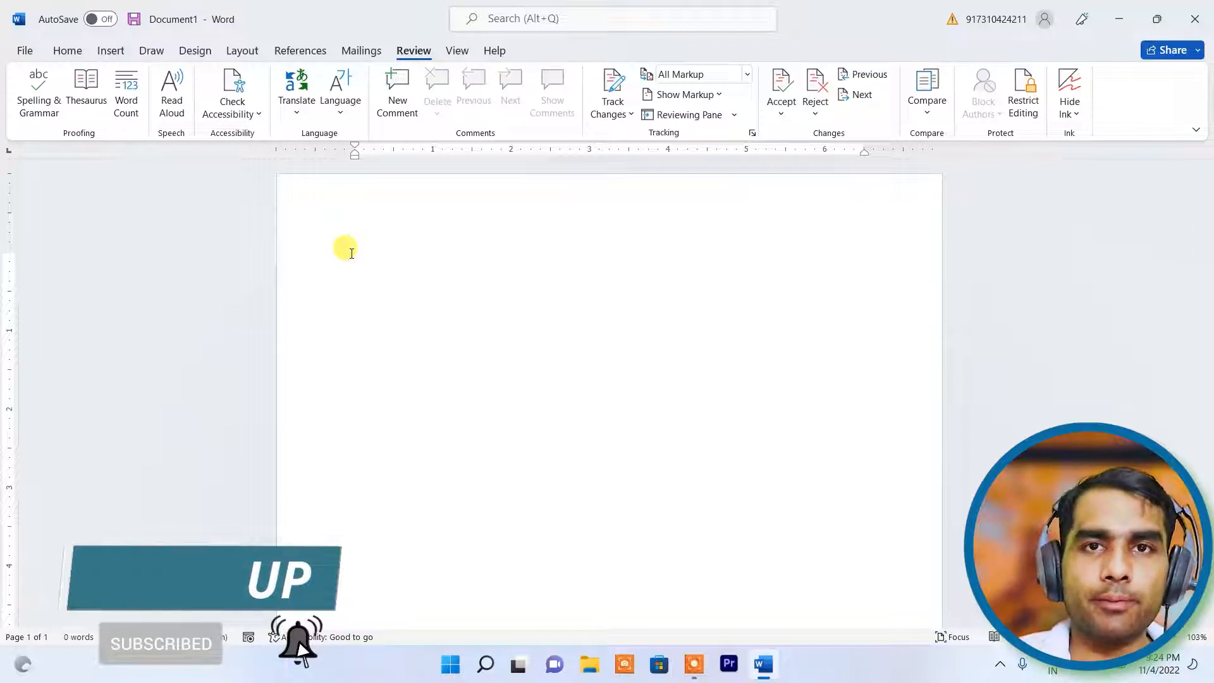
{"action": "type", "text": "="}
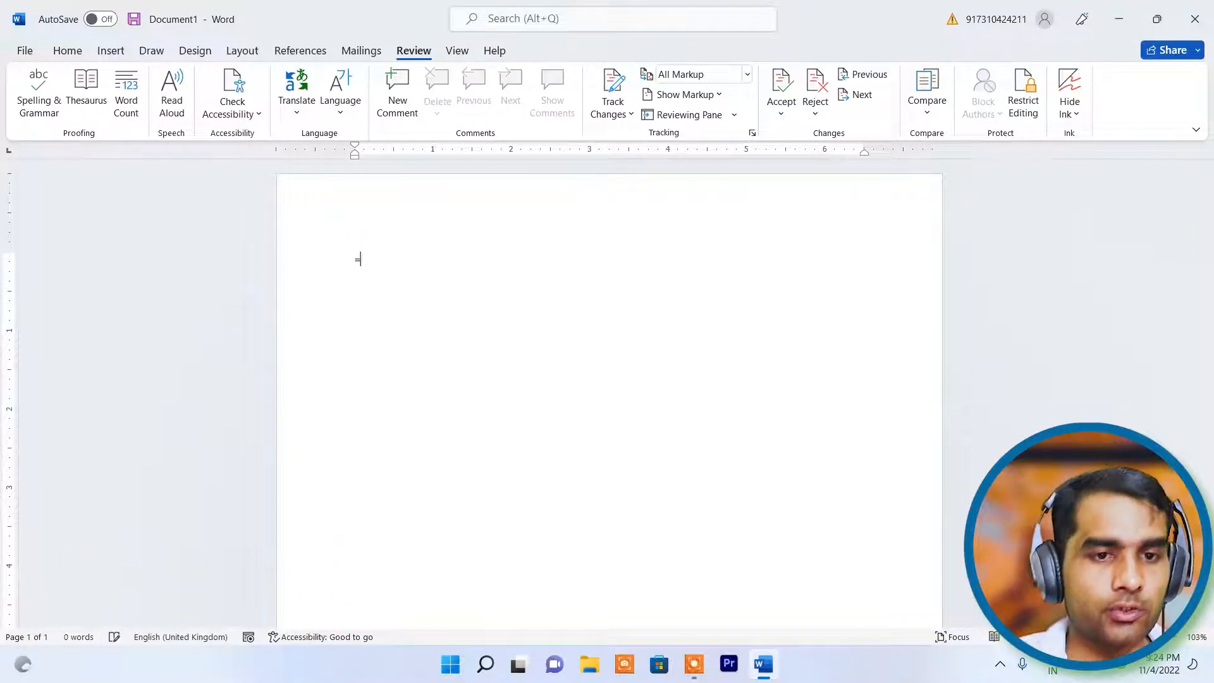
{"action": "type", "text": "ra"}
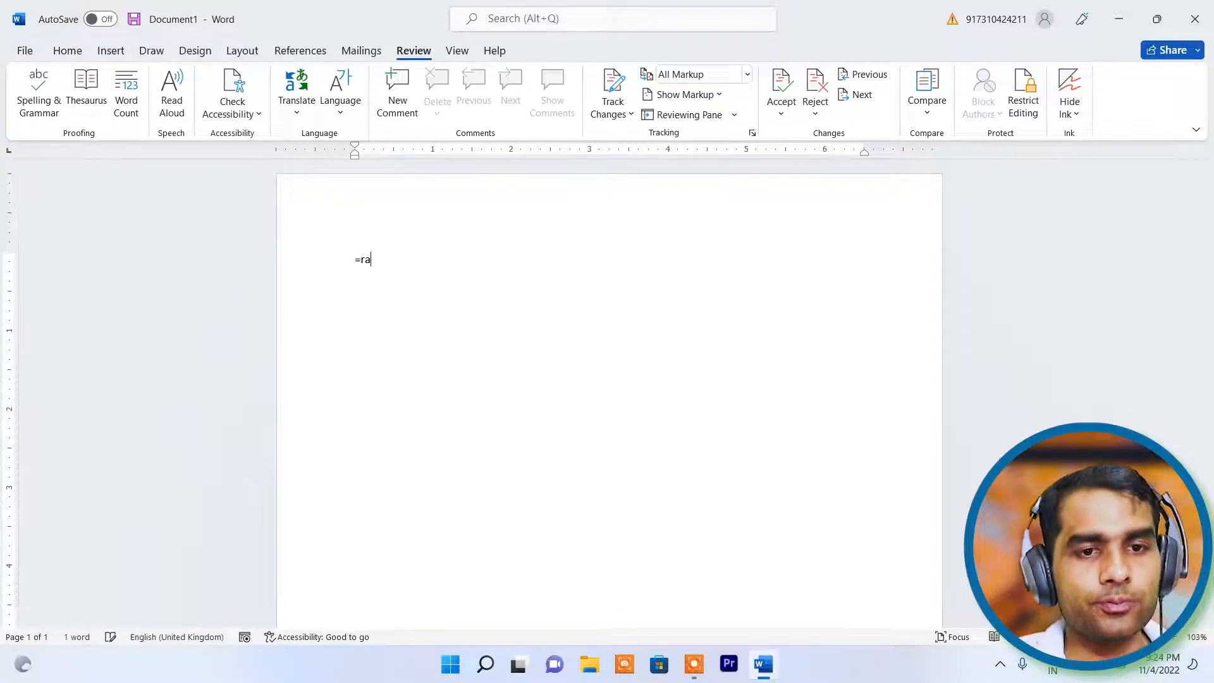
{"action": "type", "text": "nd("}
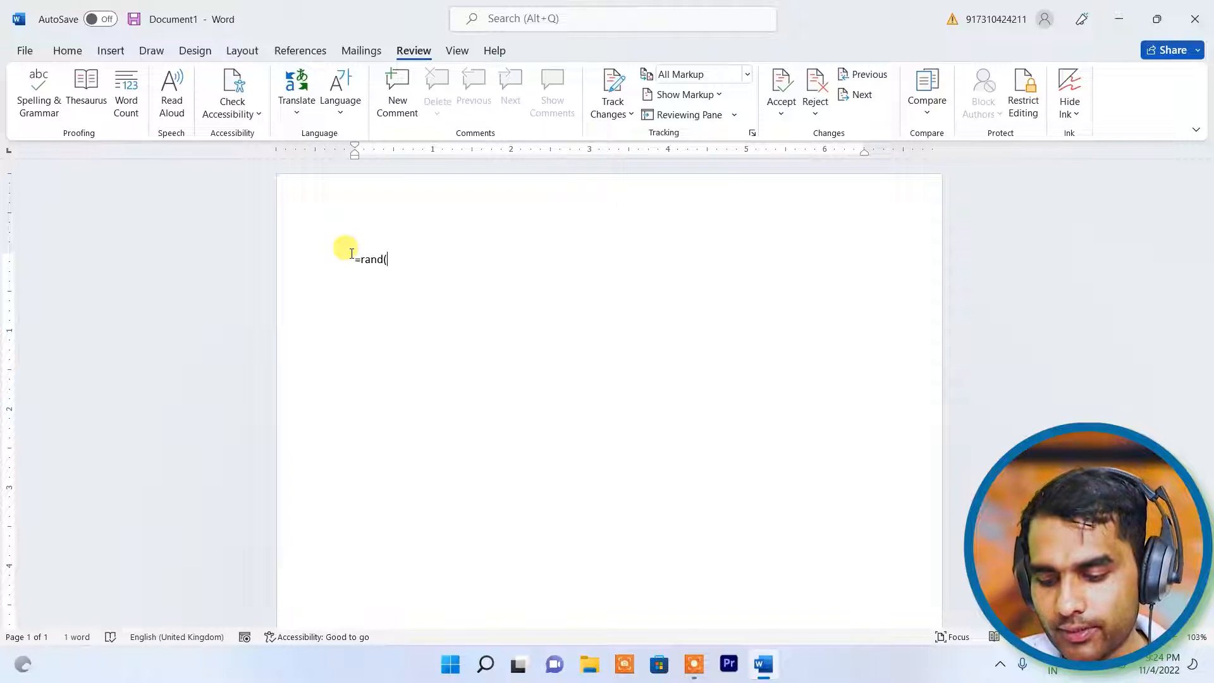
{"action": "type", "text": "5"}
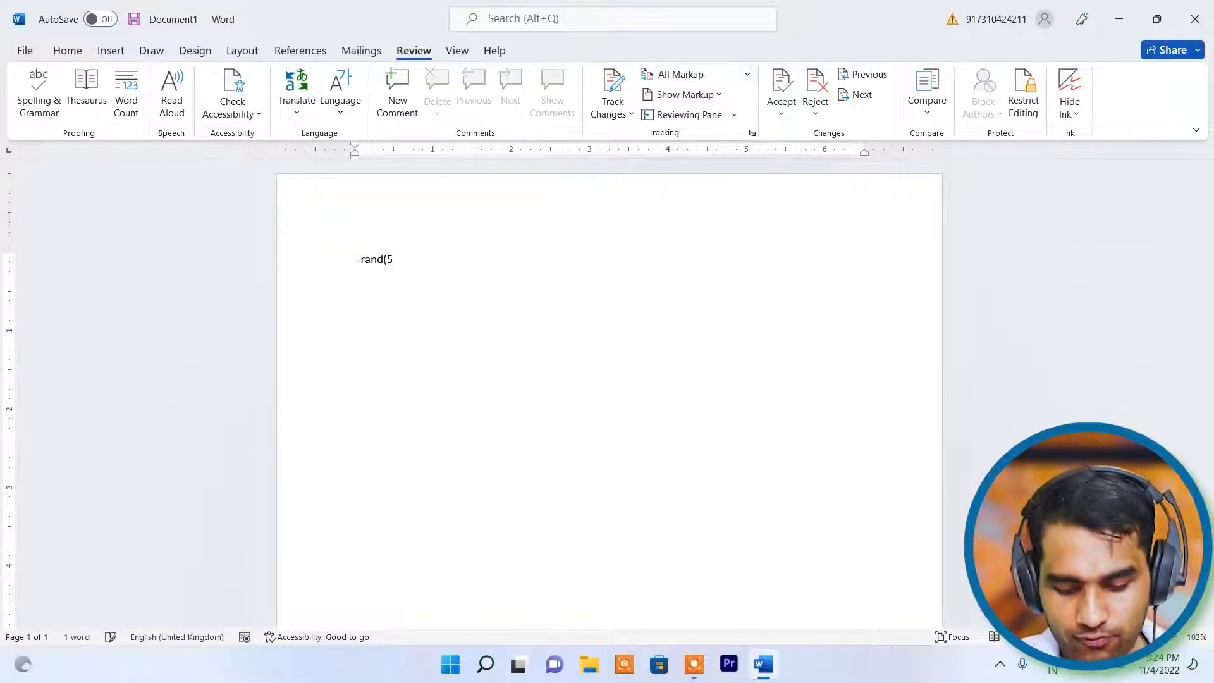
{"action": "type", "text": ",8"}
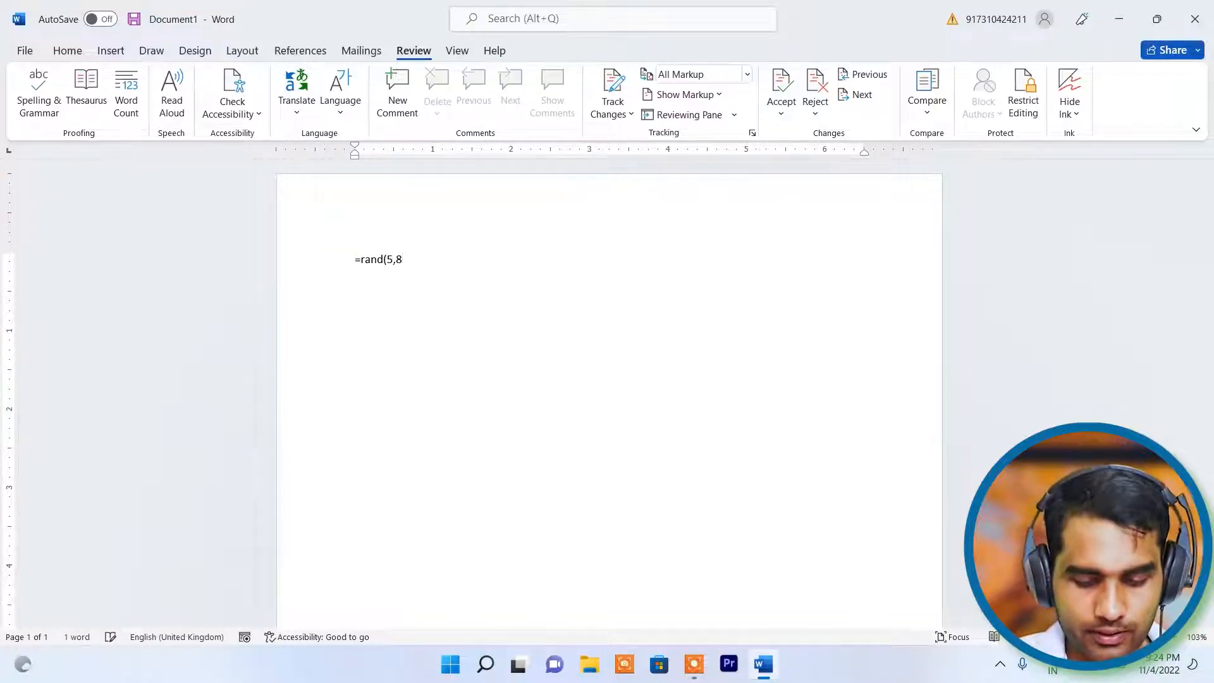
{"action": "type", "text": ")"}
{"action": "key", "text": "Return"}
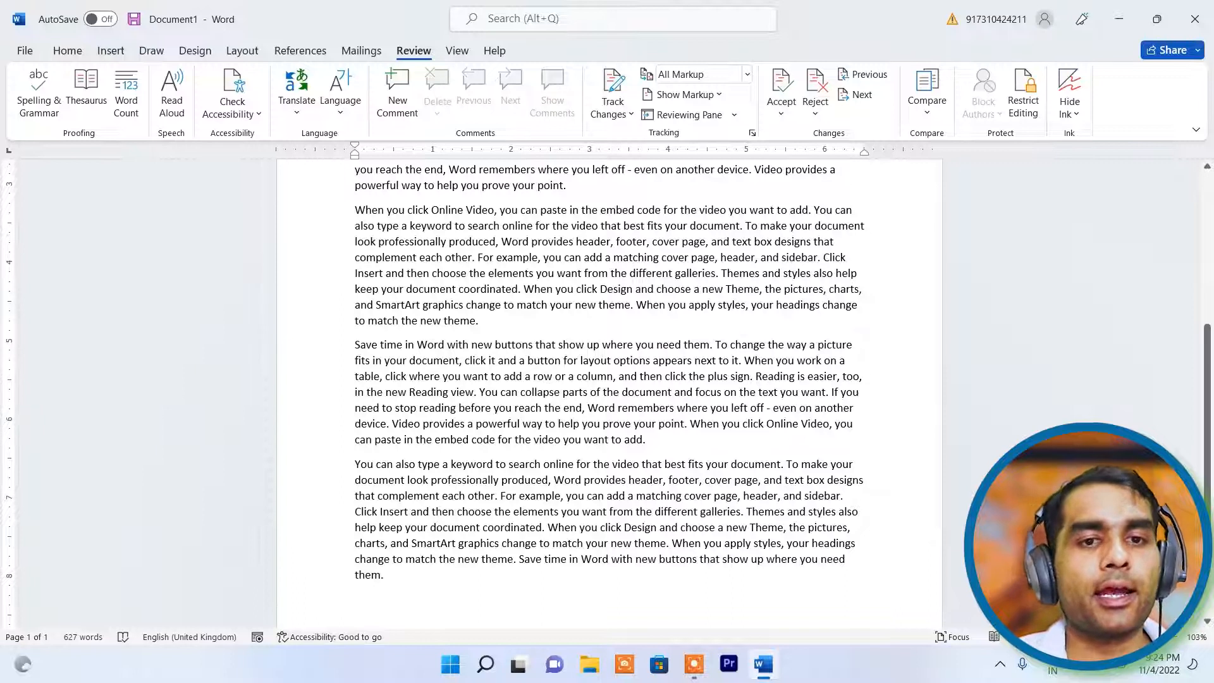
{"action": "scroll", "coordinate": [596, 306], "scroll_direction": "up", "scroll_amount": 8}
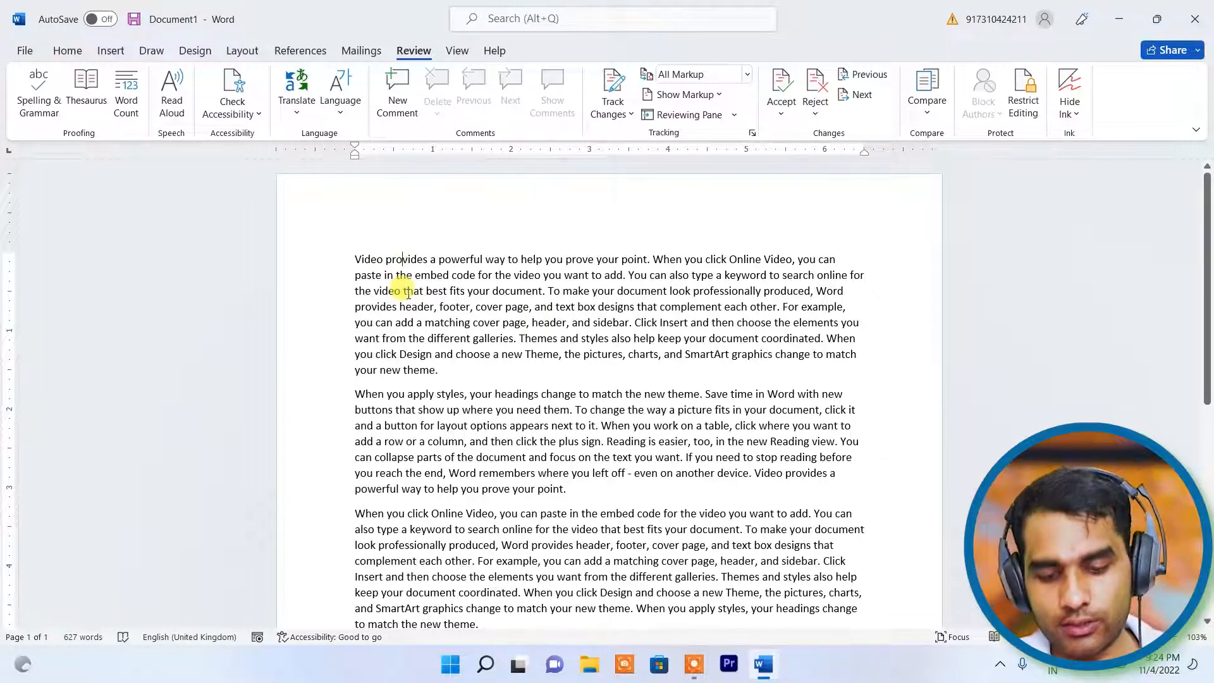
{"action": "left_click", "coordinate": [400, 259]}
{"action": "key", "text": "BackSpace"}
{"action": "type", "text": "a"}
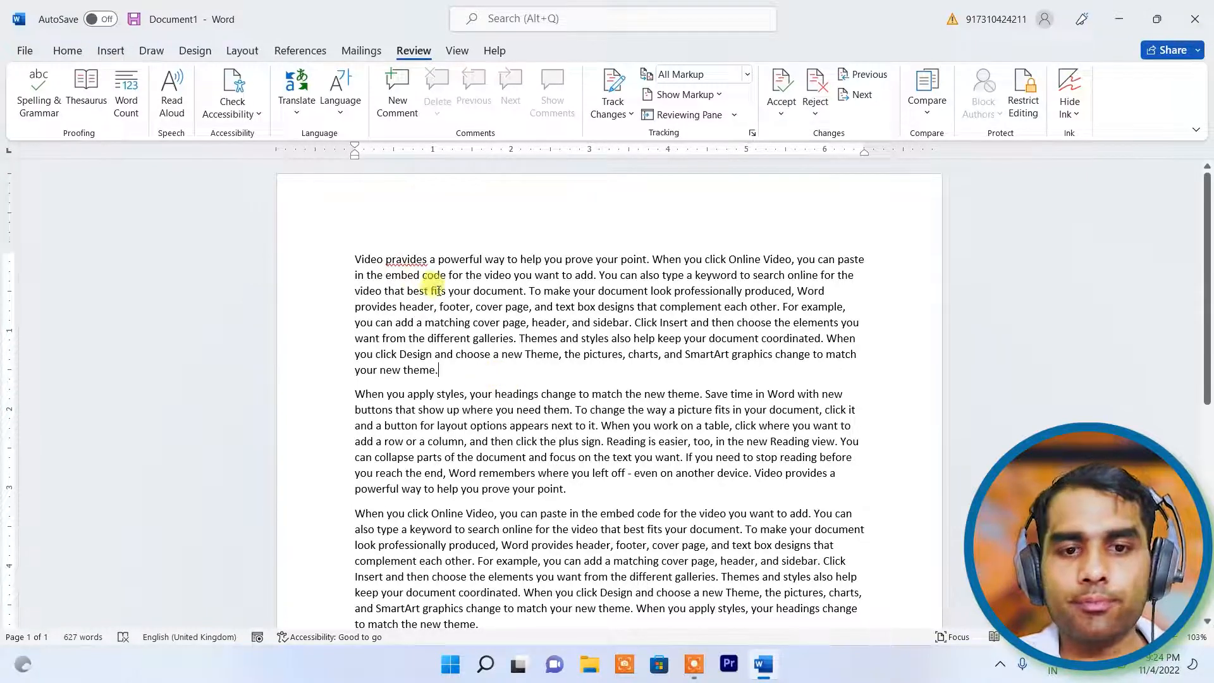
{"action": "scroll", "coordinate": [506, 354], "scroll_direction": "down", "scroll_amount": 2}
{"action": "left_click", "coordinate": [558, 398]}
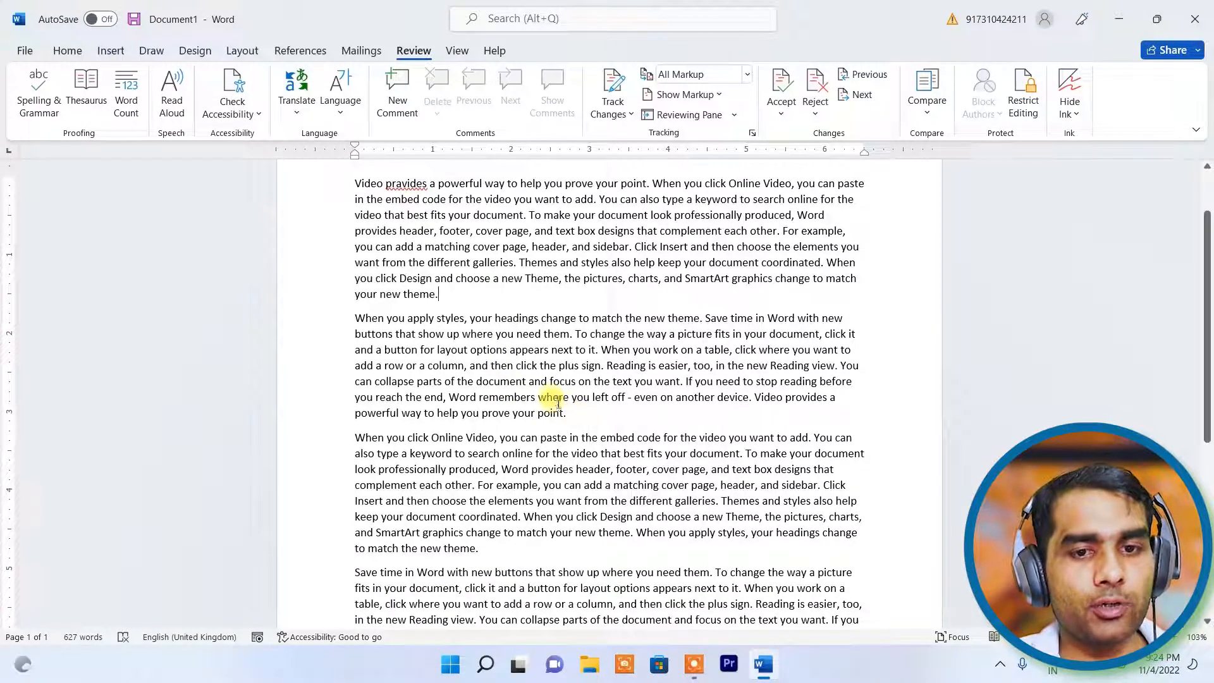
{"action": "key", "text": "BackSpace"}
{"action": "type", "text": "a"}
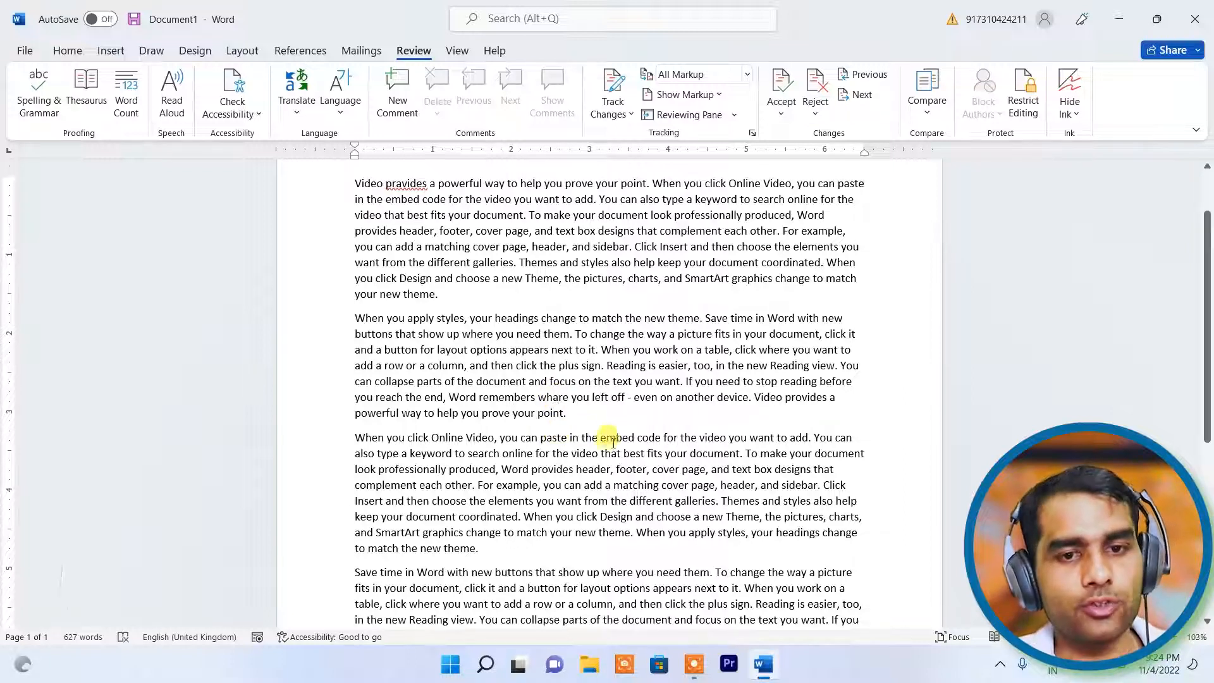
{"action": "scroll", "coordinate": [604, 433], "scroll_direction": "down", "scroll_amount": 5}
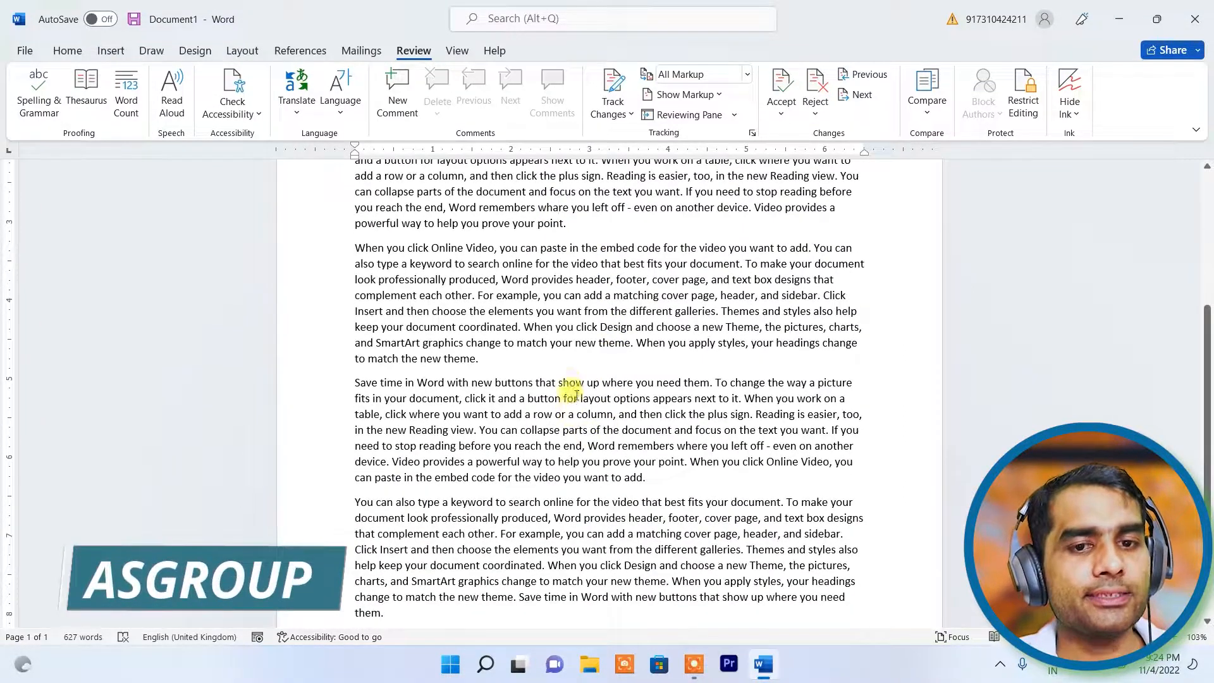
{"action": "left_click", "coordinate": [584, 384]}
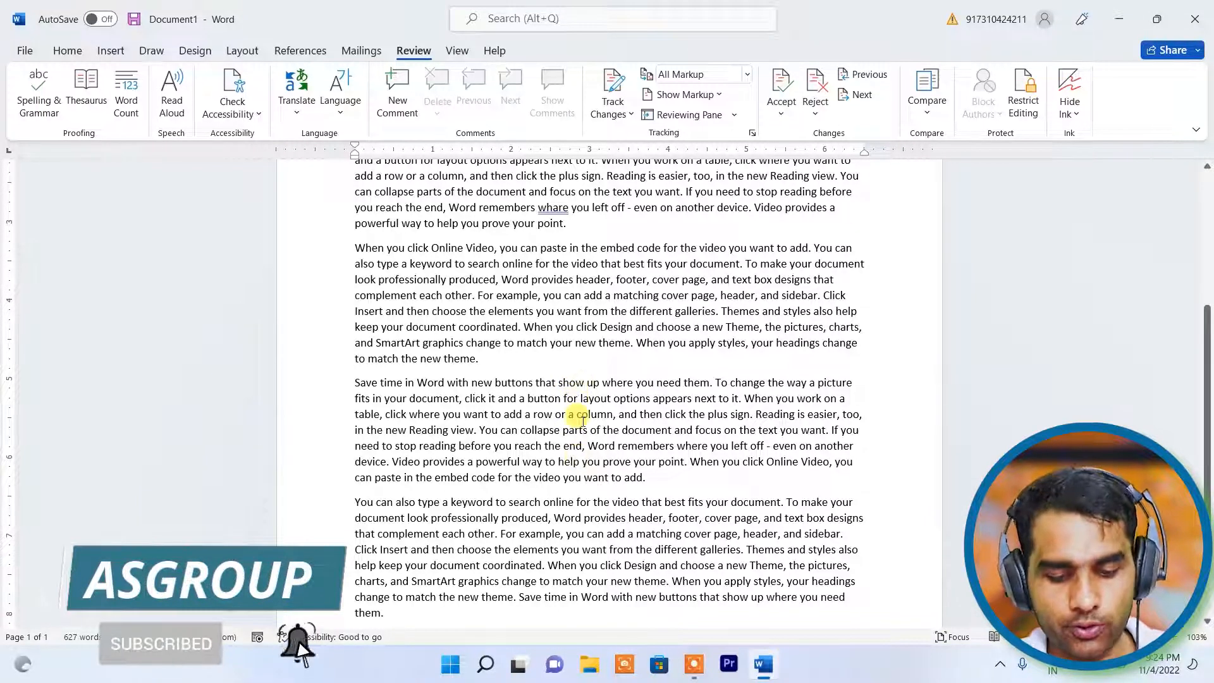
{"action": "key", "text": "BackSpace"}
{"action": "type", "text": "v"}
{"action": "left_click", "coordinate": [635, 479]}
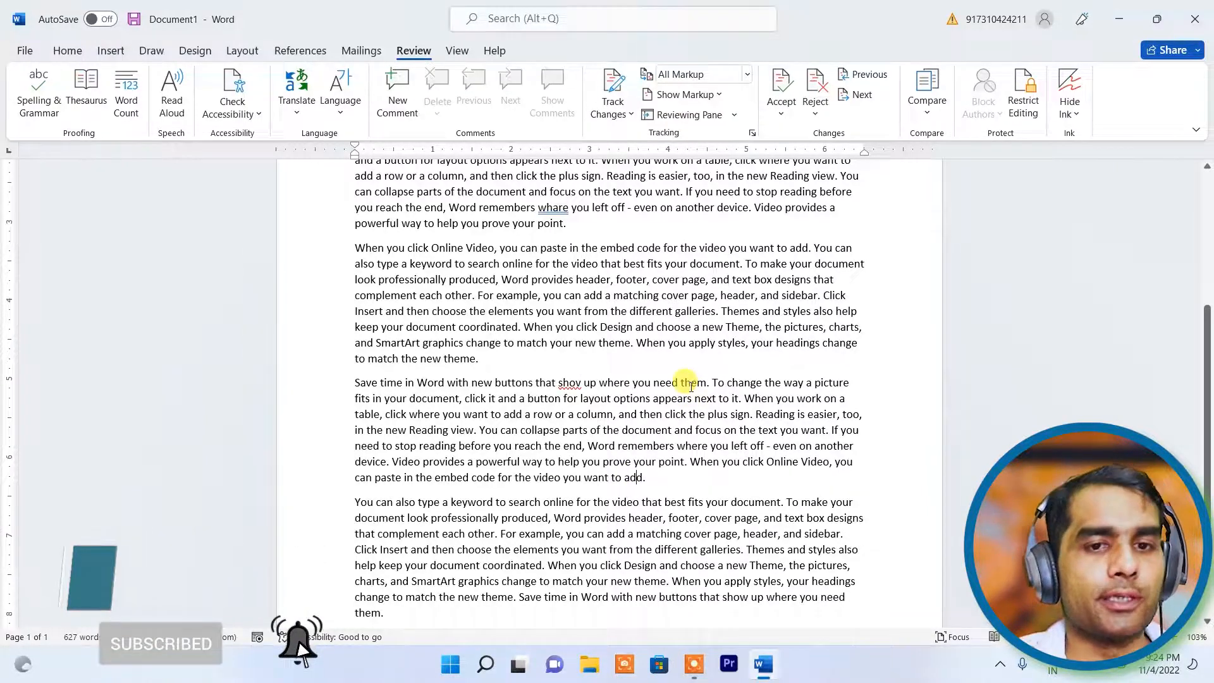
{"action": "scroll", "coordinate": [616, 379], "scroll_direction": "up", "scroll_amount": 5}
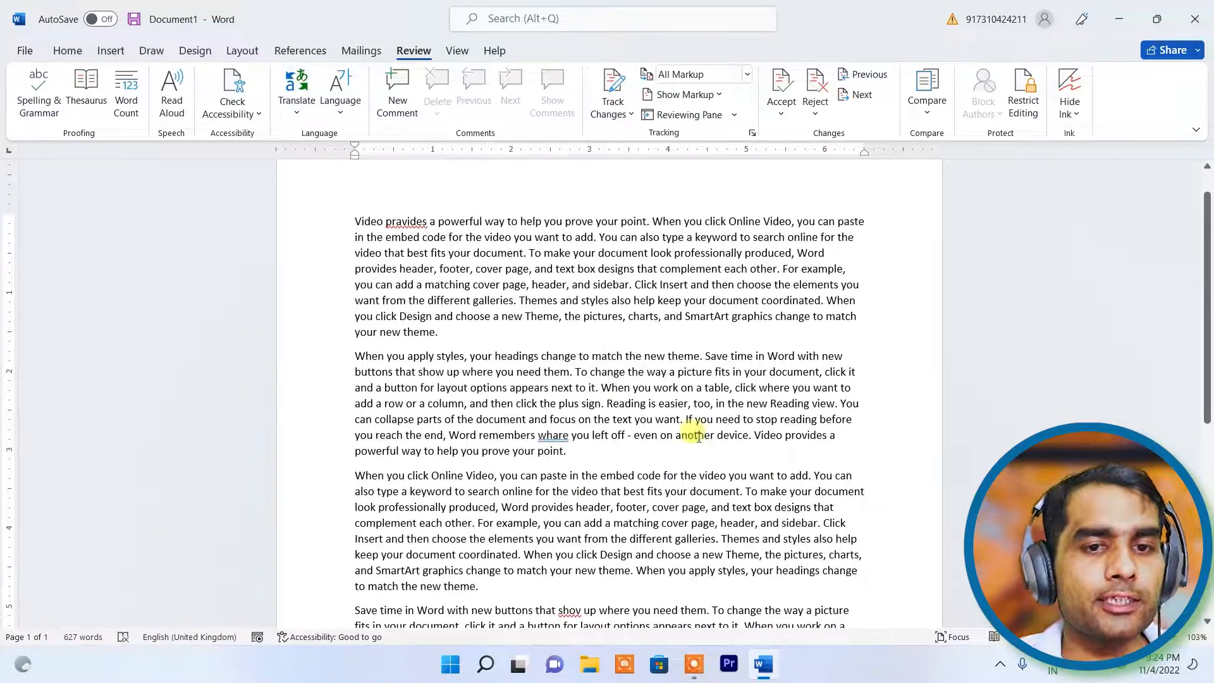
{"action": "scroll", "coordinate": [698, 436], "scroll_direction": "down", "scroll_amount": 5}
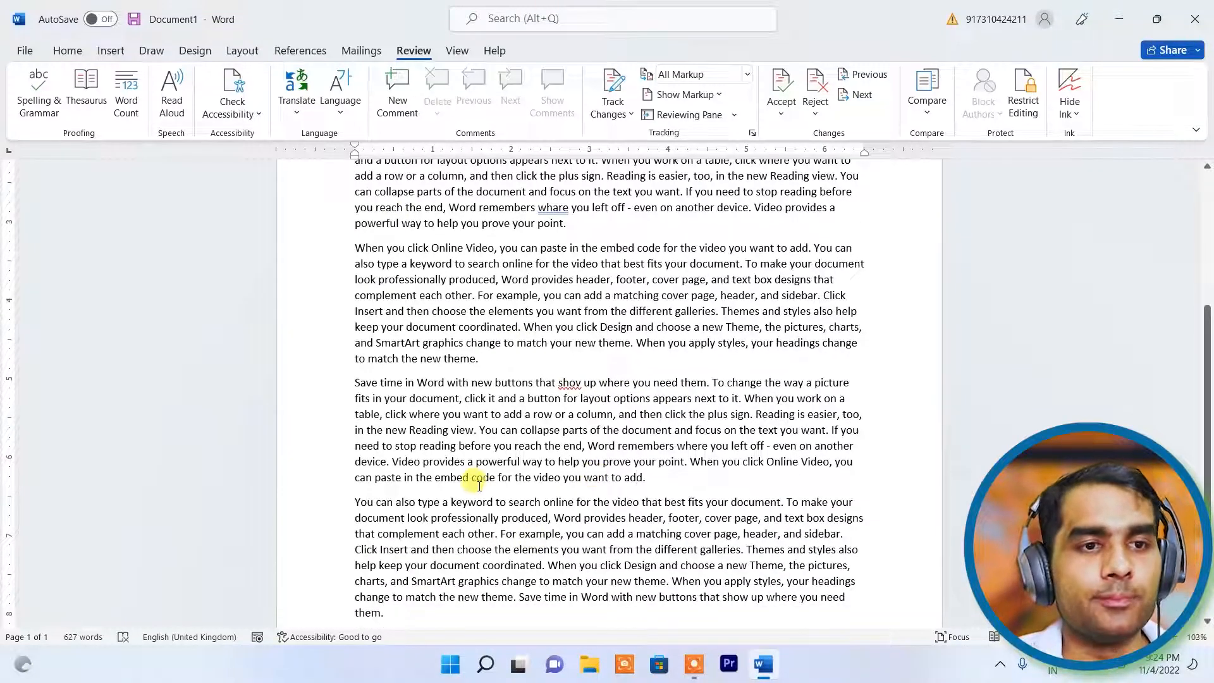
- Run Spelling & Grammar and AutoCorrect 'pravides' to 'provides', then close the pane
{"action": "left_click", "coordinate": [39, 94]}
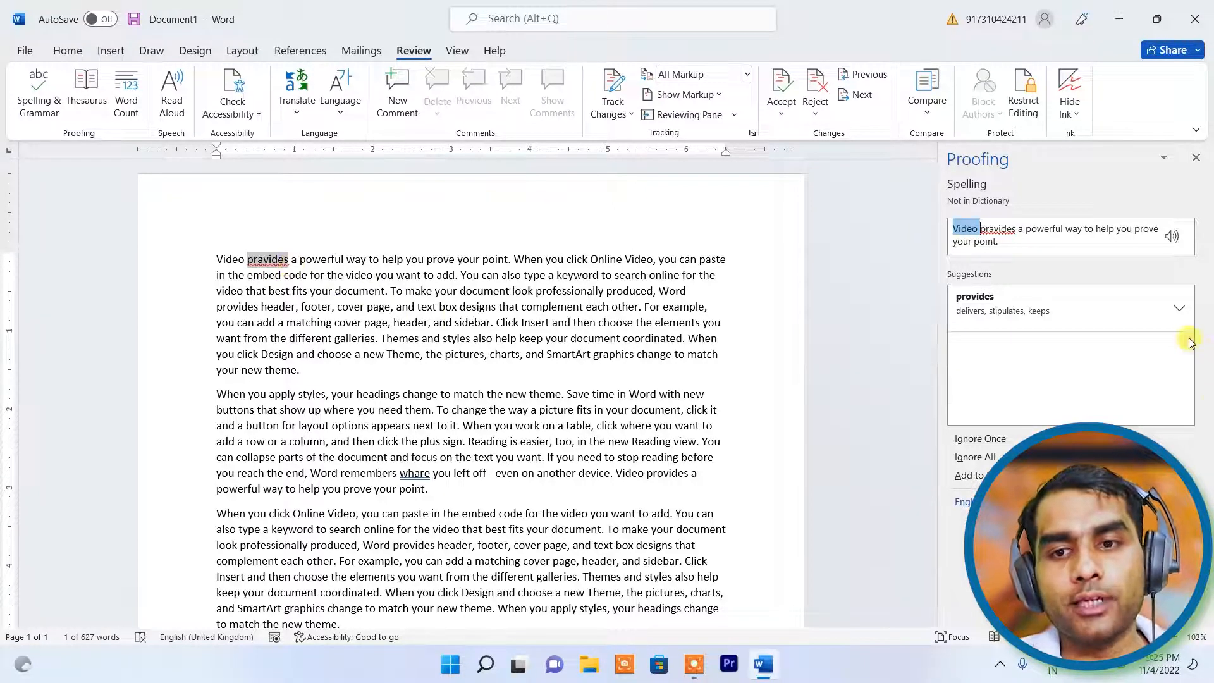
{"action": "left_click", "coordinate": [1182, 309]}
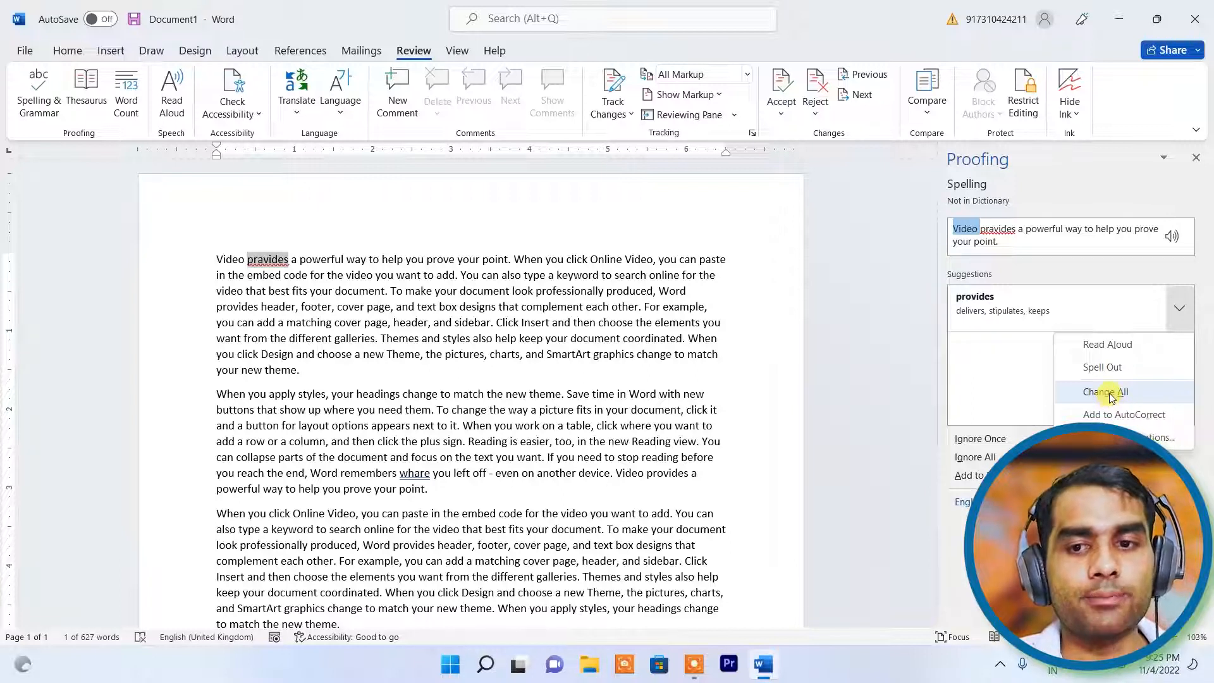
{"action": "left_click", "coordinate": [1141, 417]}
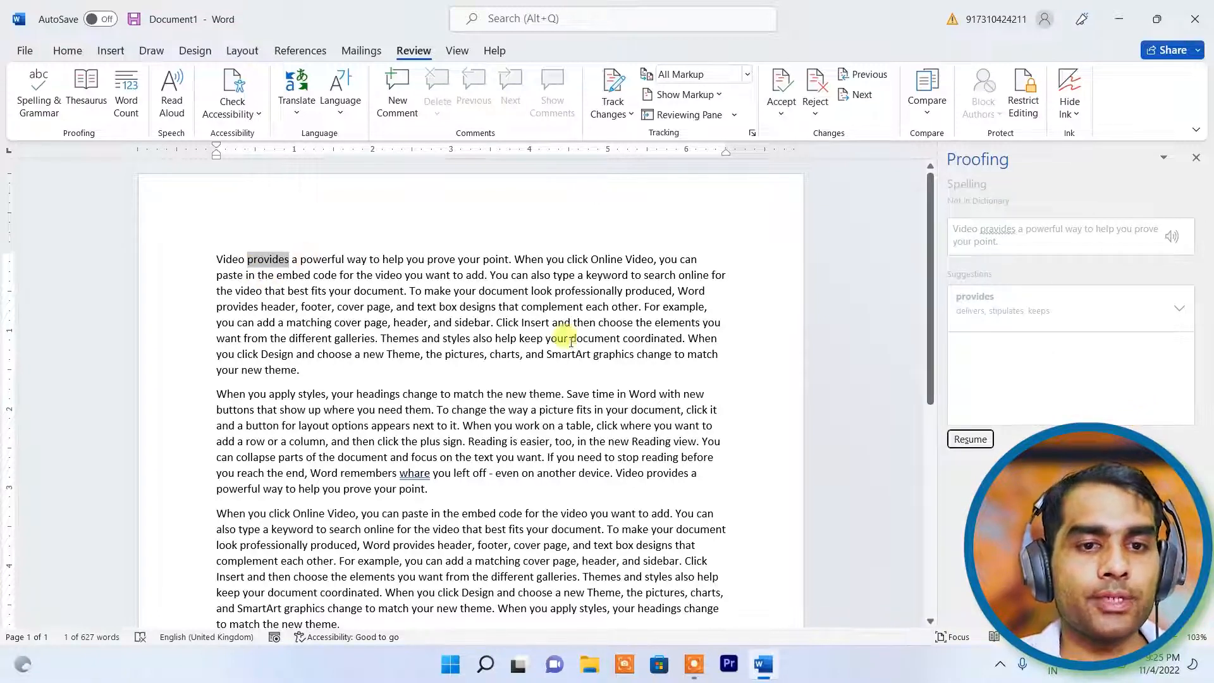
{"action": "left_click", "coordinate": [395, 389]}
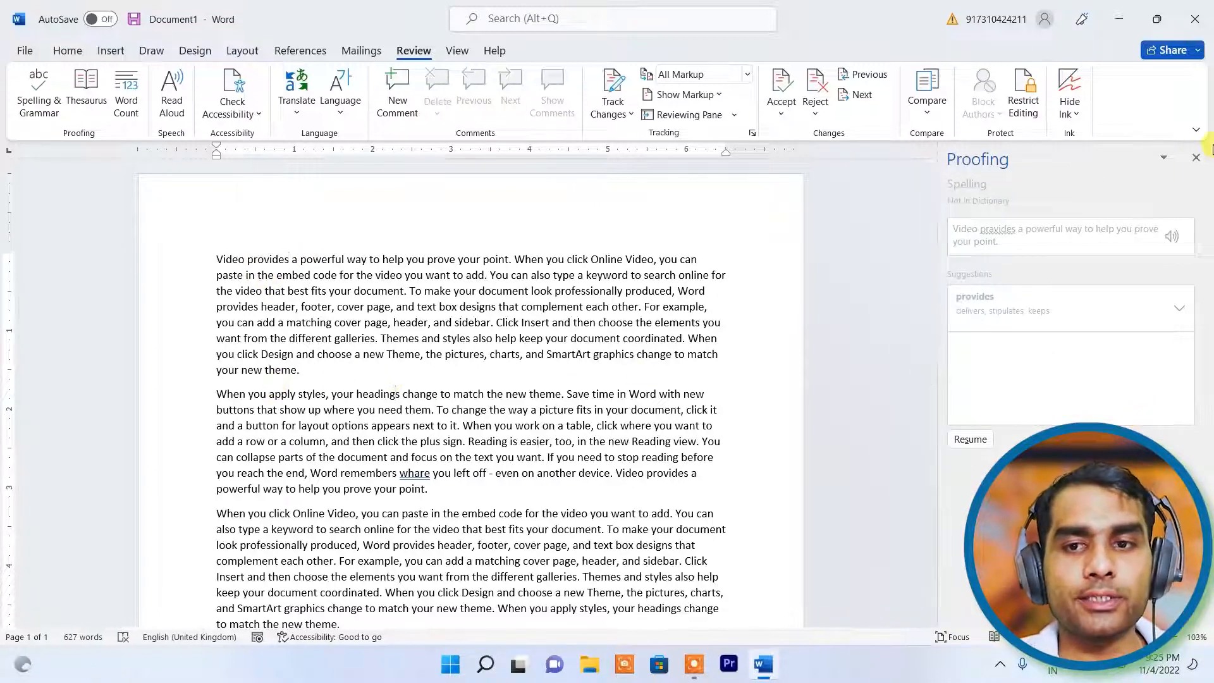
{"action": "left_click", "coordinate": [1196, 158]}
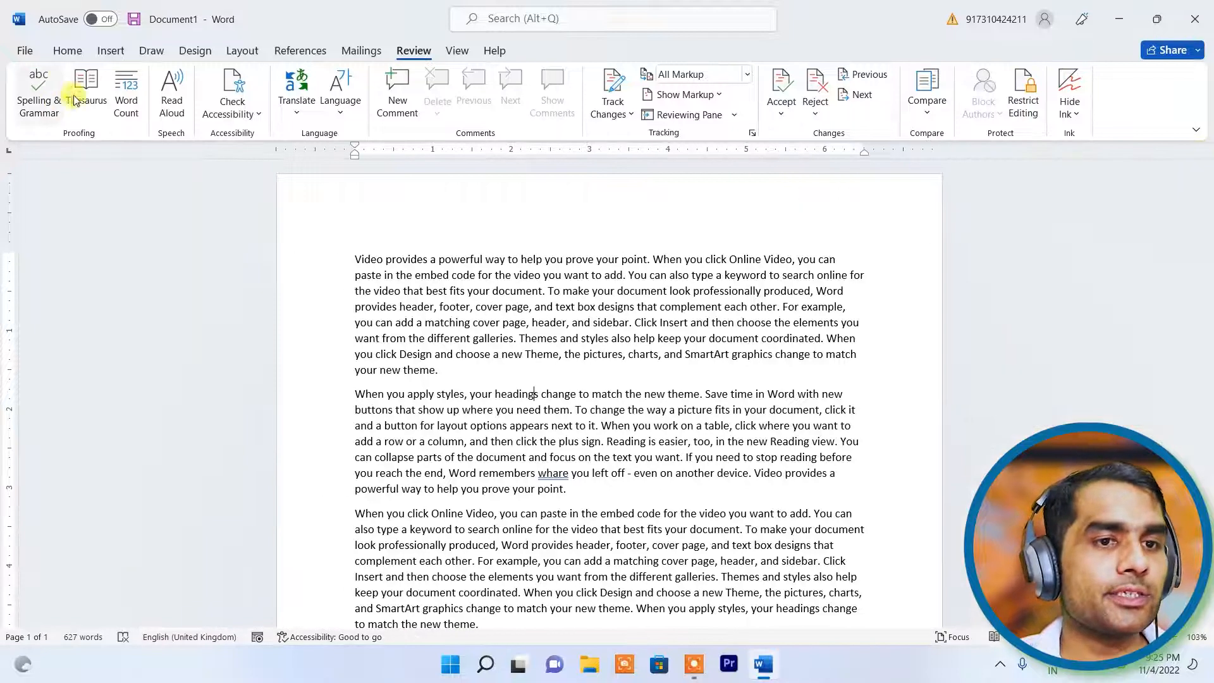
- Rerun the check, change 'whare' to 'where' and 'shov' to 'show', and finish
{"action": "left_click", "coordinate": [36, 96]}
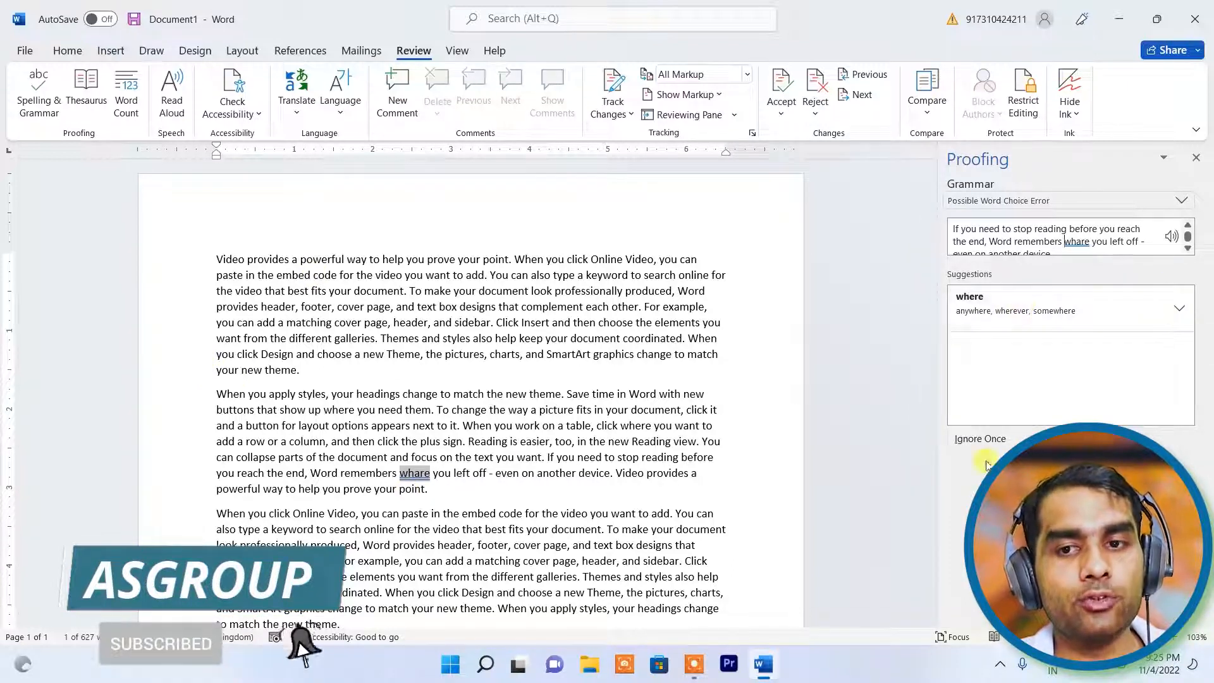
{"action": "left_click", "coordinate": [1181, 311]}
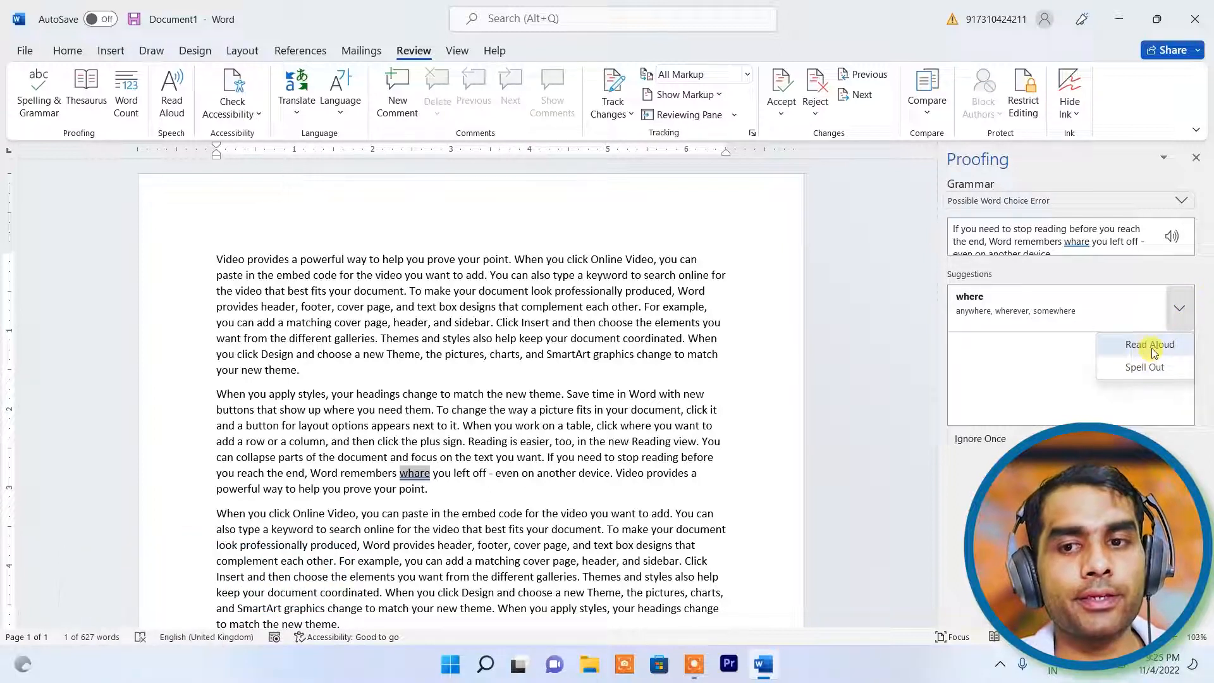
{"action": "left_click", "coordinate": [1039, 307]}
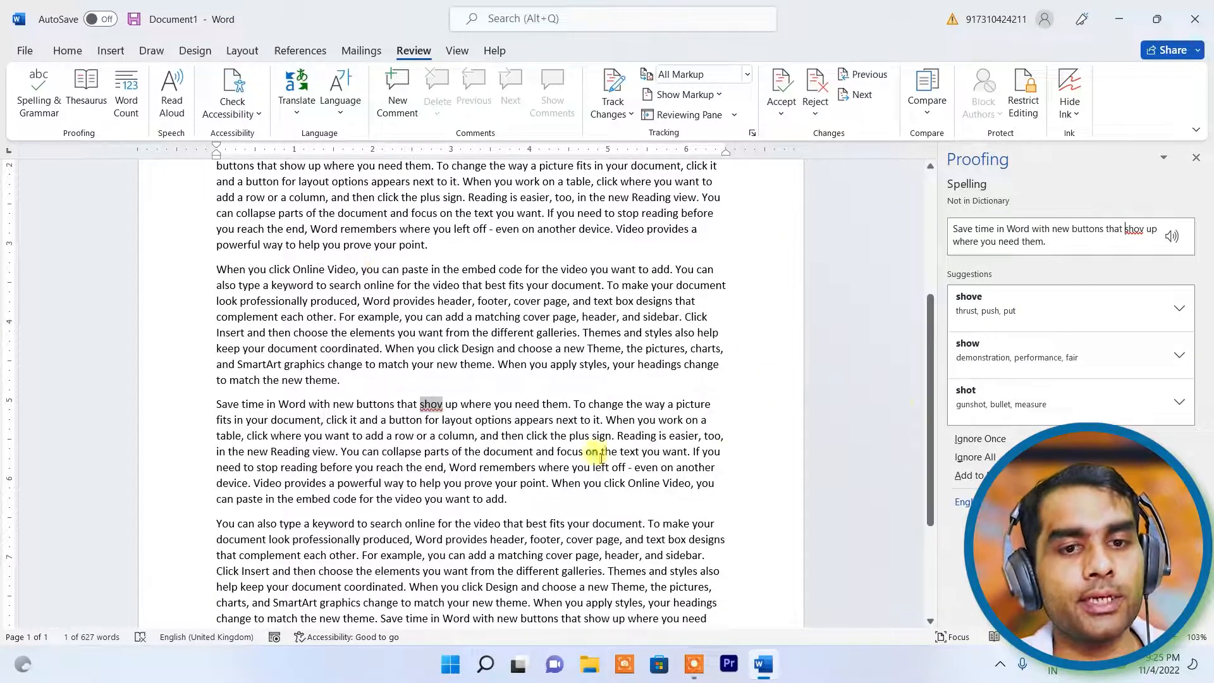
{"action": "left_click", "coordinate": [1046, 353]}
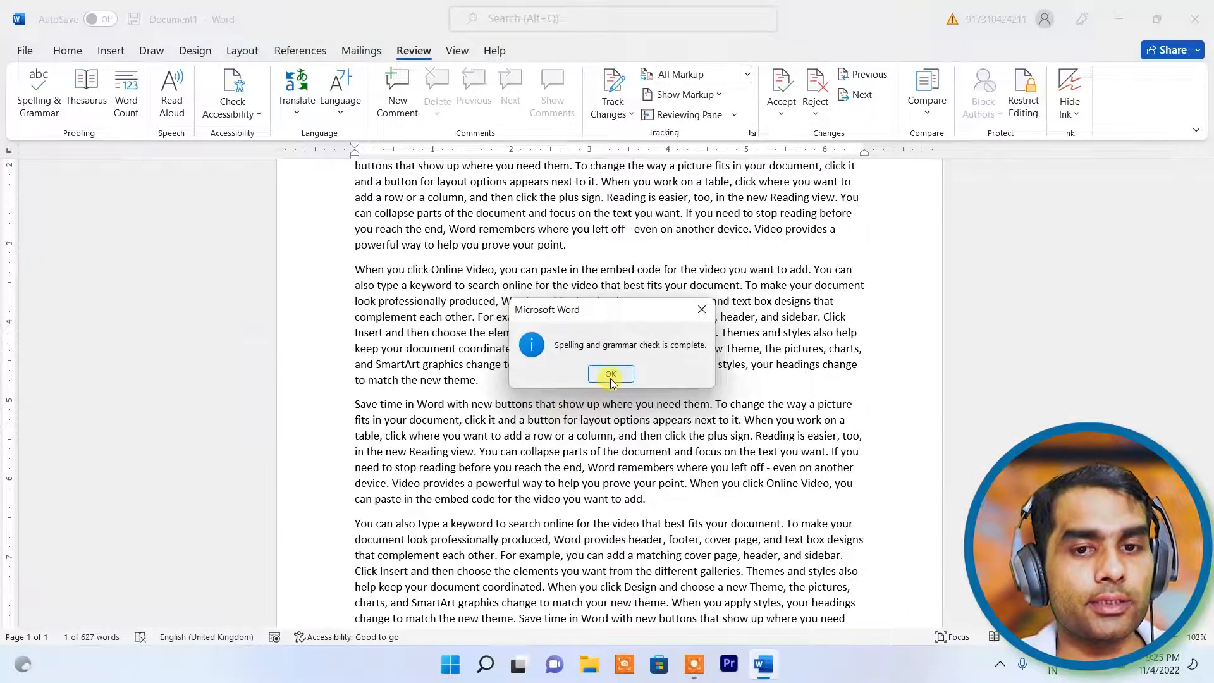
{"action": "left_click", "coordinate": [611, 373]}
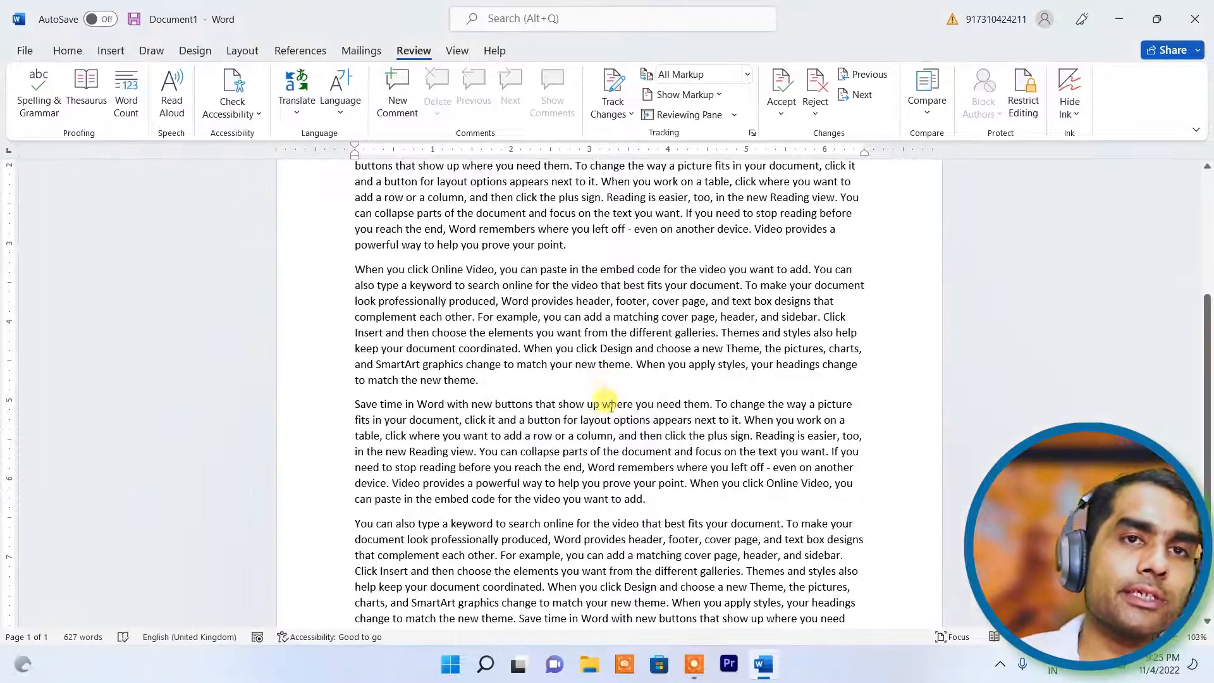
- Select 'powerful' in the opening sentence and look up its synonyms in the Thesaurus
{"action": "scroll", "coordinate": [617, 404], "scroll_direction": "up", "scroll_amount": 3}
{"action": "scroll", "coordinate": [630, 420], "scroll_direction": "up", "scroll_amount": 3}
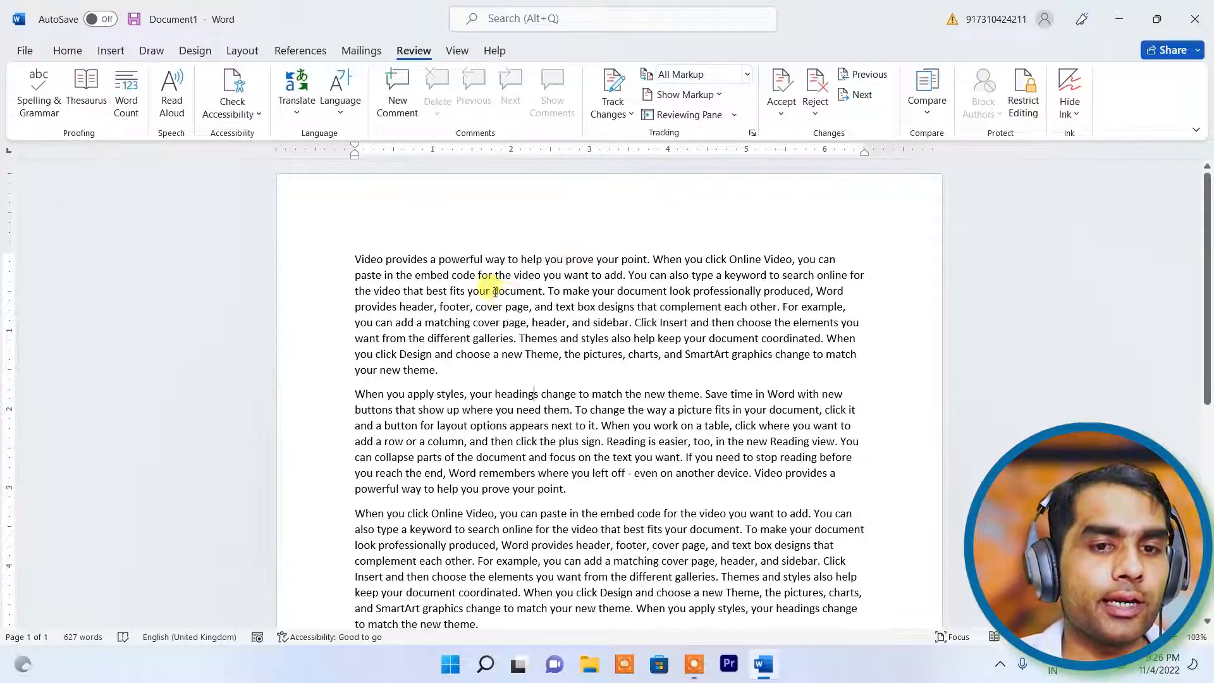
{"action": "double_click", "coordinate": [452, 260]}
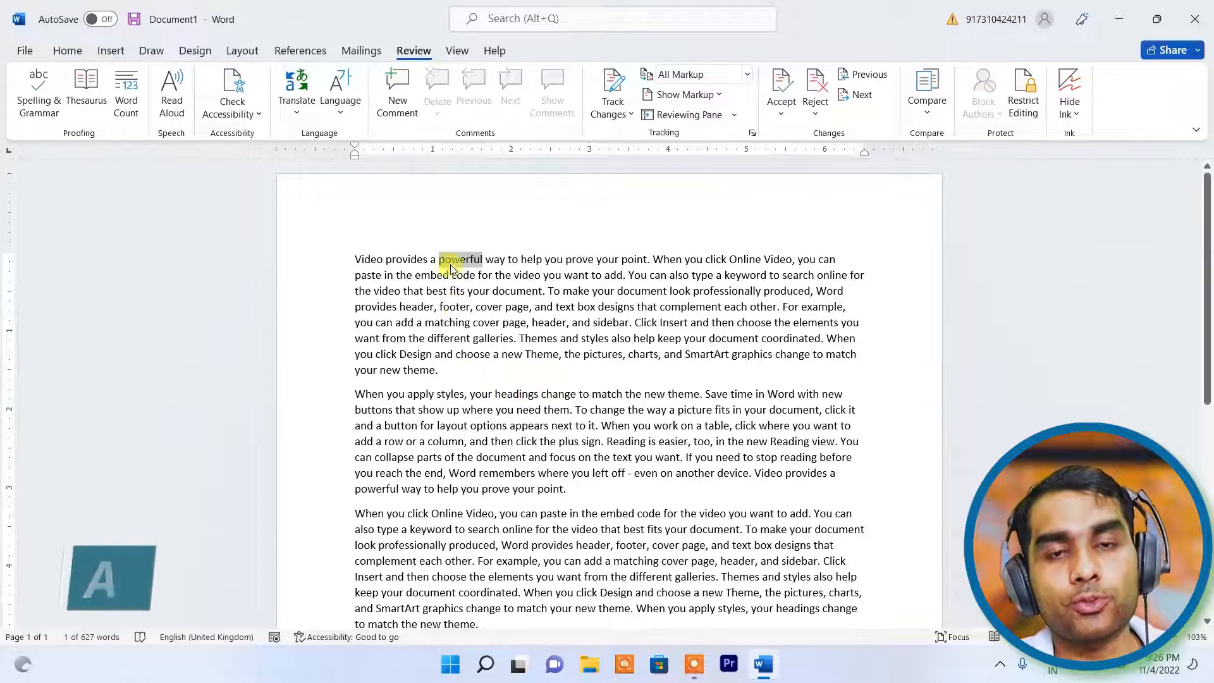
{"action": "left_click", "coordinate": [90, 90]}
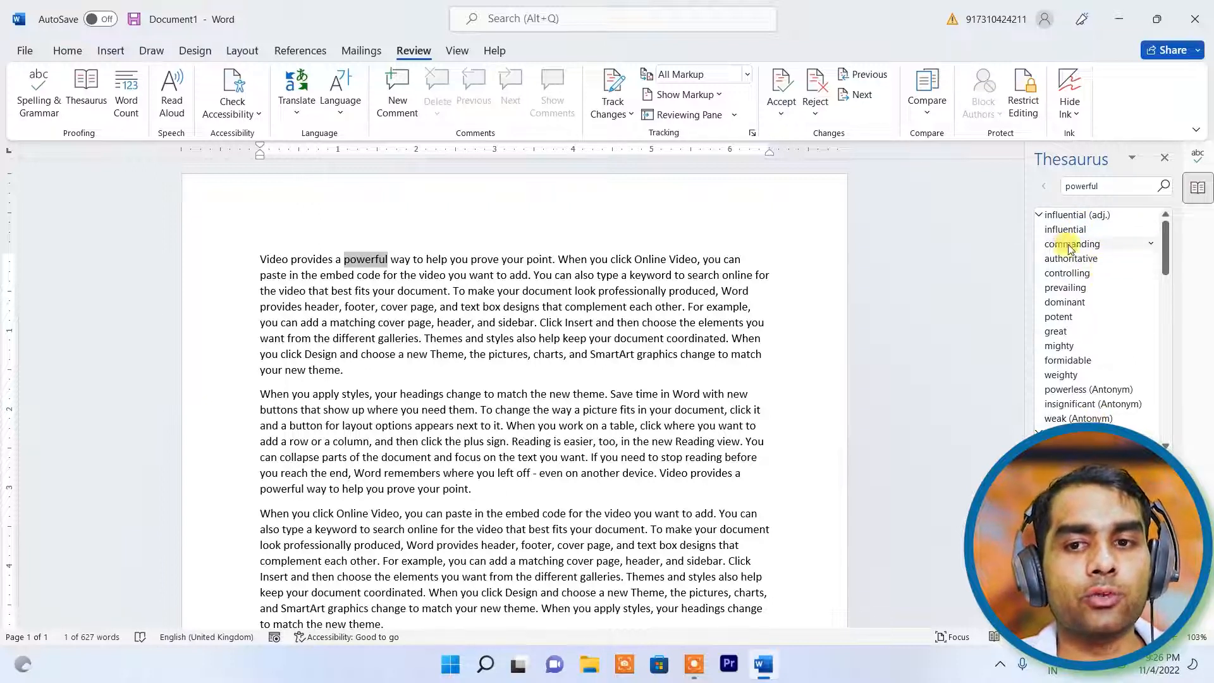
- Replace 'powerful' with the synonym 'influential' and copy the synonym 'commanding'
{"action": "left_click", "coordinate": [1153, 231]}
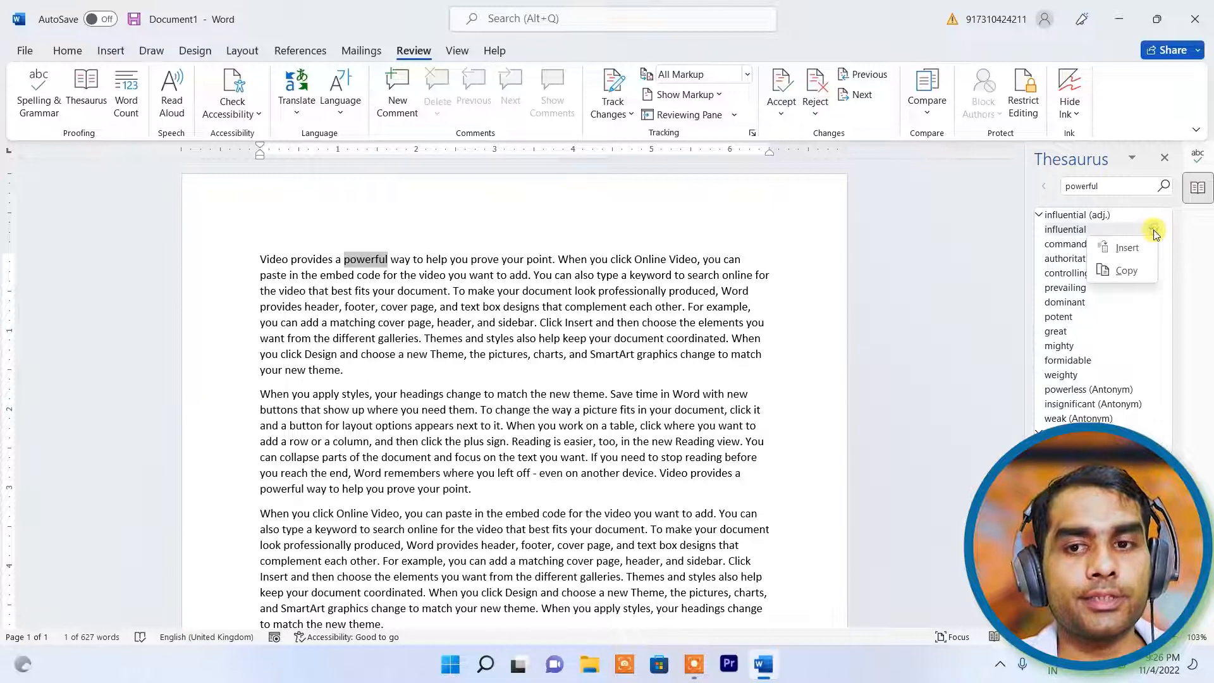
{"action": "left_click", "coordinate": [1125, 250]}
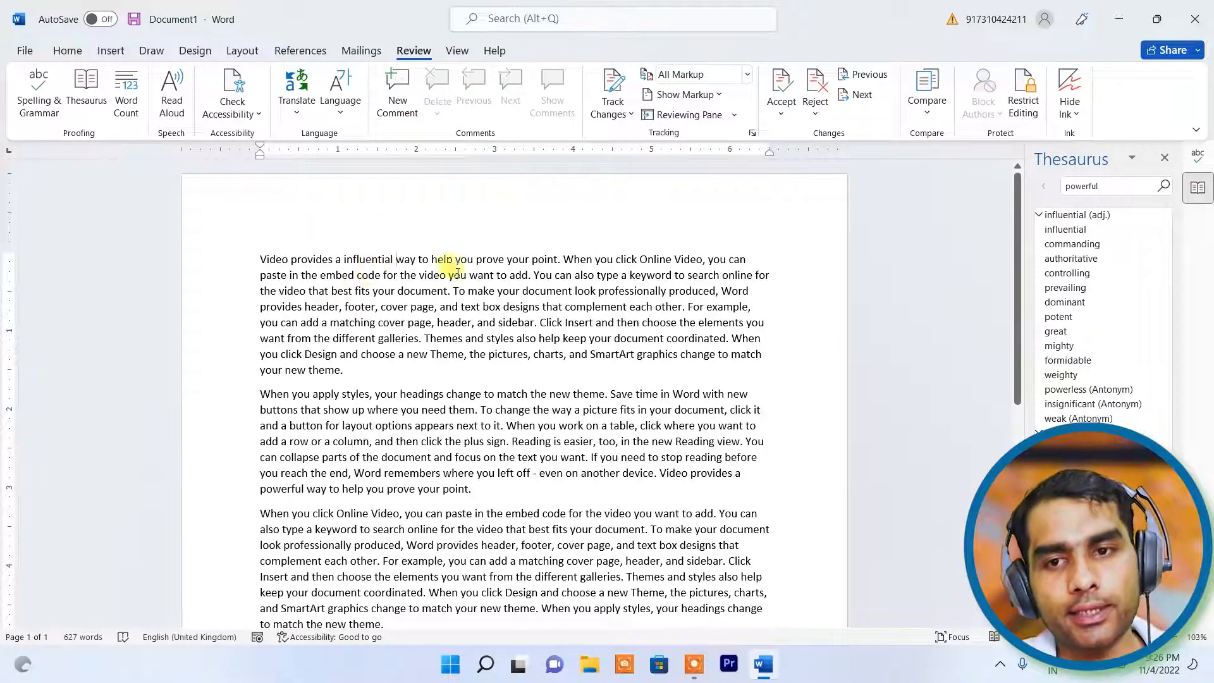
{"action": "left_click", "coordinate": [1151, 246]}
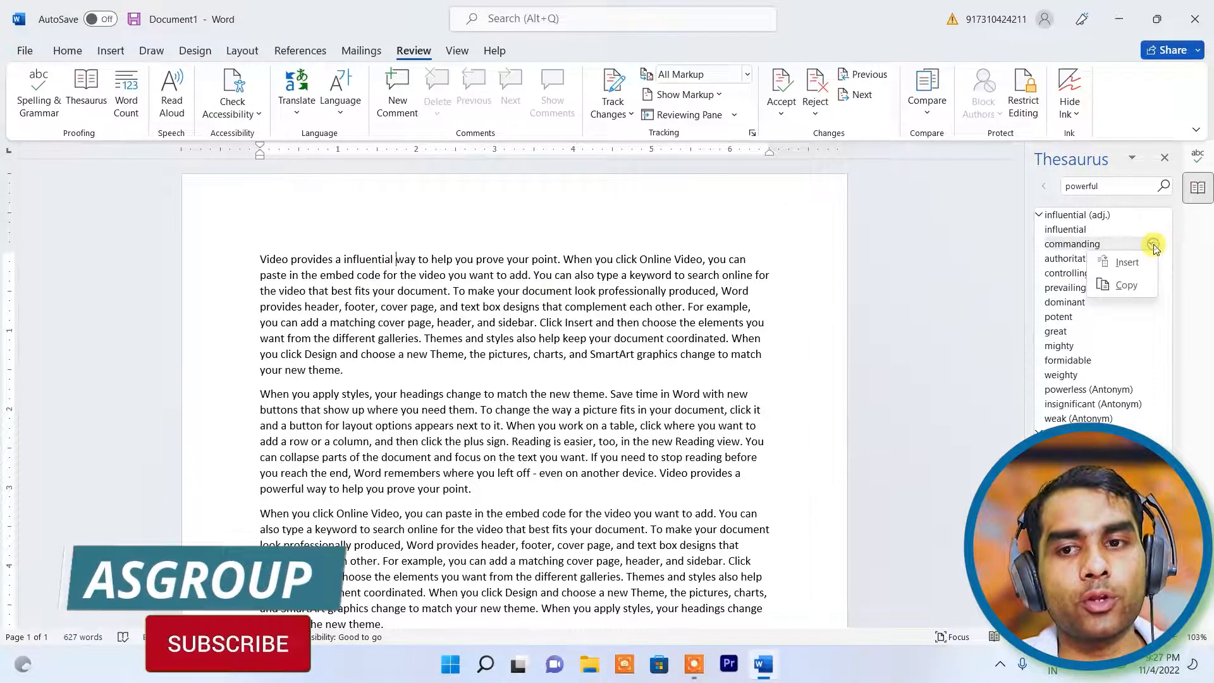
{"action": "left_click", "coordinate": [1127, 285]}
- Paste 'commanding' on a new line after the last paragraph, then delete it again
{"action": "scroll", "coordinate": [361, 453], "scroll_direction": "down", "scroll_amount": 8}
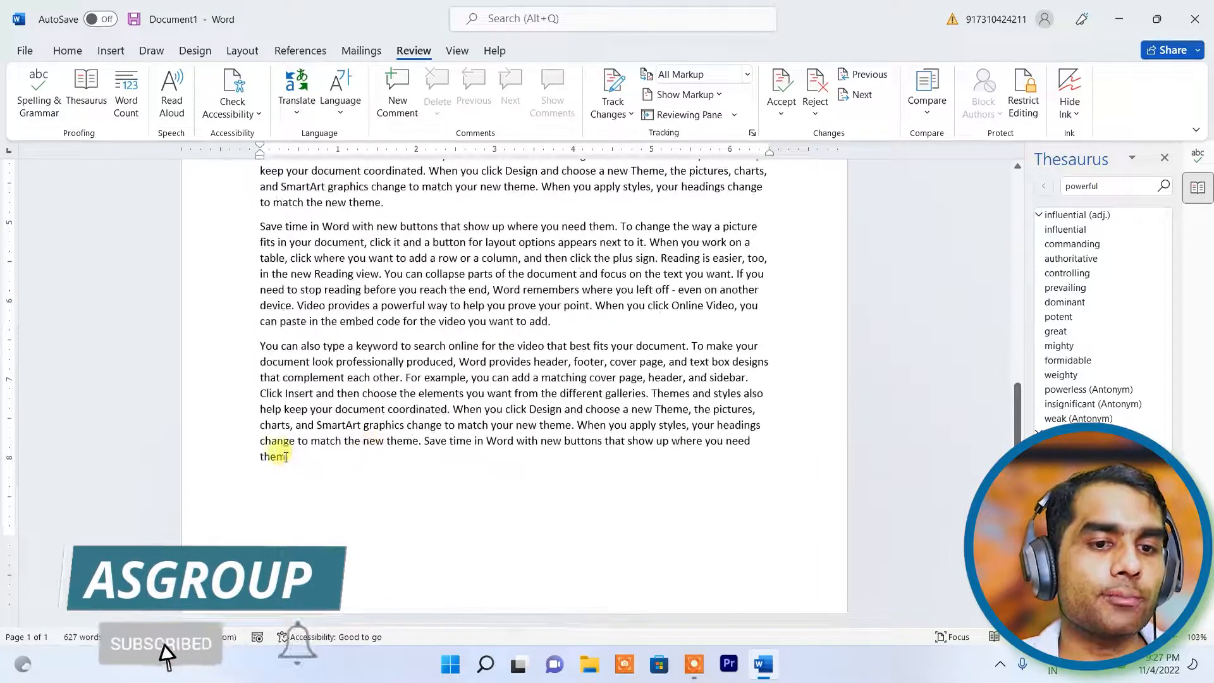
{"action": "key", "text": "Return"}
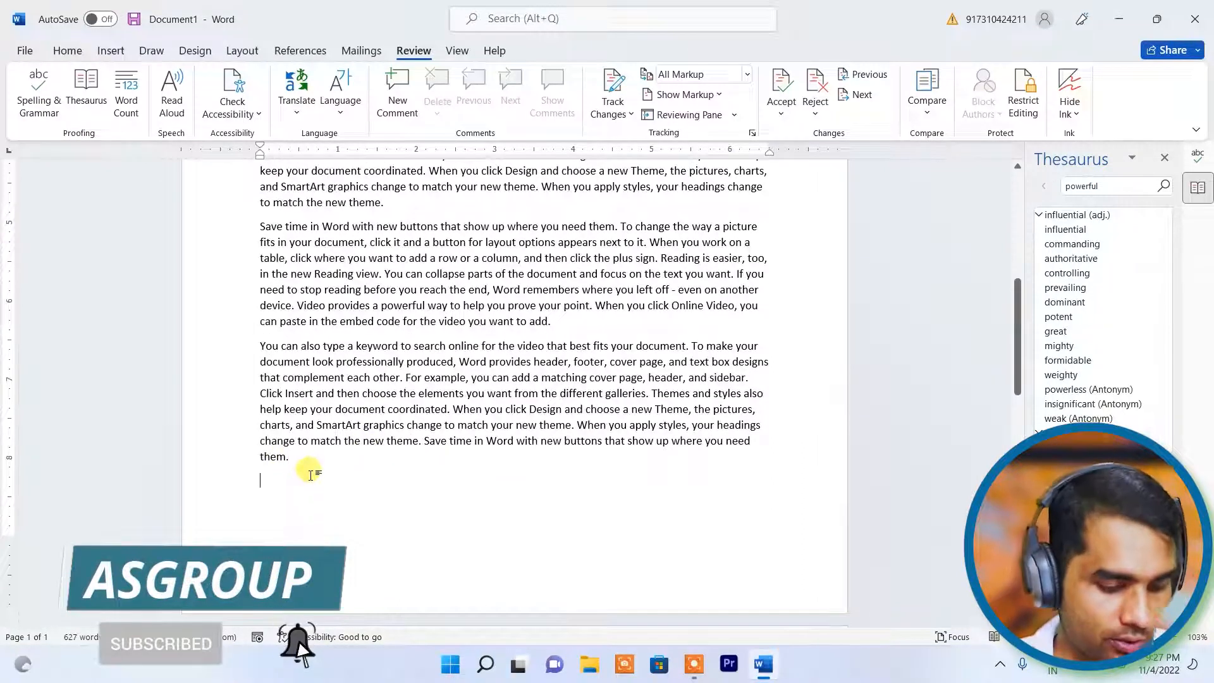
{"action": "key", "text": "ctrl+v"}
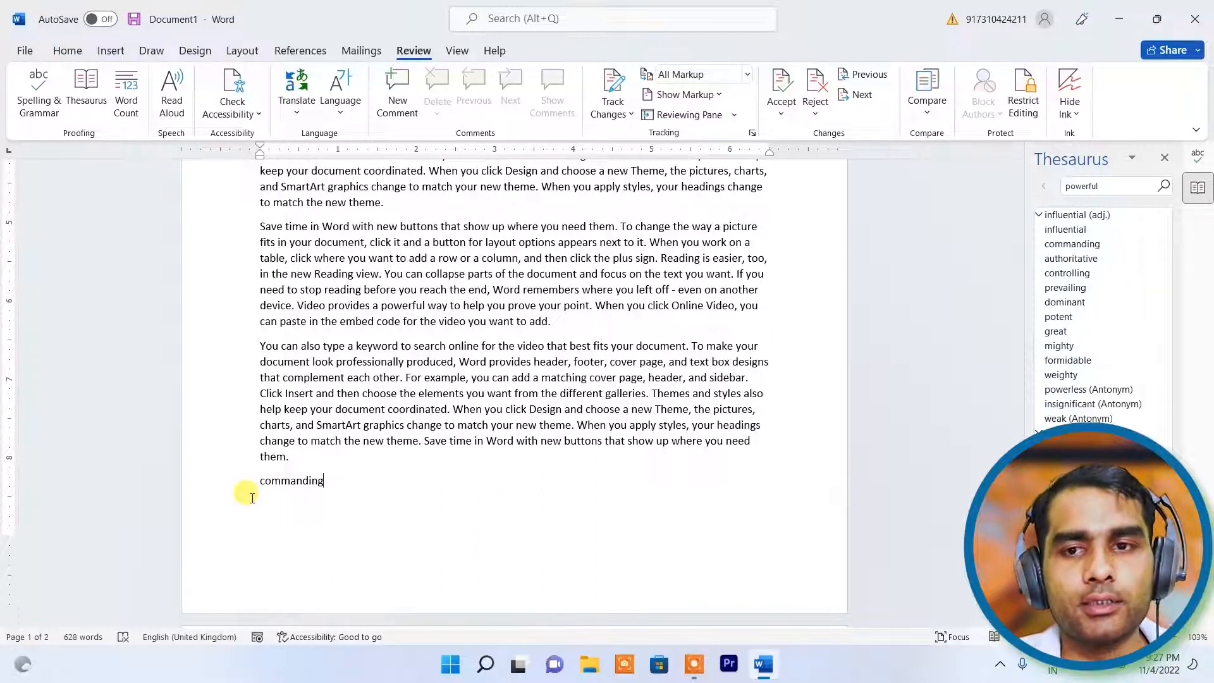
{"action": "left_click", "coordinate": [1161, 161]}
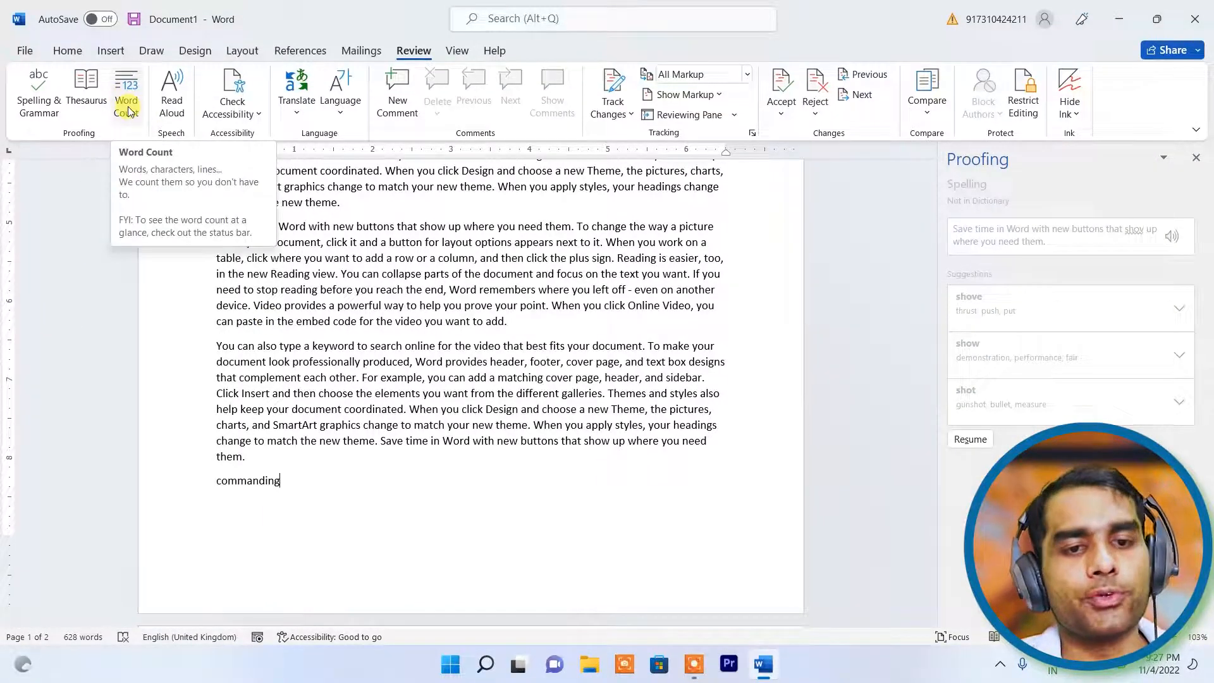
{"action": "left_click", "coordinate": [168, 479]}
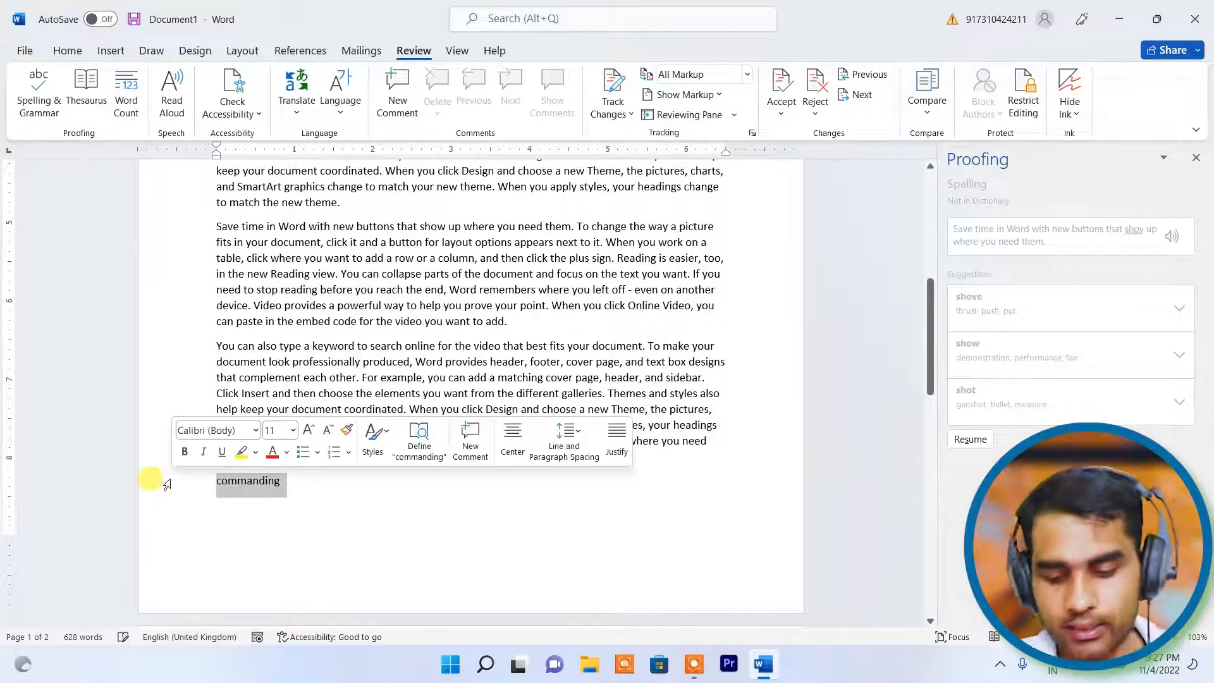
{"action": "key", "text": "BackSpace"}
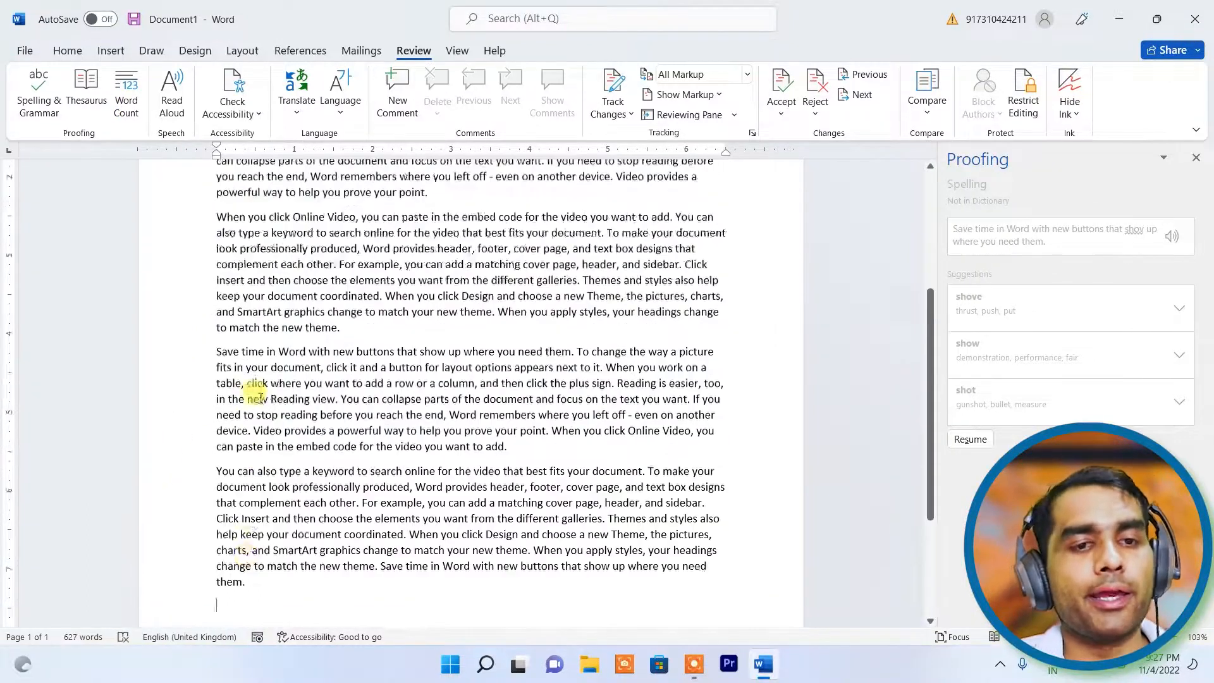
{"action": "scroll", "coordinate": [259, 398], "scroll_direction": "up", "scroll_amount": 5}
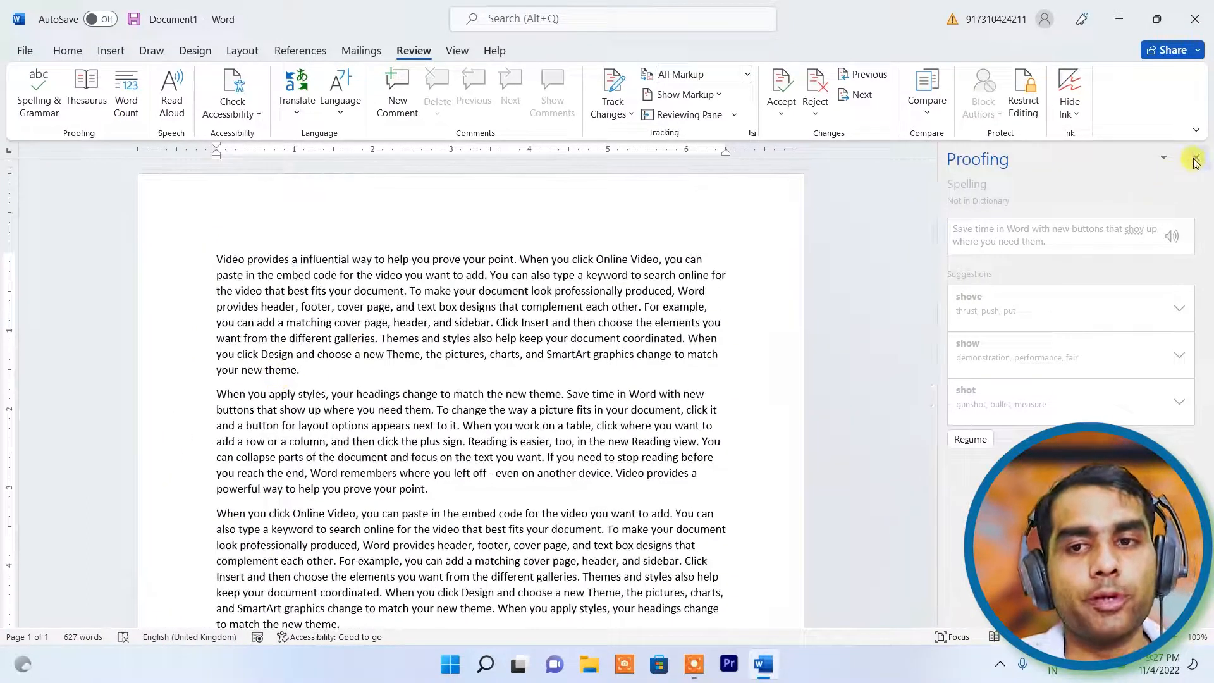
- Close the Proofing pane and check Word Count: 627 words, 3,455 characters, 5 paragraphs, 39 lines
{"action": "left_click", "coordinate": [1196, 159]}
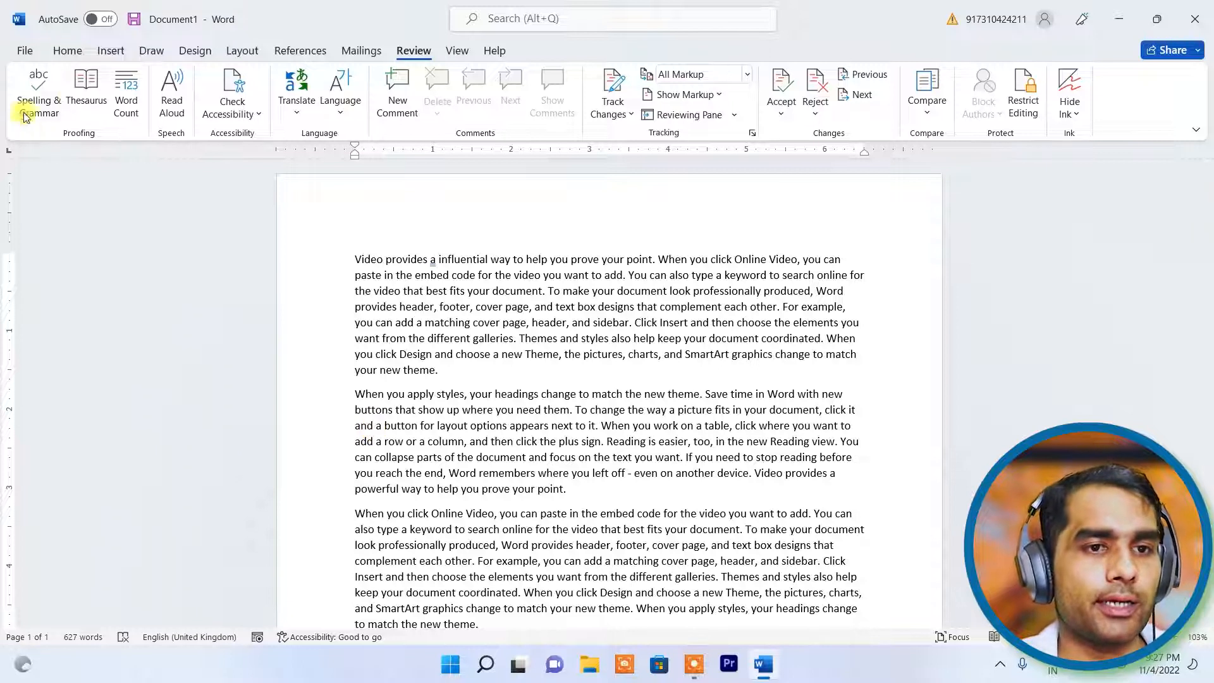
{"action": "left_click", "coordinate": [126, 95]}
{"action": "left_click_drag", "start_coordinate": [575, 234], "coordinate": [479, 173]}
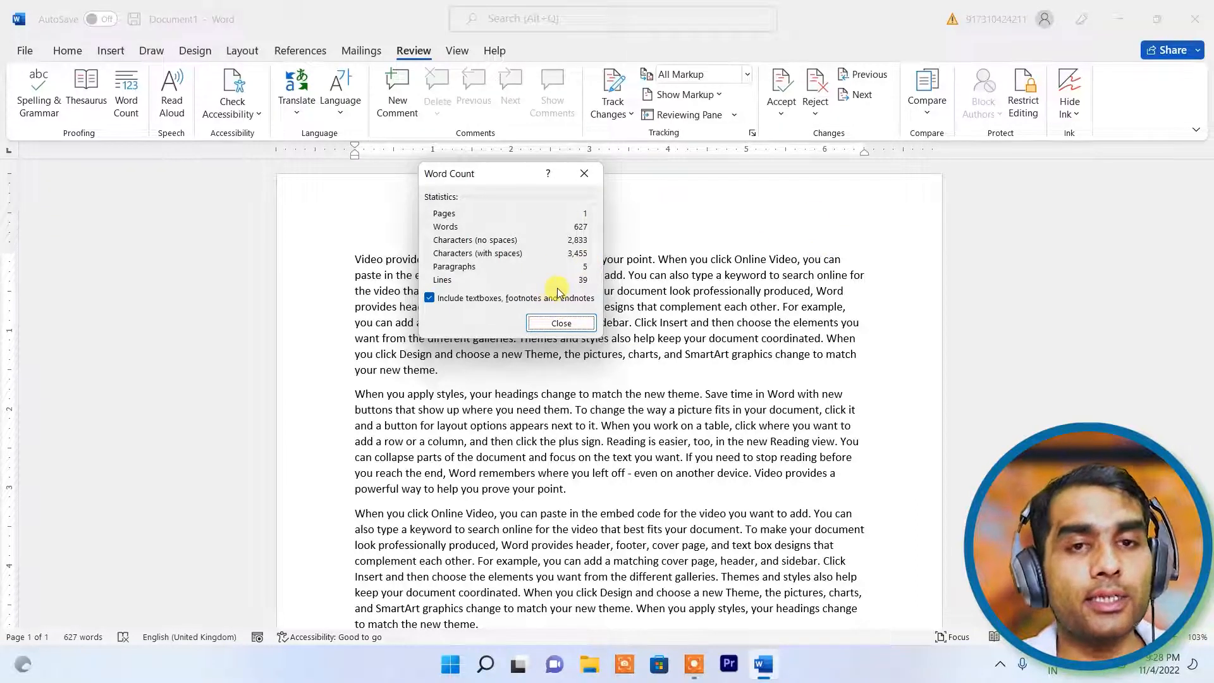
{"action": "left_click", "coordinate": [560, 324]}
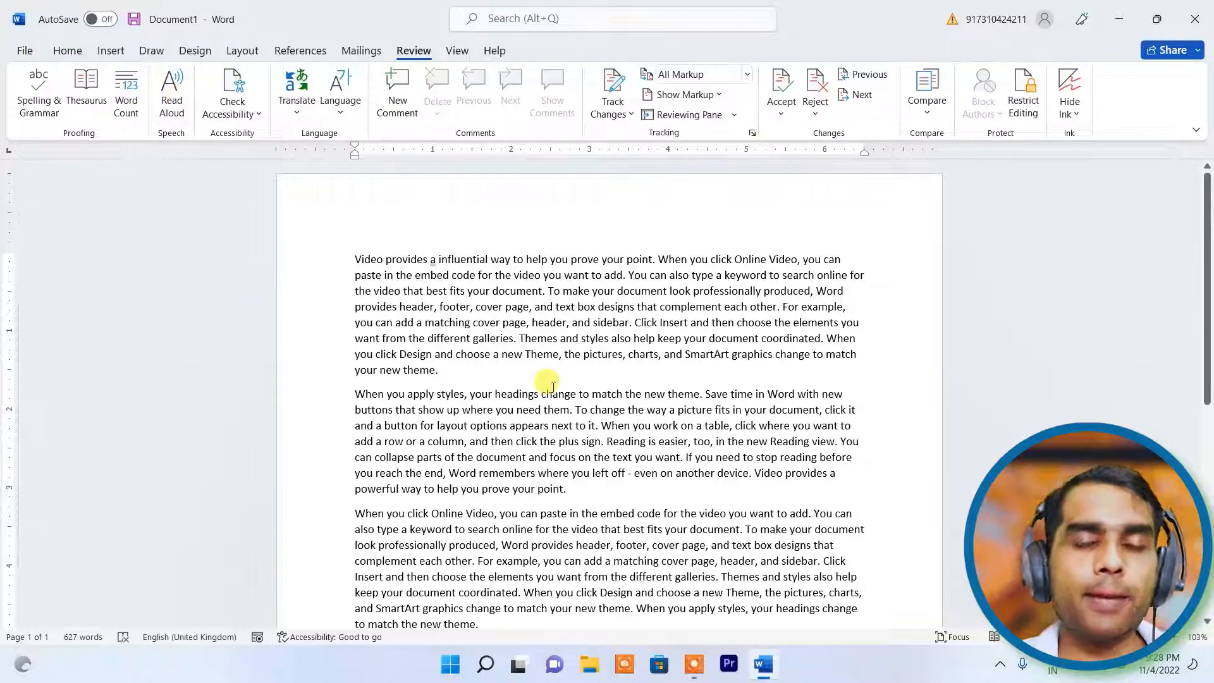
{"action": "scroll", "coordinate": [554, 392], "scroll_direction": "down", "scroll_amount": 9}
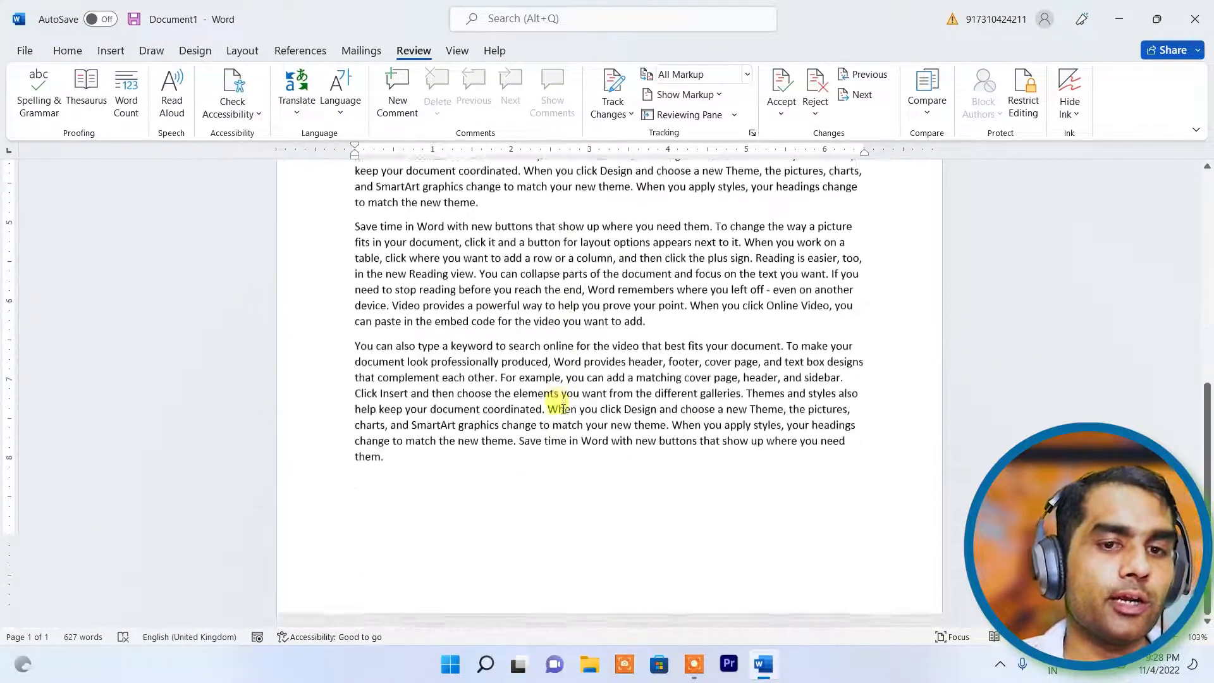
- Have the document read aloud, pause it in the third paragraph, and close the playback controls
{"action": "scroll", "coordinate": [560, 401], "scroll_direction": "up", "scroll_amount": 6}
{"action": "scroll", "coordinate": [563, 408], "scroll_direction": "up", "scroll_amount": 3}
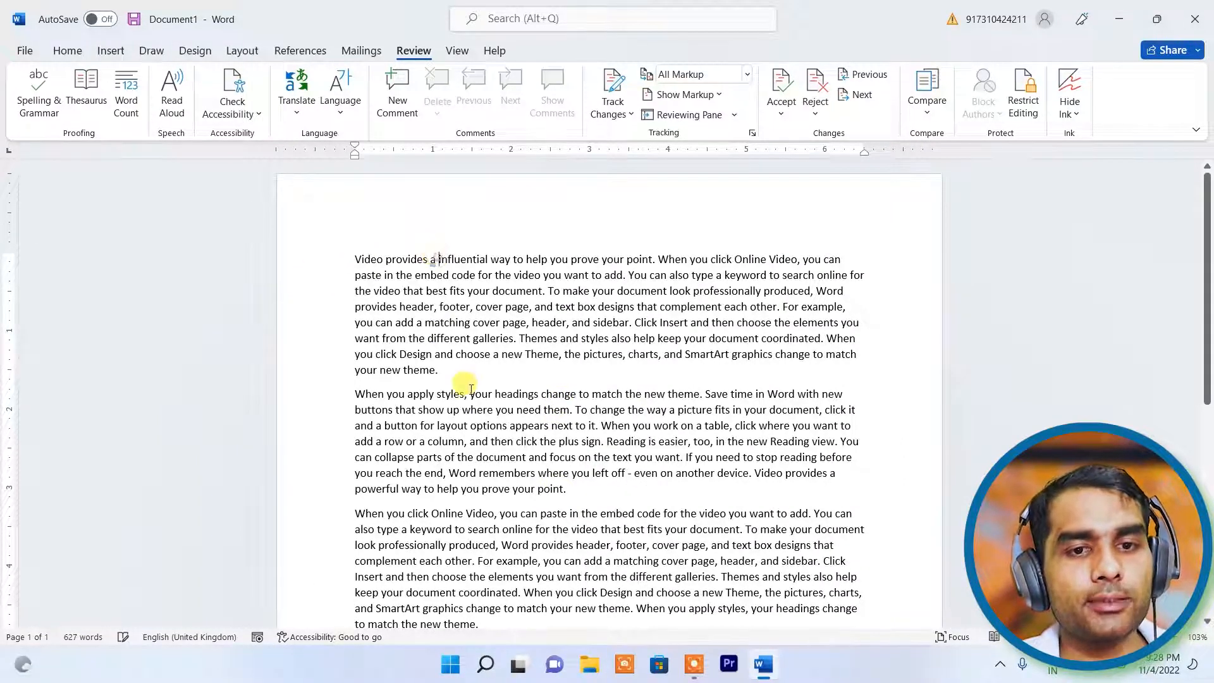
{"action": "left_click", "coordinate": [172, 92]}
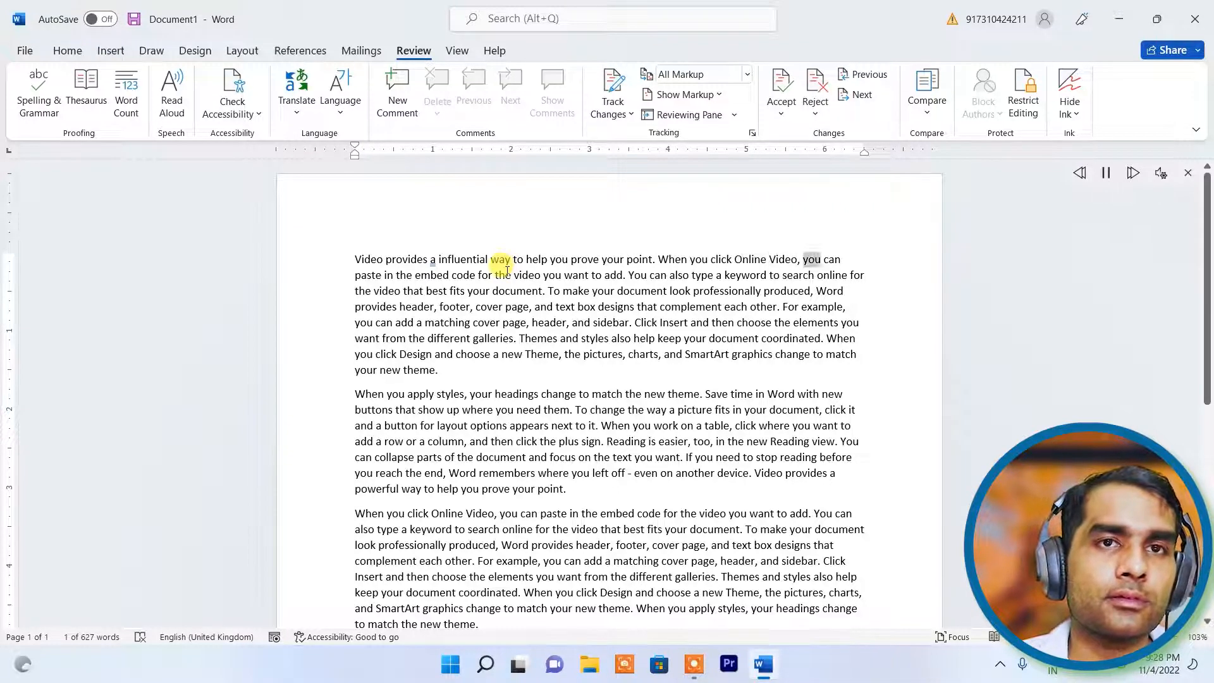
{"action": "left_click", "coordinate": [1106, 174]}
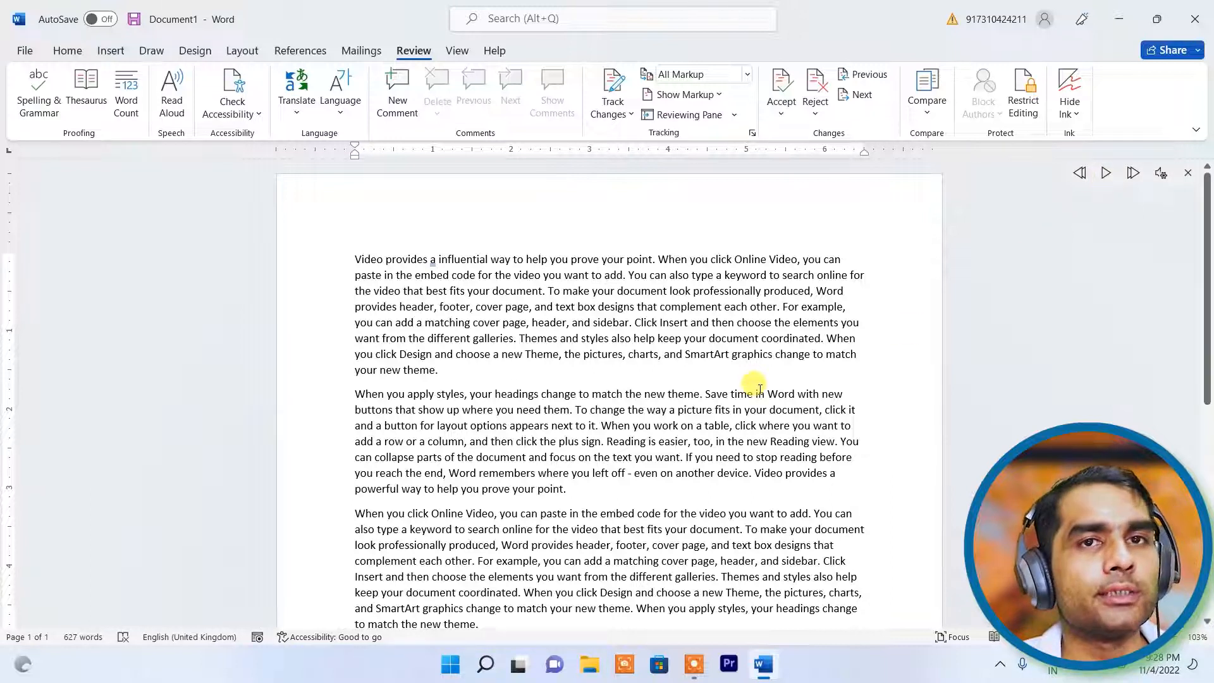
{"action": "scroll", "coordinate": [556, 356], "scroll_direction": "down", "scroll_amount": 4}
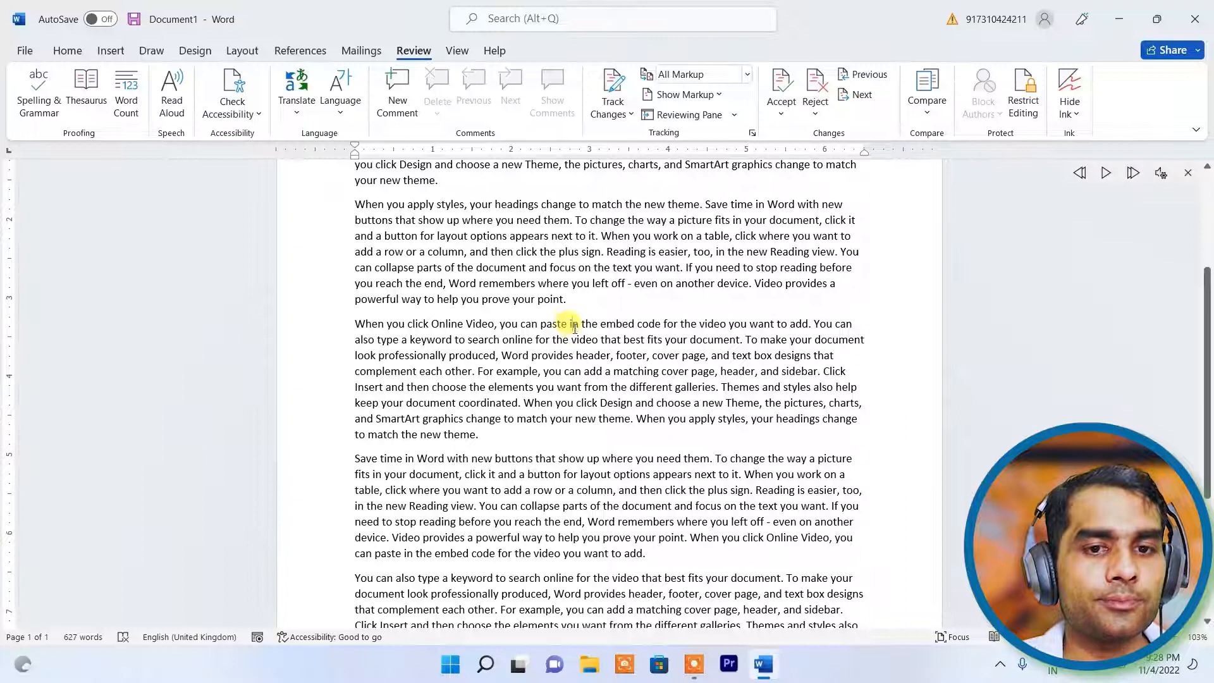
{"action": "left_click", "coordinate": [1107, 179]}
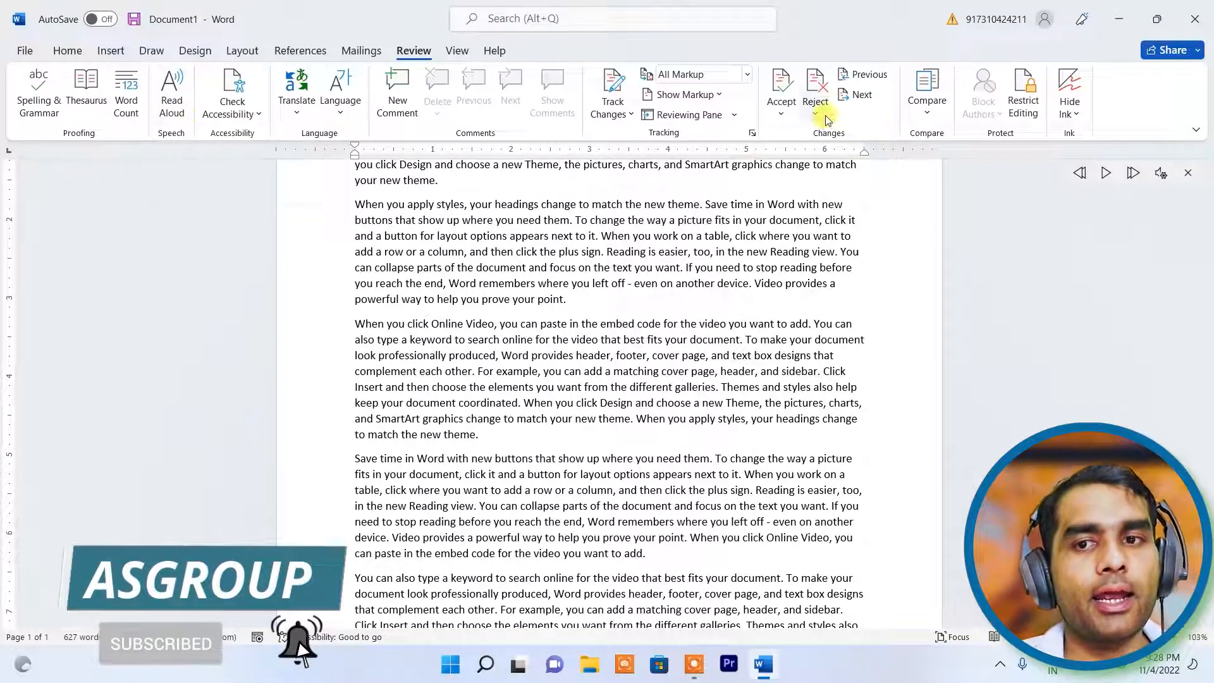
{"action": "left_click", "coordinate": [1185, 174]}
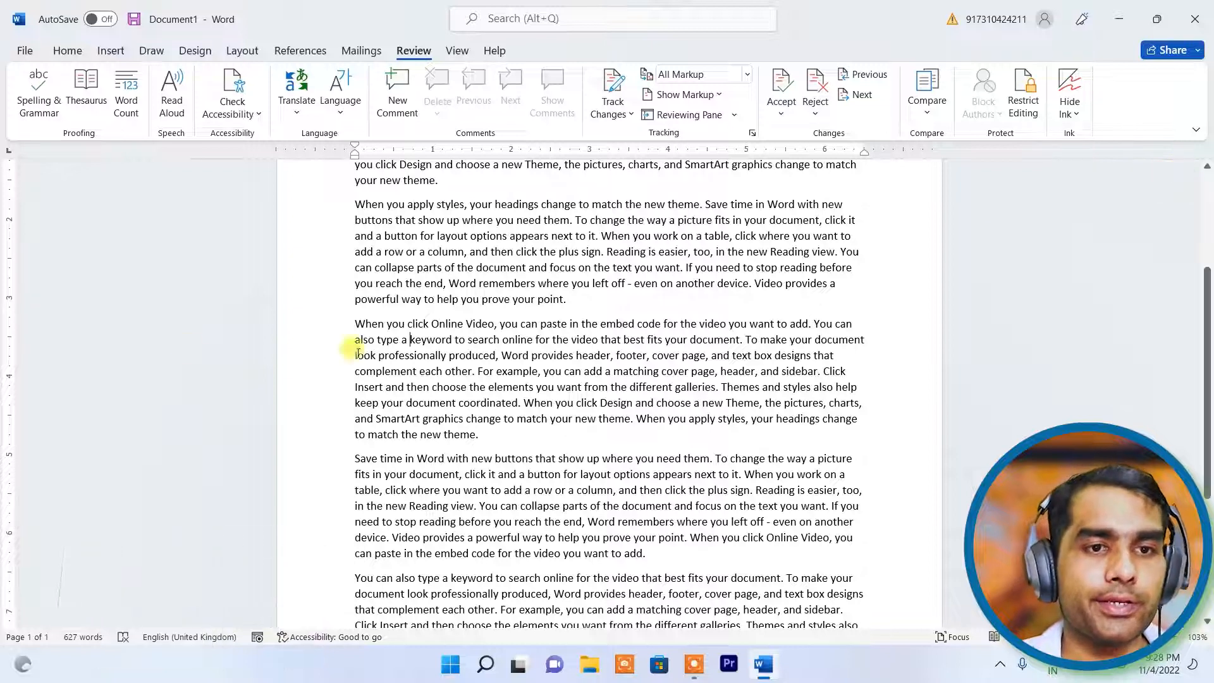
- Run Check Accessibility, which finds no issues, close its pane, and switch to the Insert tab
{"action": "left_click", "coordinate": [226, 119]}
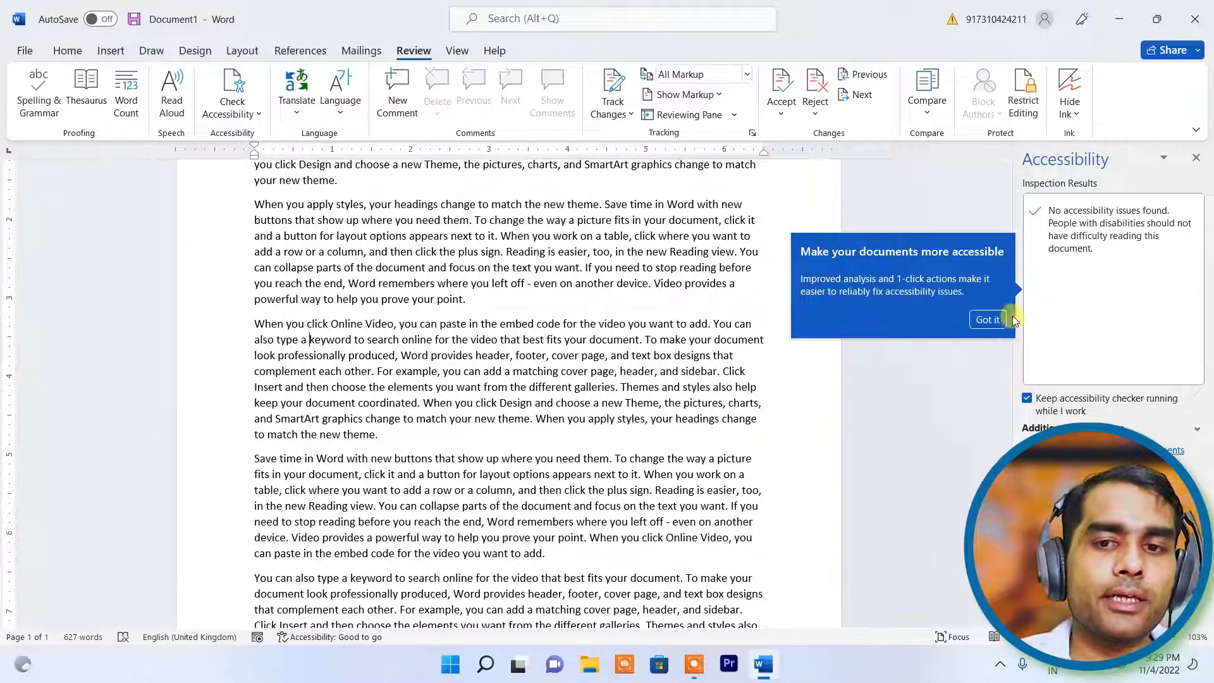
{"action": "left_click", "coordinate": [988, 319]}
{"action": "left_click", "coordinate": [1195, 158]}
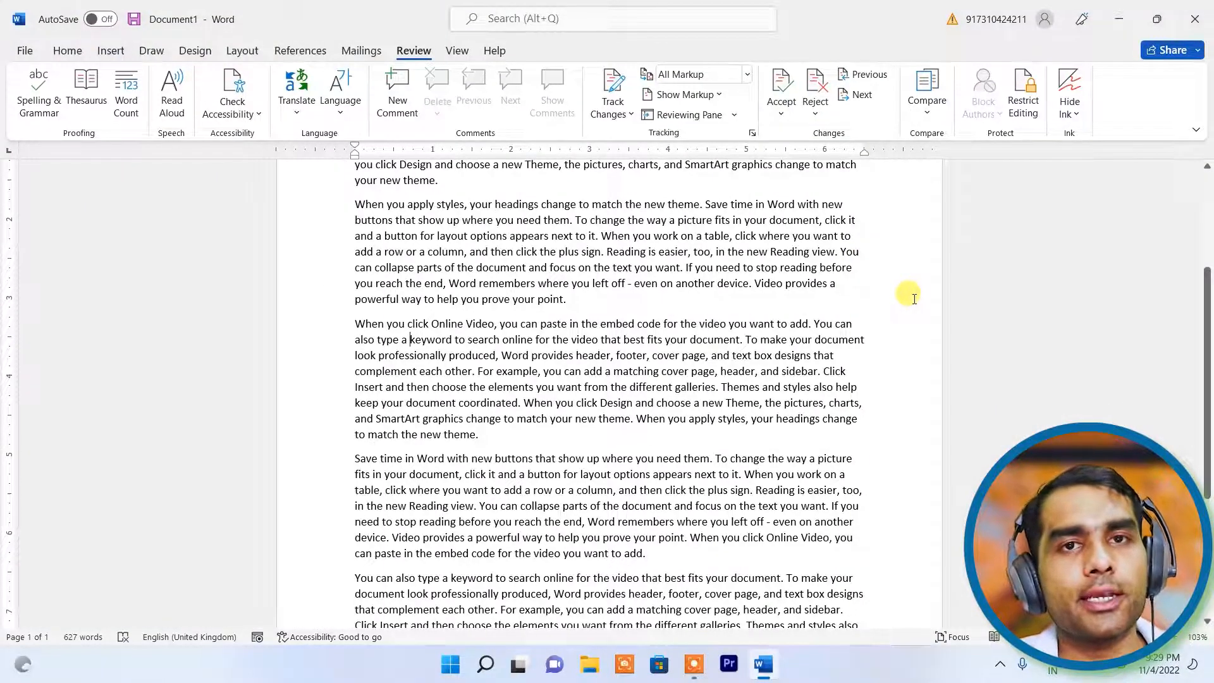
{"action": "scroll", "coordinate": [910, 296], "scroll_direction": "up", "scroll_amount": 4}
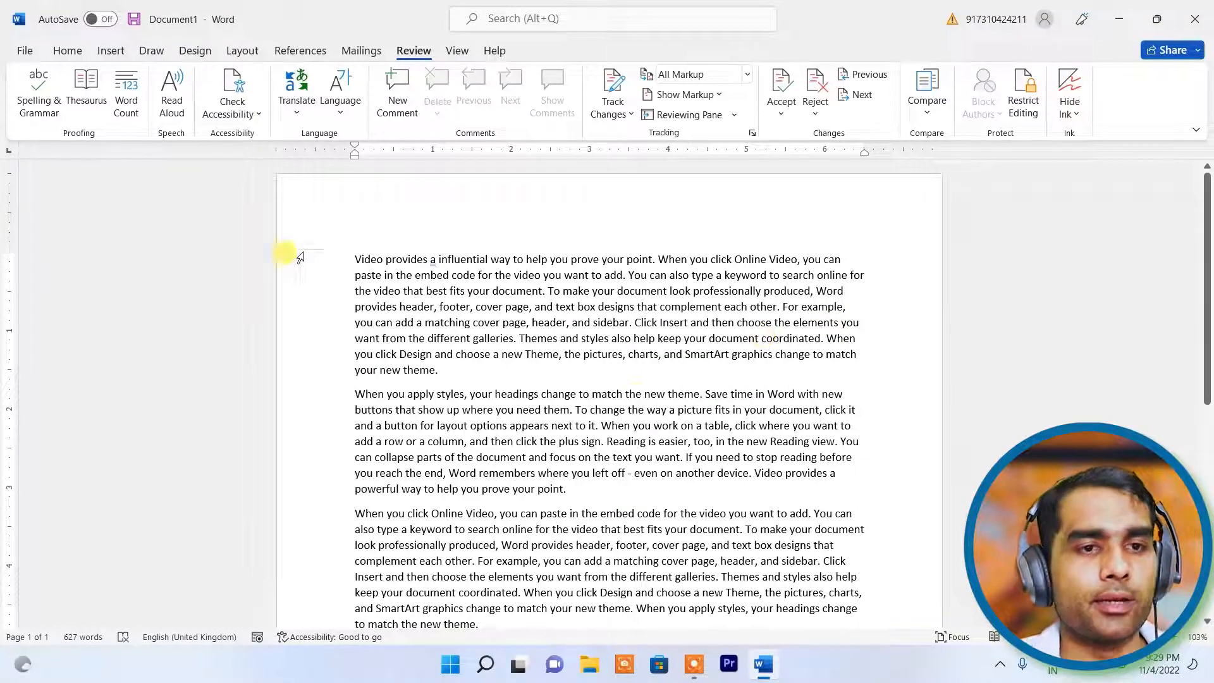
{"action": "left_click", "coordinate": [105, 56]}
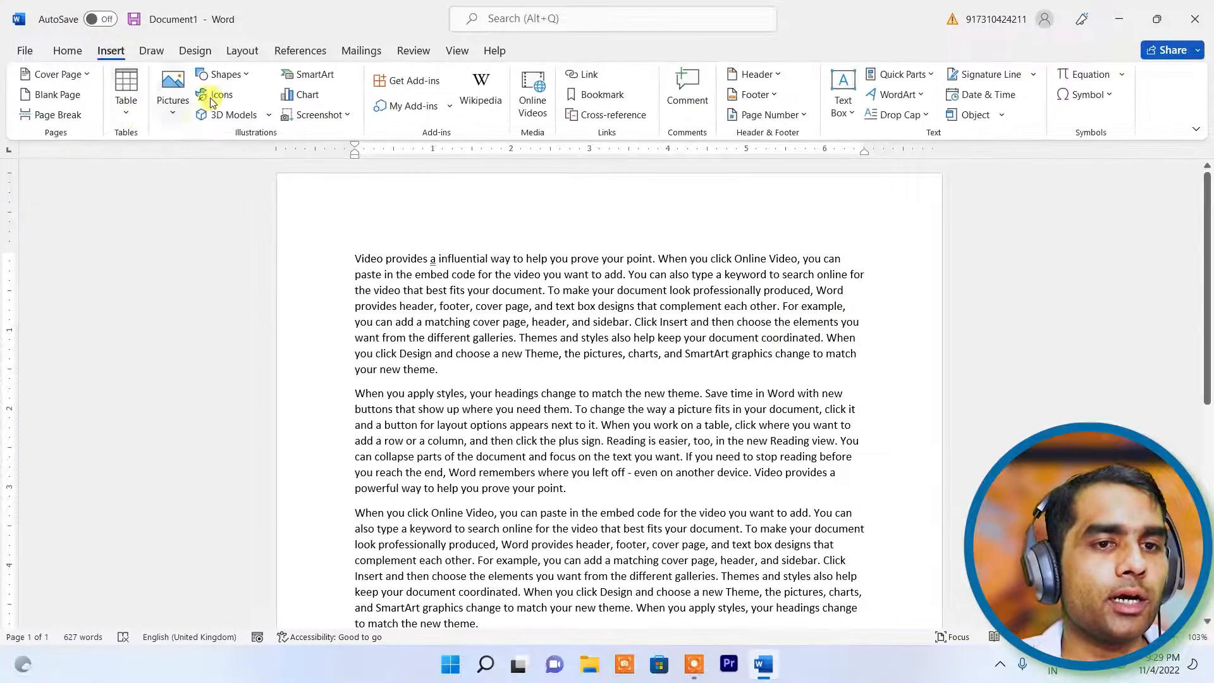
- Draw an isosceles triangle from the Shapes gallery over the first two paragraphs
{"action": "left_click", "coordinate": [229, 76]}
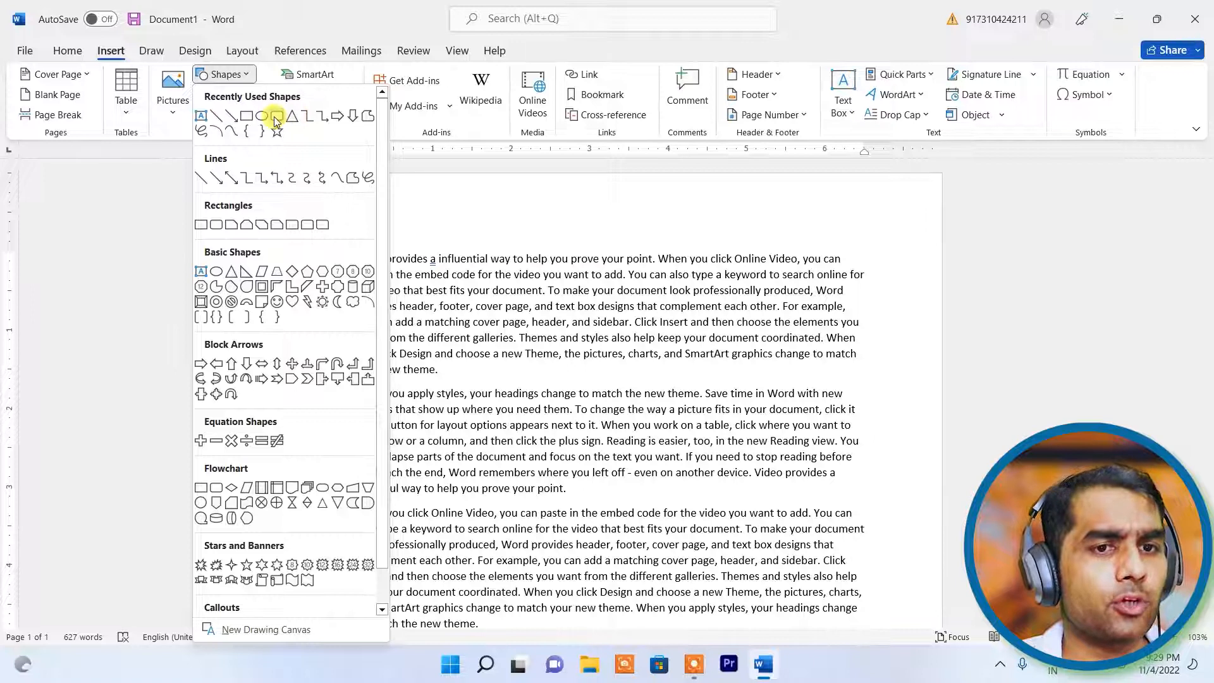
{"action": "left_click", "coordinate": [282, 24]}
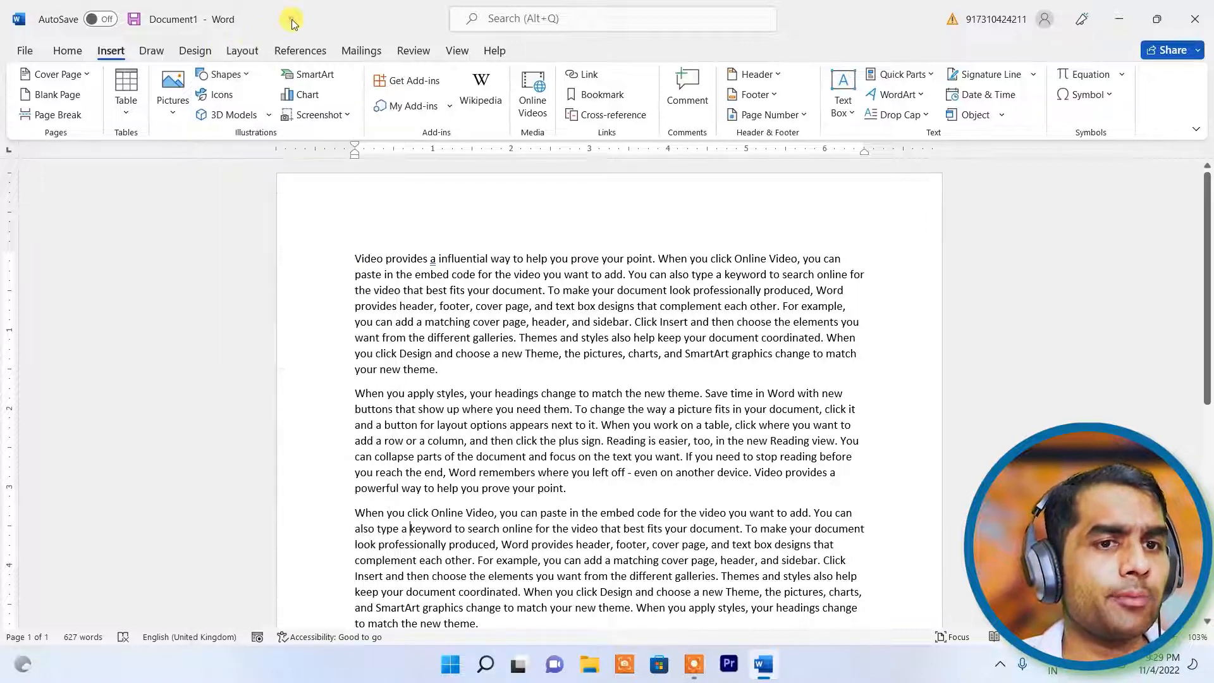
{"action": "left_click", "coordinate": [209, 94]}
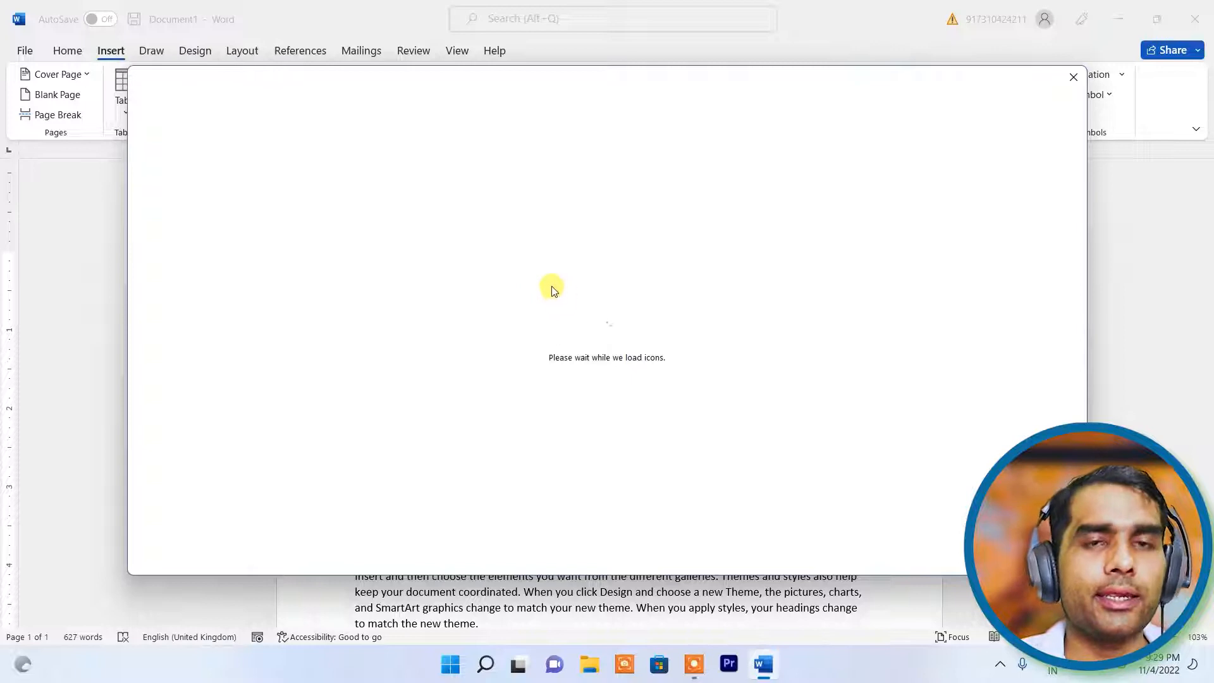
{"action": "left_click", "coordinate": [1069, 80]}
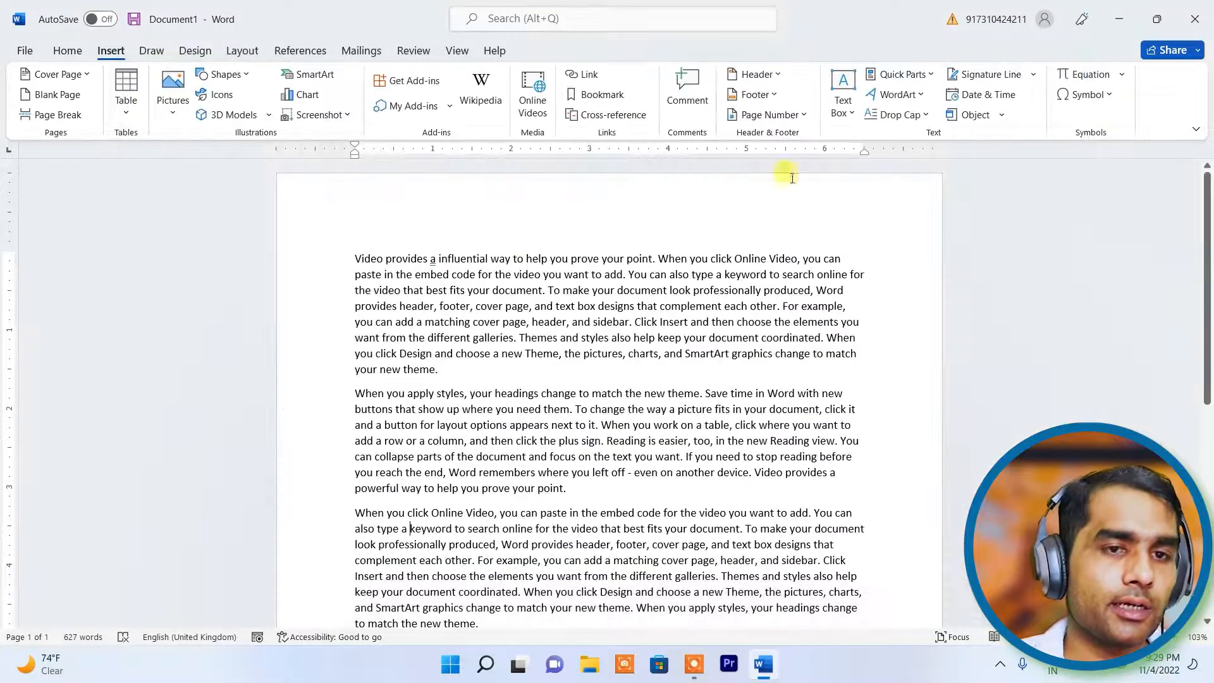
{"action": "left_click", "coordinate": [223, 74]}
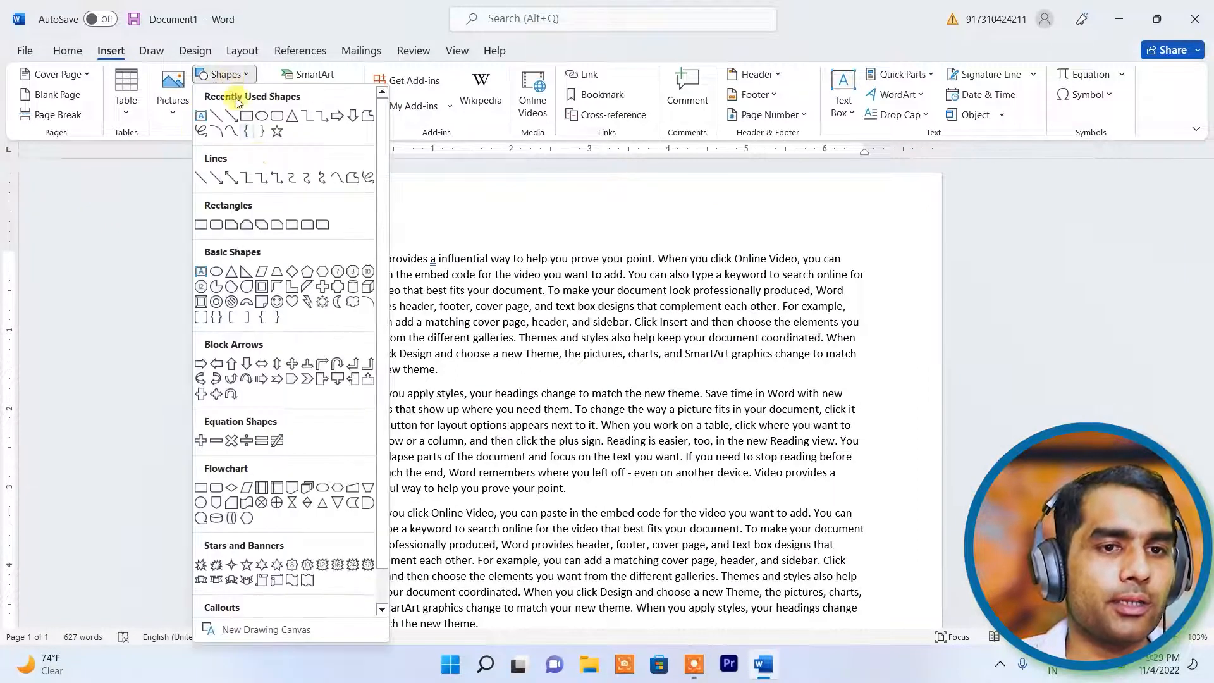
{"action": "left_click", "coordinate": [292, 115]}
{"action": "left_click_drag", "start_coordinate": [715, 292], "coordinate": [848, 437]}
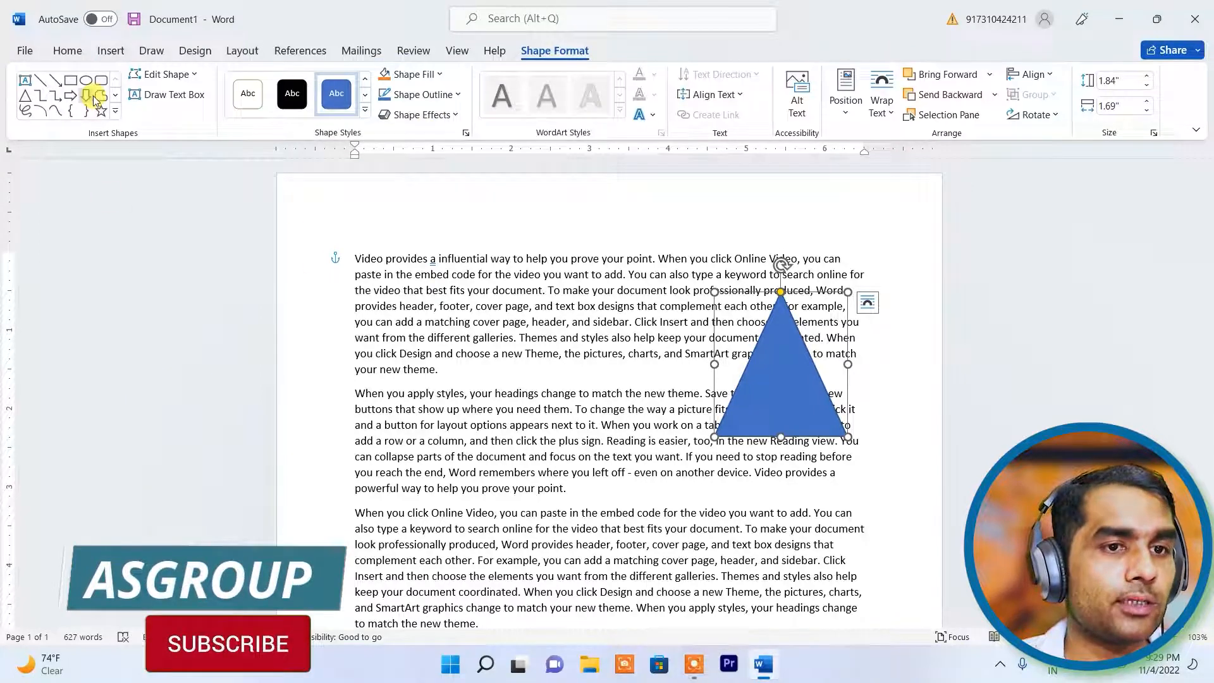
- Draw a down arrow shape lower on the page, then deselect it
{"action": "left_click", "coordinate": [87, 96]}
{"action": "scroll", "coordinate": [807, 550], "scroll_direction": "down", "scroll_amount": 8}
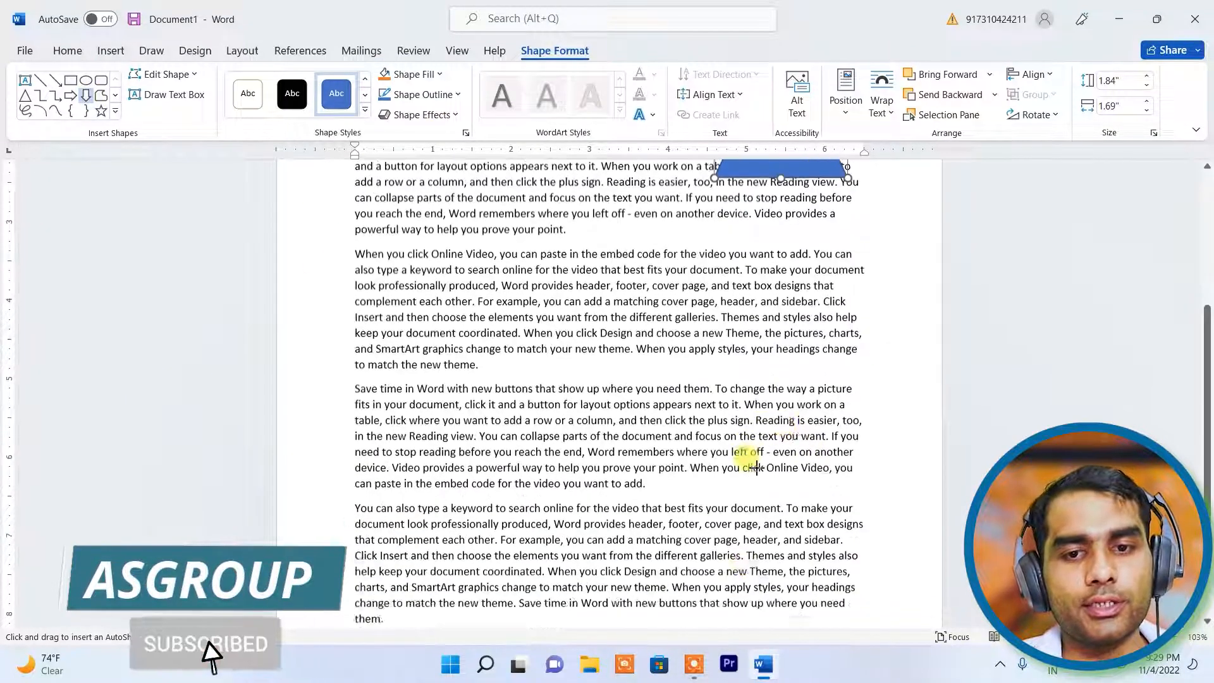
{"action": "left_click_drag", "start_coordinate": [717, 316], "coordinate": [899, 483]}
{"action": "left_click", "coordinate": [980, 324]}
{"action": "scroll", "coordinate": [979, 320], "scroll_direction": "up", "scroll_amount": 7}
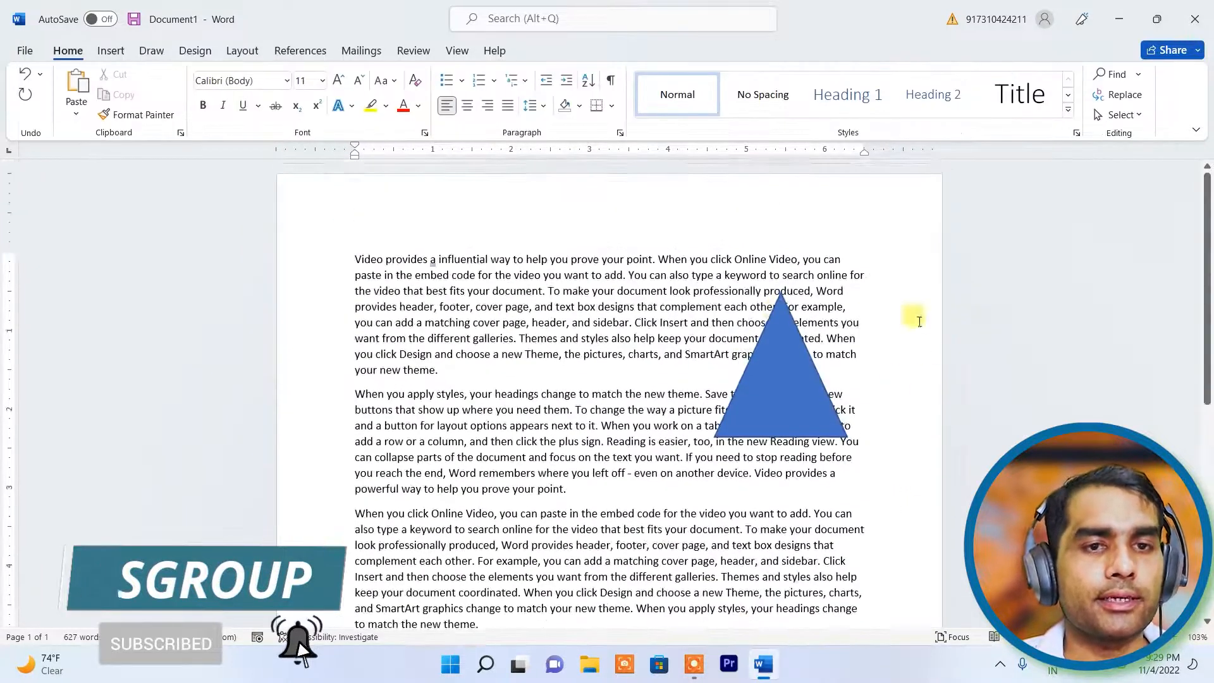
- Run Check Accessibility and expand the Missing alternative text errors
{"action": "left_click", "coordinate": [411, 50]}
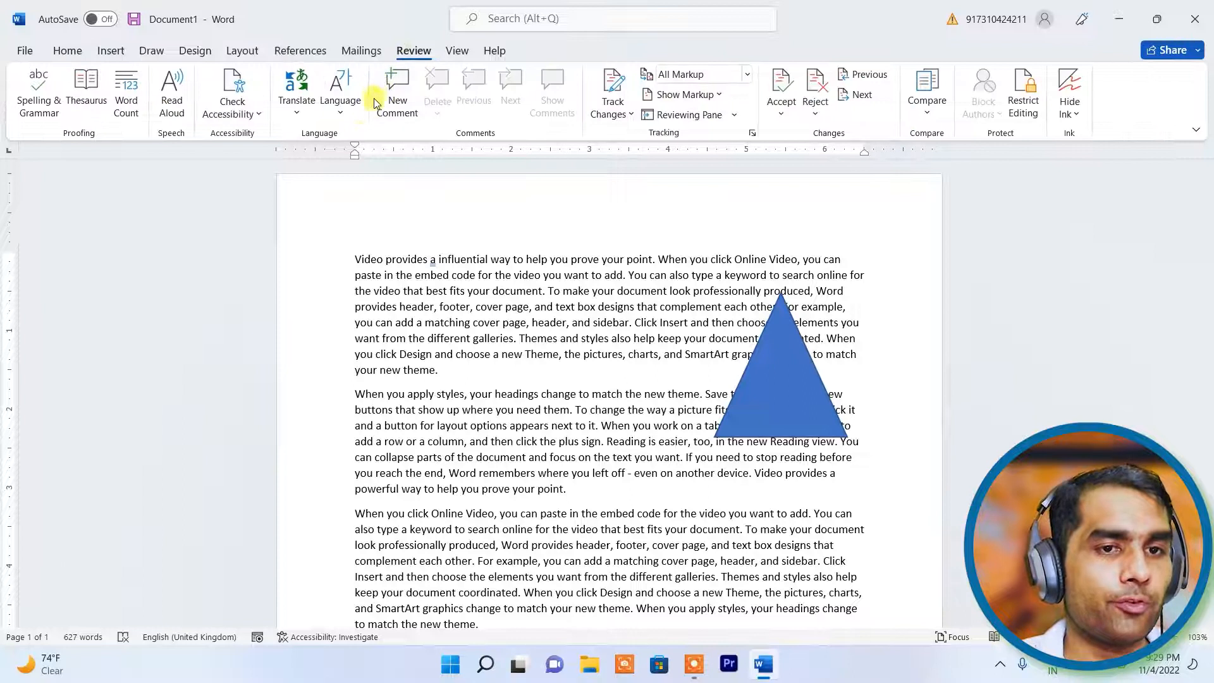
{"action": "left_click", "coordinate": [240, 106]}
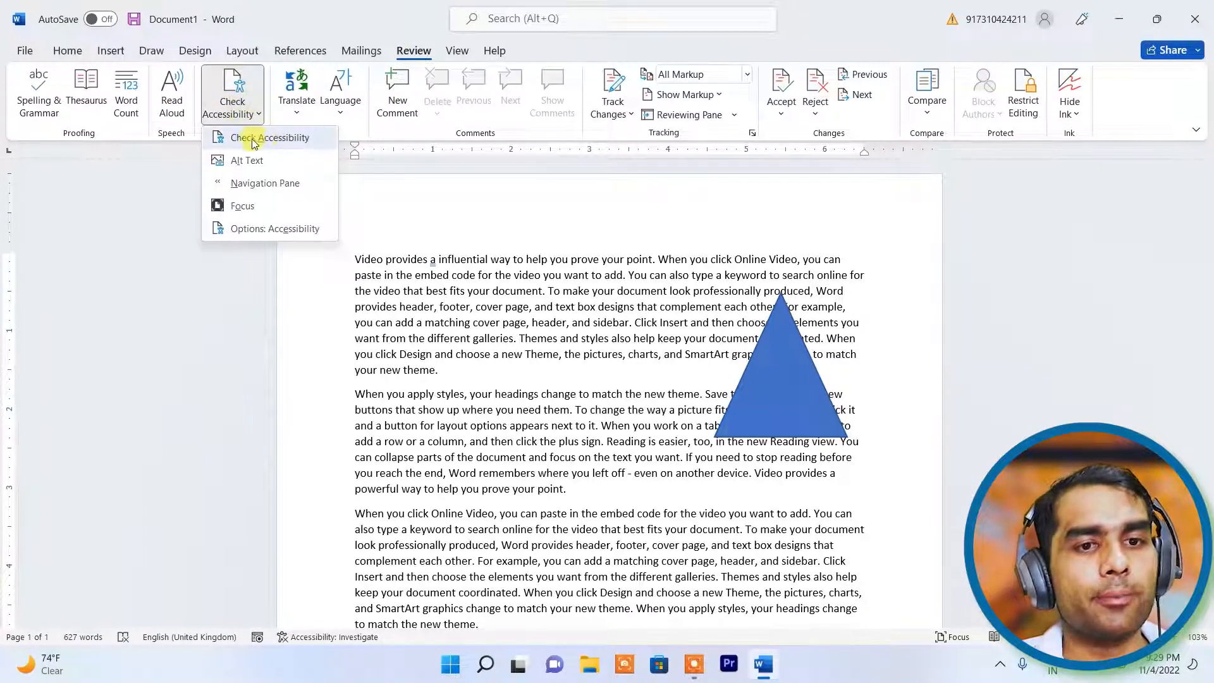
{"action": "left_click", "coordinate": [253, 143]}
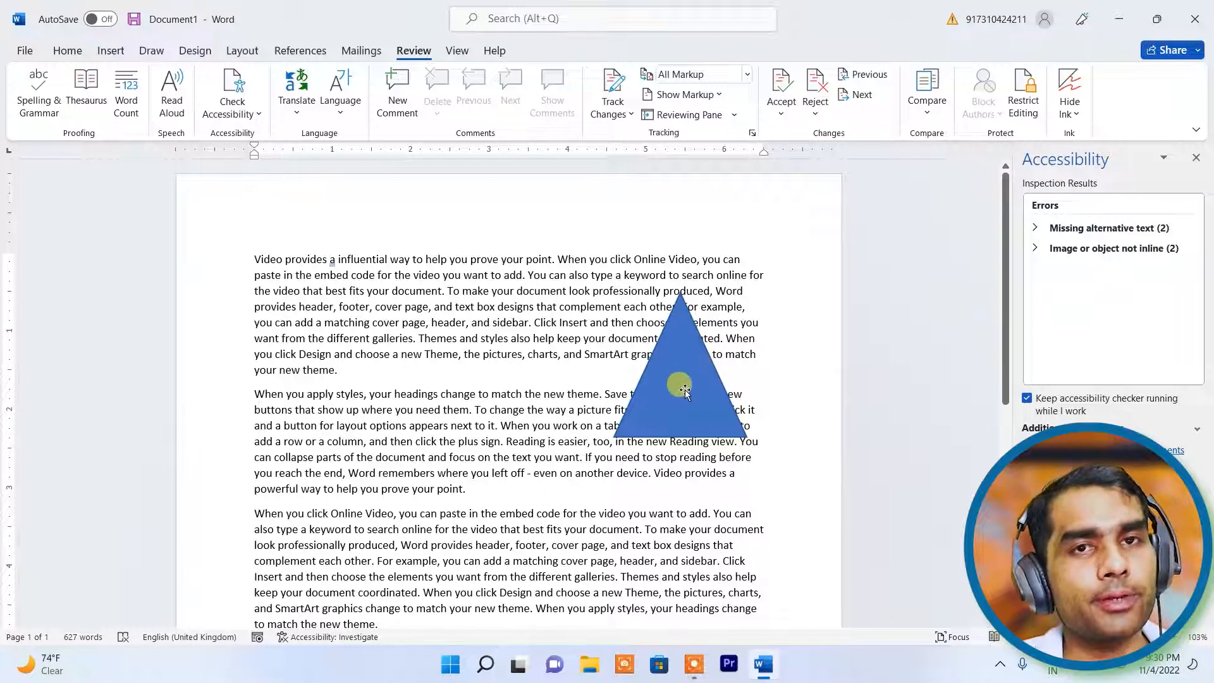
{"action": "left_click", "coordinate": [1035, 231]}
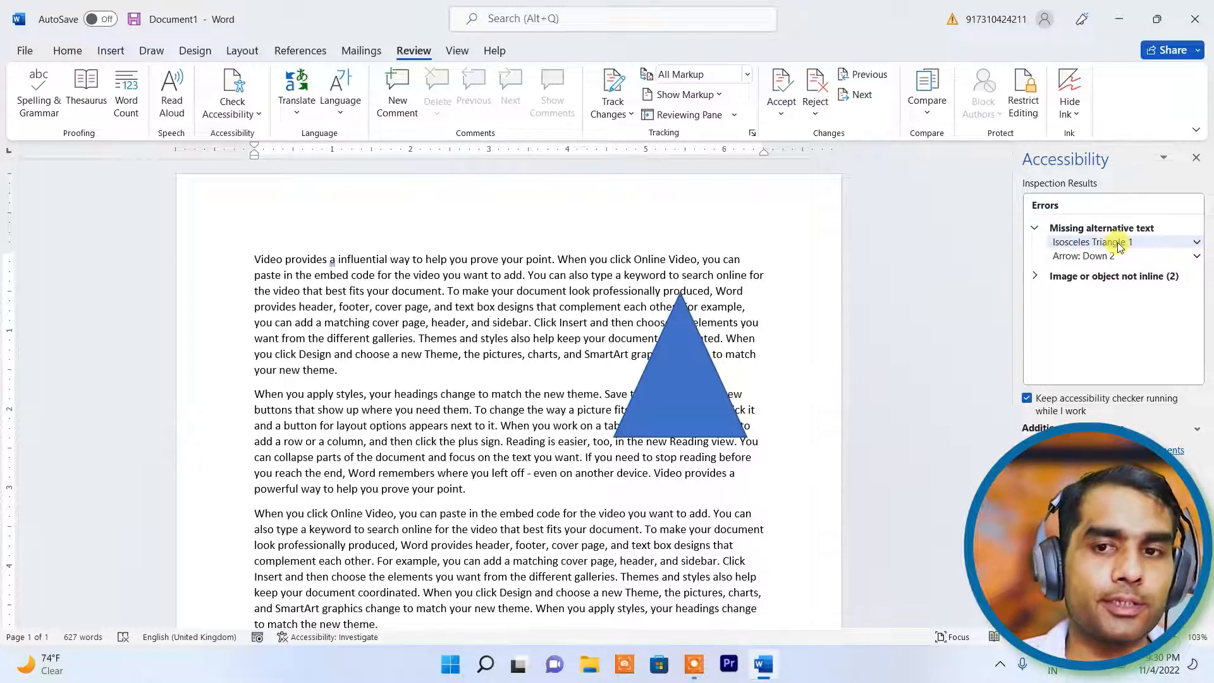
- Mark Isosceles Triangle 1 as decorative in the Alt Text panel, then close it
{"action": "left_click", "coordinate": [1196, 243]}
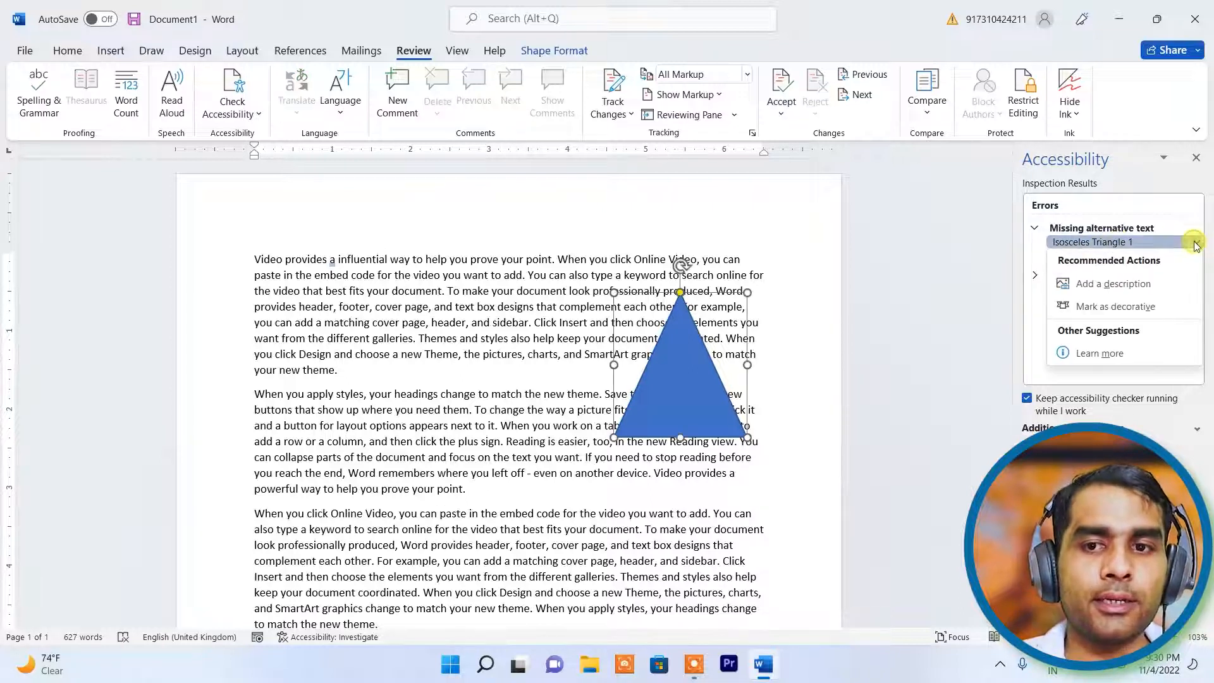
{"action": "left_click", "coordinate": [1105, 289]}
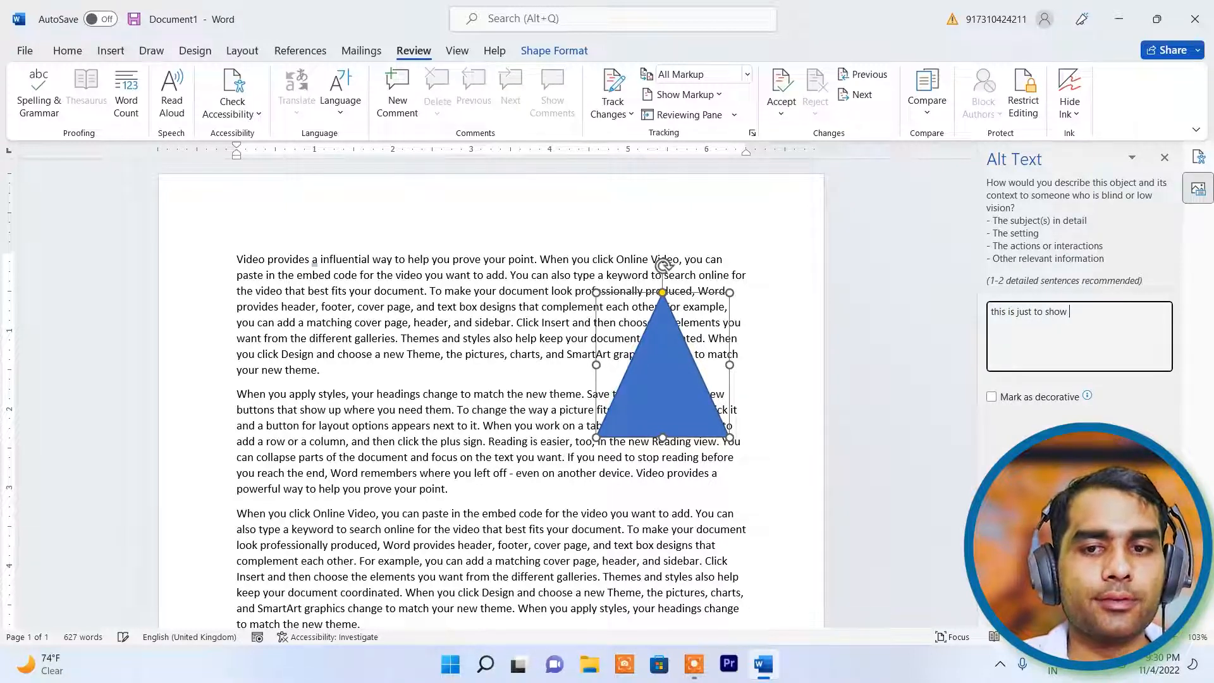
{"action": "key", "text": "BackSpace"}
{"action": "type", "text": "lation"}
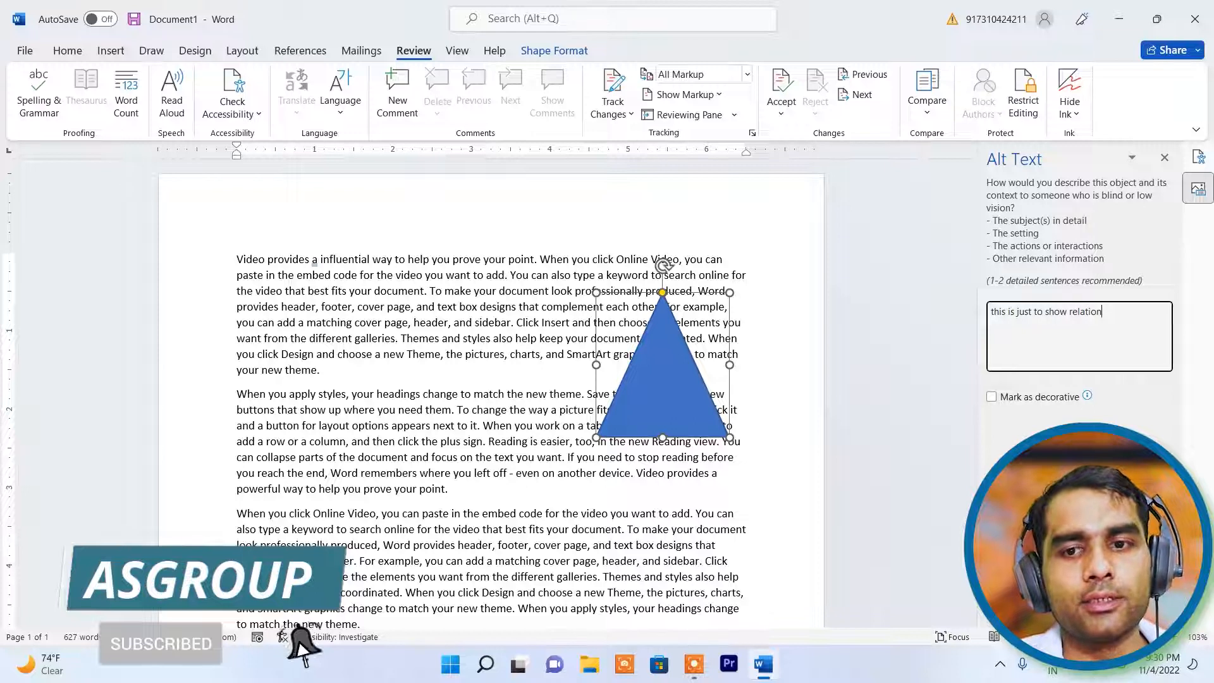
{"action": "left_click", "coordinate": [997, 398]}
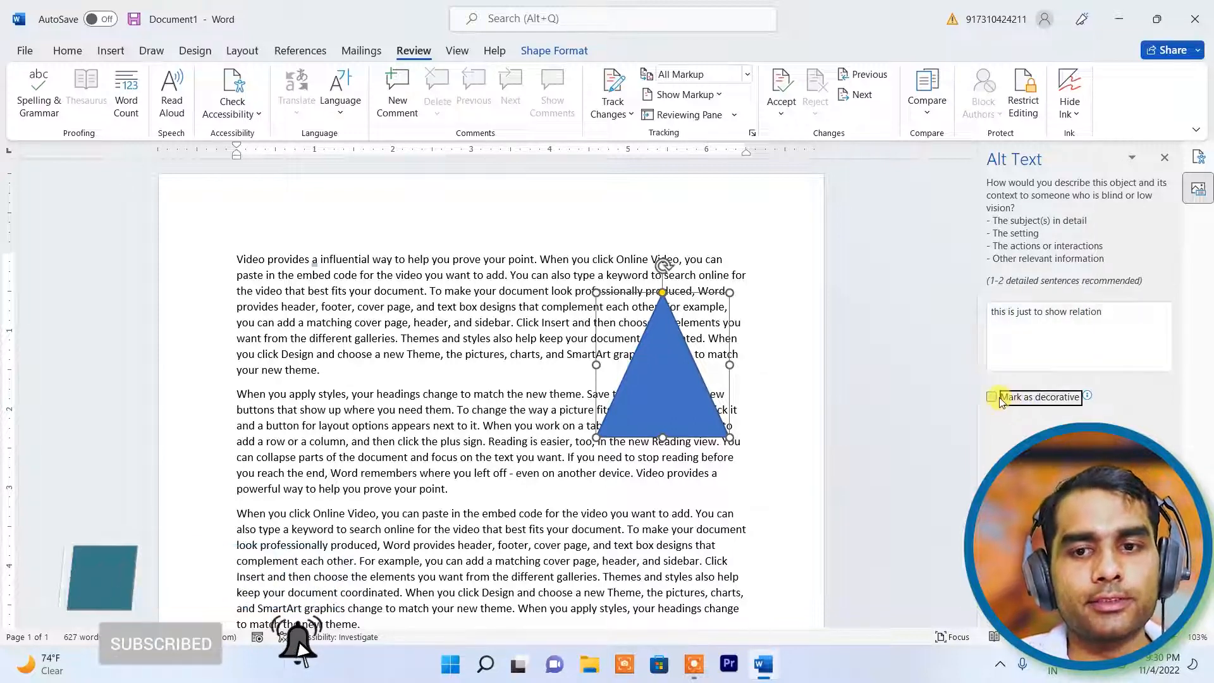
{"action": "left_click", "coordinate": [1164, 159]}
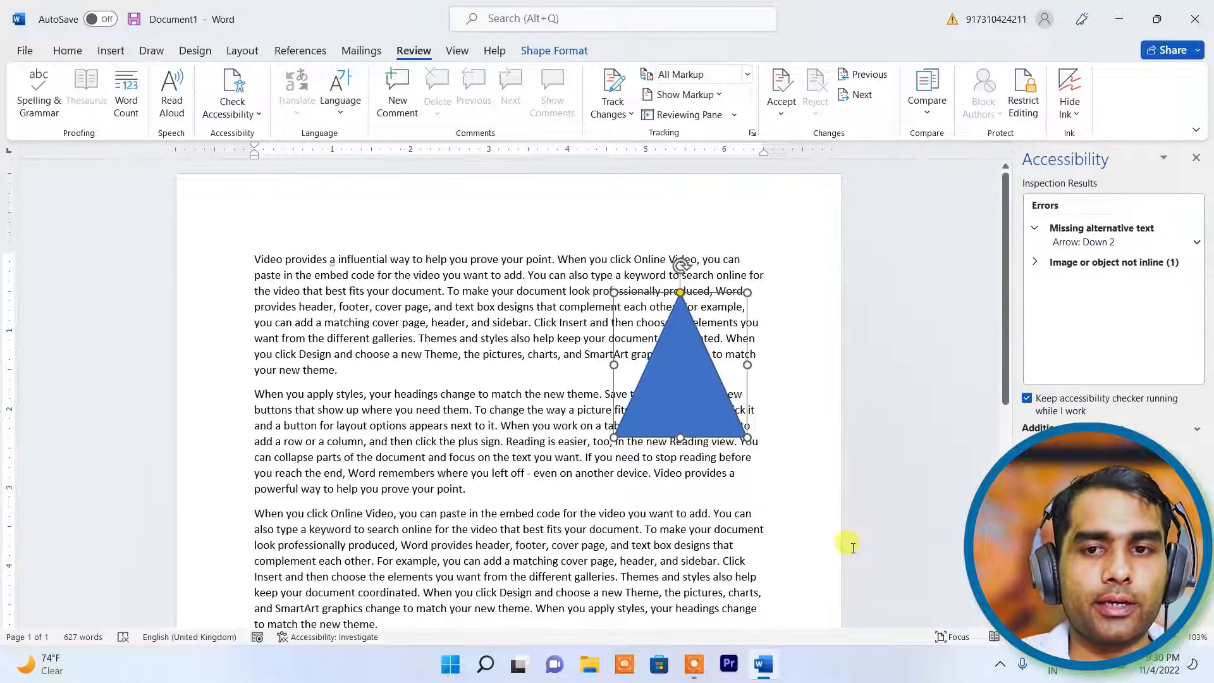
{"action": "left_click", "coordinate": [796, 528]}
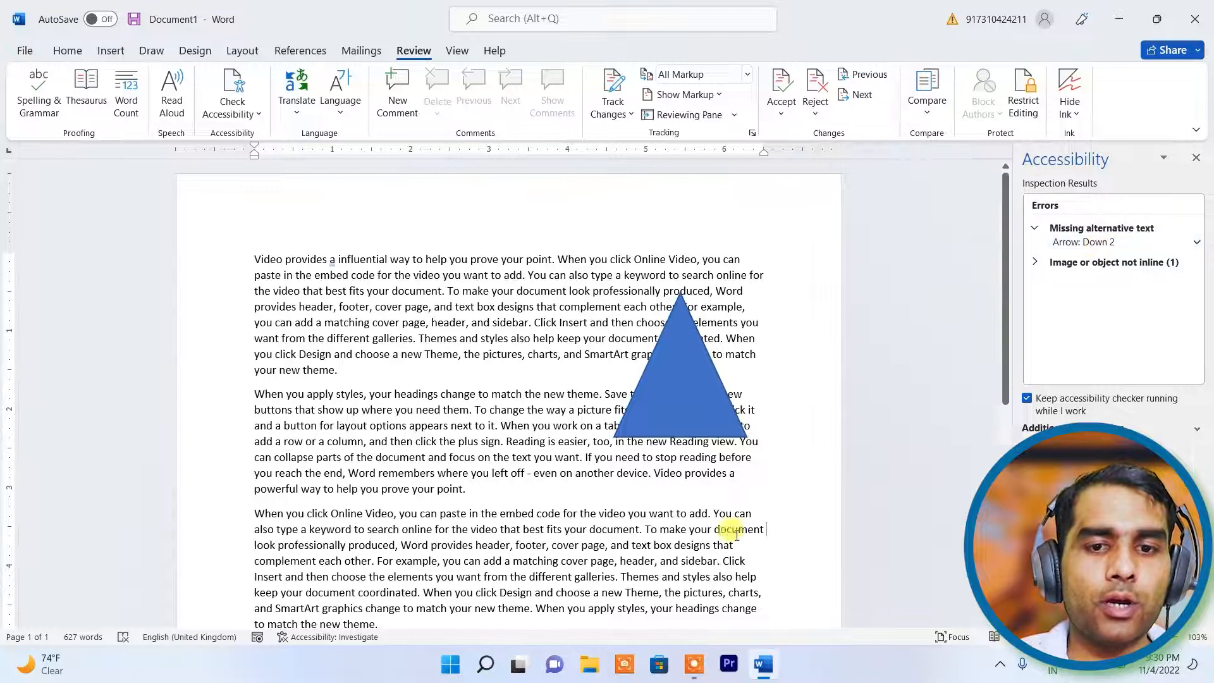
- Mark Arrow: Down 2 as decorative, then close the Accessibility pane
{"action": "scroll", "coordinate": [727, 525], "scroll_direction": "down", "scroll_amount": 6}
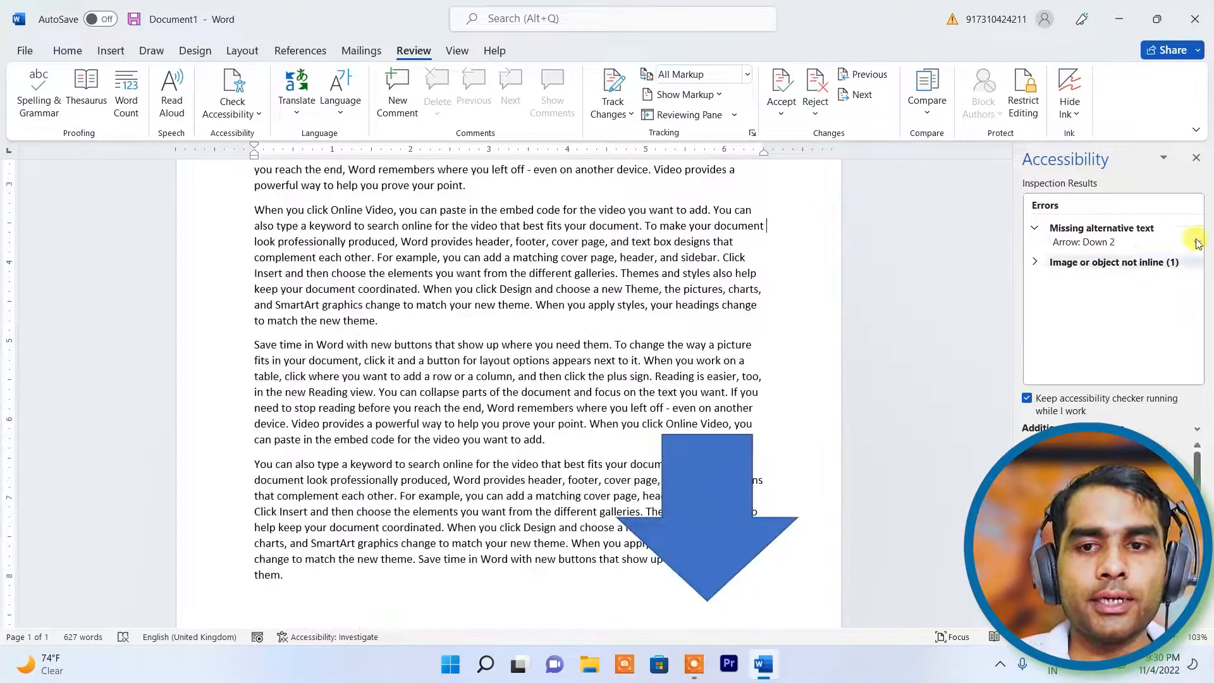
{"action": "left_click", "coordinate": [1111, 242]}
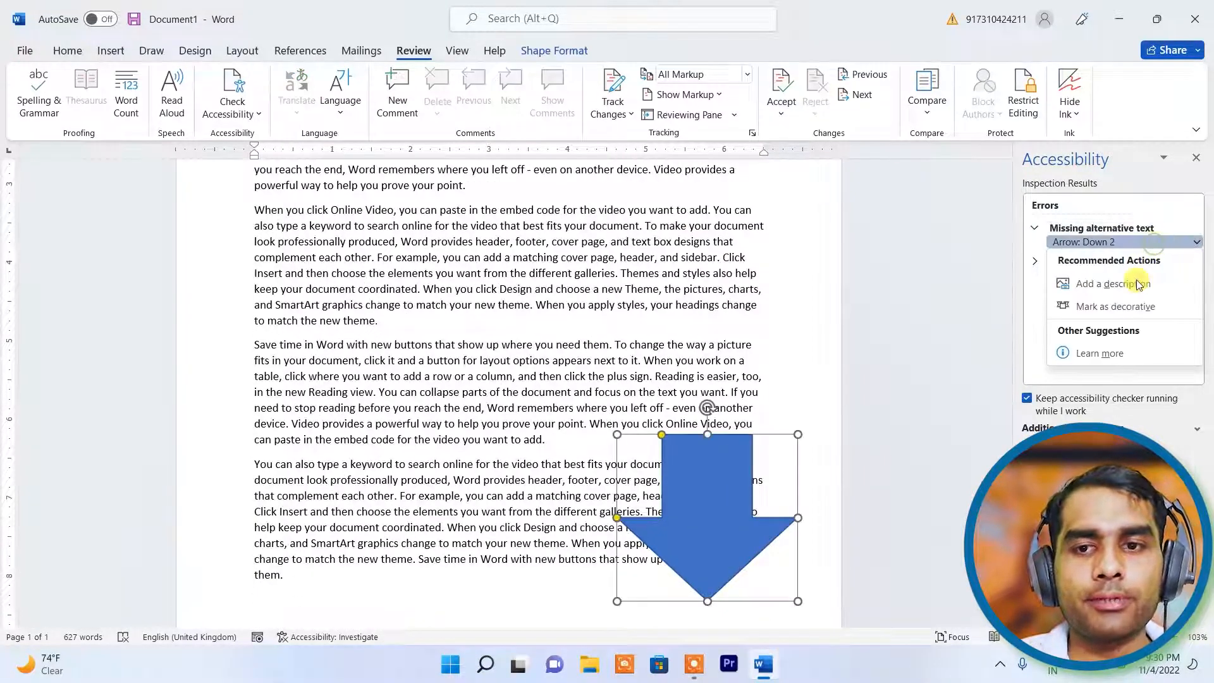
{"action": "left_click", "coordinate": [1103, 310]}
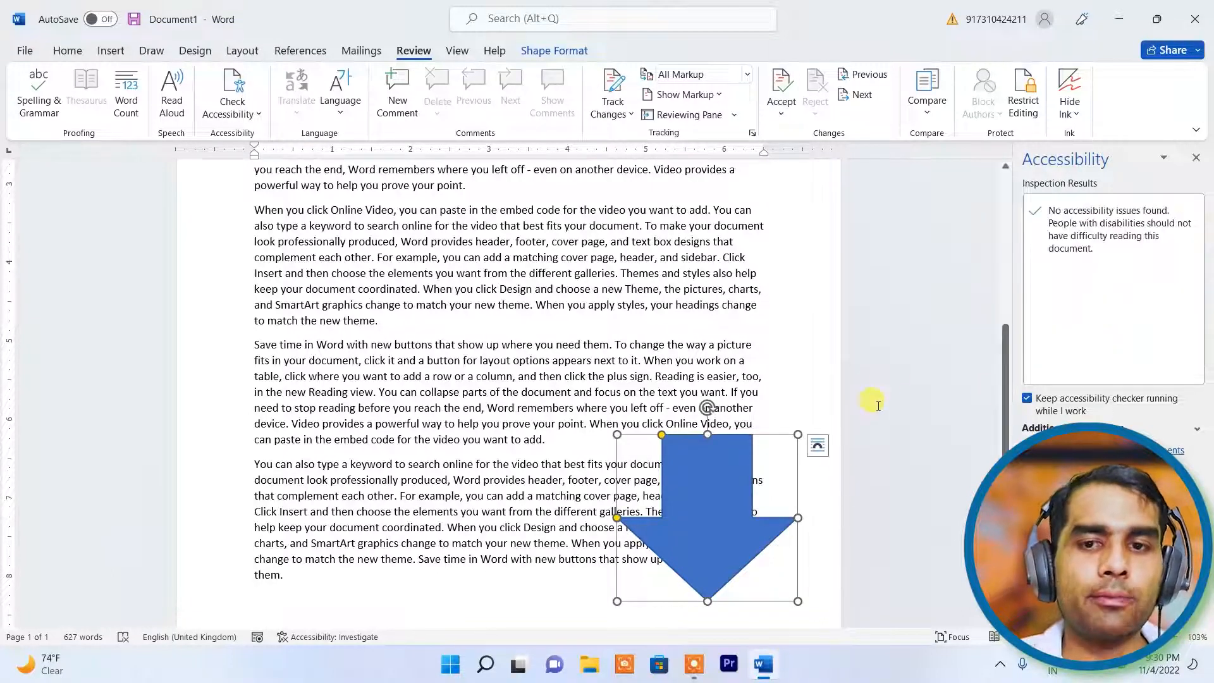
{"action": "left_click", "coordinate": [903, 374]}
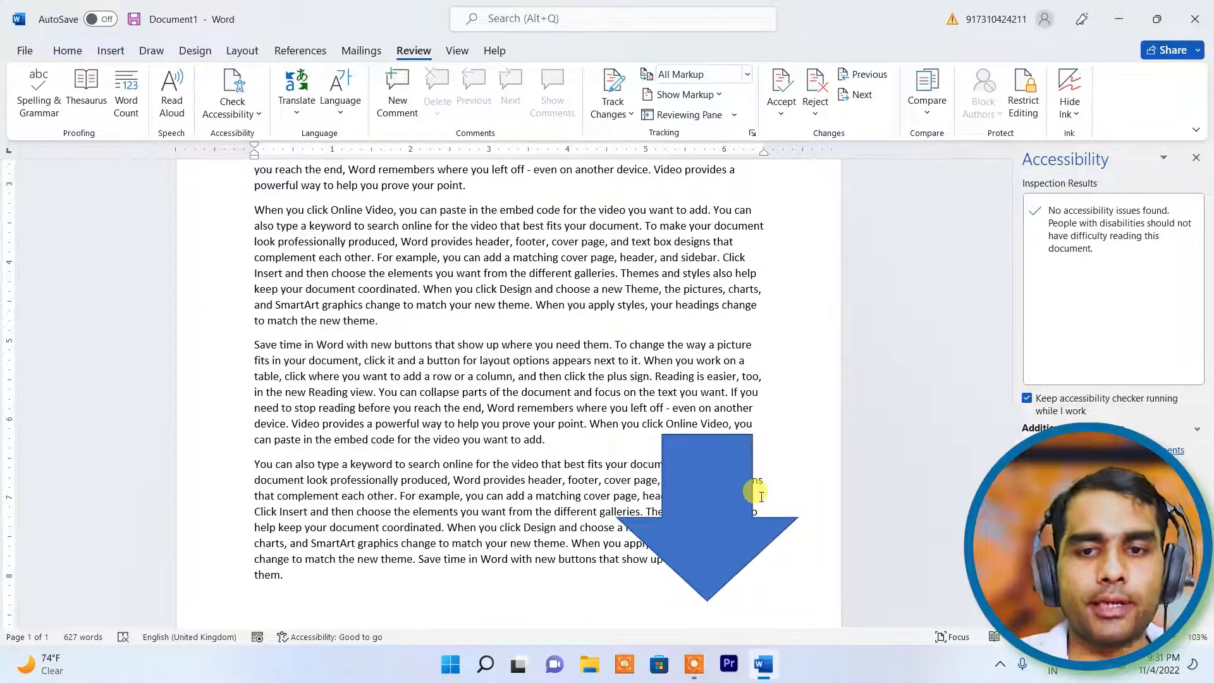
{"action": "left_click", "coordinate": [1196, 158]}
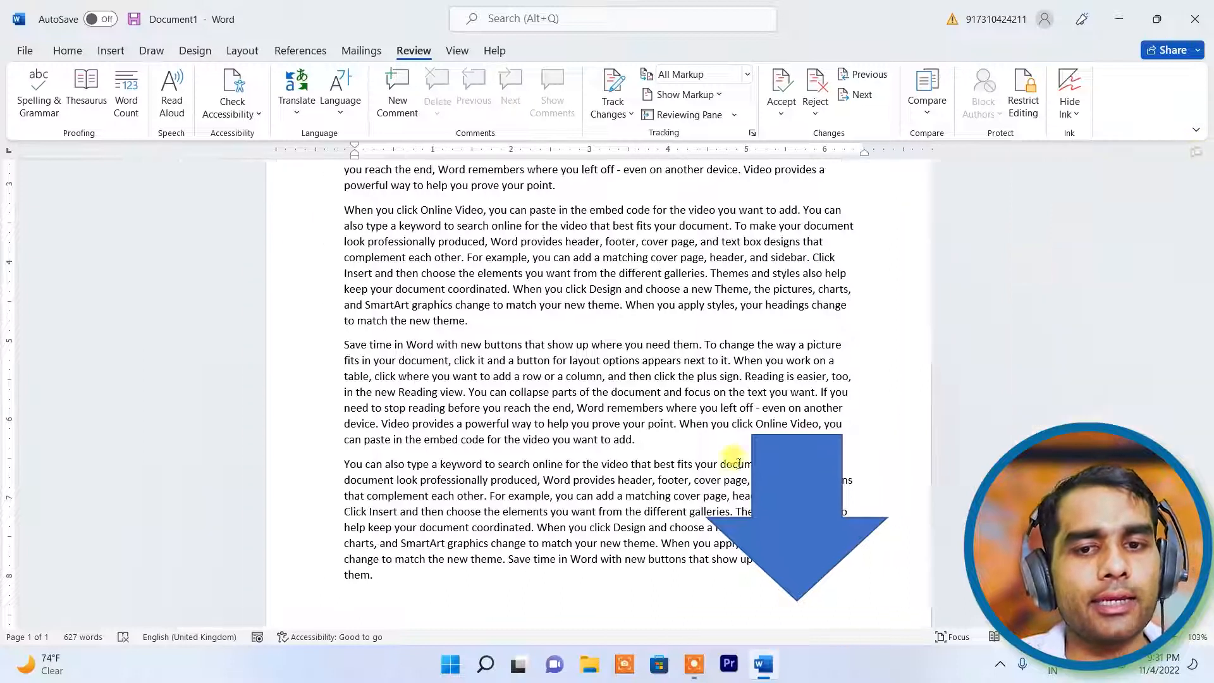
{"action": "left_click", "coordinate": [795, 479]}
{"action": "key", "text": "Delete"}
{"action": "scroll", "coordinate": [833, 424], "scroll_direction": "up", "scroll_amount": 6}
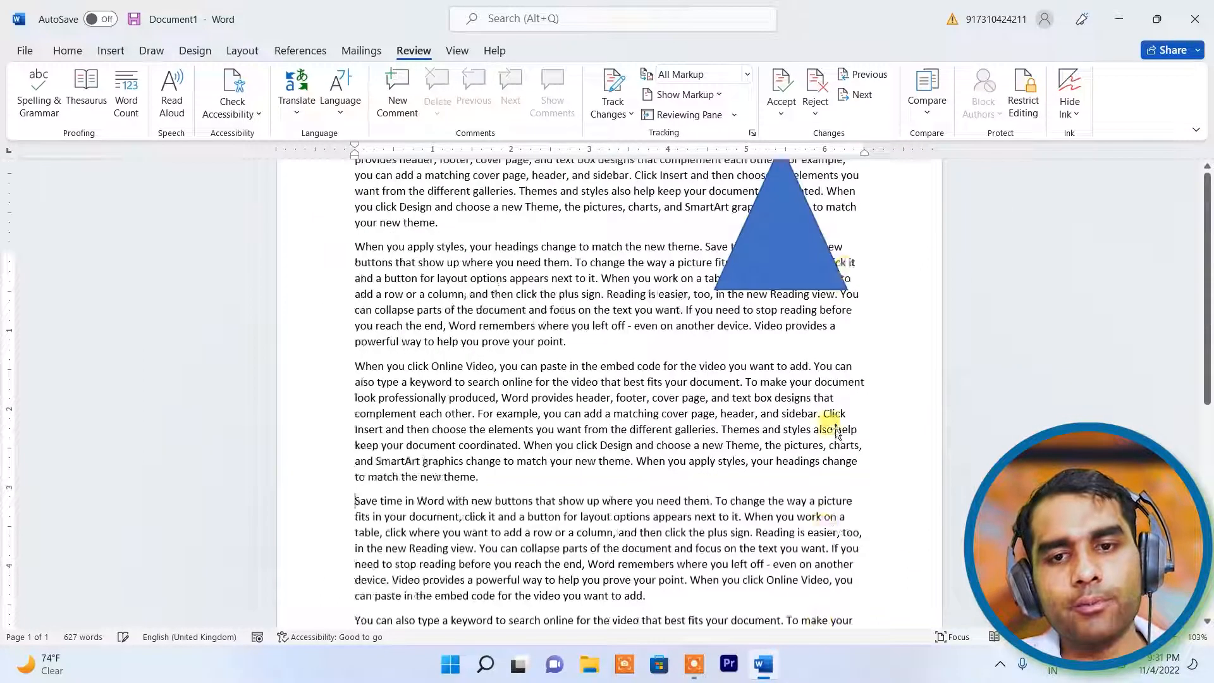
{"action": "left_click", "coordinate": [764, 414]}
{"action": "key", "text": "Delete"}
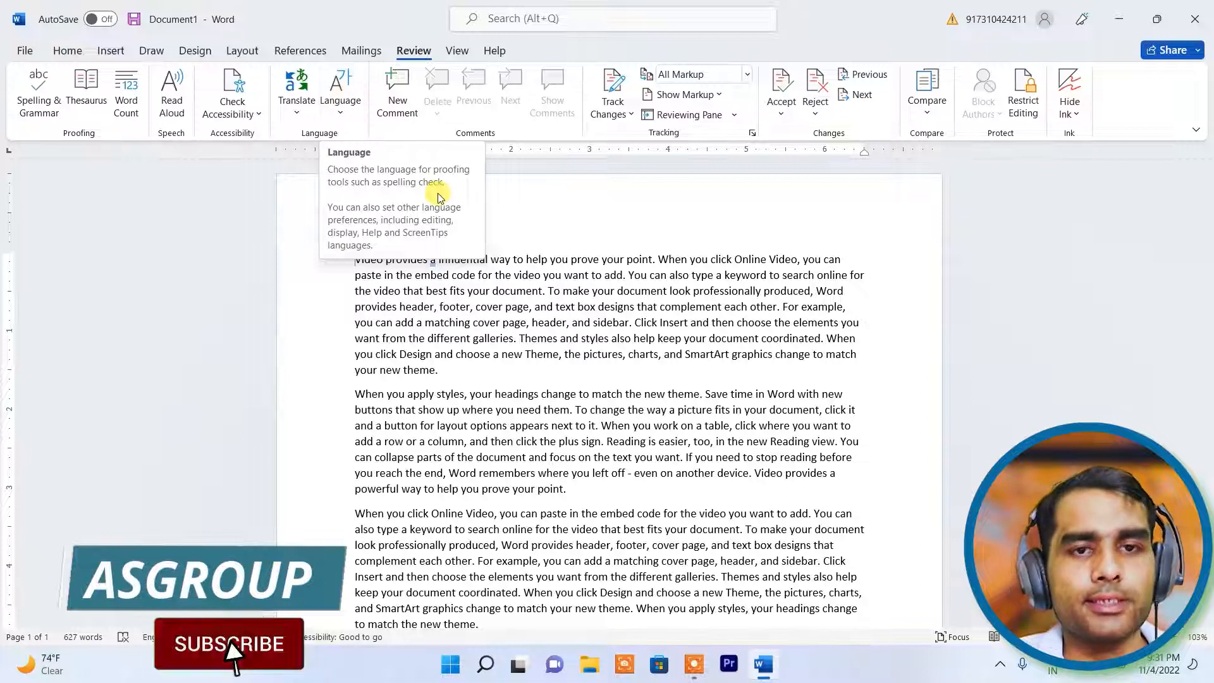
- Select the entire first paragraph and open the Review Translate dropdown
{"action": "left_click", "coordinate": [531, 322]}
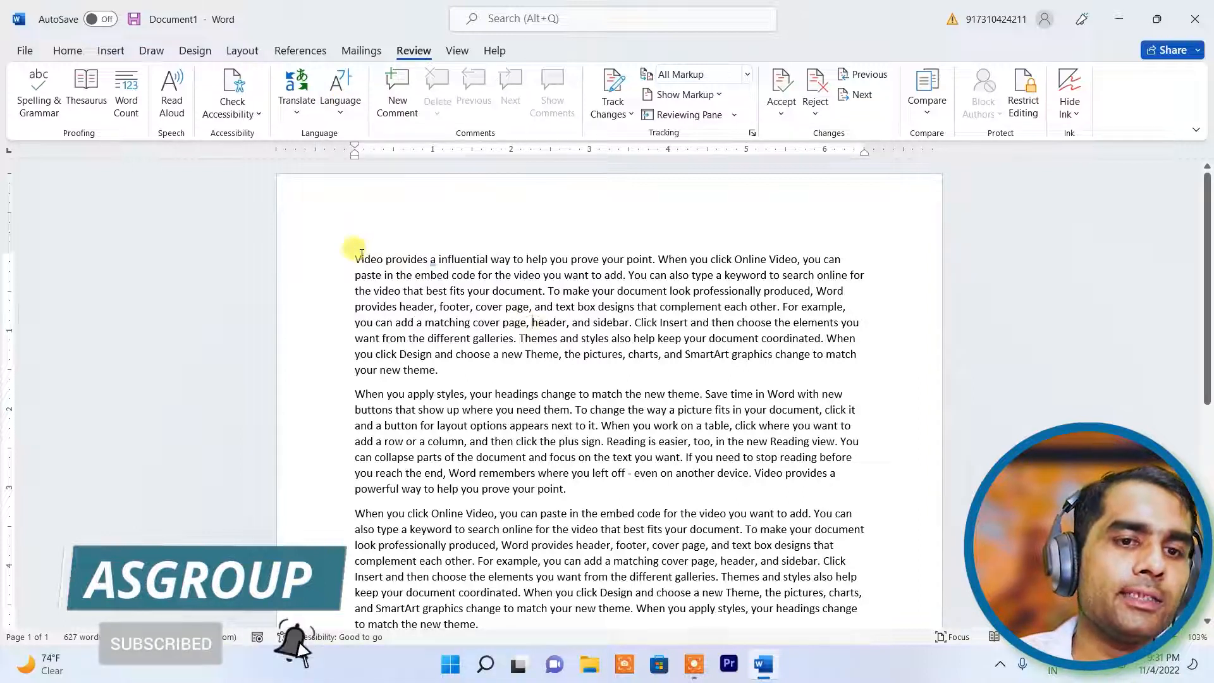
{"action": "left_click_drag", "start_coordinate": [353, 258], "coordinate": [442, 365]}
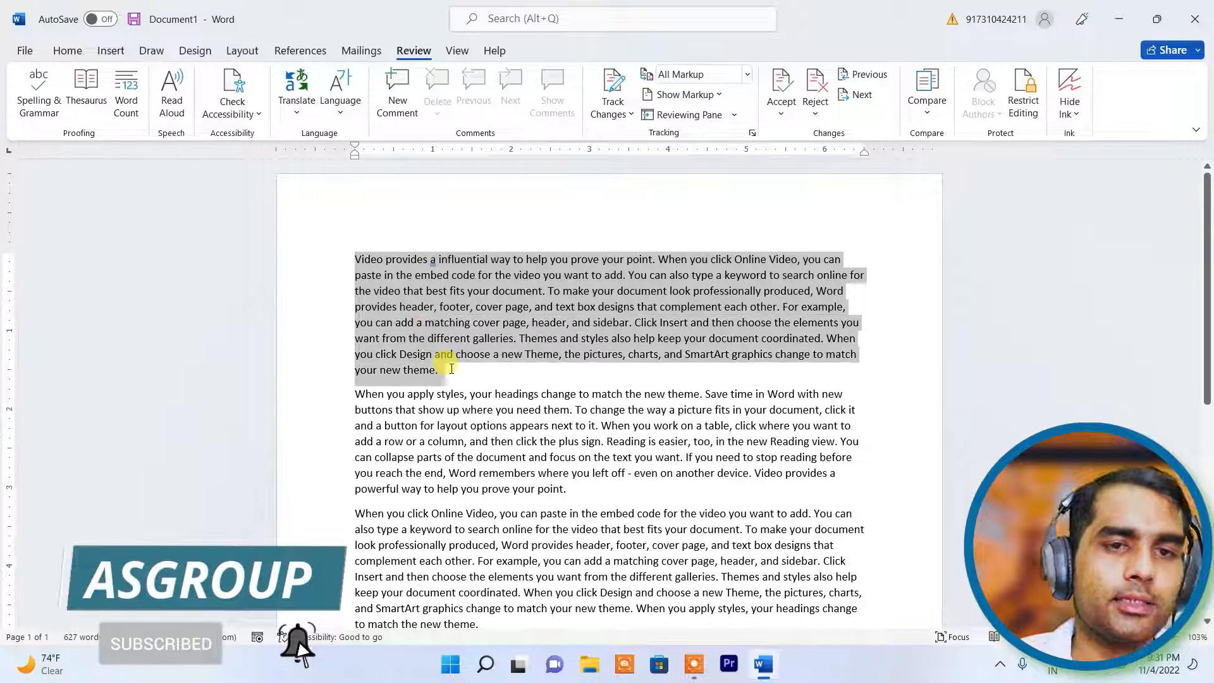
{"action": "left_click", "coordinate": [294, 116]}
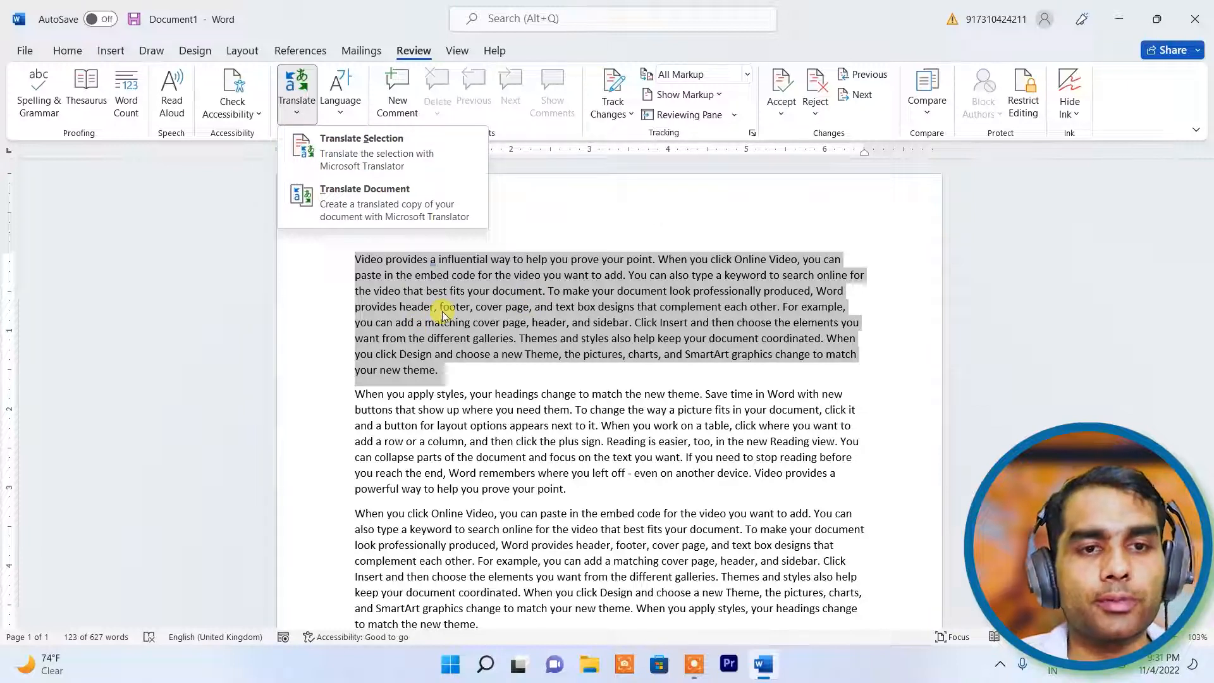
- Translate the selection in the Translator pane with Hindi as the target language
{"action": "left_click", "coordinate": [408, 158]}
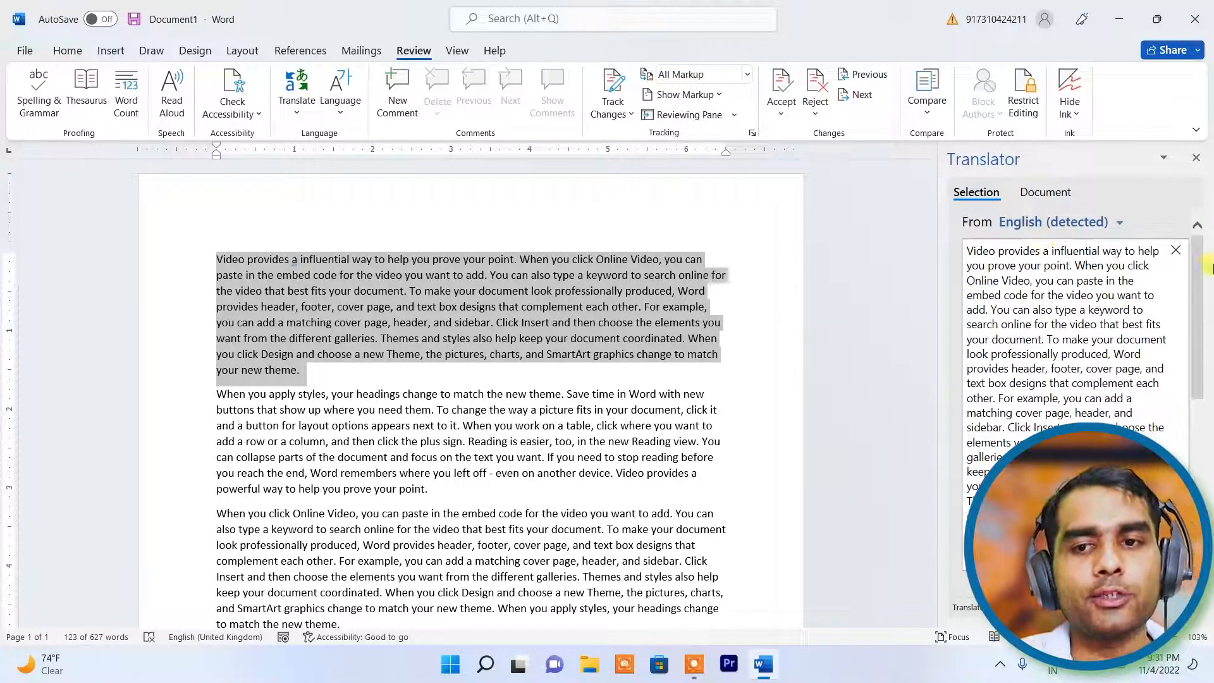
{"action": "left_click_drag", "start_coordinate": [1200, 272], "coordinate": [1204, 378]}
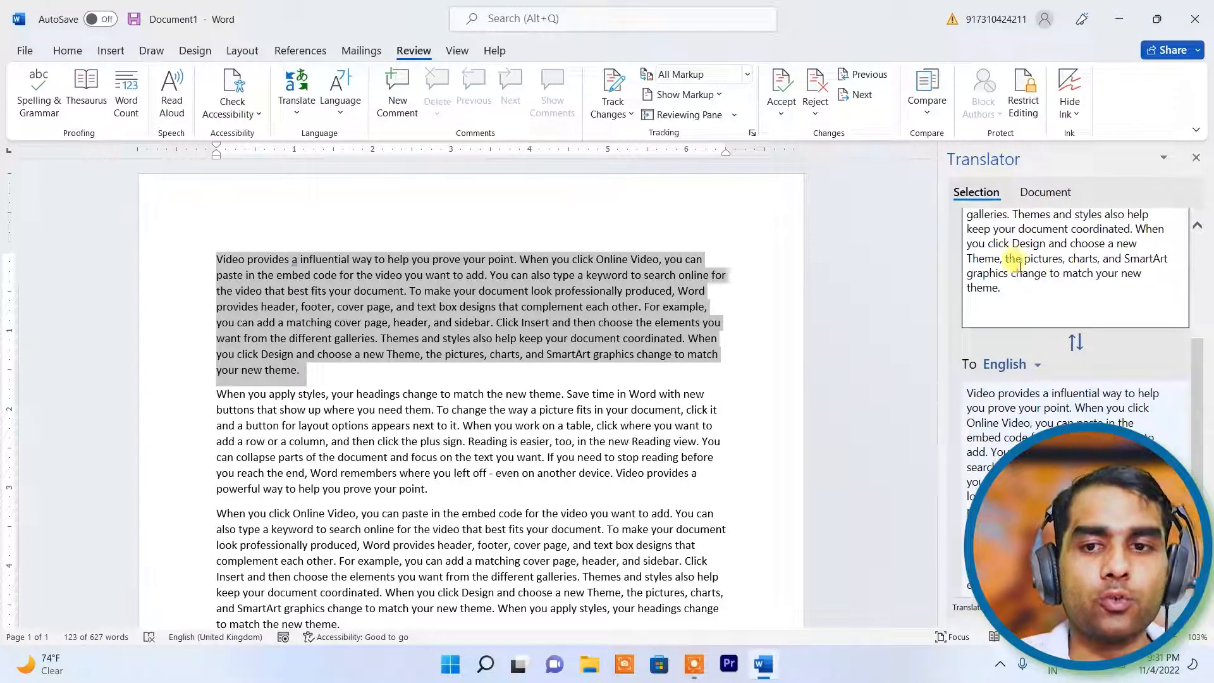
{"action": "left_click", "coordinate": [1035, 366]}
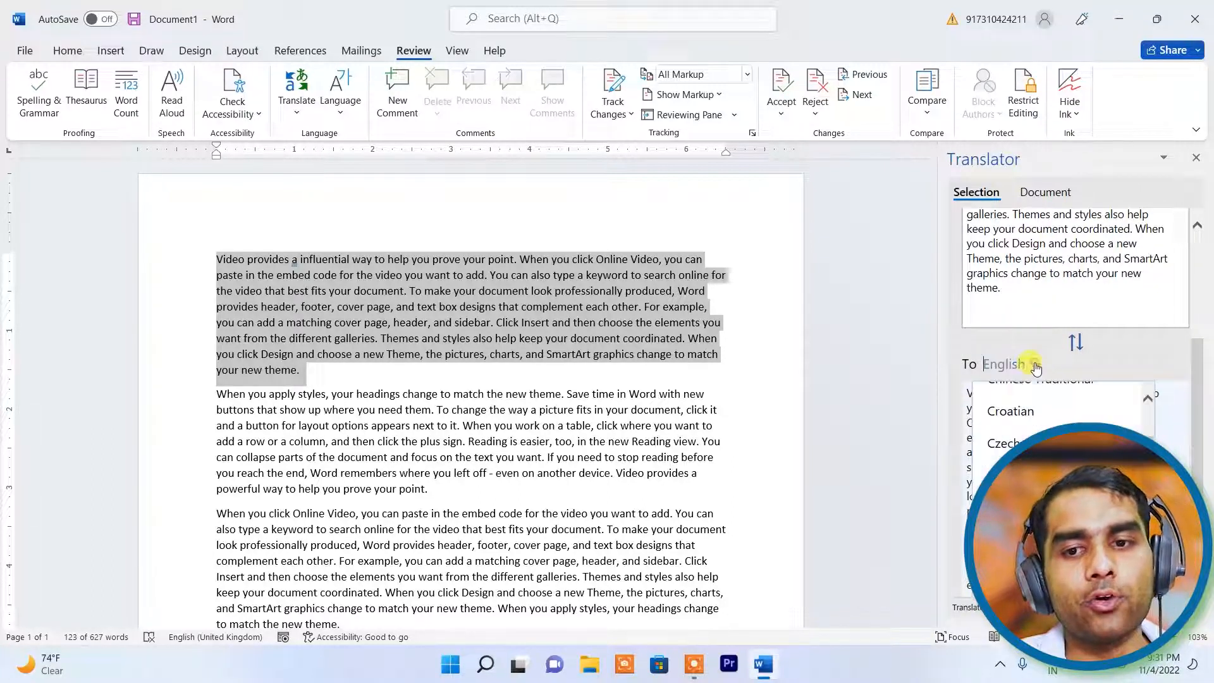
{"action": "scroll", "coordinate": [1043, 423], "scroll_direction": "down", "scroll_amount": 5}
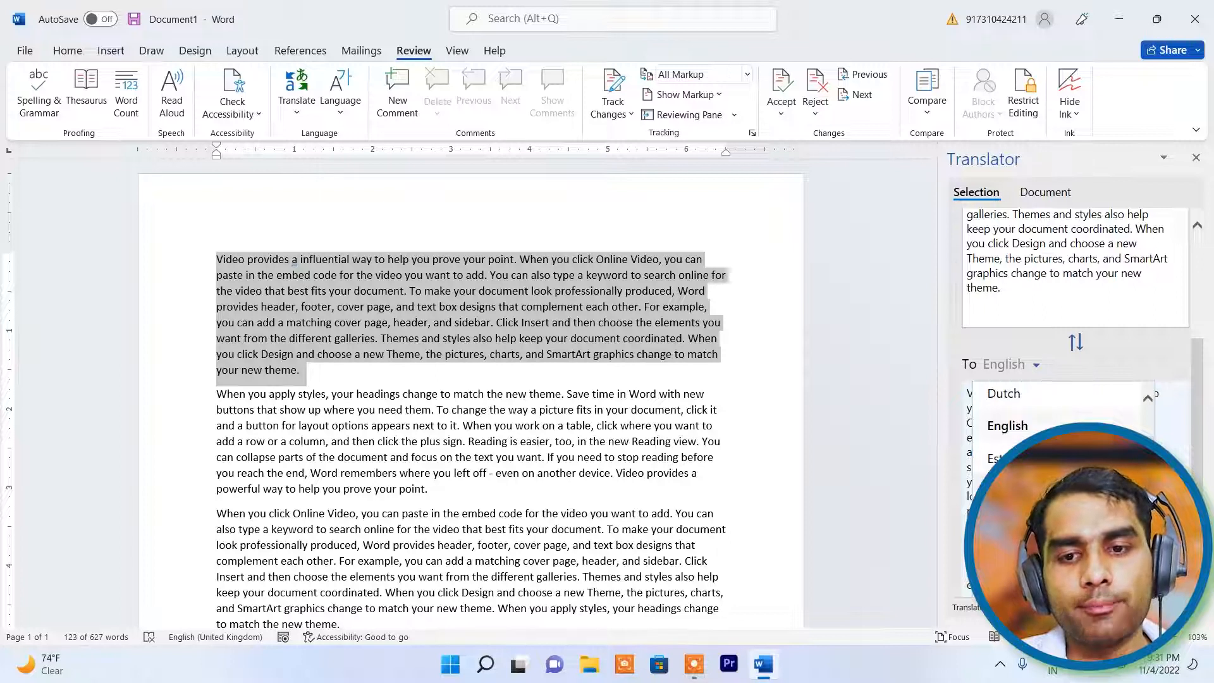
{"action": "scroll", "coordinate": [1043, 424], "scroll_direction": "down", "scroll_amount": 2}
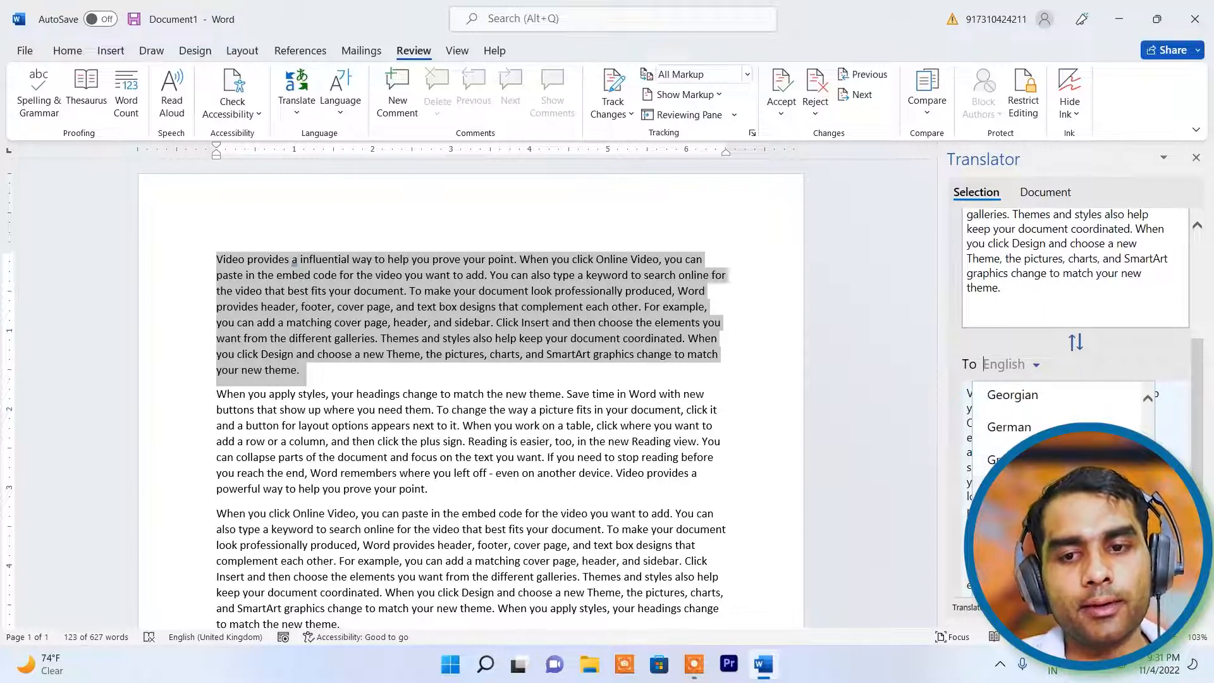
{"action": "left_click", "coordinate": [1012, 588]}
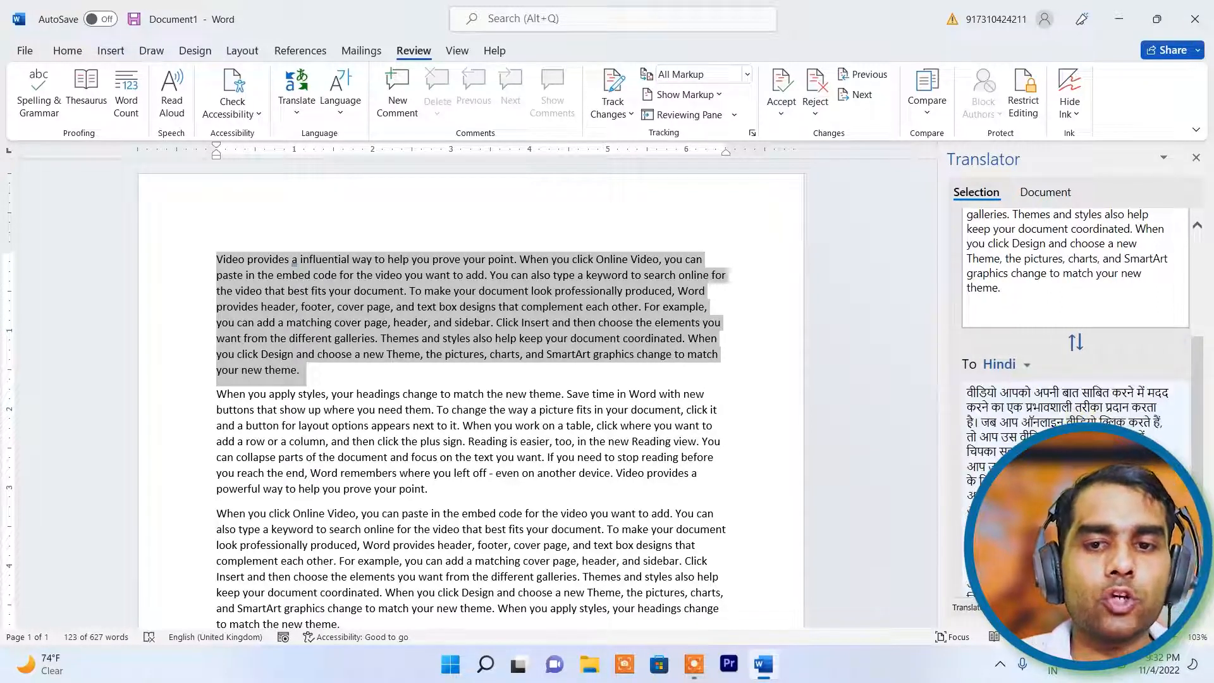
- Replace the first paragraph with the Hindi translation
{"action": "scroll", "coordinate": [1079, 421], "scroll_direction": "down", "scroll_amount": 1}
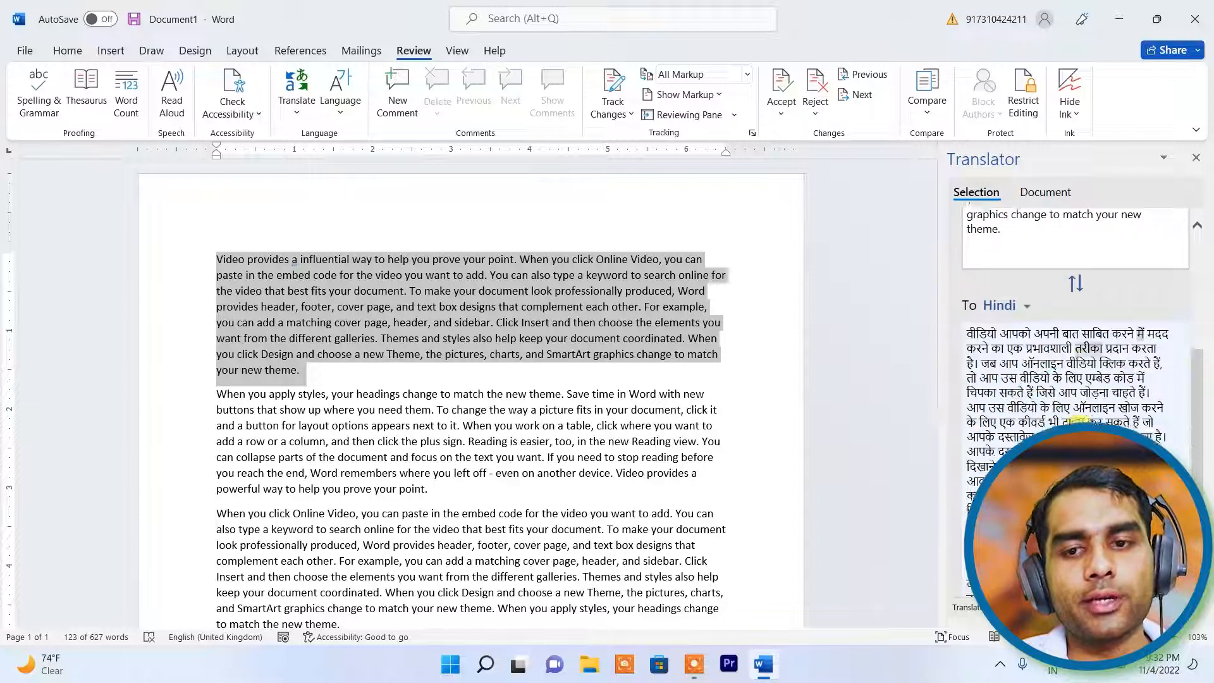
{"action": "scroll", "coordinate": [1077, 420], "scroll_direction": "down", "scroll_amount": 2}
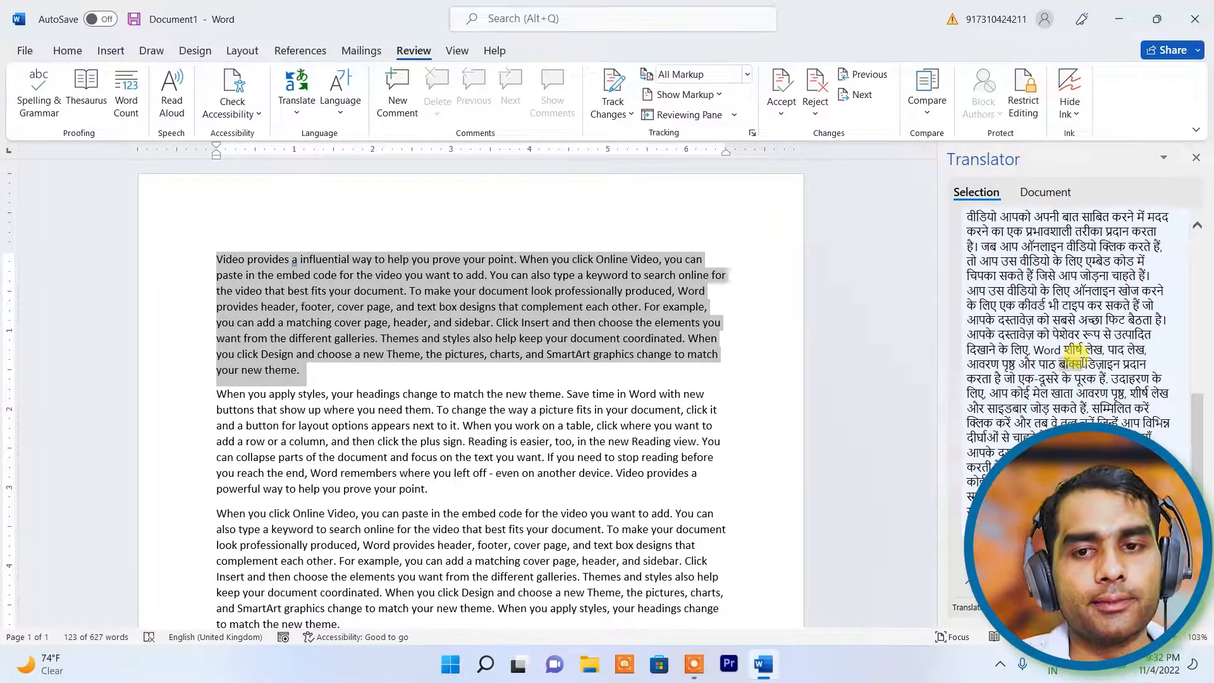
{"action": "scroll", "coordinate": [1073, 349], "scroll_direction": "up", "scroll_amount": 5}
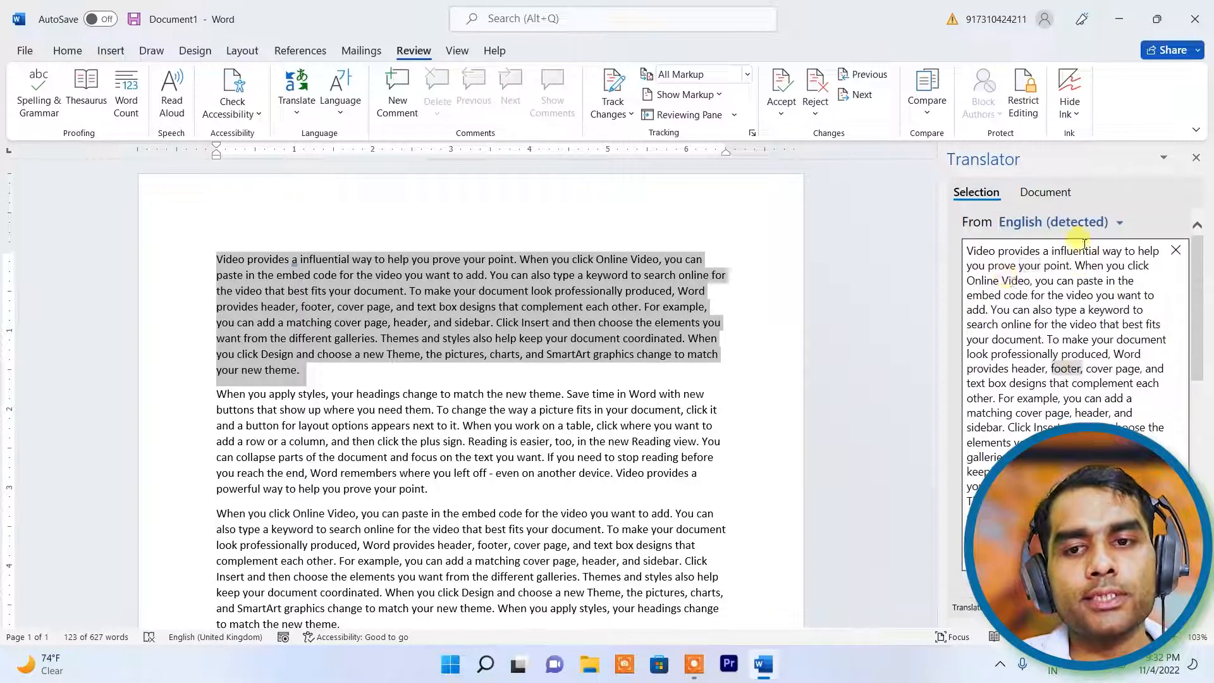
{"action": "scroll", "coordinate": [1078, 329], "scroll_direction": "down", "scroll_amount": 5}
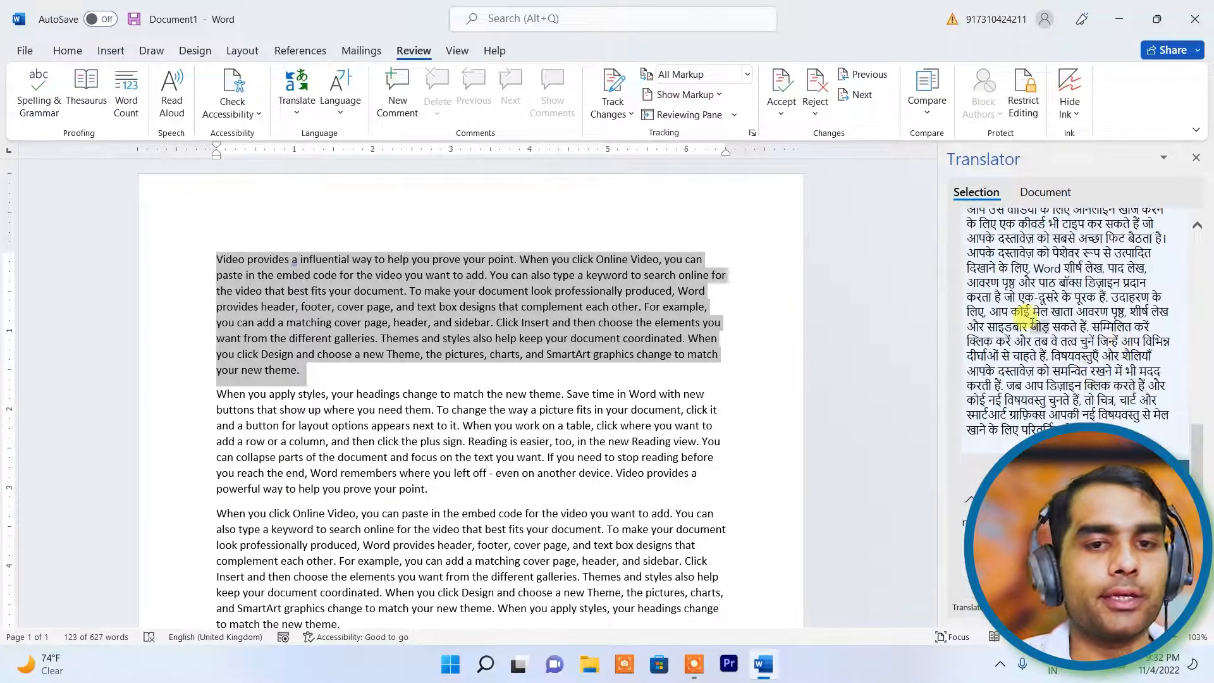
{"action": "scroll", "coordinate": [1033, 319], "scroll_direction": "up", "scroll_amount": 2}
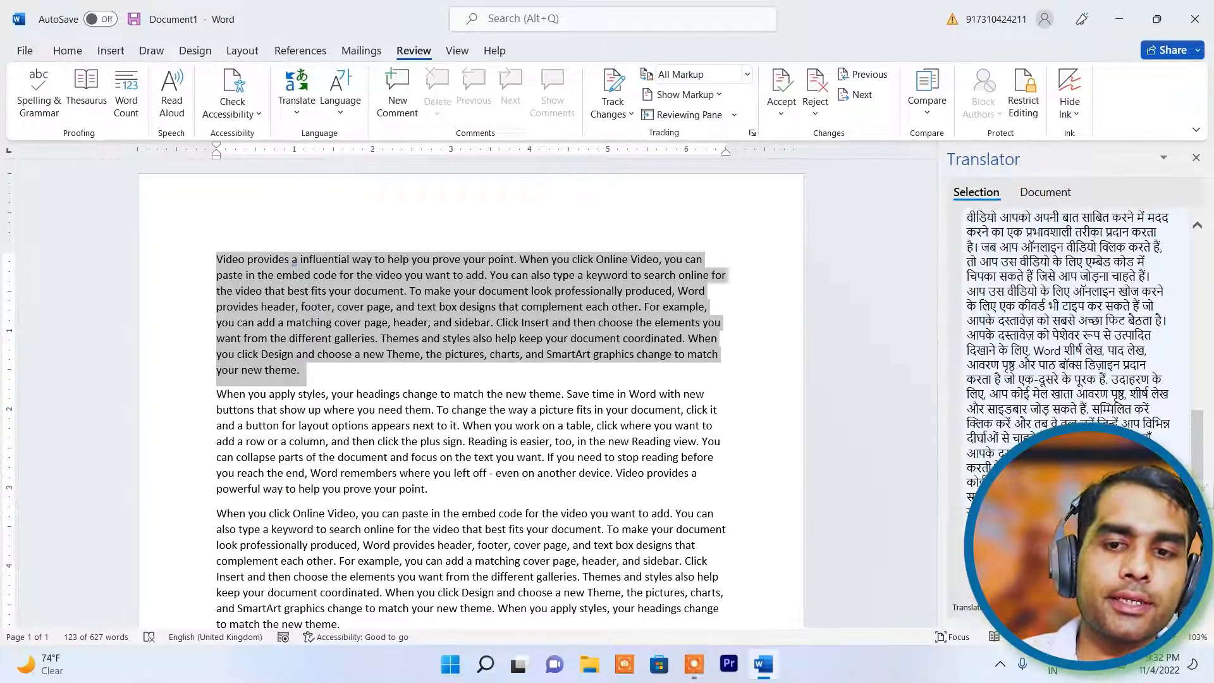
{"action": "scroll", "coordinate": [1068, 310], "scroll_direction": "down", "scroll_amount": 3}
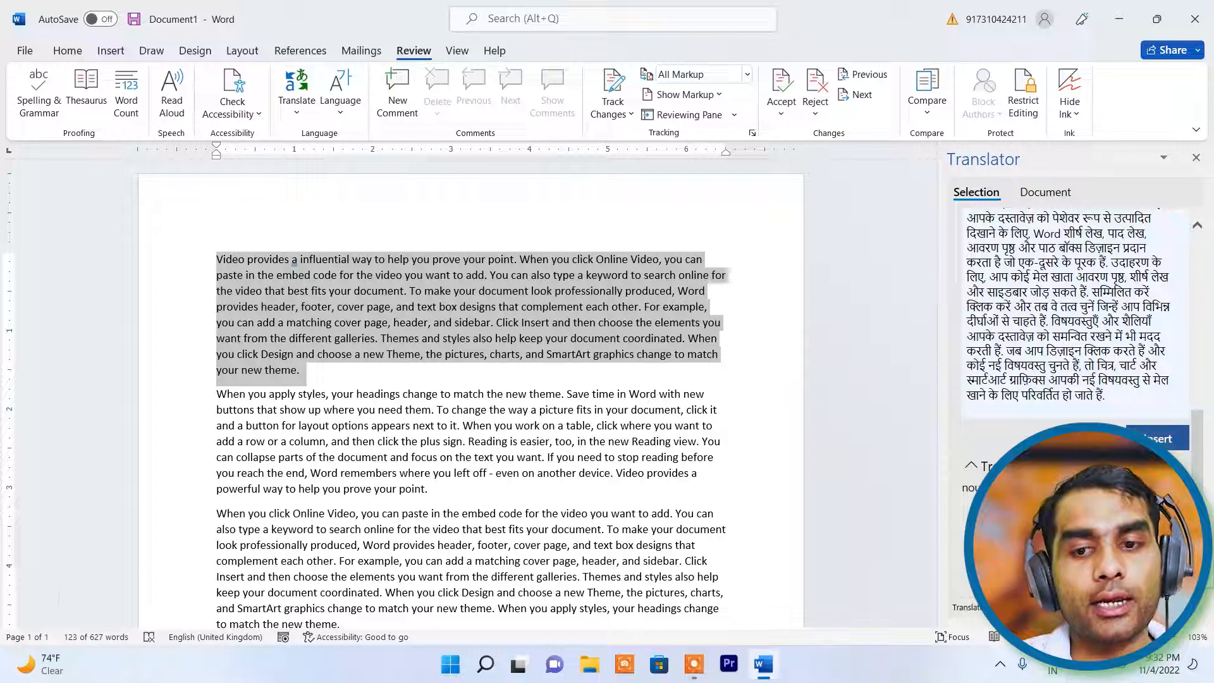
{"action": "left_click", "coordinate": [1163, 439]}
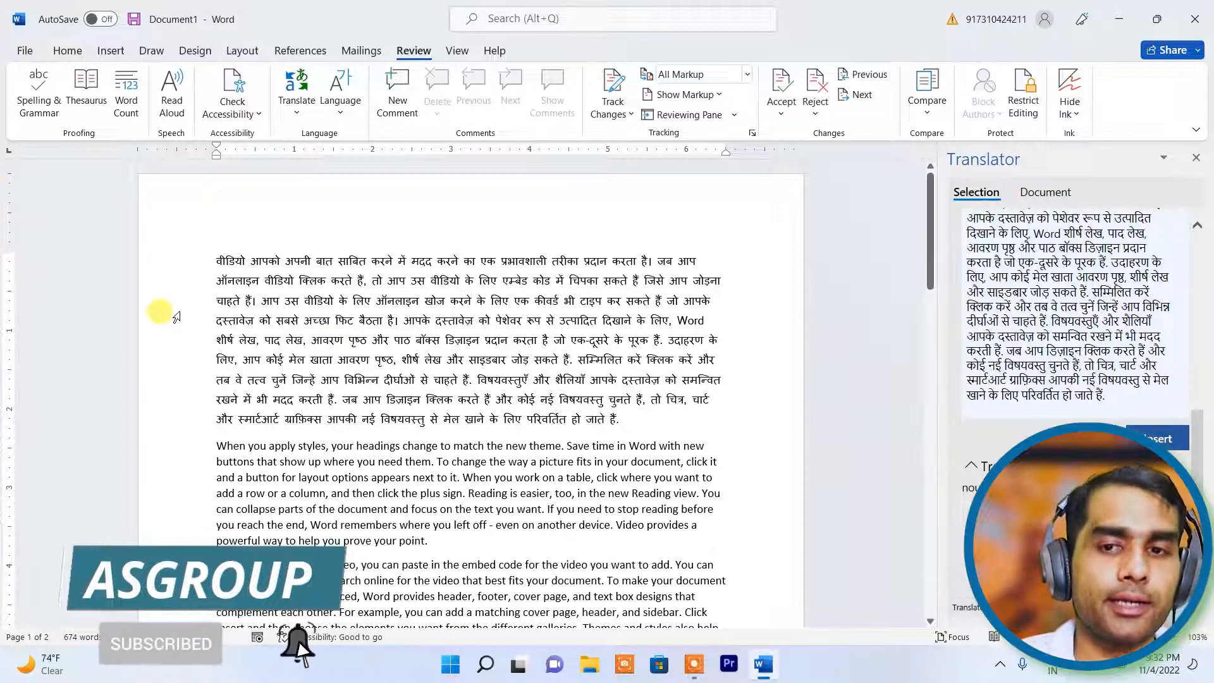
- Undo the Hindi replacement to restore the English first paragraph and close the Translator pane
{"action": "key", "text": "ctrl+z"}
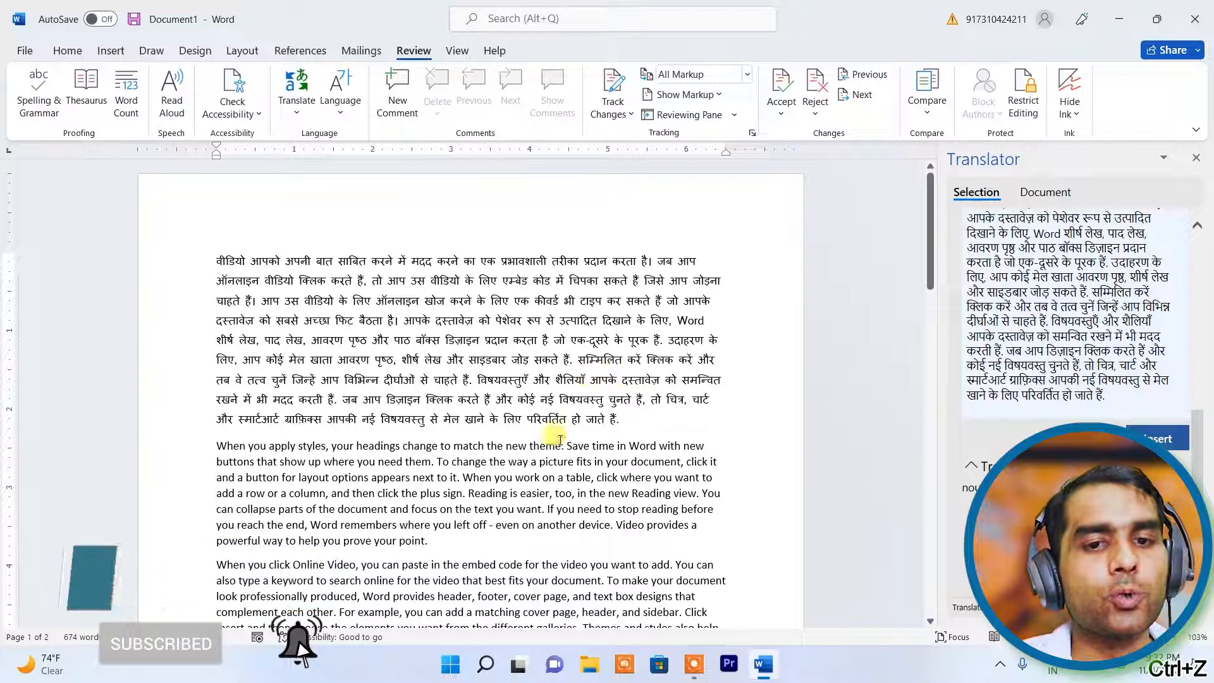
{"action": "scroll", "coordinate": [1012, 288], "scroll_direction": "up", "scroll_amount": 1}
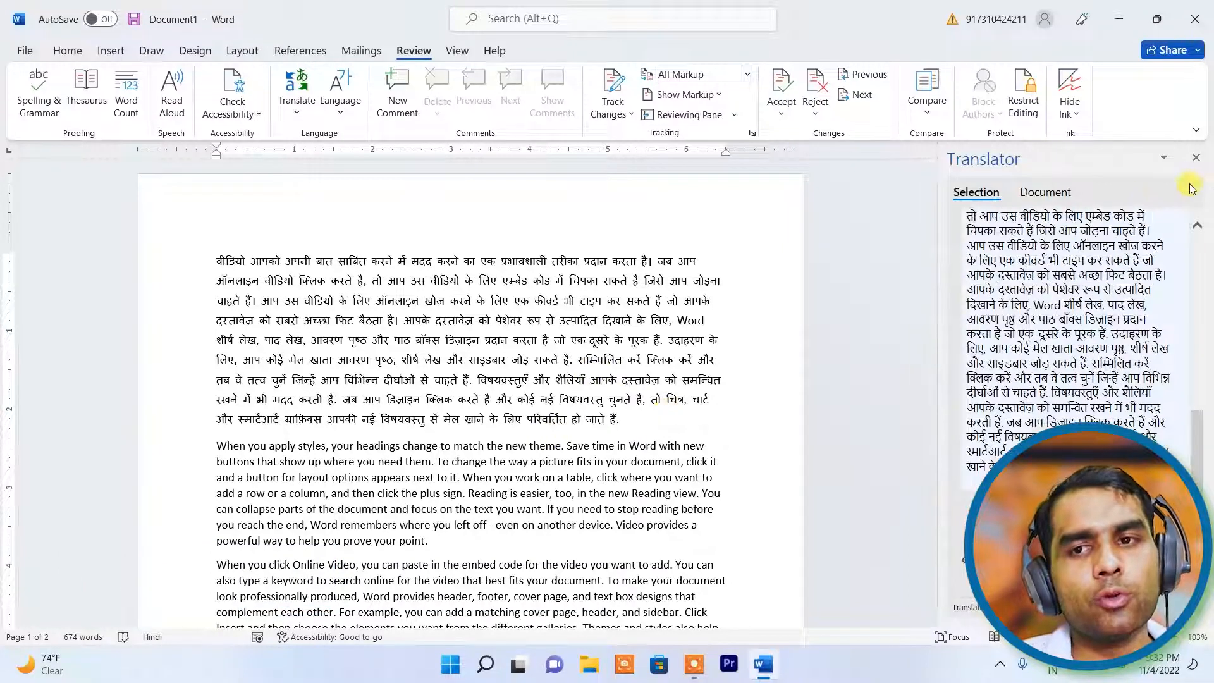
{"action": "scroll", "coordinate": [1193, 164], "scroll_direction": "up", "scroll_amount": 1}
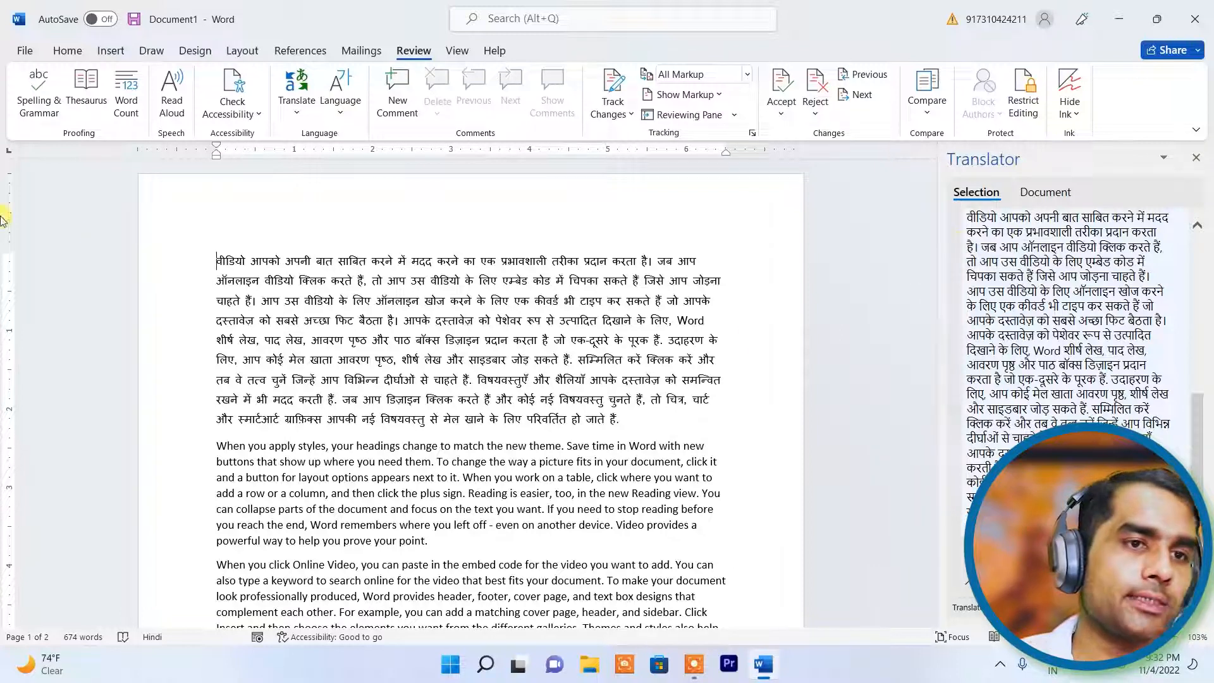
{"action": "left_click", "coordinate": [1196, 159]}
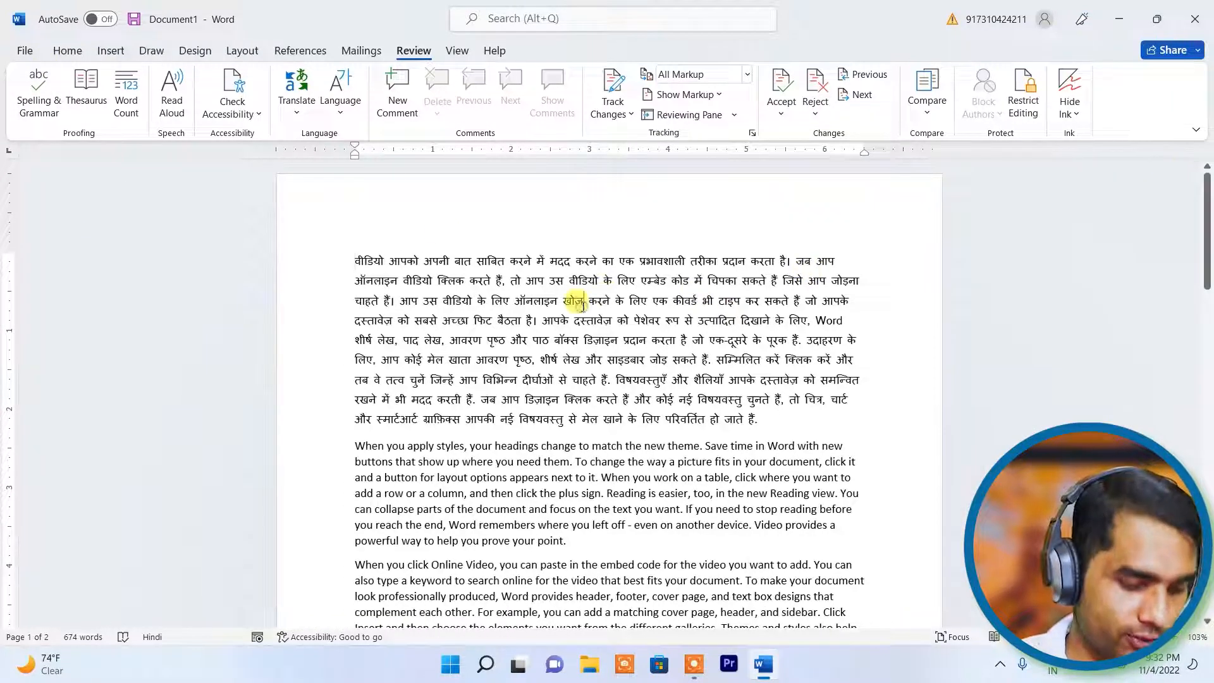
{"action": "key", "text": "ctrl+z"}
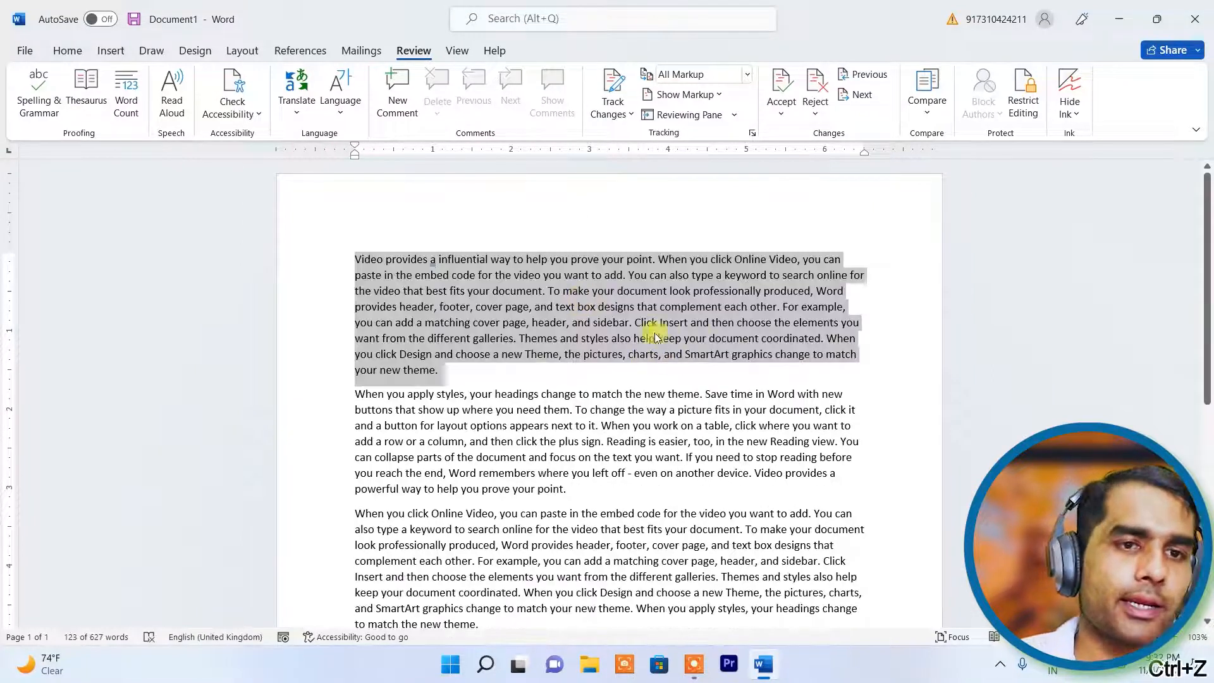
{"action": "left_click", "coordinate": [298, 111]}
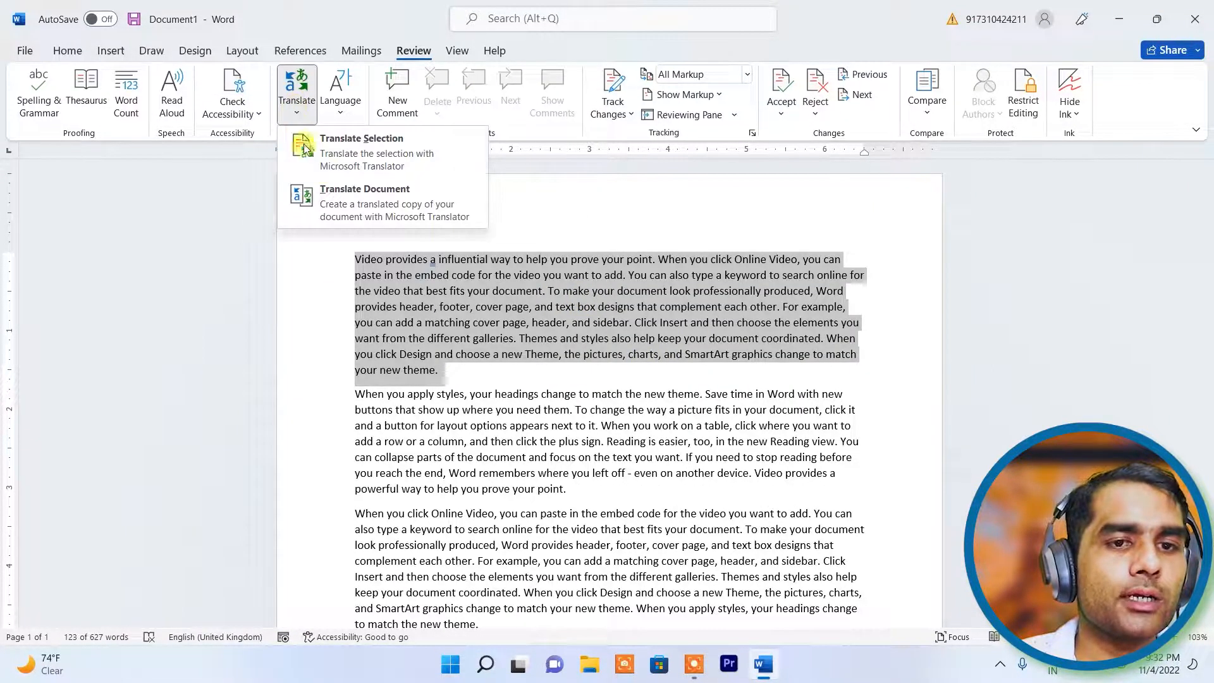
- Insert the Hindi translation as a new paragraph after 'theme.' below the English paragraph
{"action": "left_click", "coordinate": [380, 152]}
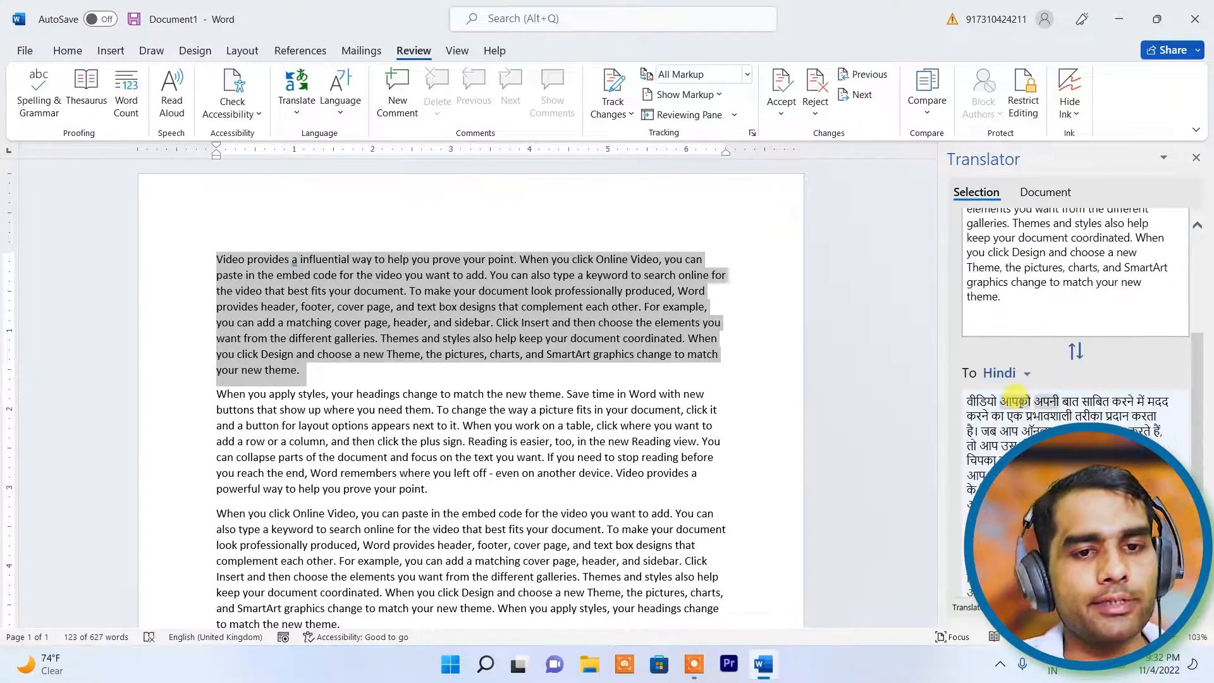
{"action": "left_click", "coordinate": [314, 377]}
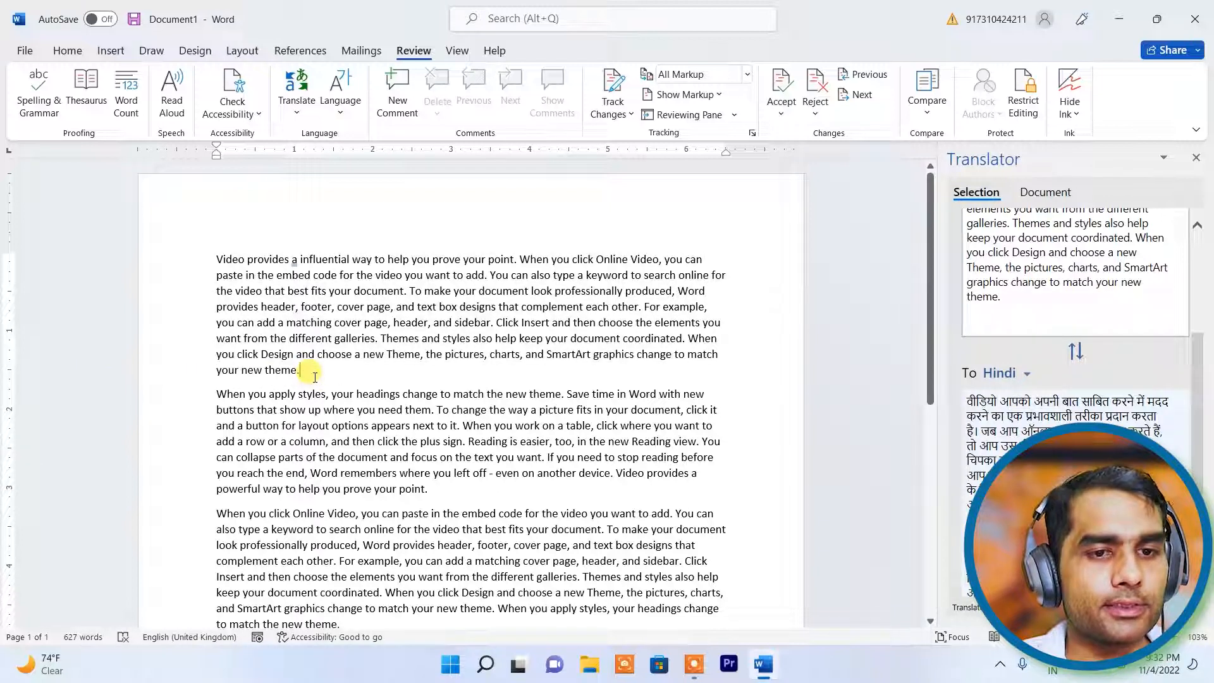
{"action": "key", "text": "Return"}
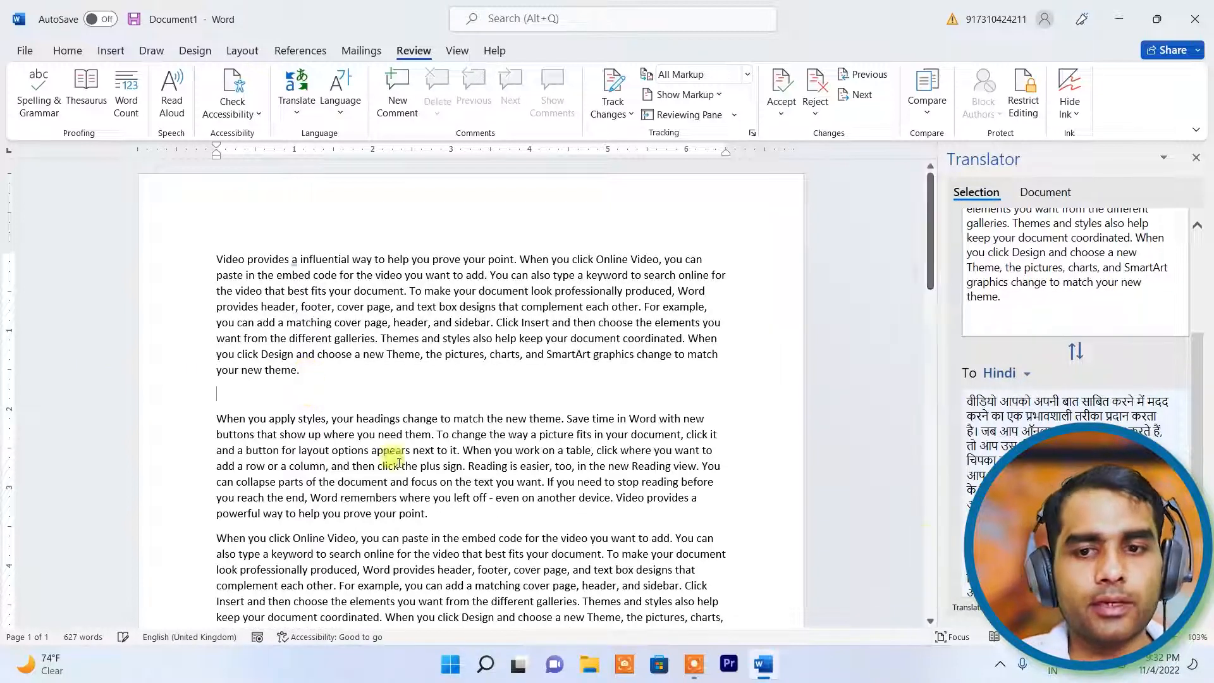
{"action": "scroll", "coordinate": [1186, 380], "scroll_direction": "down", "scroll_amount": 5}
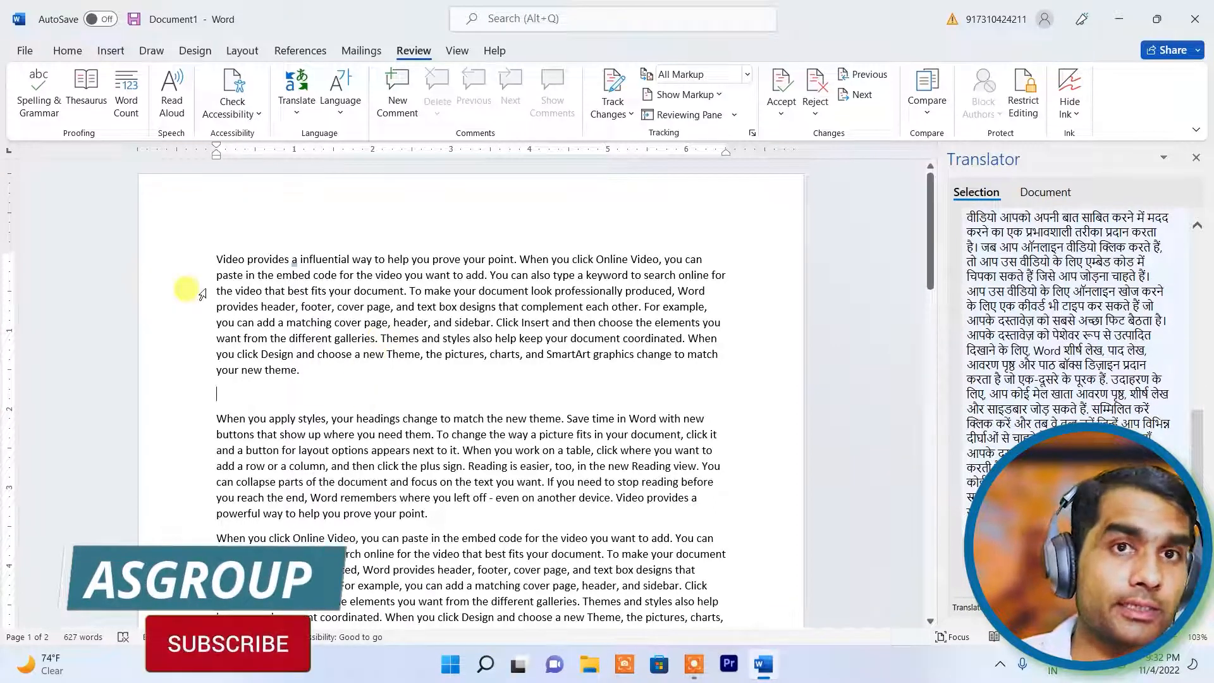
{"action": "left_click", "coordinate": [1146, 560]}
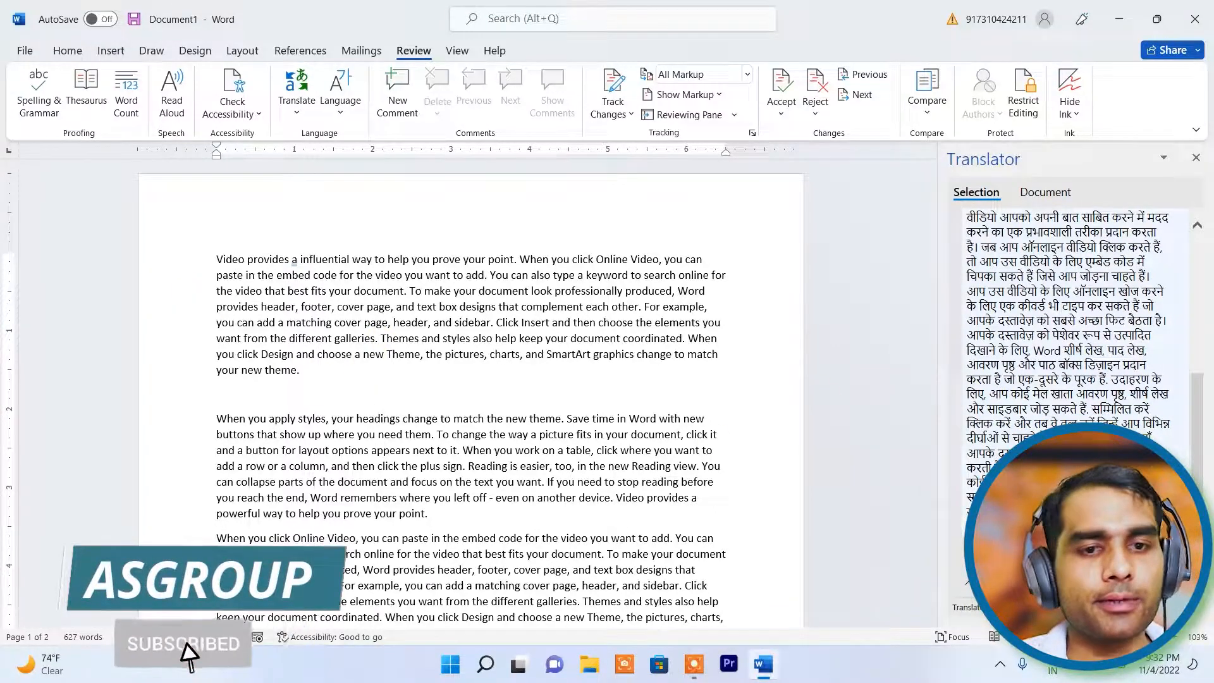
{"action": "scroll", "coordinate": [219, 432], "scroll_direction": "down", "scroll_amount": 2}
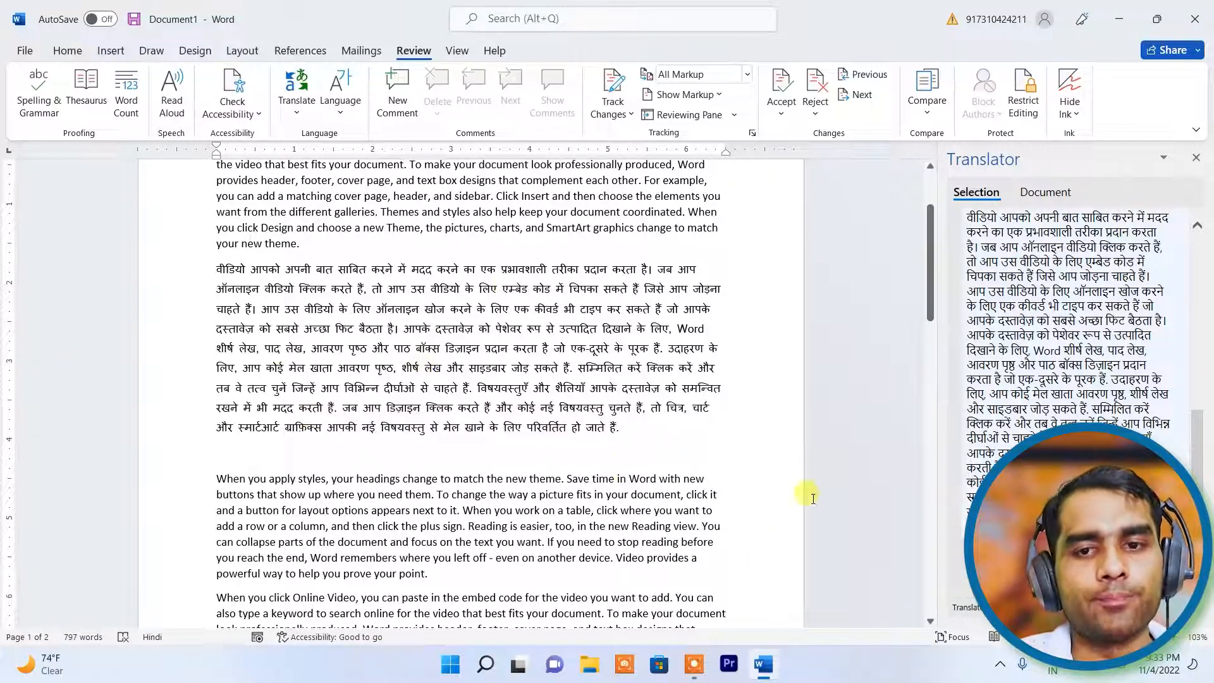
{"action": "scroll", "coordinate": [929, 388], "scroll_direction": "up", "scroll_amount": 2}
- Close the Translator pane, undo the Hindi paragraph, and choose Translate Document
{"action": "scroll", "coordinate": [1057, 349], "scroll_direction": "up", "scroll_amount": 3}
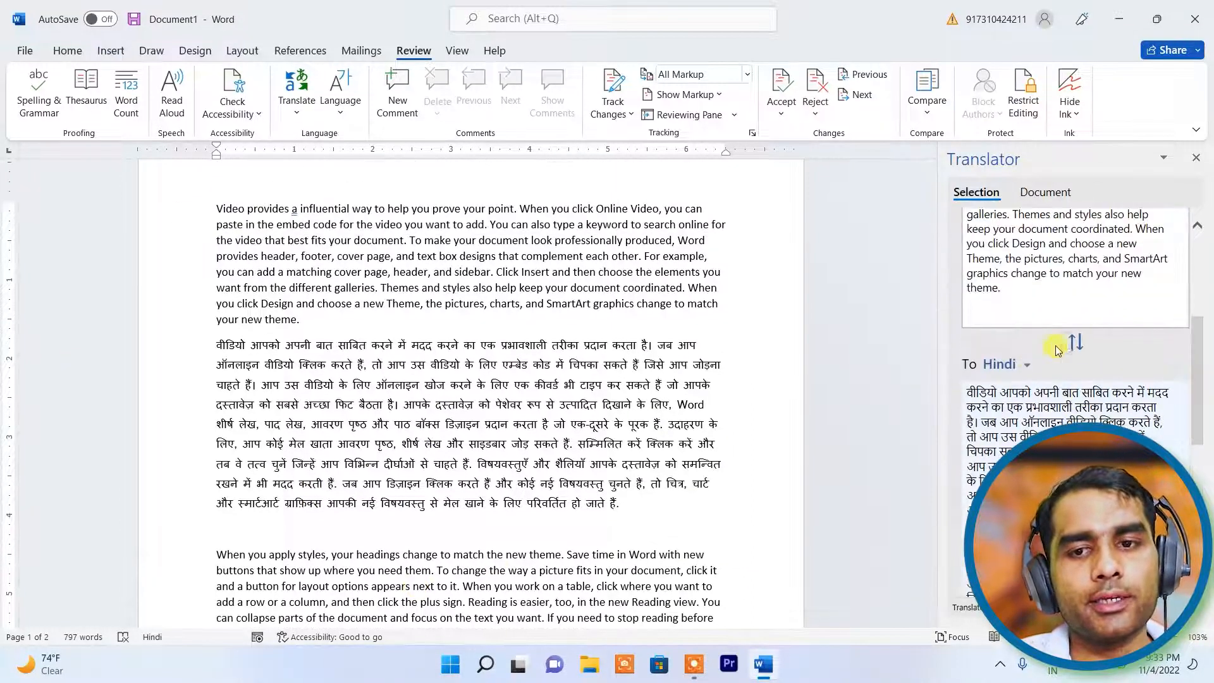
{"action": "left_click", "coordinate": [1020, 372]}
{"action": "scroll", "coordinate": [1043, 430], "scroll_direction": "down", "scroll_amount": 5}
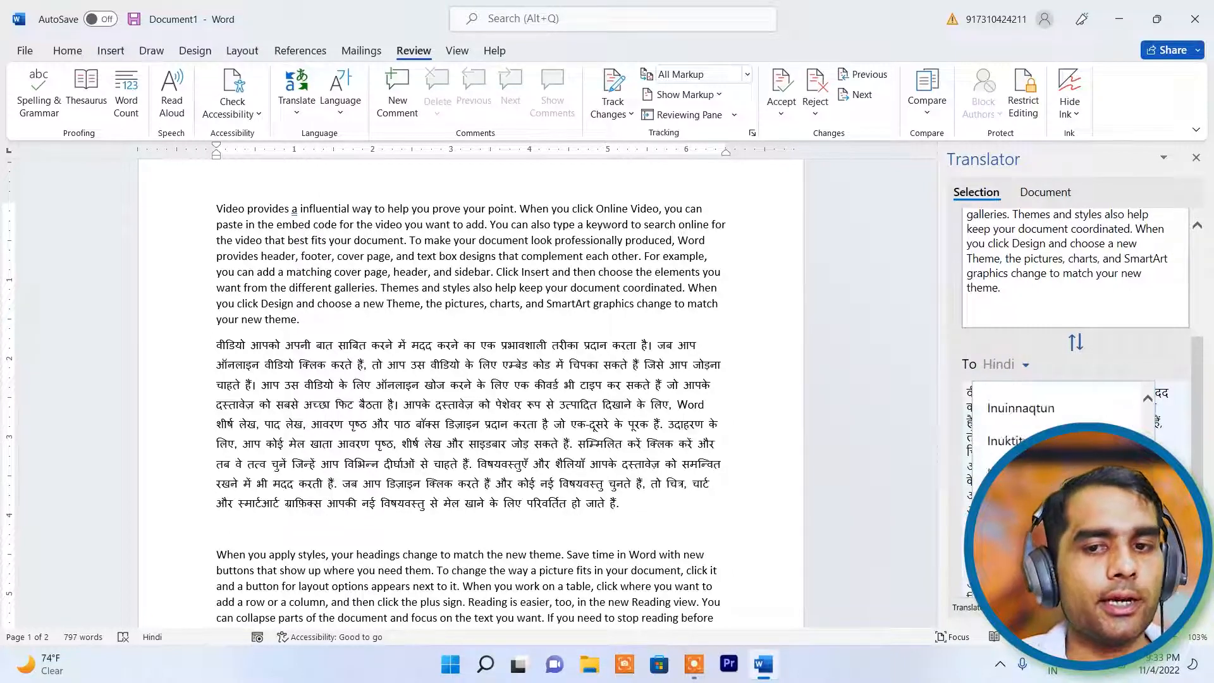
{"action": "scroll", "coordinate": [1044, 430], "scroll_direction": "down", "scroll_amount": 3}
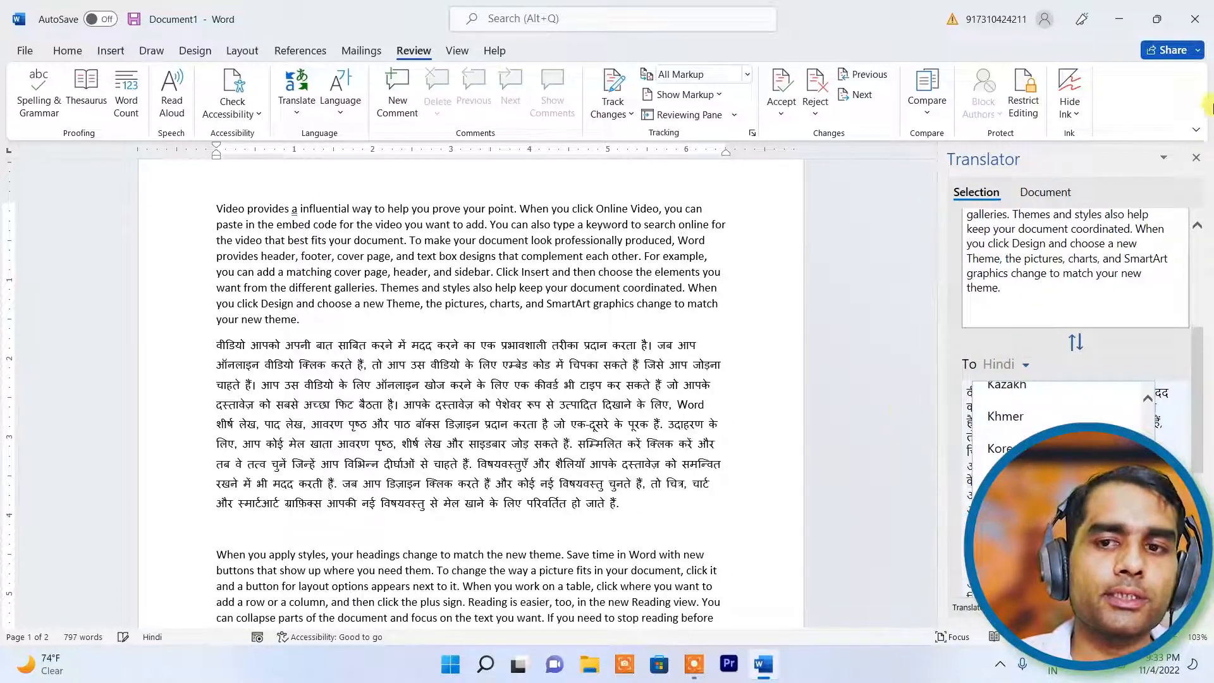
{"action": "left_click", "coordinate": [1197, 157]}
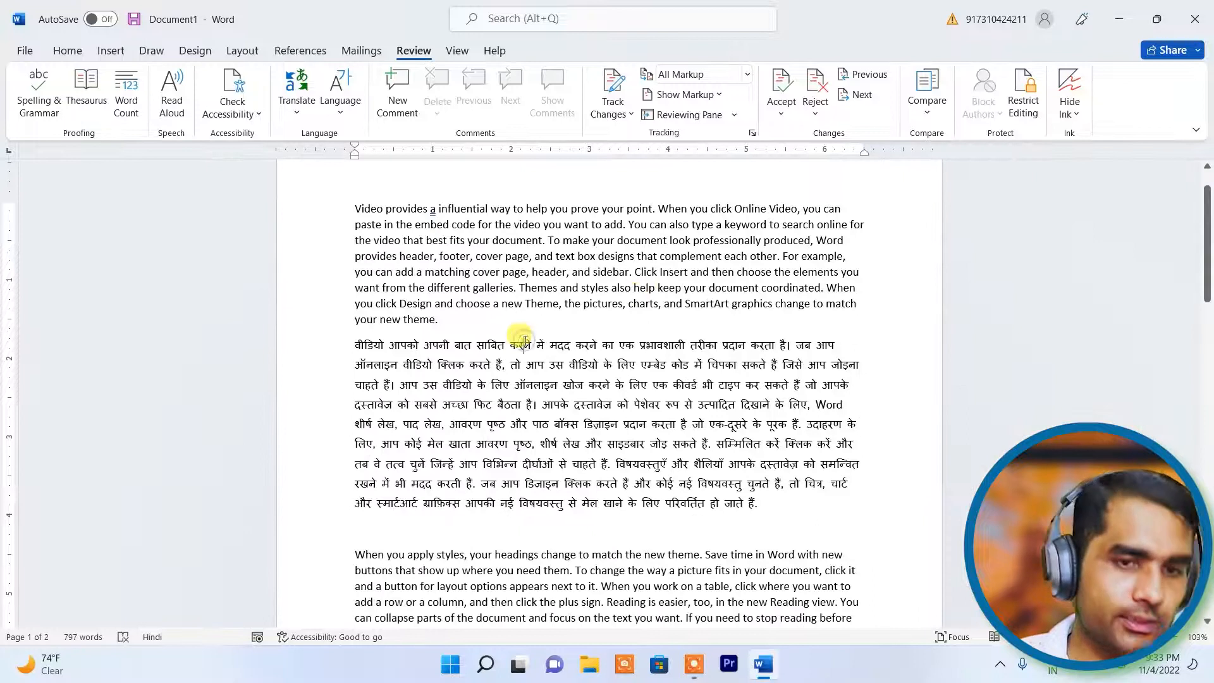
{"action": "key", "text": "ctrl+z"}
{"action": "key", "text": "ctrl+z"}
{"action": "left_click", "coordinate": [626, 440]}
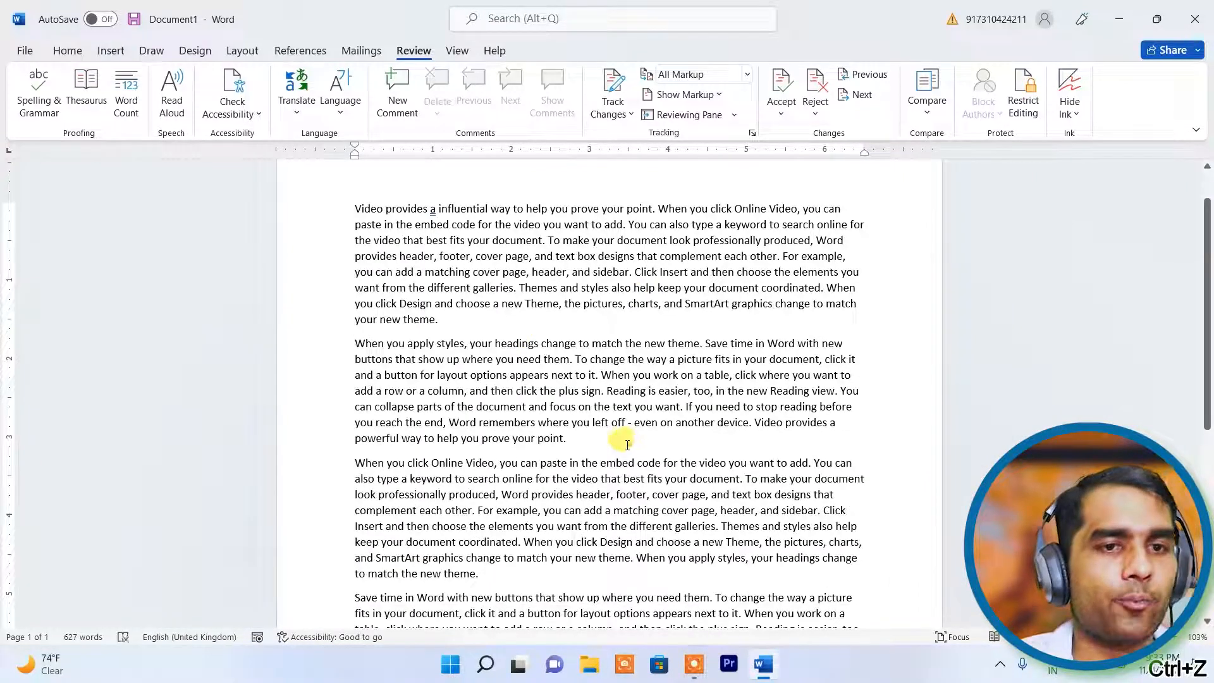
{"action": "left_click", "coordinate": [294, 107]}
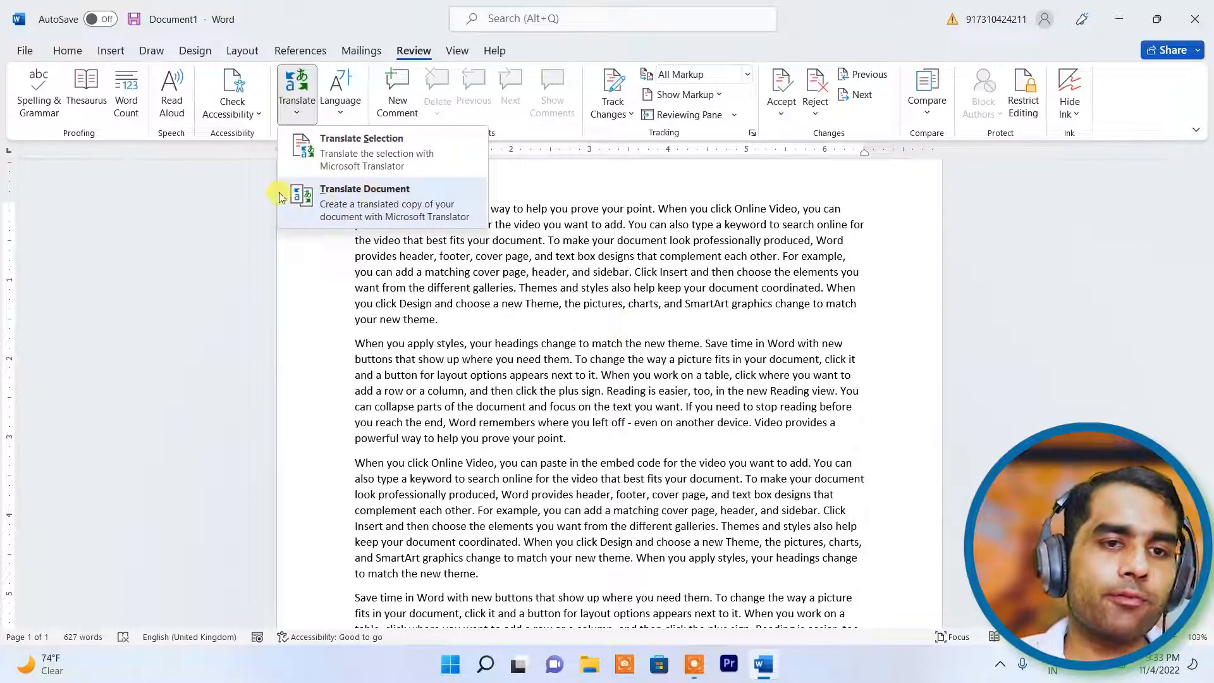
{"action": "left_click", "coordinate": [356, 200]}
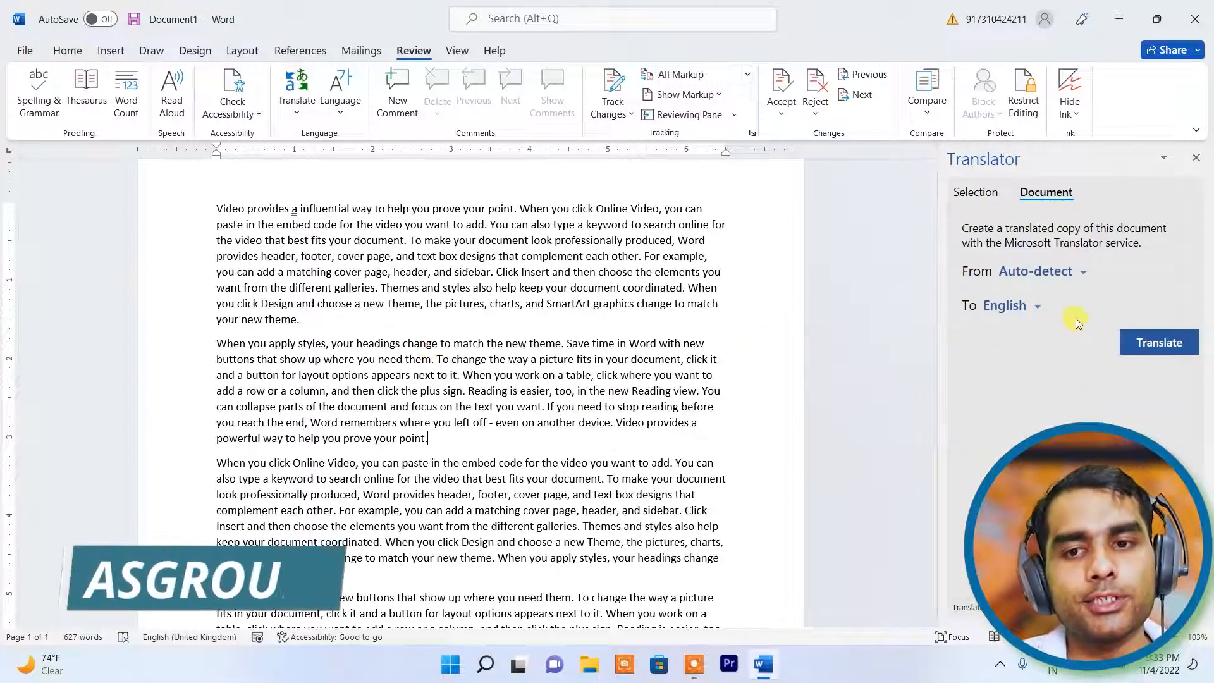
- Translate the whole document into Hindi as a new copy
{"action": "left_click", "coordinate": [1031, 306]}
{"action": "scroll", "coordinate": [1012, 417], "scroll_direction": "down", "scroll_amount": 1}
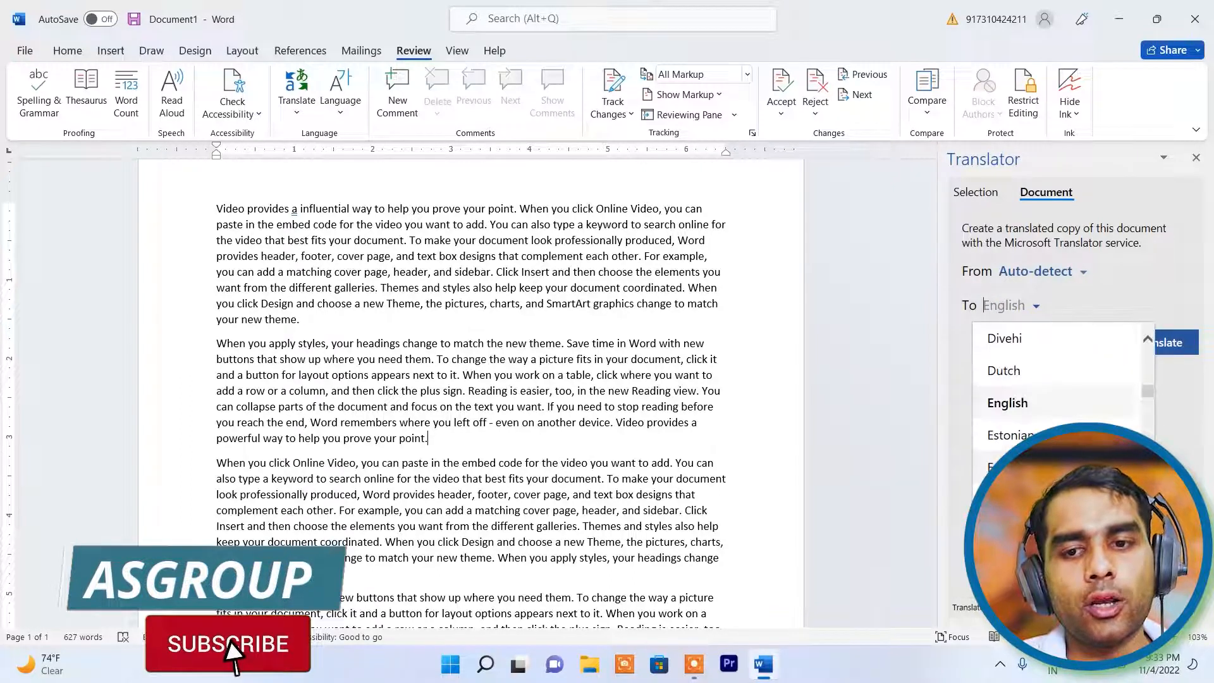
{"action": "scroll", "coordinate": [1063, 392], "scroll_direction": "down", "scroll_amount": 3}
{"action": "scroll", "coordinate": [1063, 392], "scroll_direction": "down", "scroll_amount": 3}
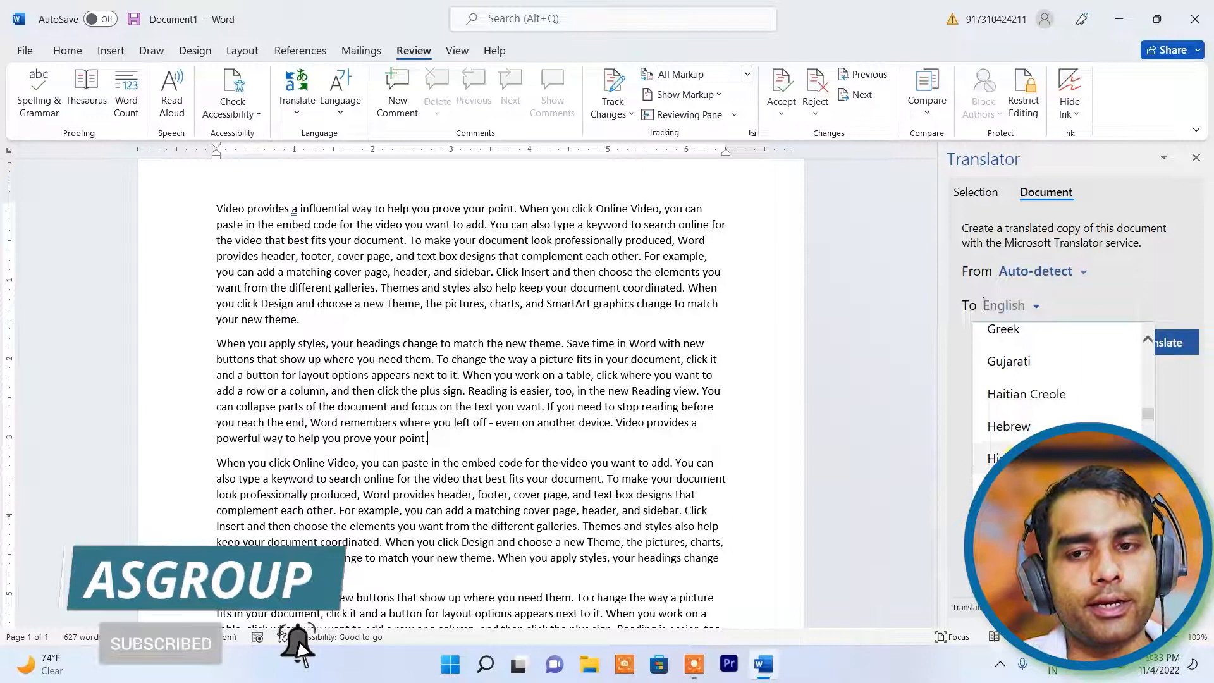
{"action": "left_click", "coordinate": [1005, 456]}
{"action": "left_click", "coordinate": [1159, 353]}
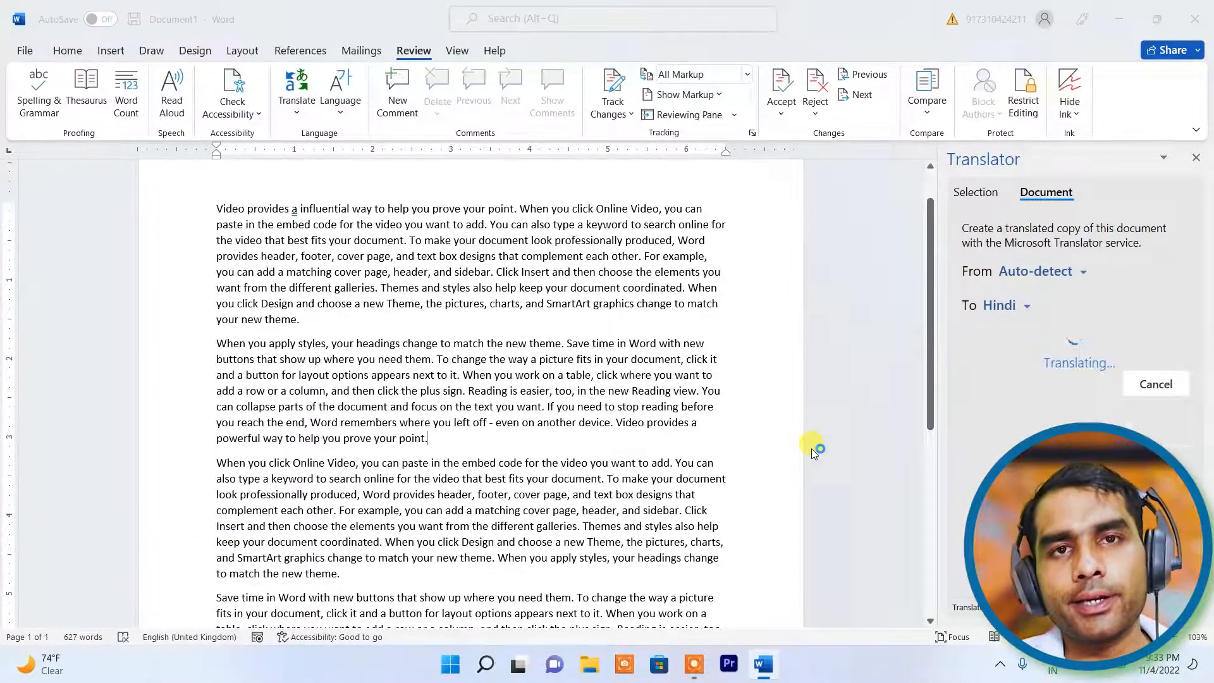
{"action": "scroll", "coordinate": [577, 378], "scroll_direction": "down", "scroll_amount": 3}
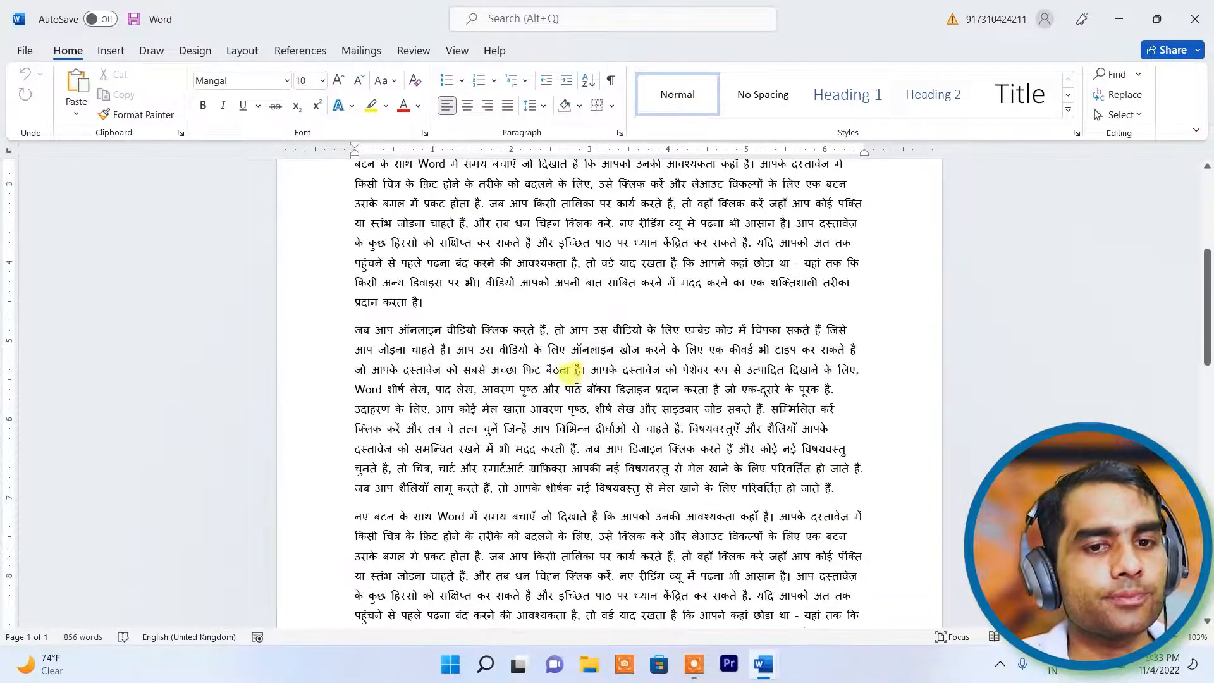
- Select and delete all the Hindi text in the translated copy, leaving an empty page
{"action": "scroll", "coordinate": [597, 364], "scroll_direction": "down", "scroll_amount": 3}
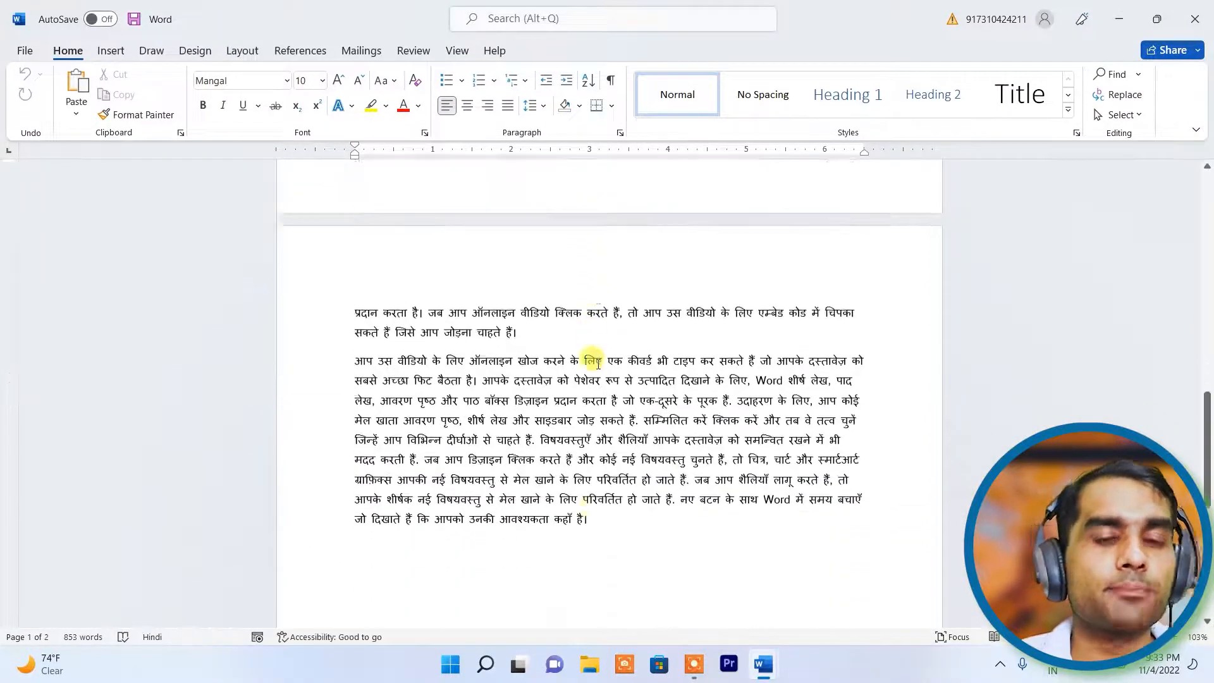
{"action": "scroll", "coordinate": [597, 364], "scroll_direction": "down", "scroll_amount": 4}
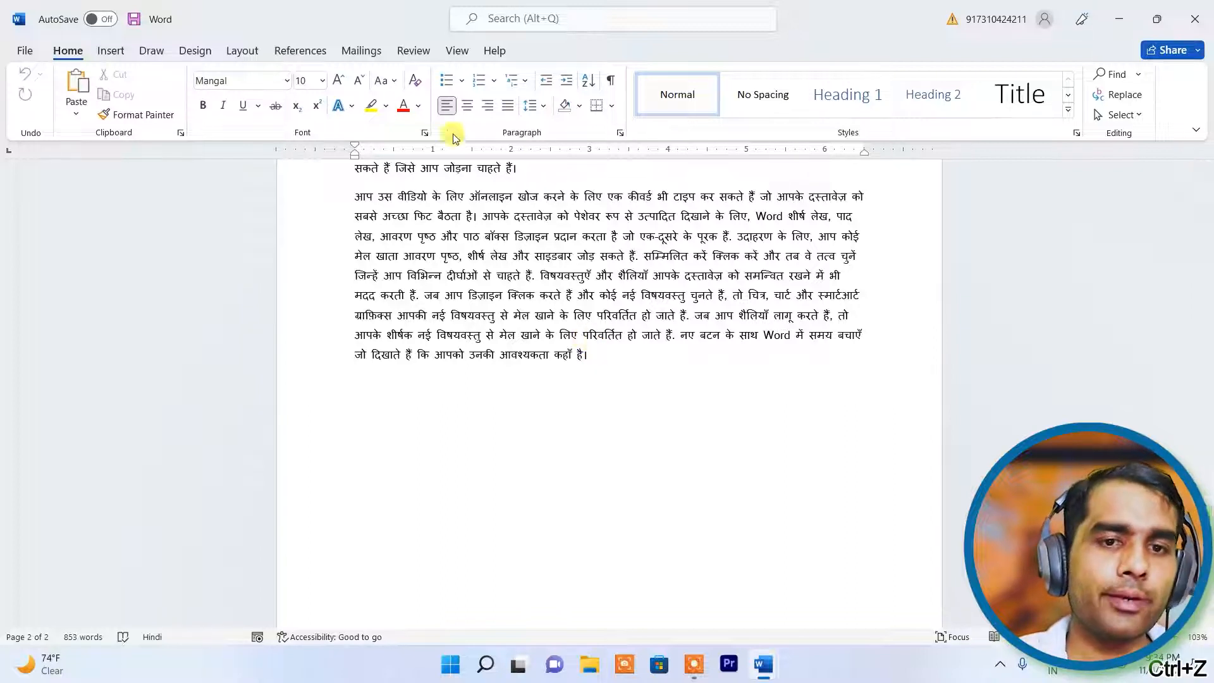
{"action": "left_click", "coordinate": [579, 358]}
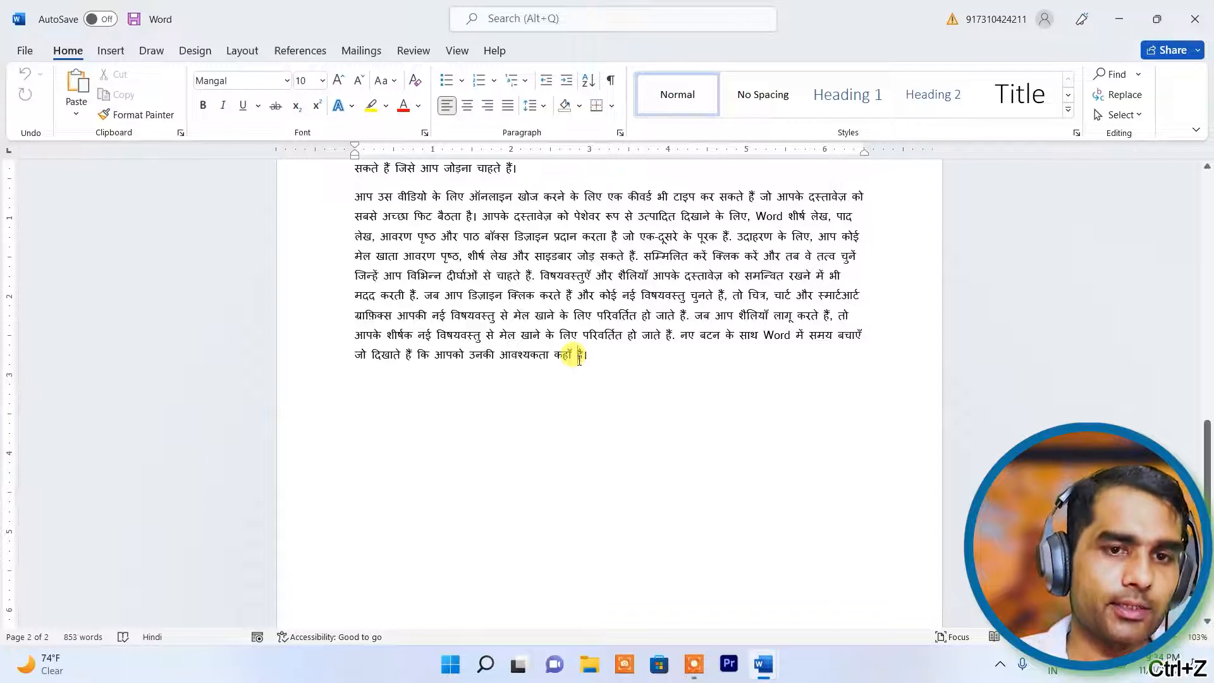
{"action": "key", "text": "ctrl+z"}
{"action": "key", "text": "ctrl+z"}
{"action": "key", "text": "ctrl+z"}
{"action": "key", "text": "ctrl+z"}
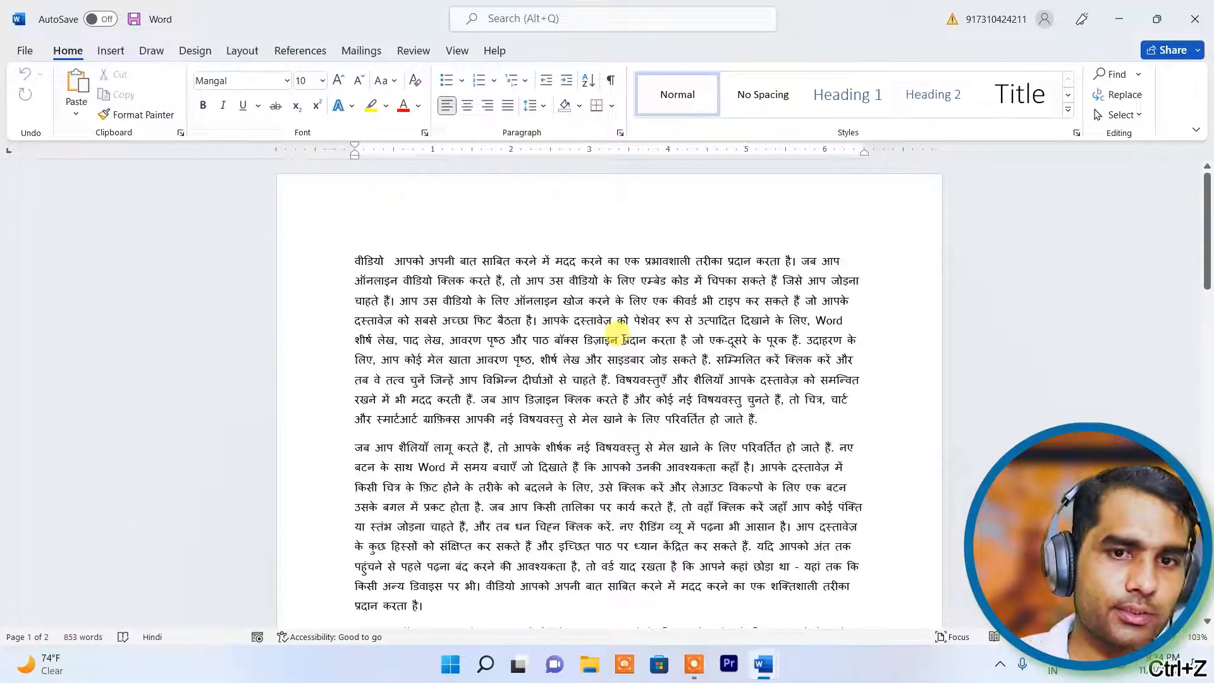
{"action": "left_click", "coordinate": [483, 279]}
{"action": "key", "text": "ctrl+a"}
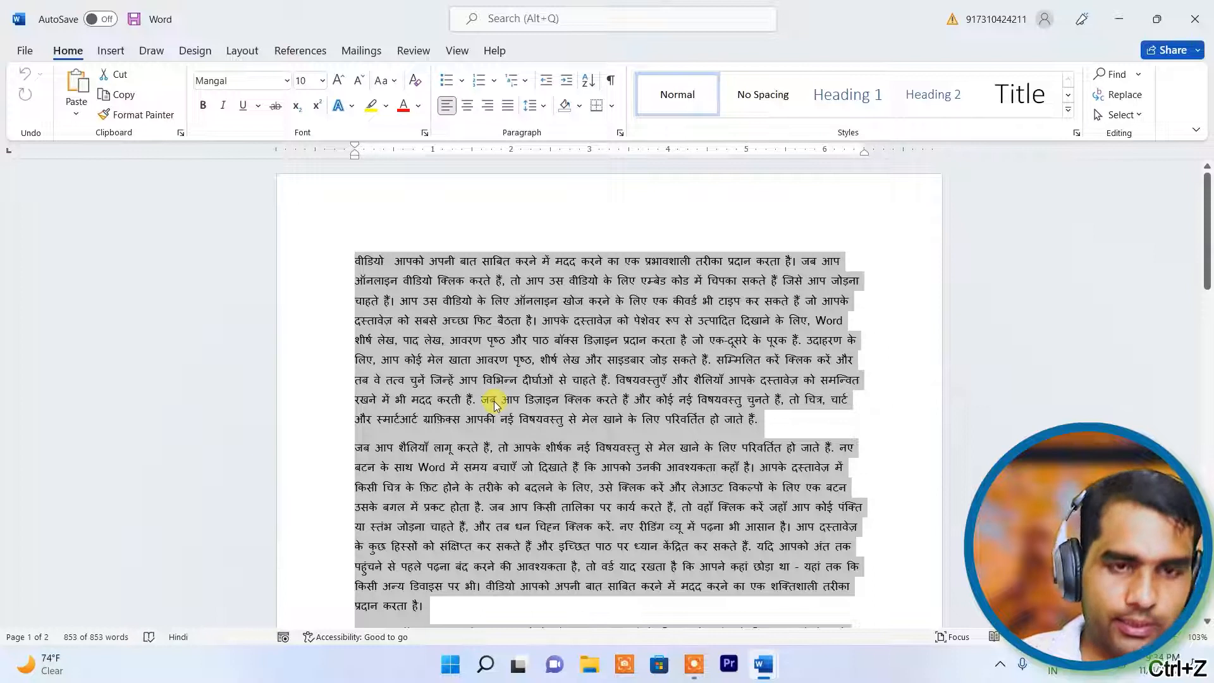
{"action": "key", "text": "Delete"}
{"action": "type", "text": "=rand(10,"}
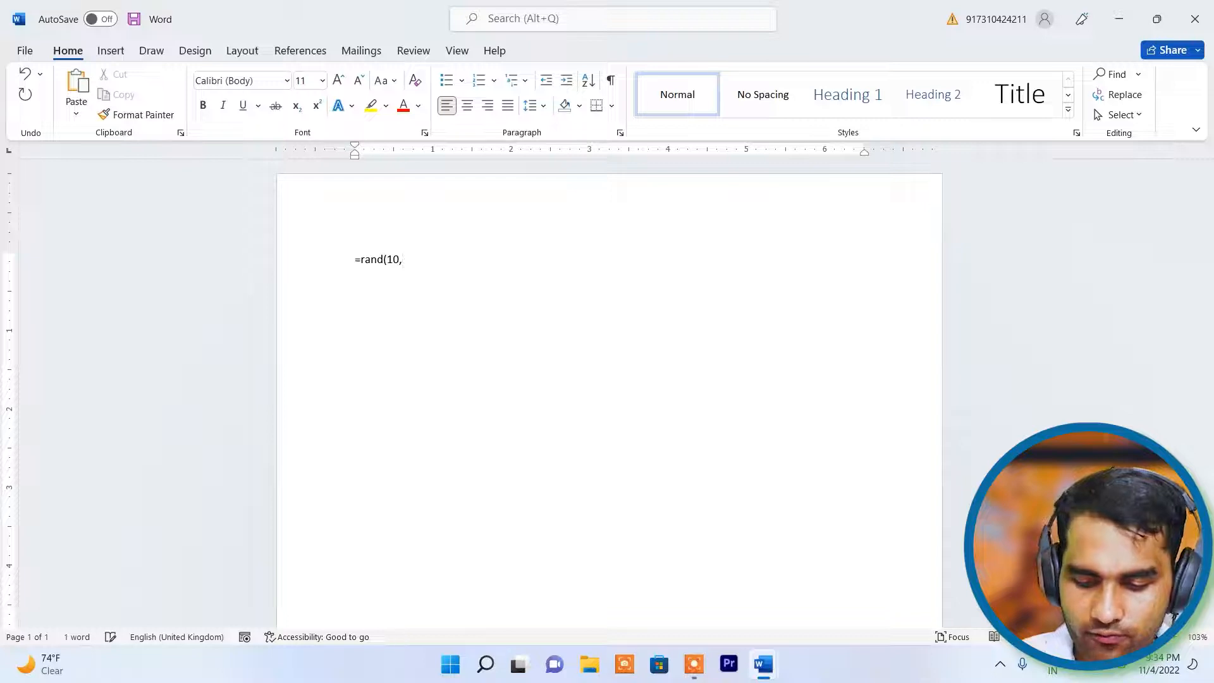
- Generate placeholder paragraphs with =rand(10,5), then browse Language Preferences and Add a Language without changes
{"action": "type", "text": ")"}
{"action": "key", "text": "Return"}
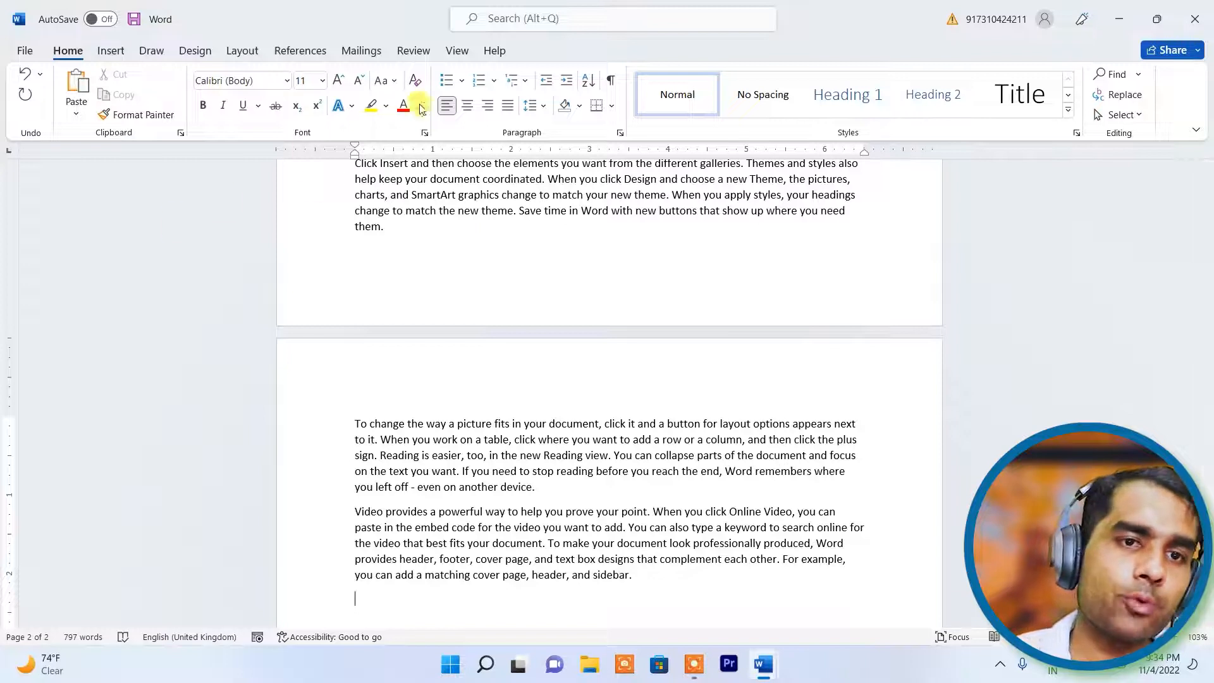
{"action": "left_click", "coordinate": [409, 50]}
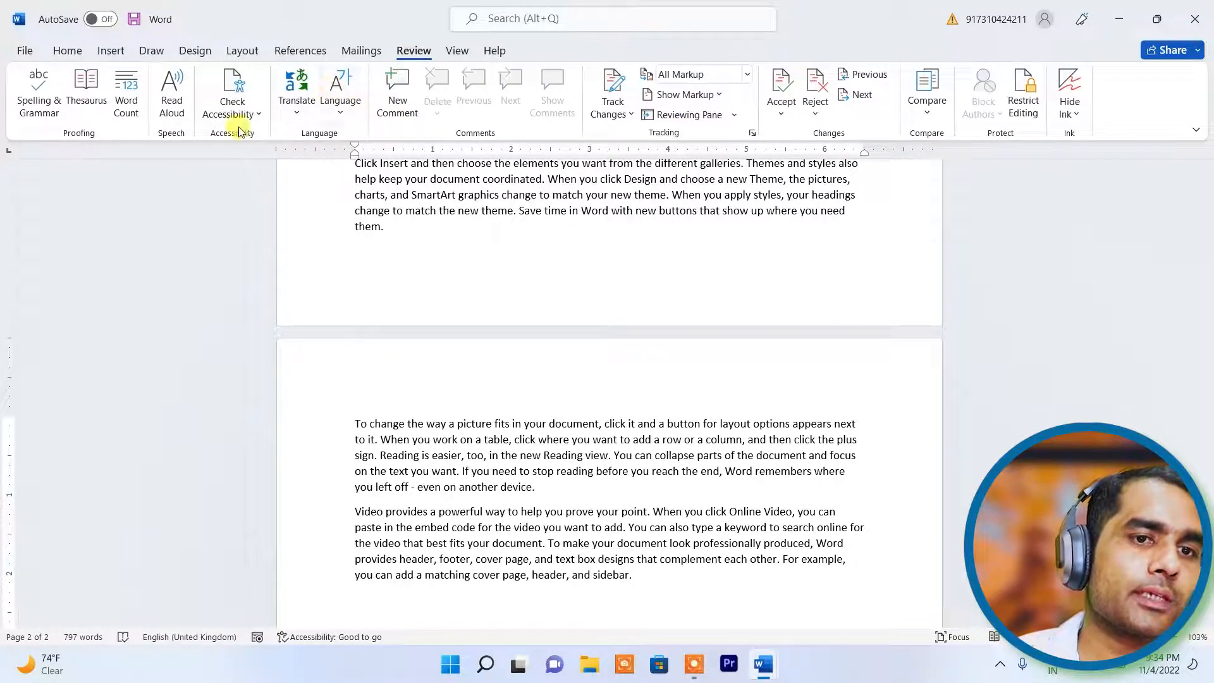
{"action": "left_click", "coordinate": [342, 107]}
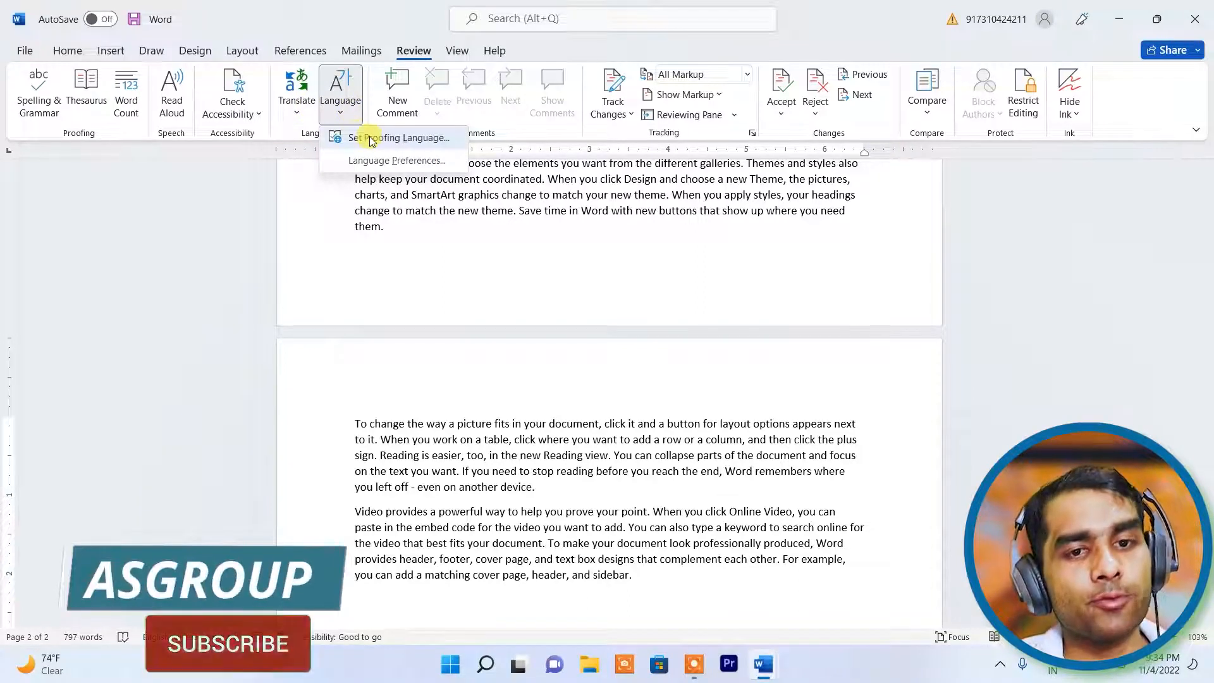
{"action": "left_click", "coordinate": [394, 163]}
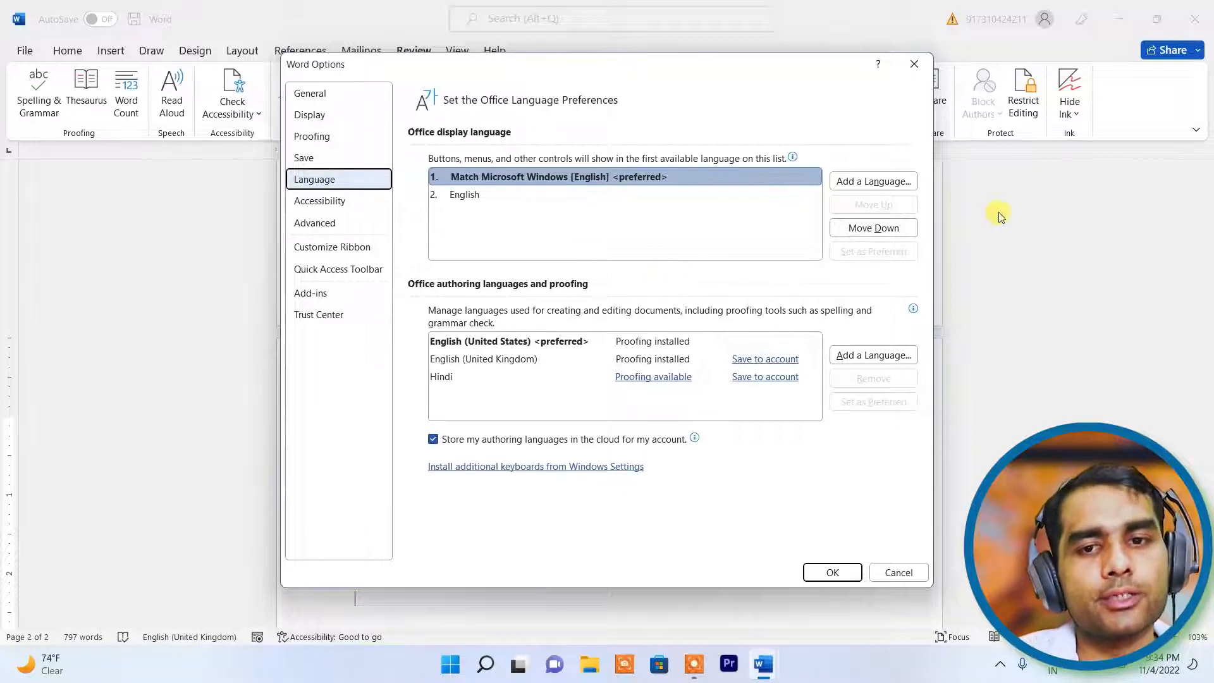
{"action": "left_click", "coordinate": [899, 181]}
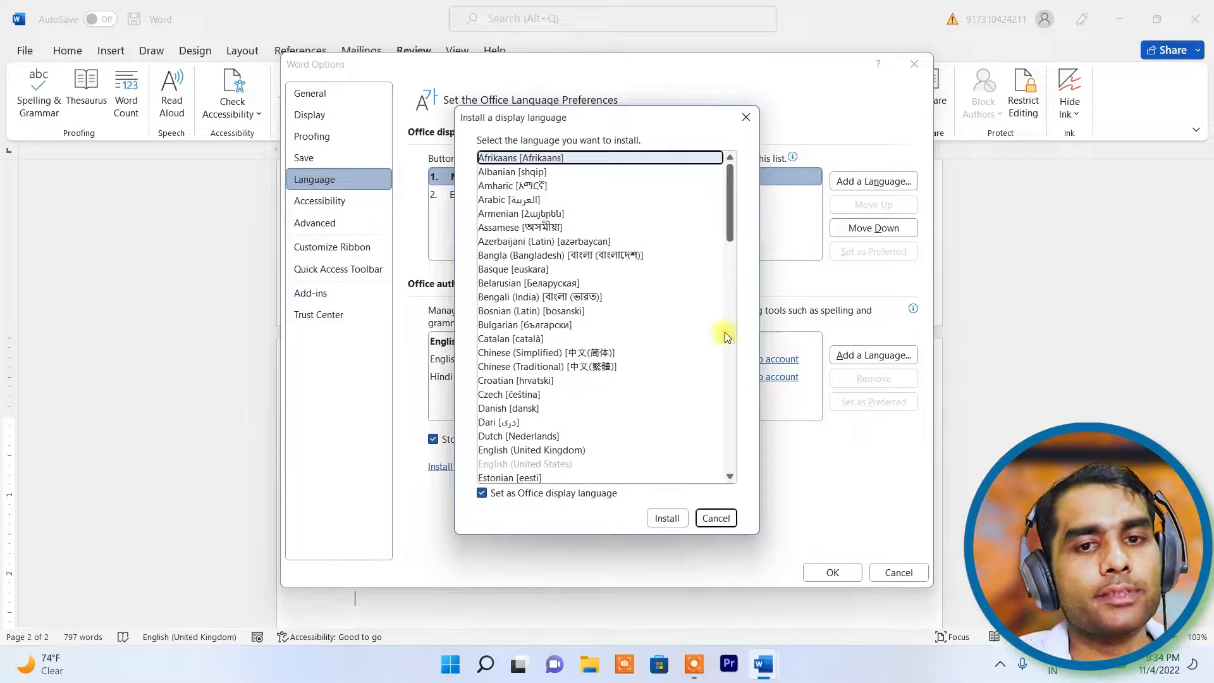
{"action": "scroll", "coordinate": [567, 266], "scroll_direction": "down", "scroll_amount": 15}
{"action": "scroll", "coordinate": [559, 342], "scroll_direction": "down", "scroll_amount": 5}
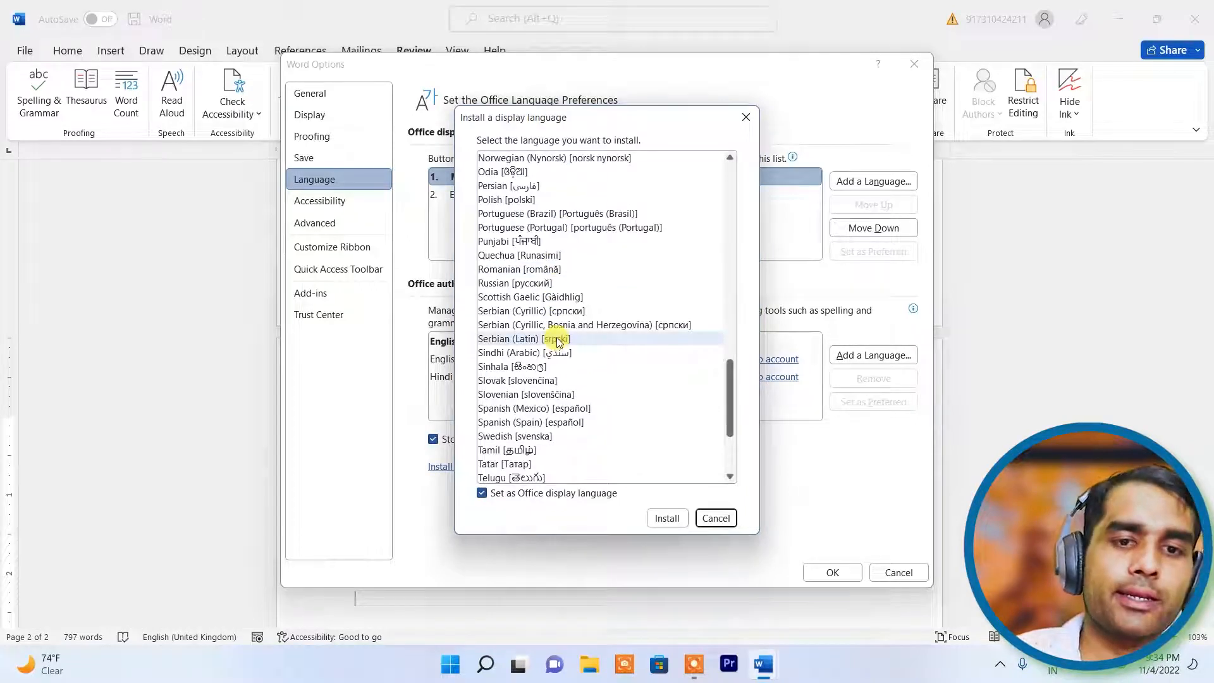
{"action": "left_click", "coordinate": [746, 117]}
{"action": "left_click", "coordinate": [915, 64]}
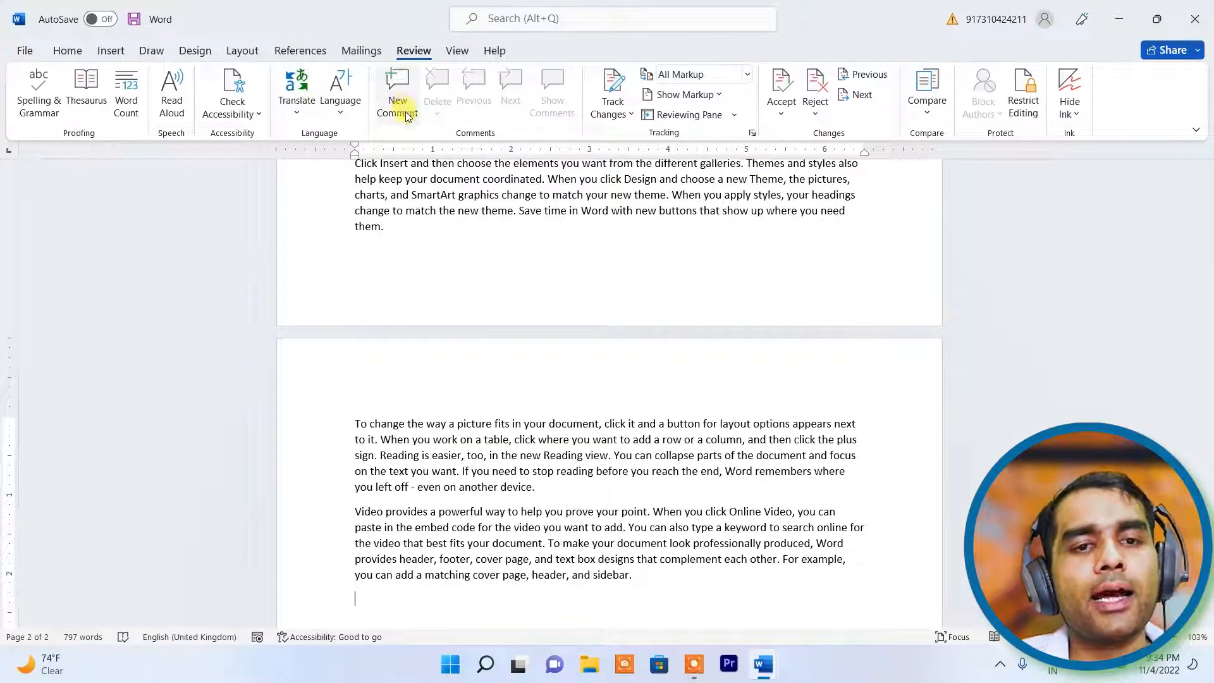
- Attach the comment 'This is for students' to the word 'point' in the first line
{"action": "scroll", "coordinate": [514, 271], "scroll_direction": "up", "scroll_amount": 15}
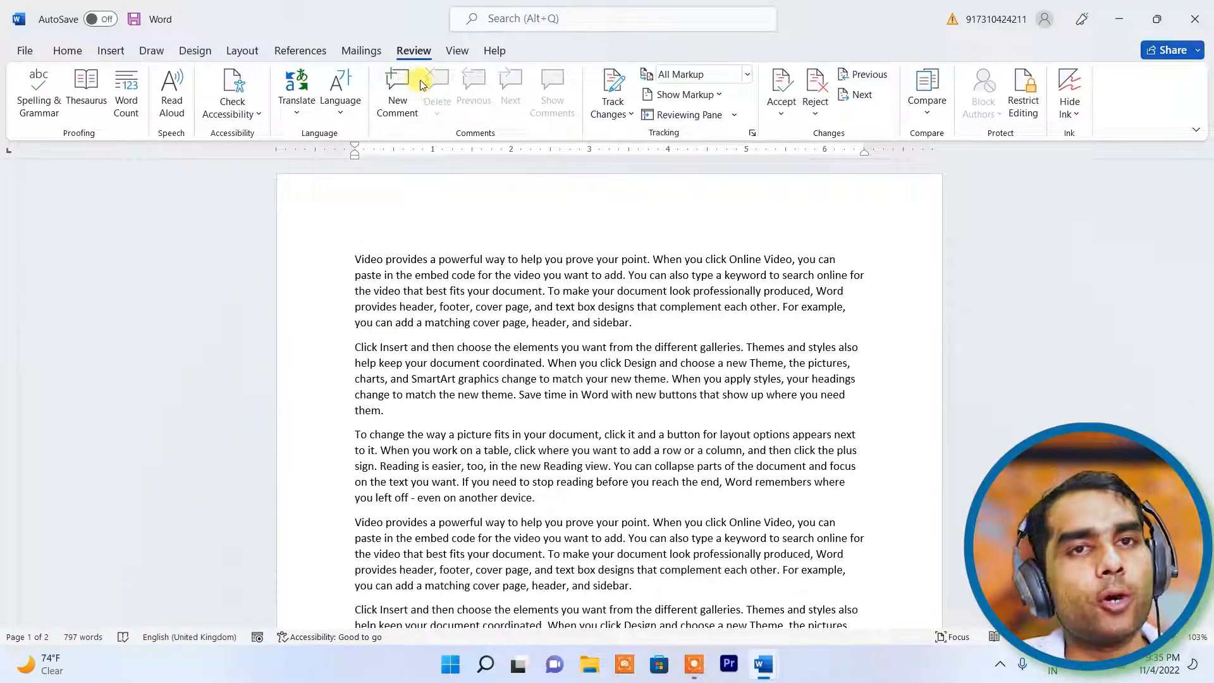
{"action": "scroll", "coordinate": [658, 325], "scroll_direction": "down", "scroll_amount": 1}
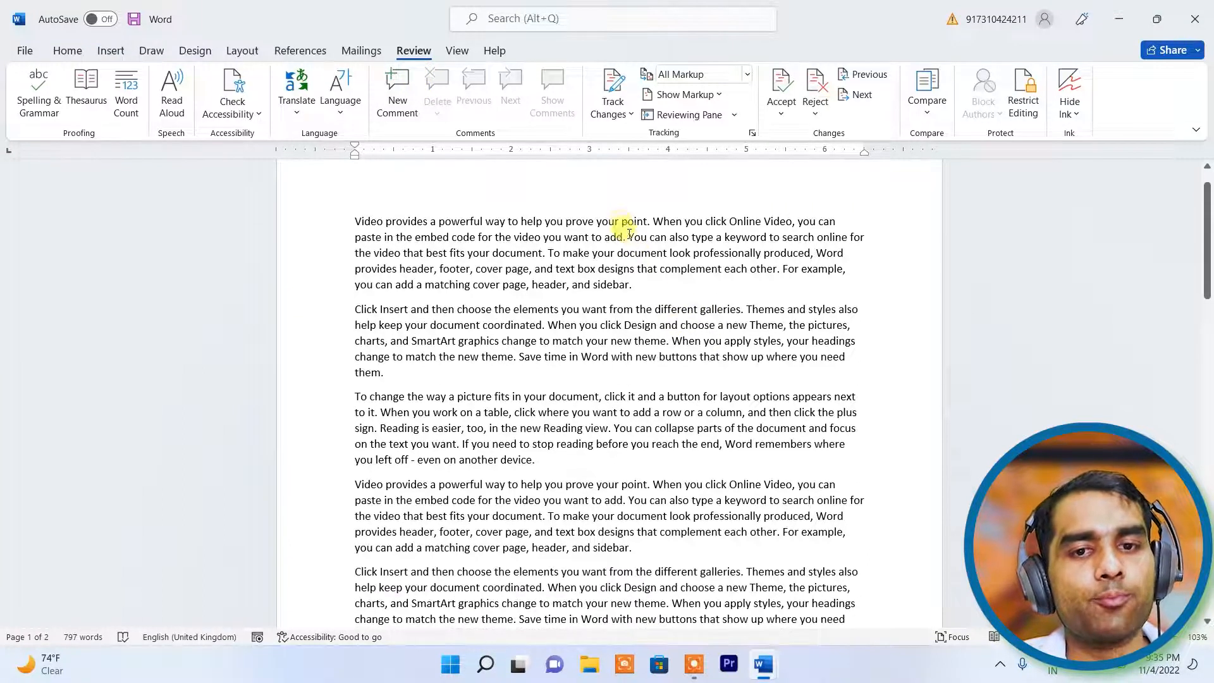
{"action": "left_click_drag", "start_coordinate": [622, 222], "coordinate": [634, 222]}
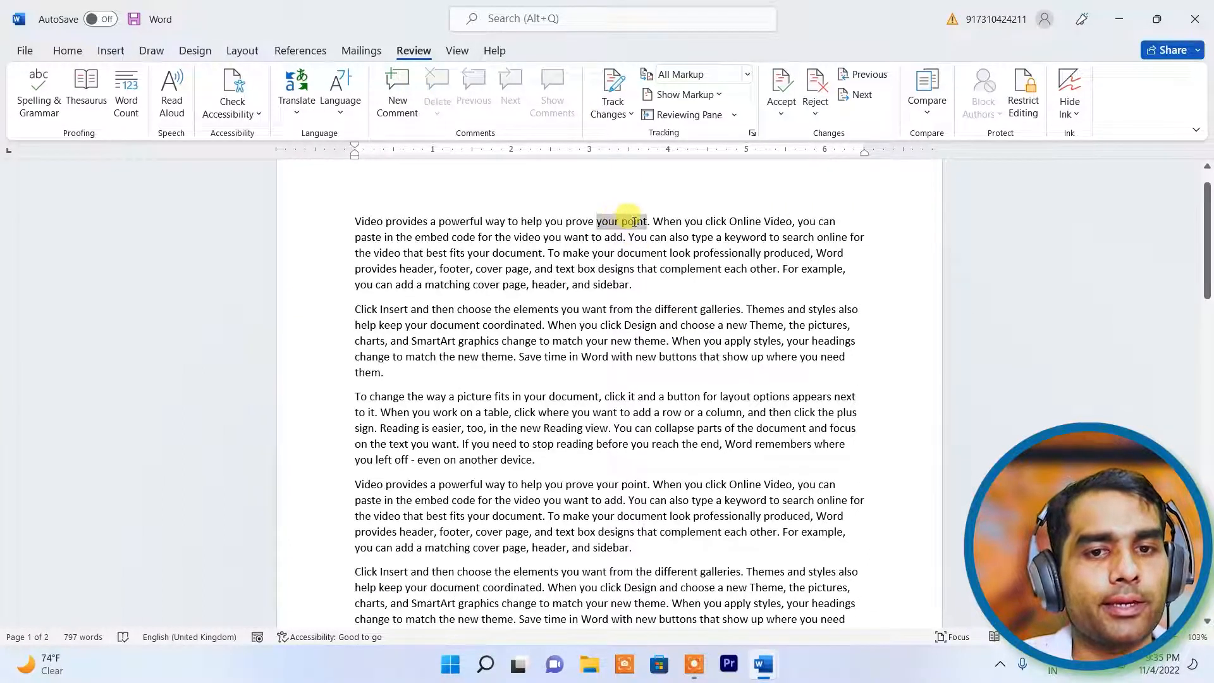
{"action": "left_click", "coordinate": [635, 221]}
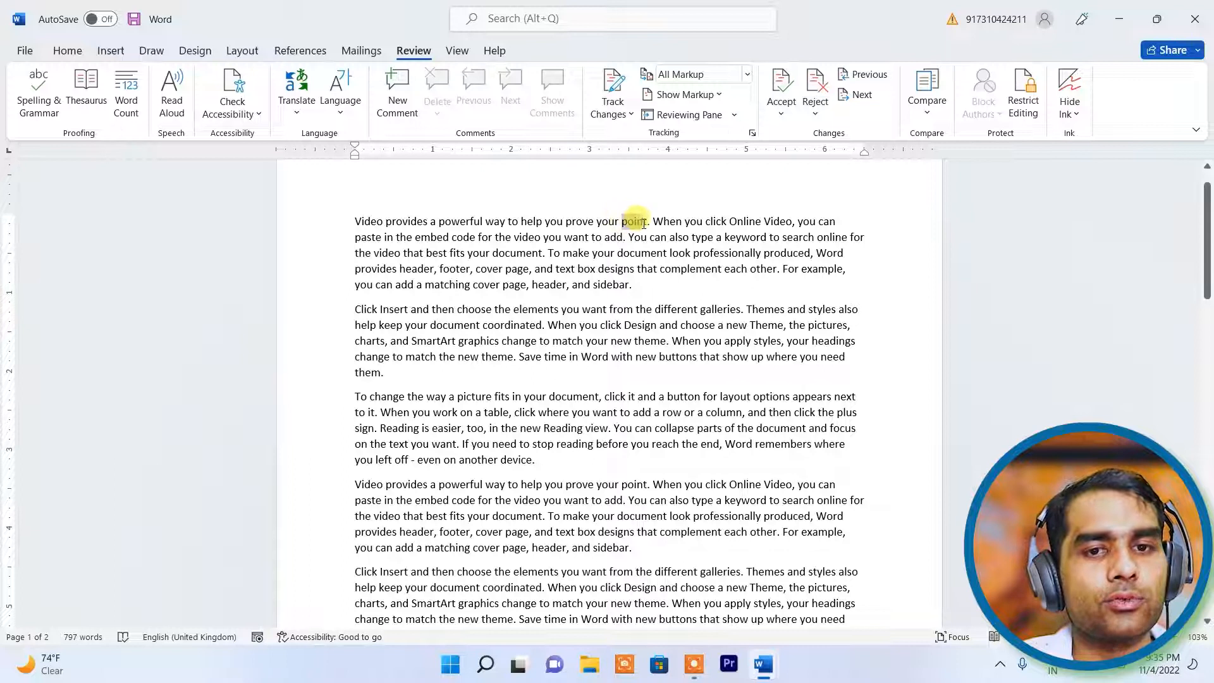
{"action": "left_click", "coordinate": [398, 96]}
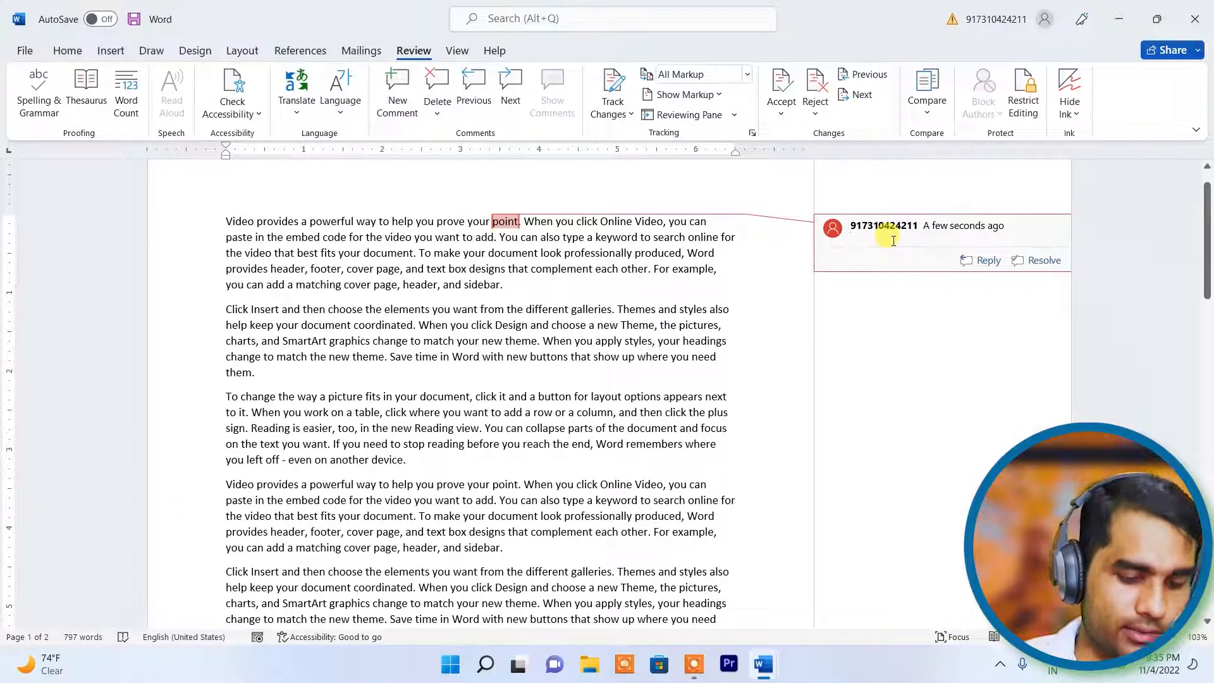
{"action": "type", "text": "th"}
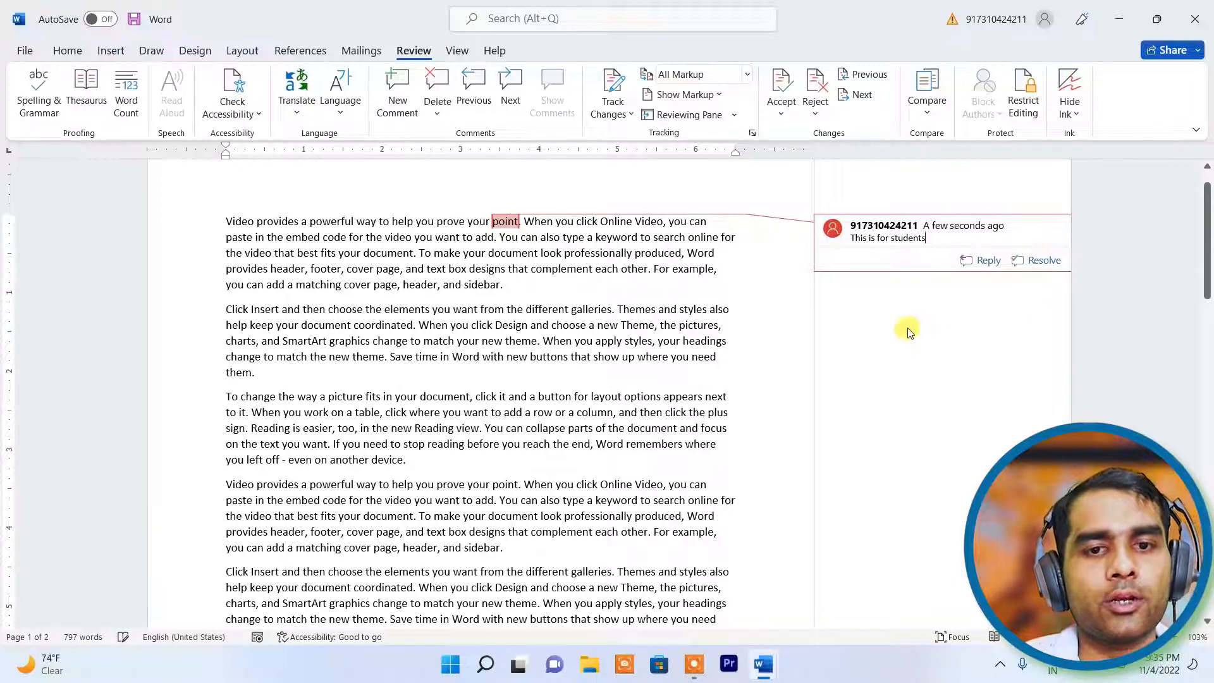
{"action": "left_click", "coordinate": [526, 396]}
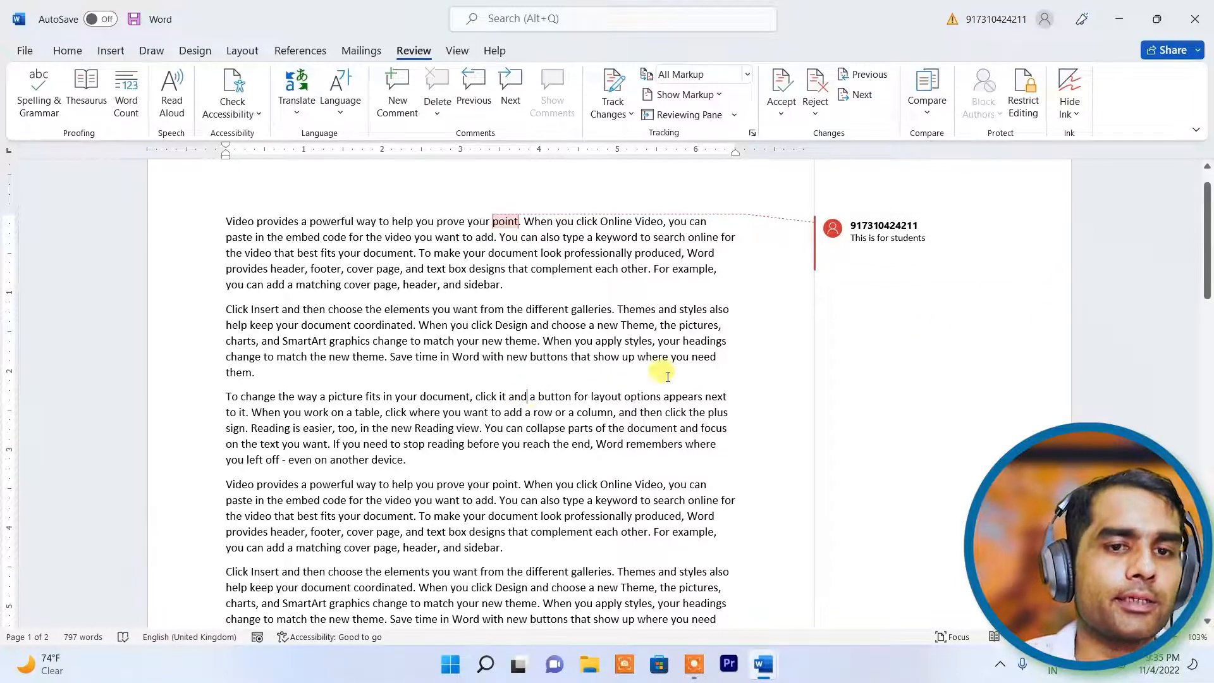
- Remove the space between 'your' and 'point', then select the word 'point' again
{"action": "scroll", "coordinate": [668, 376], "scroll_direction": "down", "scroll_amount": 5}
{"action": "left_click", "coordinate": [494, 221]}
{"action": "key", "text": "BackSpace"}
{"action": "left_click_drag", "start_coordinate": [492, 221], "coordinate": [496, 222]}
{"action": "left_click", "coordinate": [495, 223]}
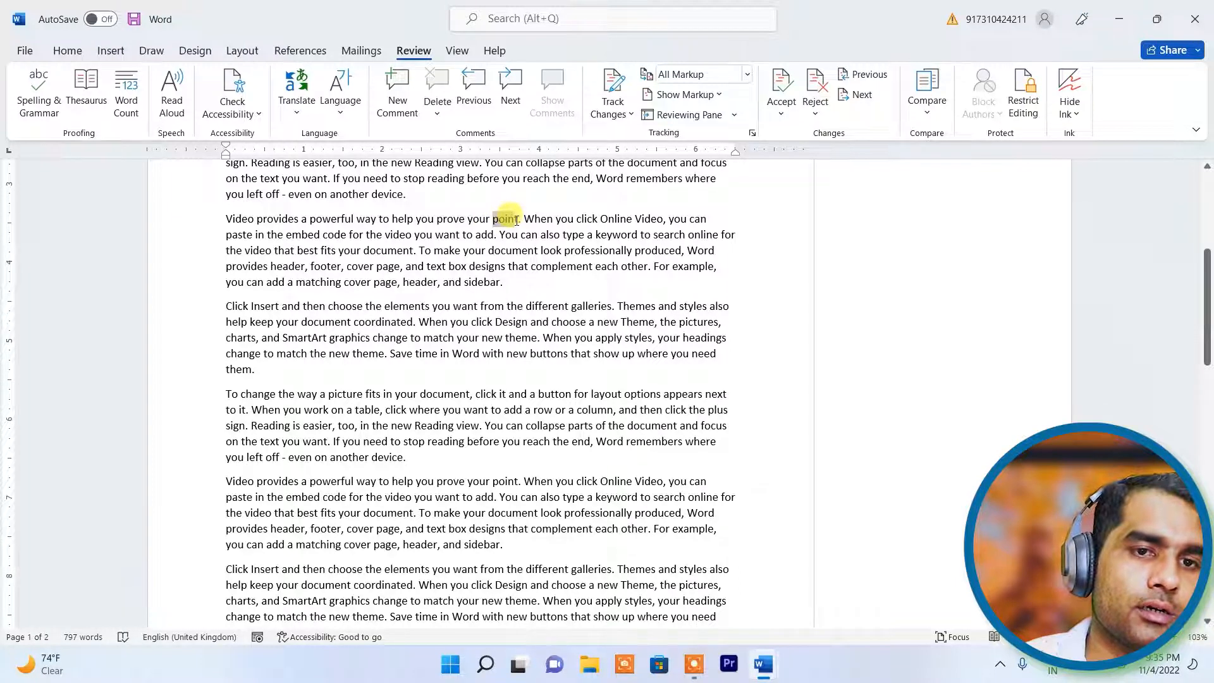
{"action": "left_click_drag", "start_coordinate": [518, 221], "coordinate": [519, 220]}
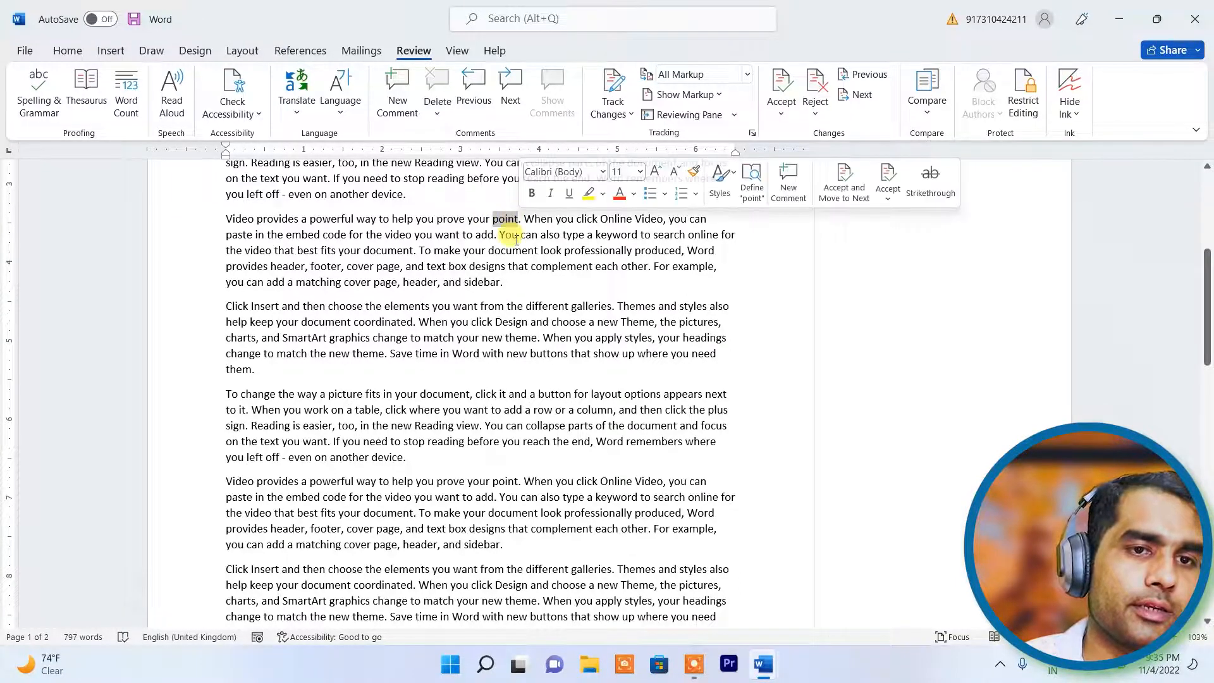
- Add the comment 'This is about marks' to the selected word 'point'
{"action": "left_click", "coordinate": [399, 92]}
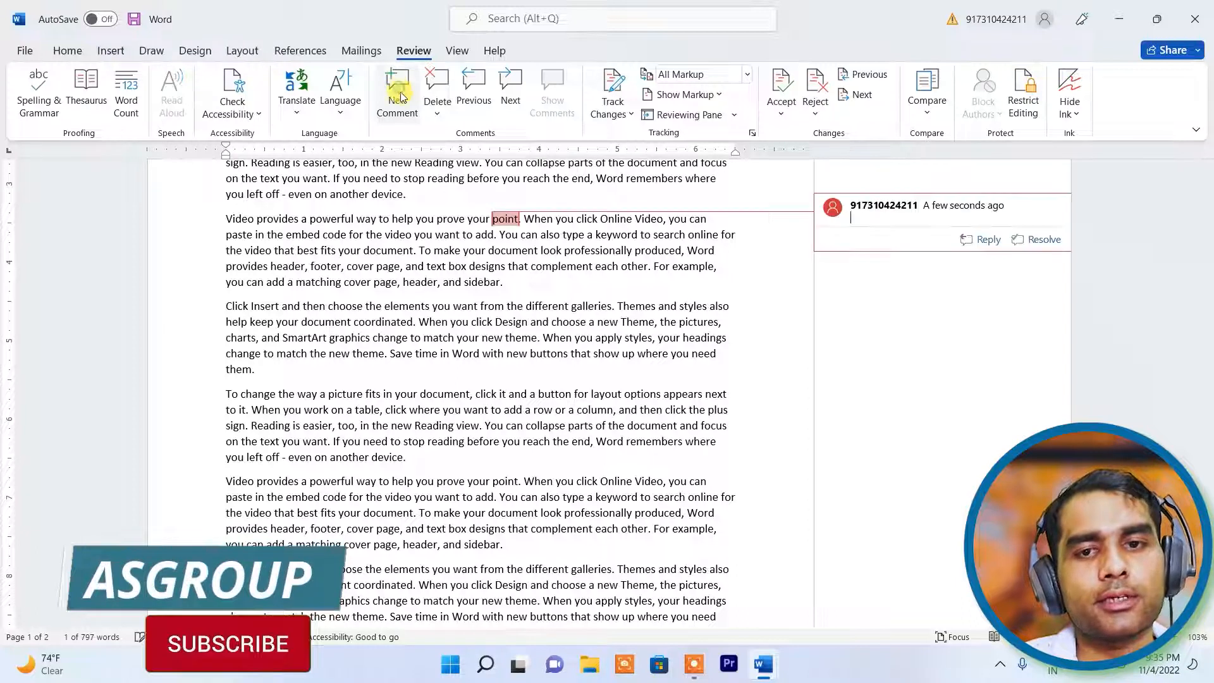
{"action": "type", "text": "This "}
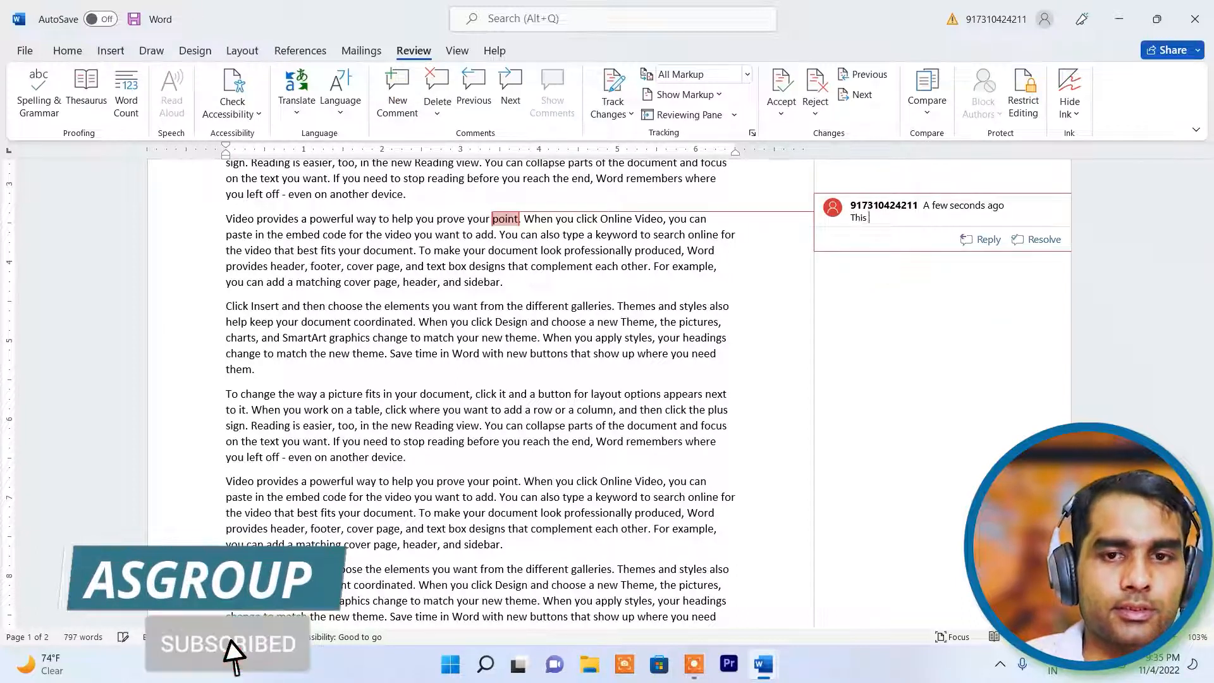
{"action": "type", "text": "is about"}
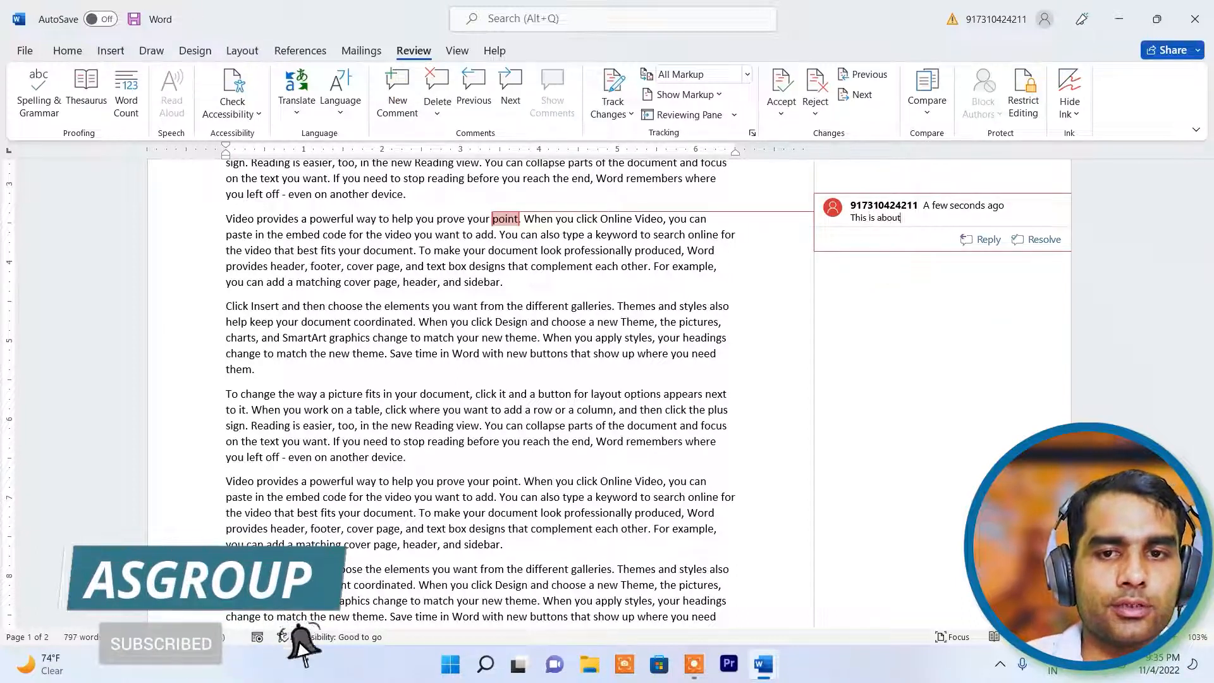
{"action": "type", "text": " marks"}
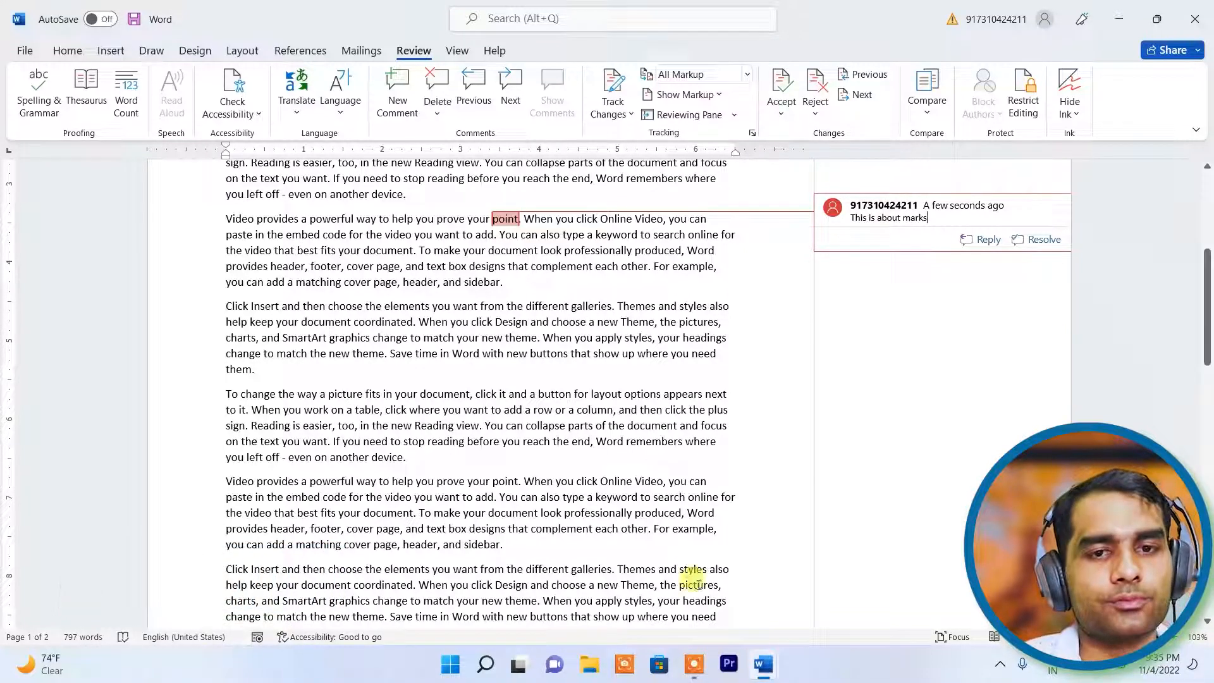
{"action": "left_click", "coordinate": [504, 458]}
{"action": "scroll", "coordinate": [504, 458], "scroll_direction": "down", "scroll_amount": 4}
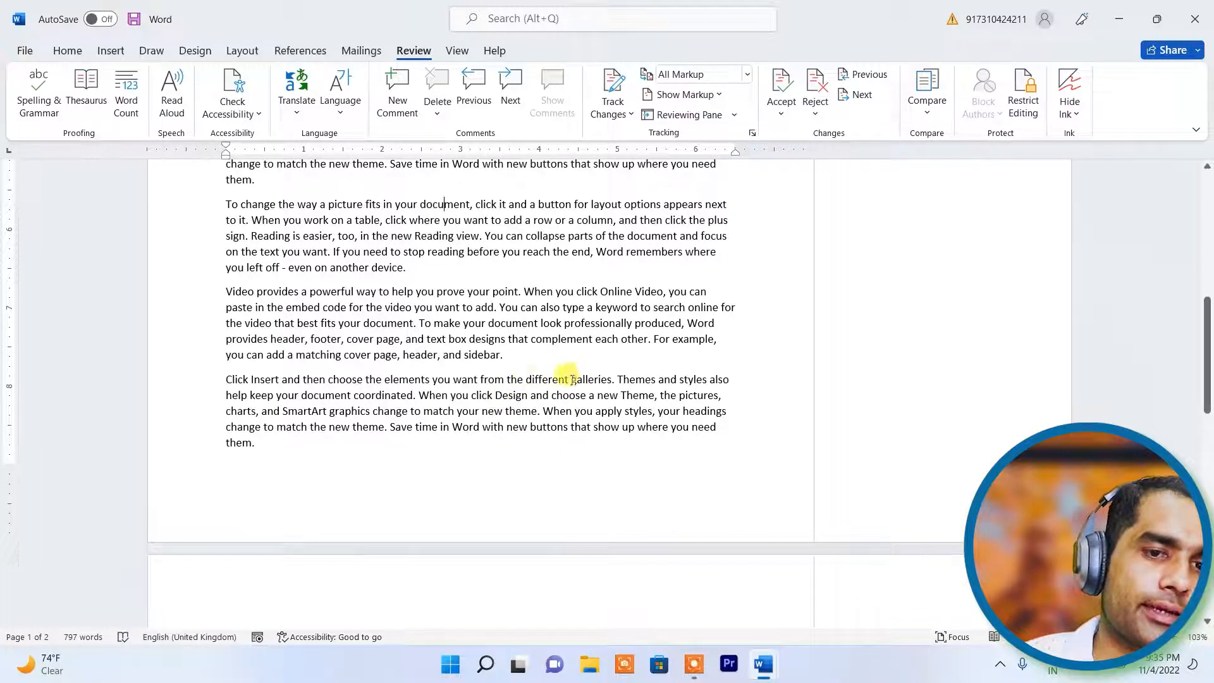
- Add the comment 'These are students pictures' to 'galleries' and jump back to the first comment
{"action": "left_click_drag", "start_coordinate": [573, 380], "coordinate": [598, 380]}
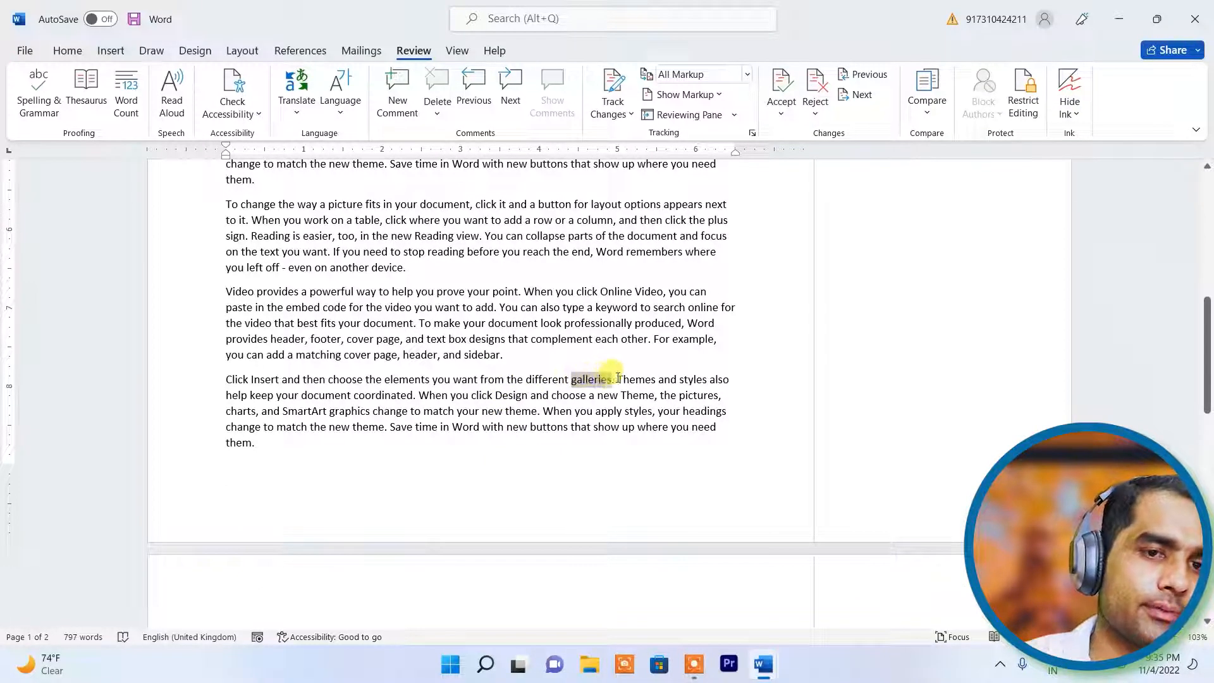
{"action": "left_click", "coordinate": [397, 92]}
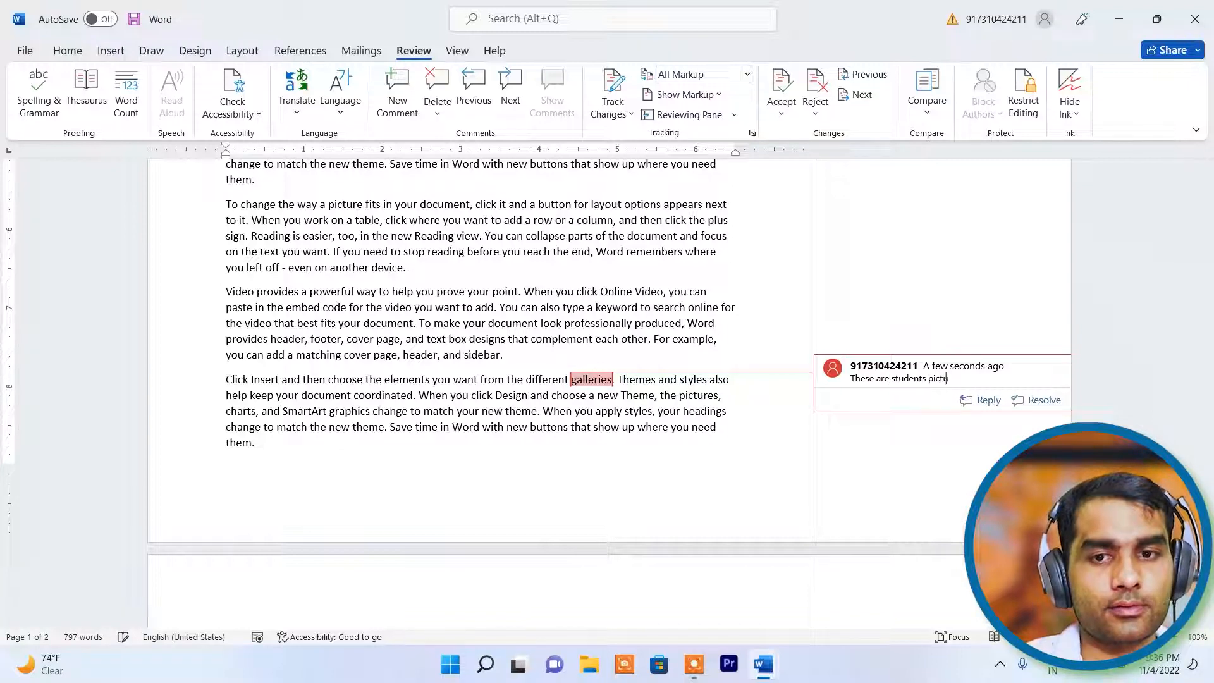
{"action": "left_click", "coordinate": [572, 271]}
{"action": "scroll", "coordinate": [528, 318], "scroll_direction": "down", "scroll_amount": 1}
{"action": "scroll", "coordinate": [528, 318], "scroll_direction": "up", "scroll_amount": 9}
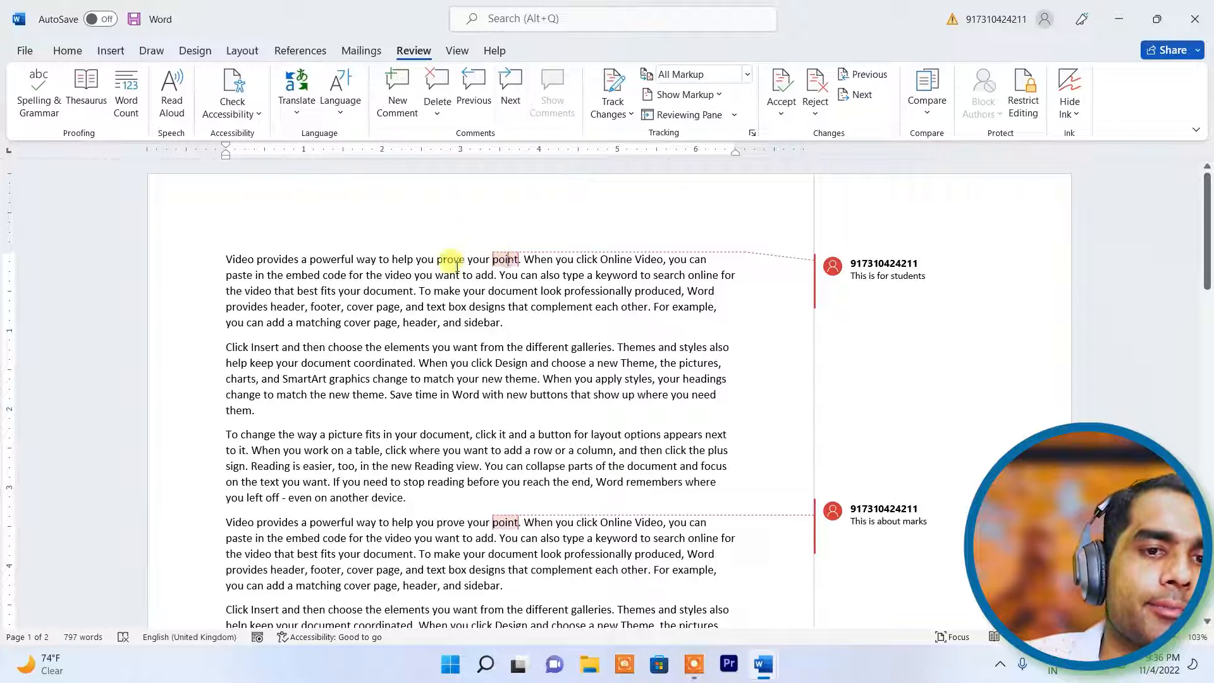
{"action": "left_click", "coordinate": [515, 101]}
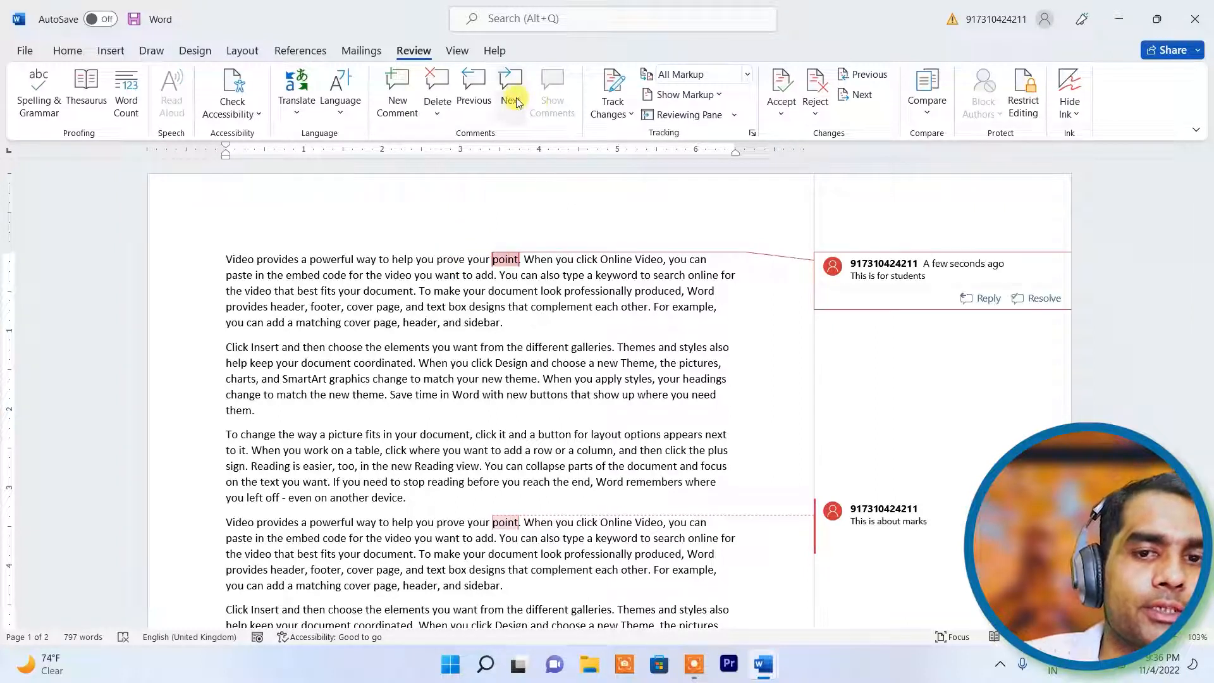
- Step through the comments with Next and Previous, and delete the 'This is for students' comment
{"action": "left_click", "coordinate": [516, 99]}
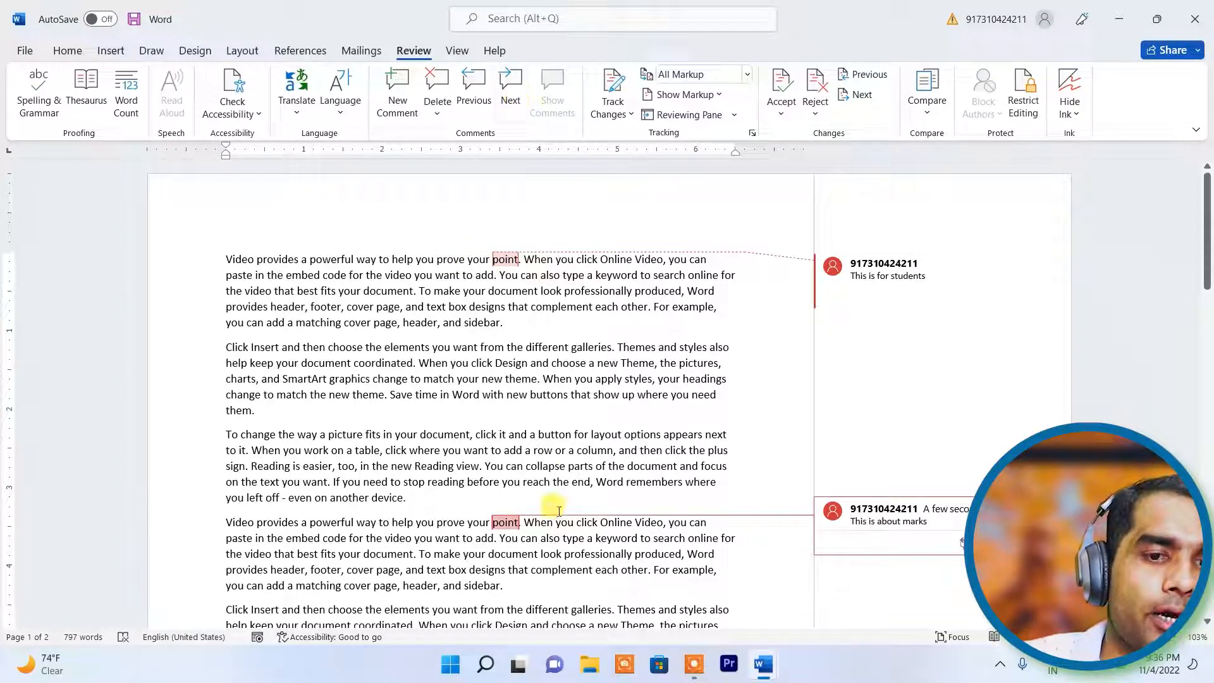
{"action": "left_click", "coordinate": [513, 95]}
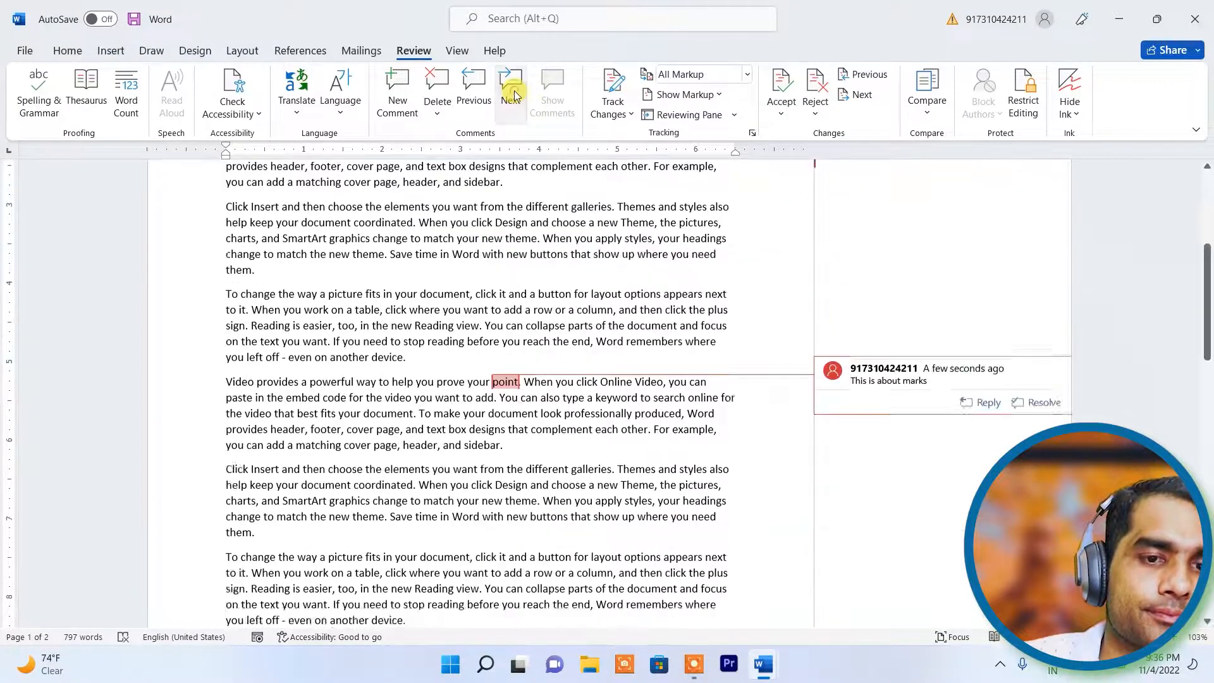
{"action": "left_click", "coordinate": [482, 92]}
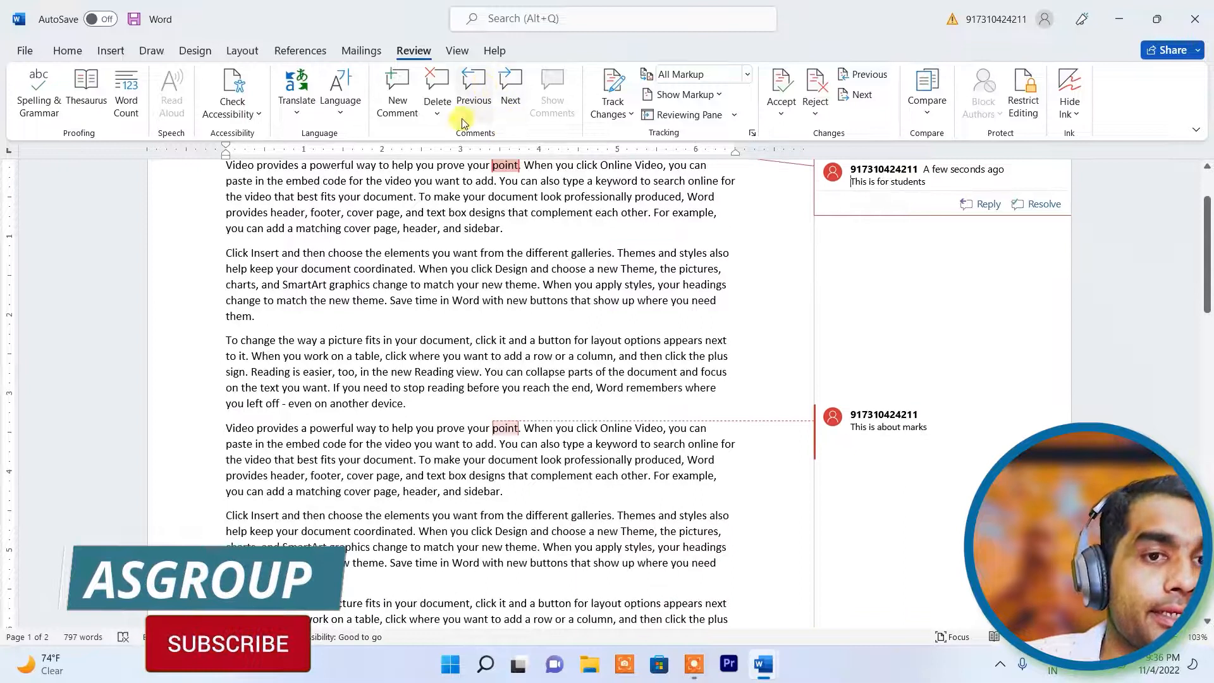
{"action": "left_click", "coordinate": [443, 95]}
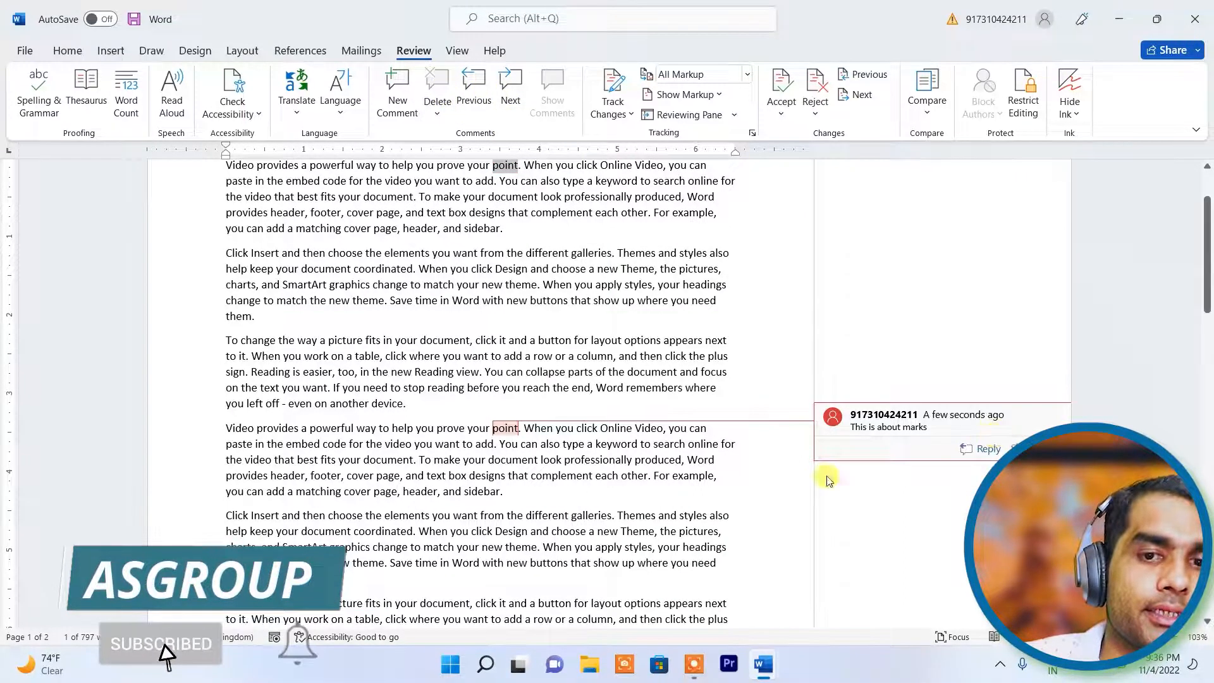
{"action": "scroll", "coordinate": [677, 354], "scroll_direction": "down", "scroll_amount": 2}
{"action": "scroll", "coordinate": [609, 318], "scroll_direction": "up", "scroll_amount": 2}
{"action": "scroll", "coordinate": [609, 318], "scroll_direction": "up", "scroll_amount": 2}
{"action": "scroll", "coordinate": [772, 279], "scroll_direction": "down", "scroll_amount": 5}
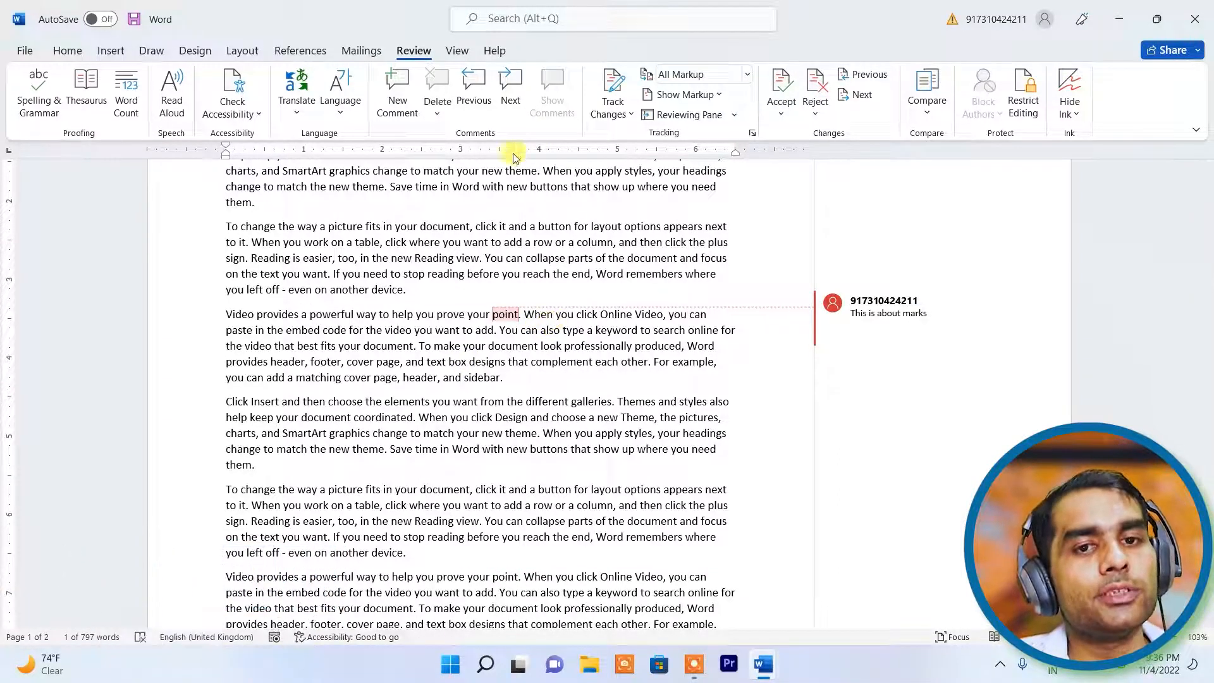
{"action": "left_click", "coordinate": [515, 352]}
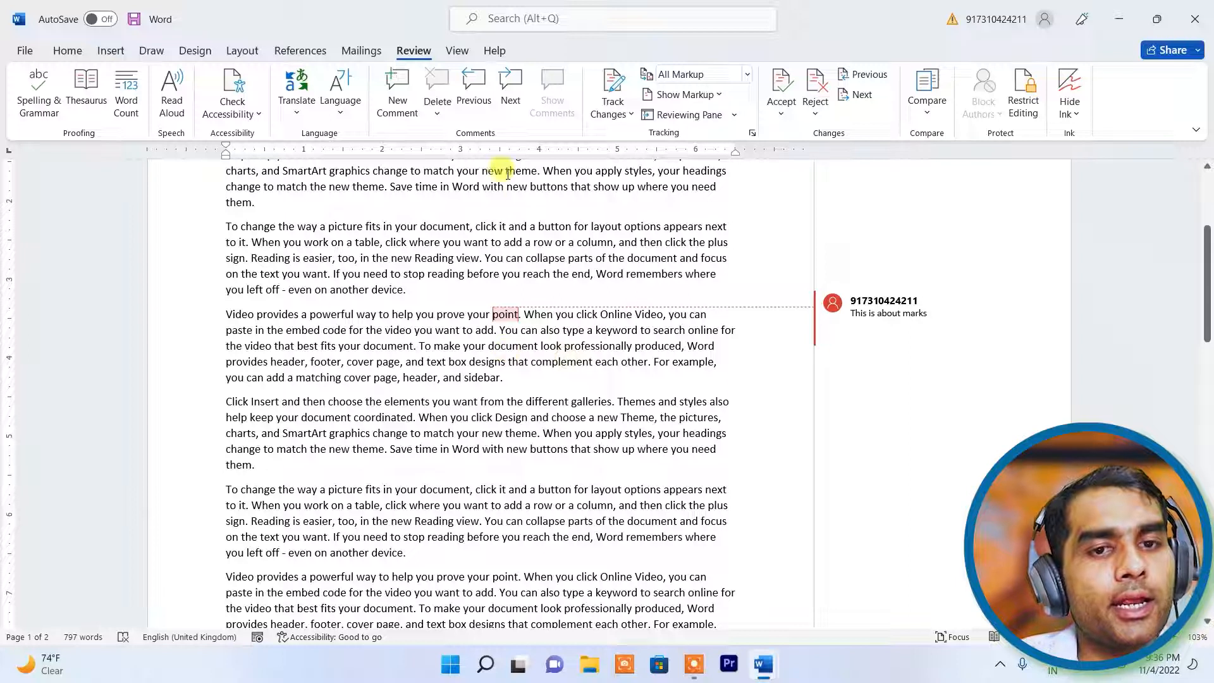
{"action": "left_click", "coordinate": [559, 244]}
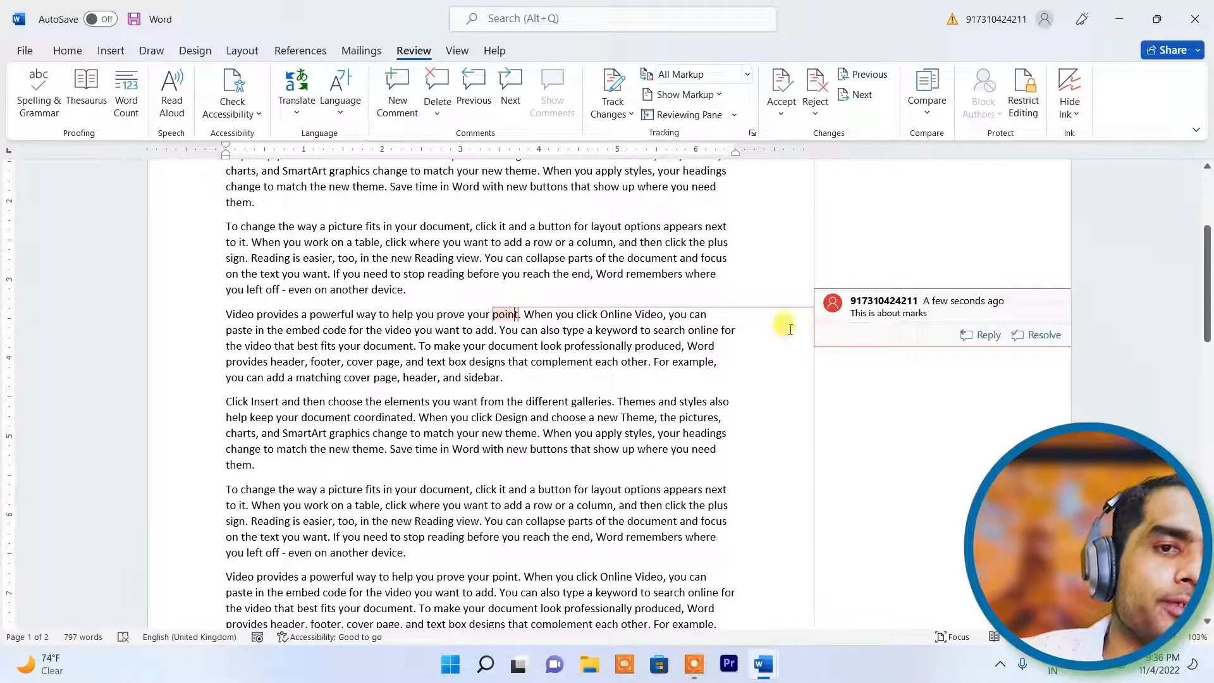
{"action": "left_click", "coordinate": [599, 382]}
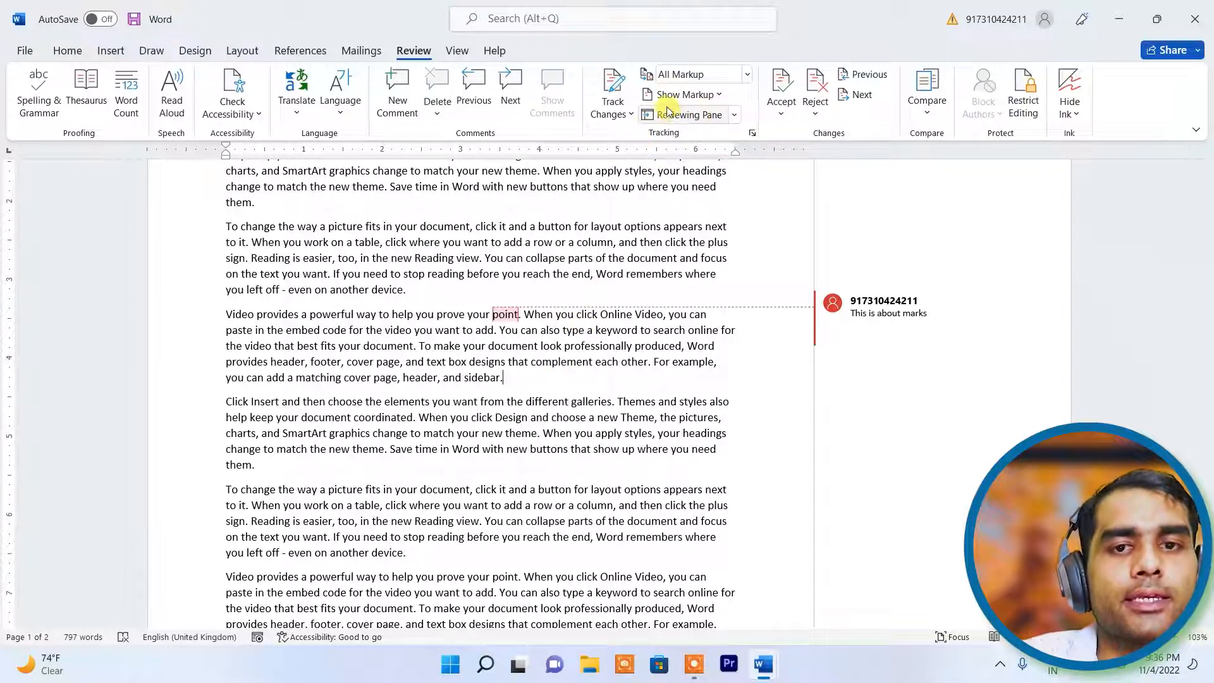
{"action": "left_click", "coordinate": [721, 95]}
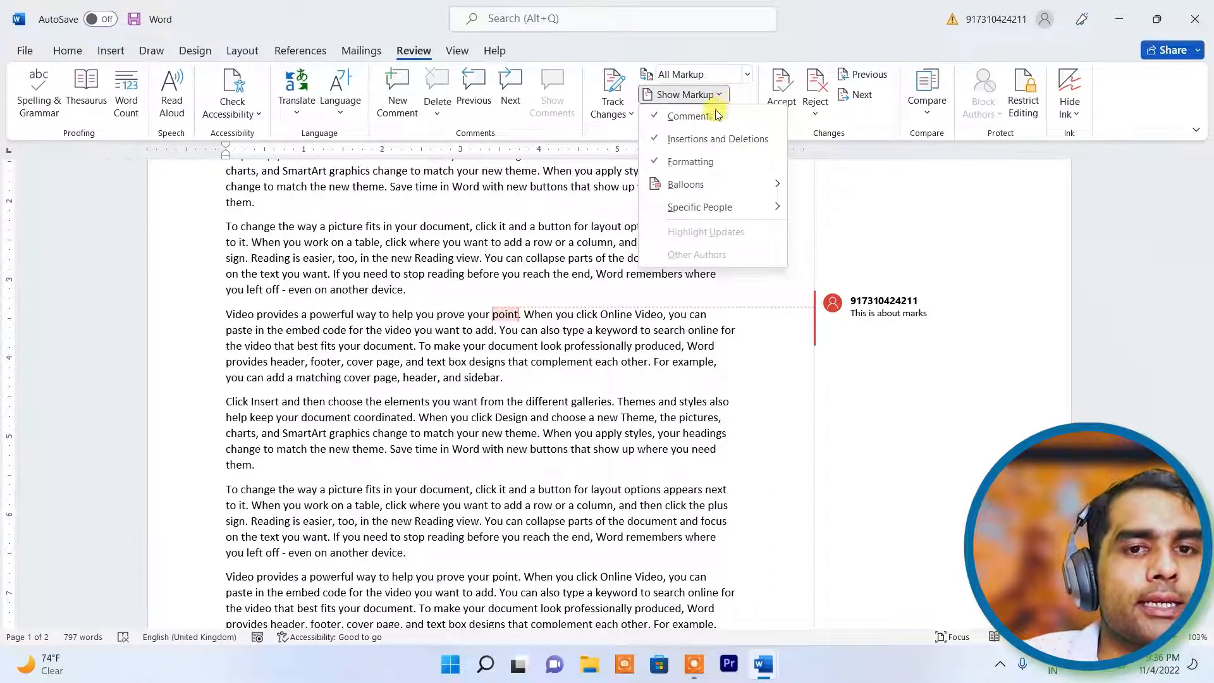
{"action": "left_click", "coordinate": [666, 117]}
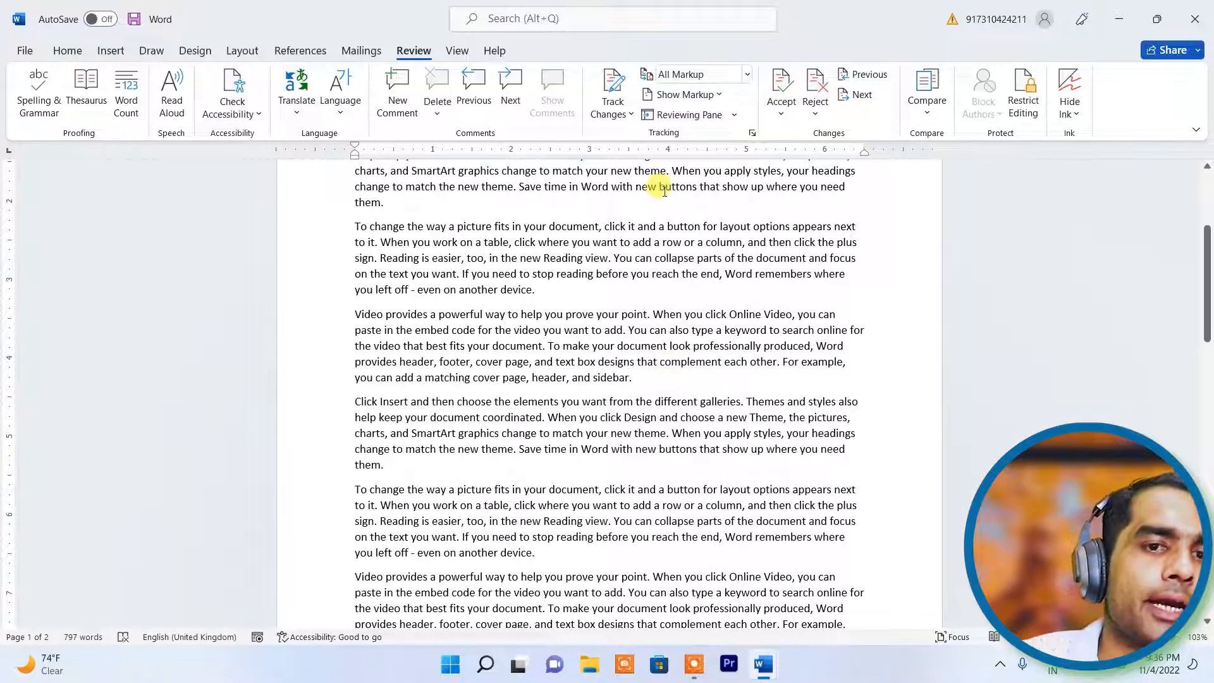
{"action": "left_click", "coordinate": [718, 95]}
{"action": "left_click", "coordinate": [688, 118]}
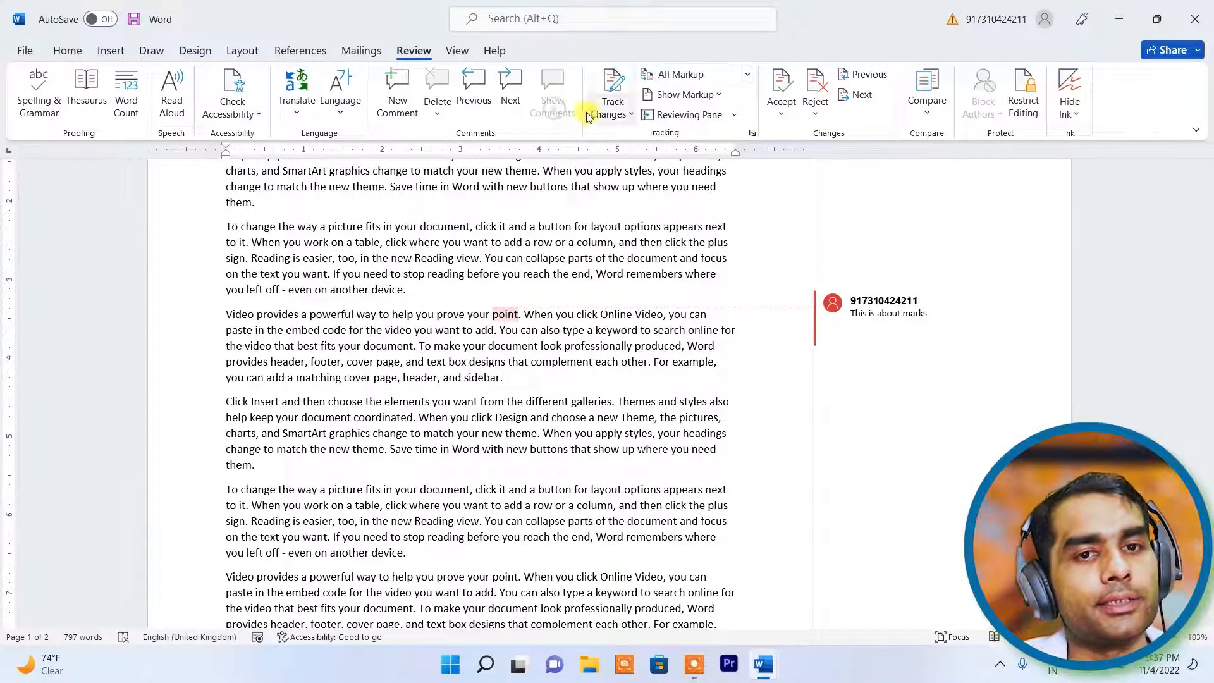
{"action": "left_click", "coordinate": [476, 325]}
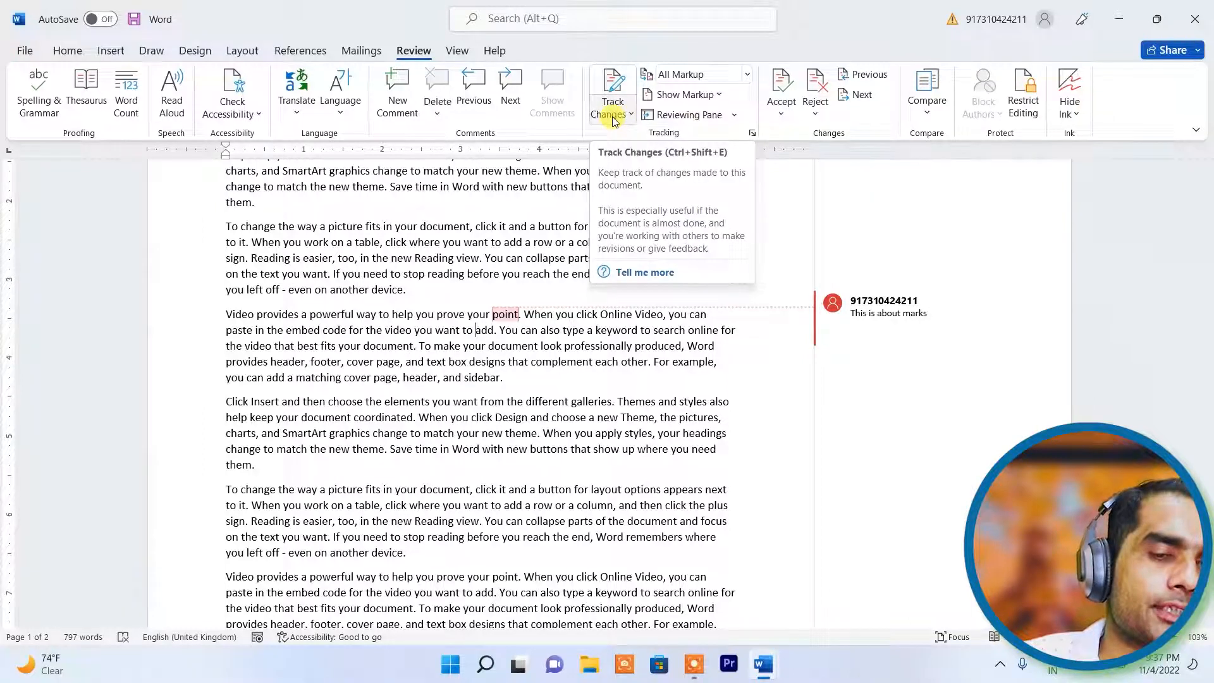
{"action": "scroll", "coordinate": [380, 285], "scroll_direction": "up", "scroll_amount": 3}
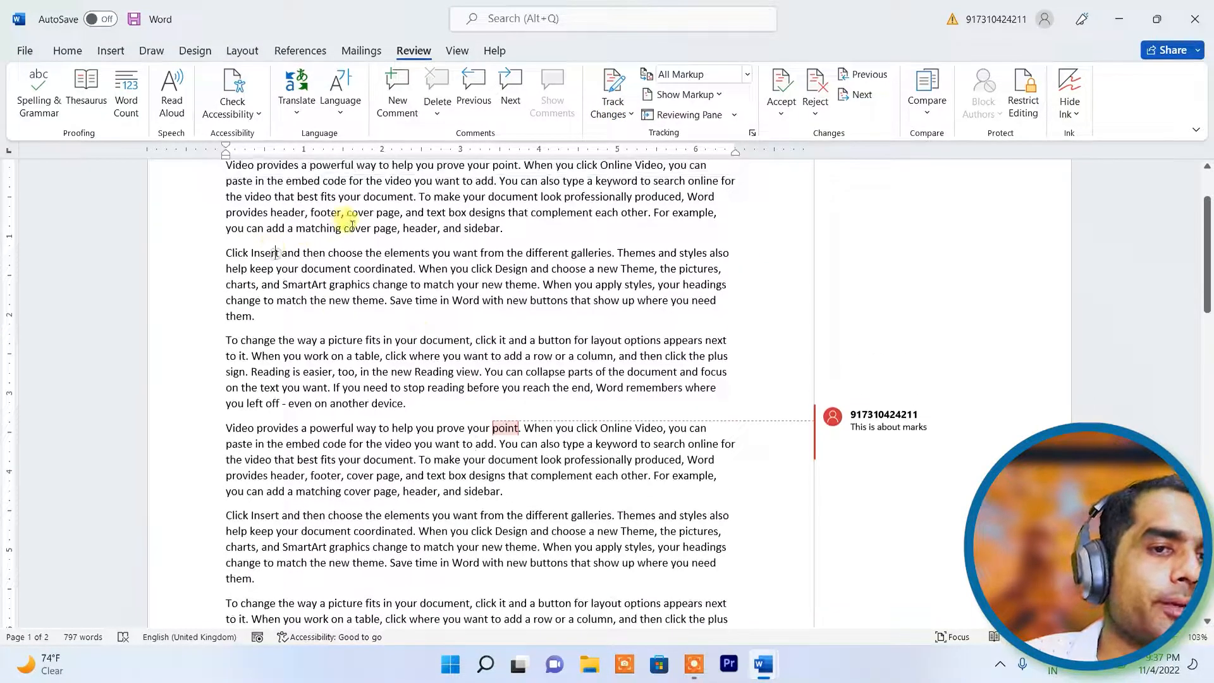
{"action": "scroll", "coordinate": [347, 224], "scroll_direction": "up", "scroll_amount": 2}
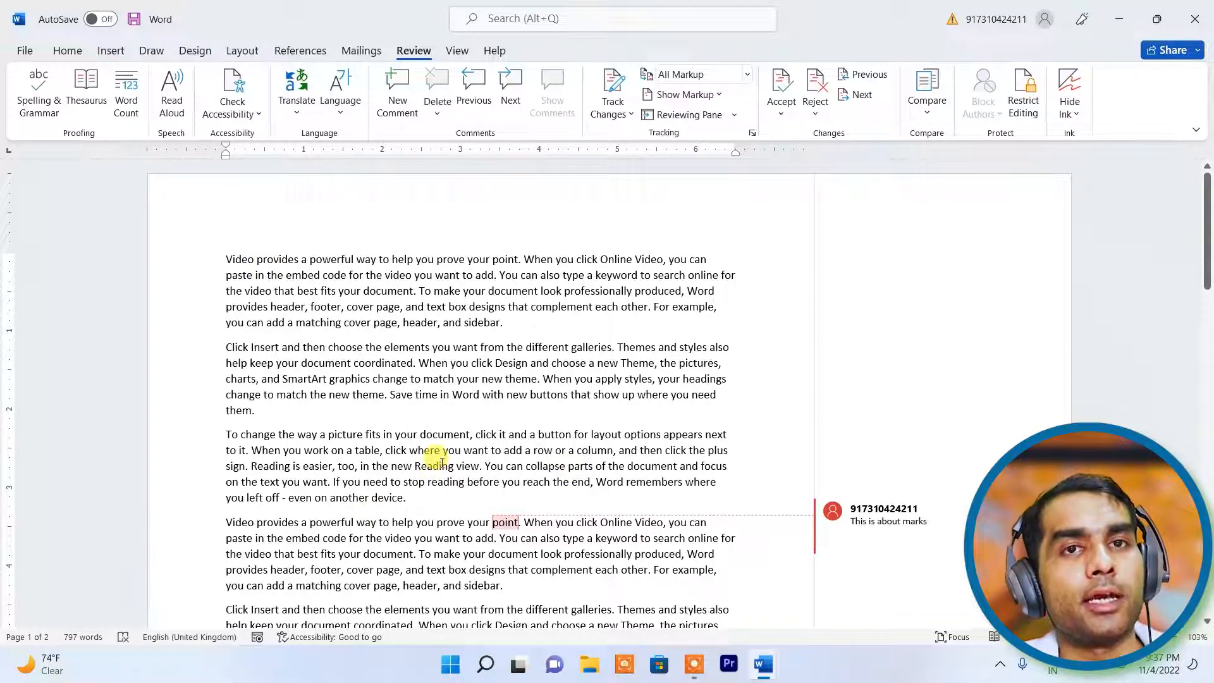
{"action": "left_click", "coordinate": [611, 113]}
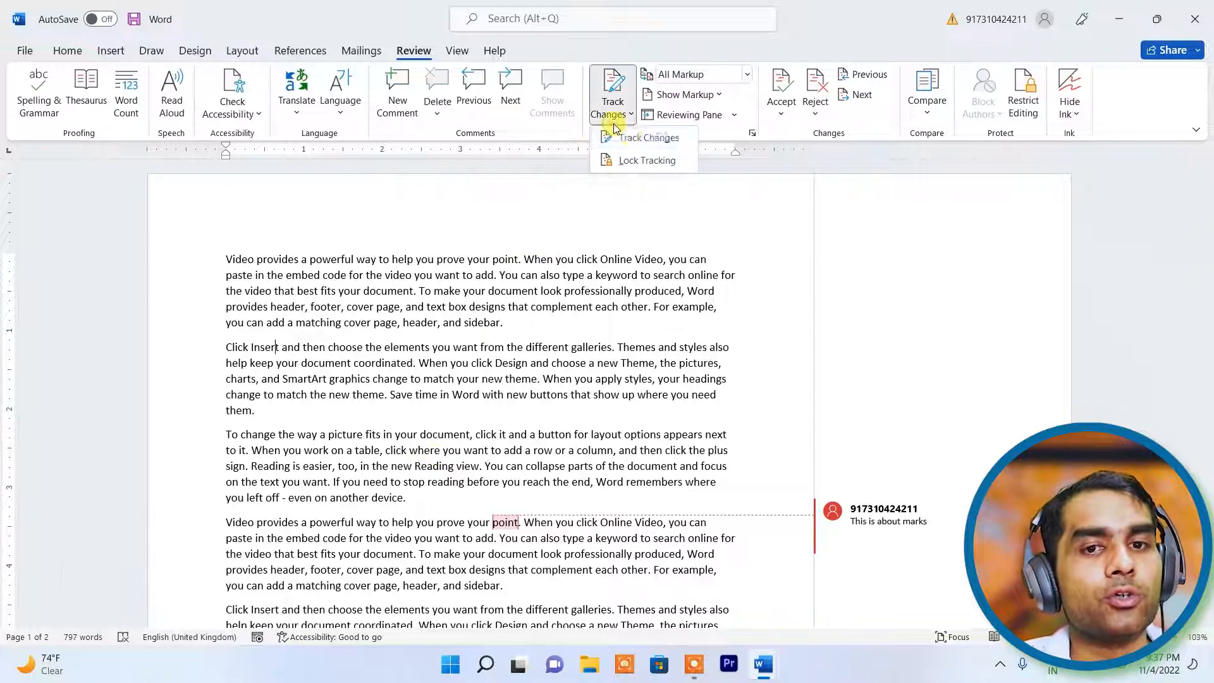
- Turn on Track Changes and make a tracked 'aw' edit in the text
{"action": "left_click", "coordinate": [640, 140]}
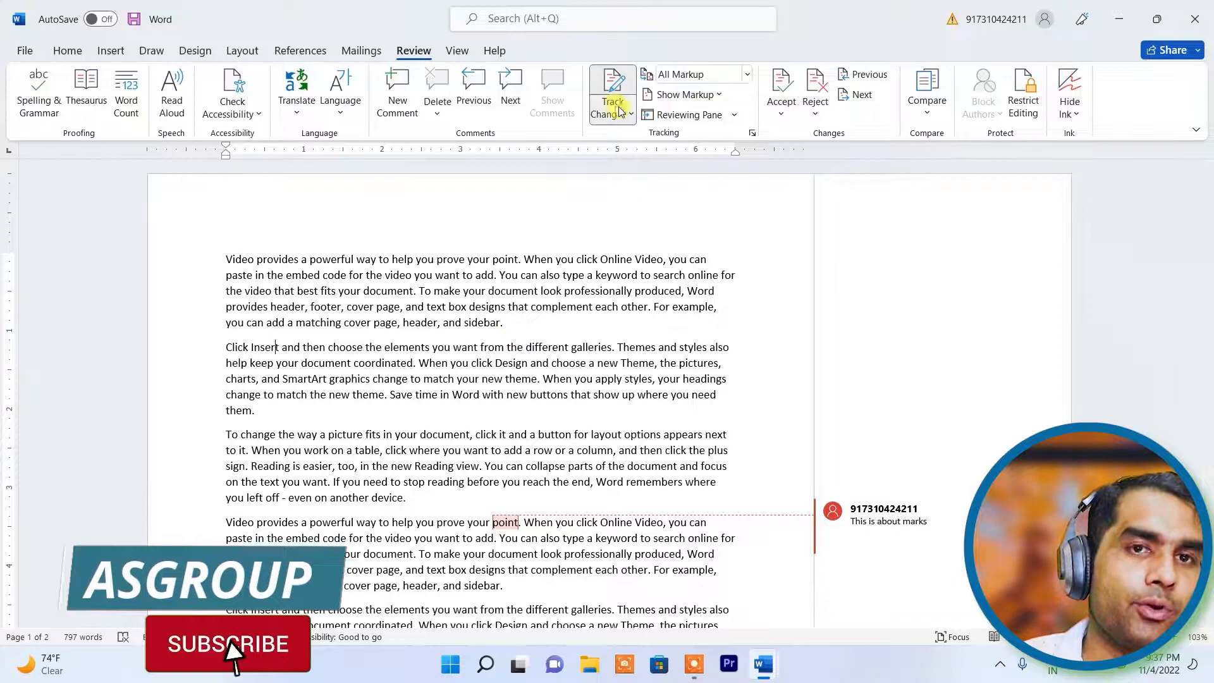
{"action": "scroll", "coordinate": [427, 304], "scroll_direction": "down", "scroll_amount": 5}
{"action": "scroll", "coordinate": [430, 304], "scroll_direction": "down", "scroll_amount": 2}
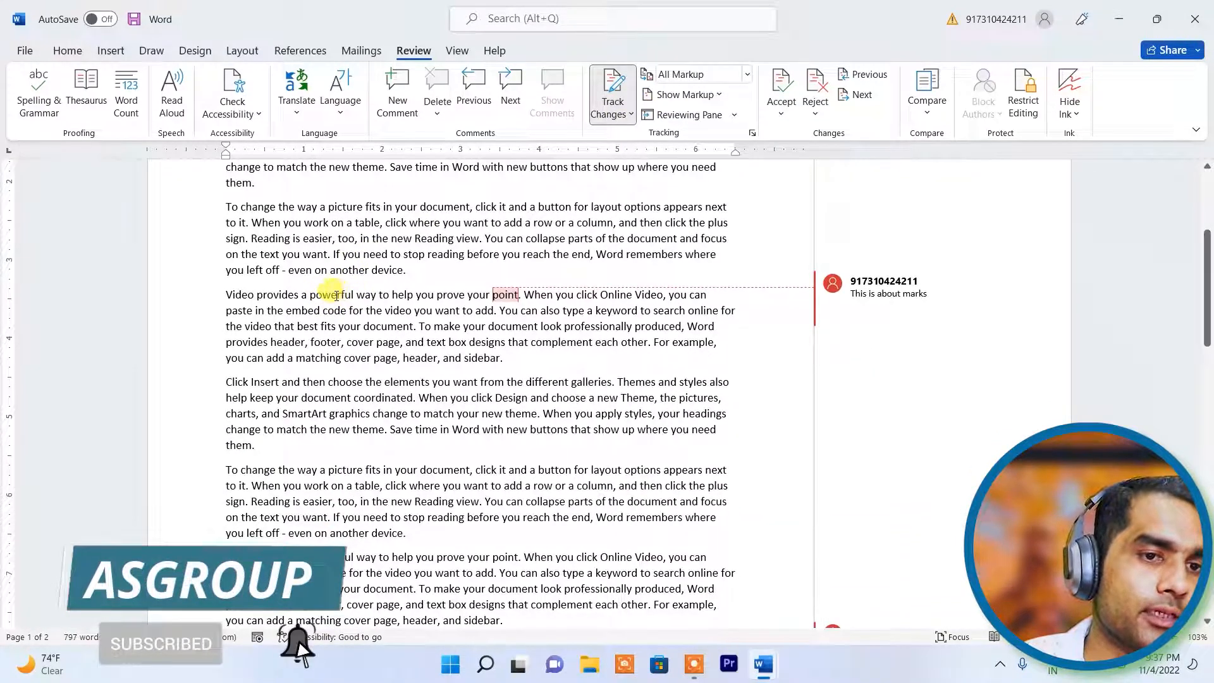
{"action": "key", "text": "BackSpace"}
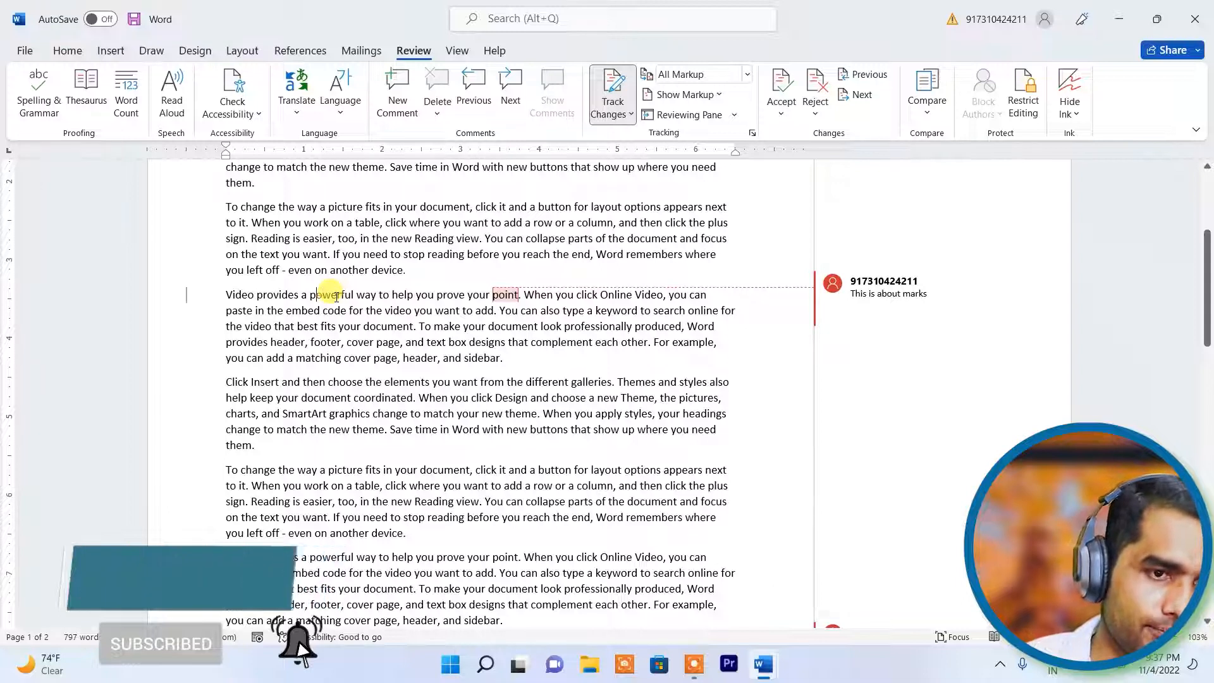
{"action": "type", "text": "a"}
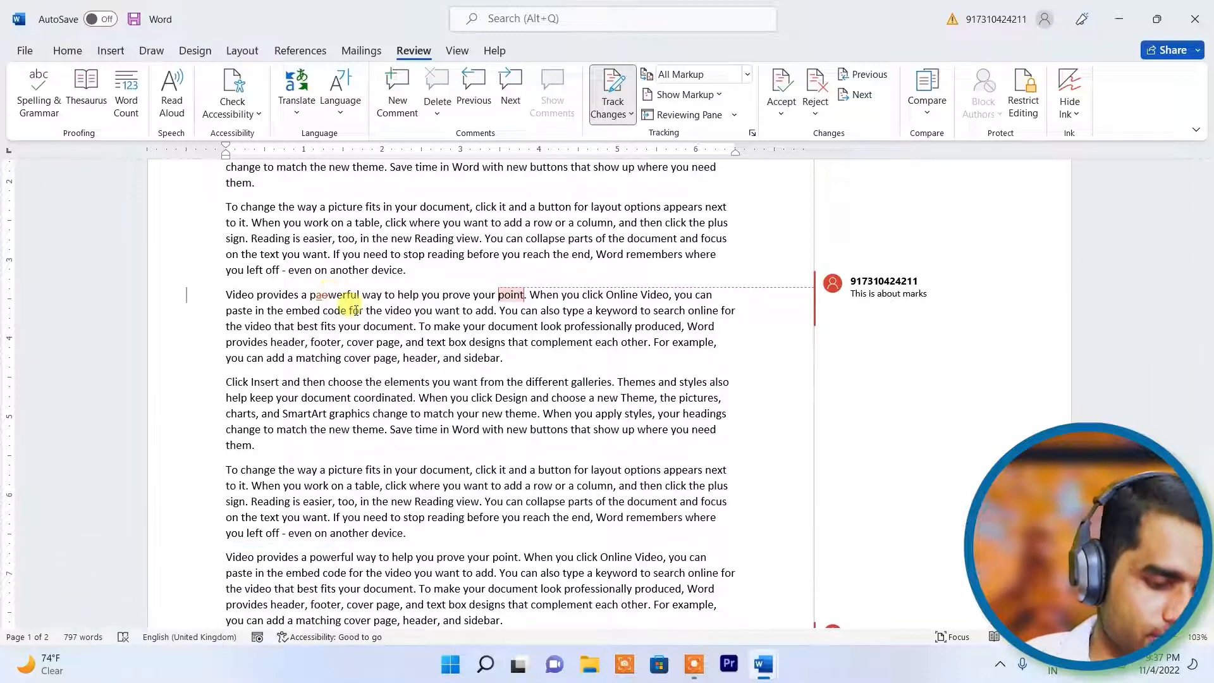
{"action": "type", "text": "we"}
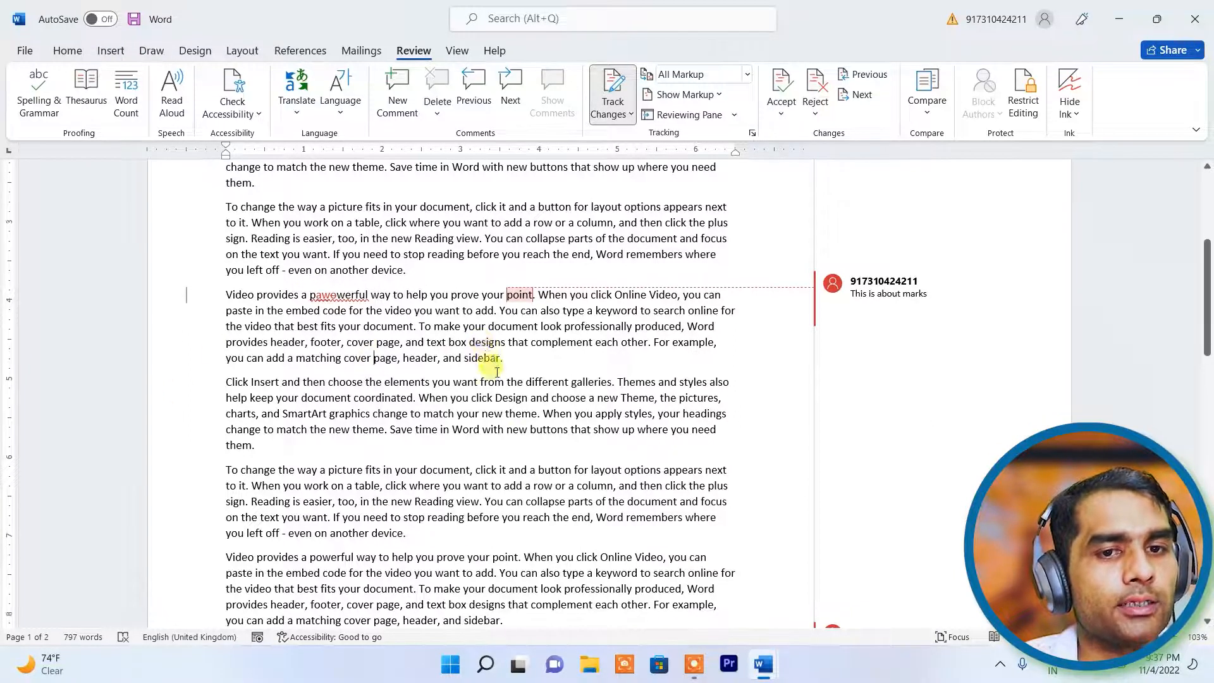
{"action": "scroll", "coordinate": [493, 377], "scroll_direction": "down", "scroll_amount": 4}
{"action": "scroll", "coordinate": [497, 380], "scroll_direction": "down", "scroll_amount": 3}
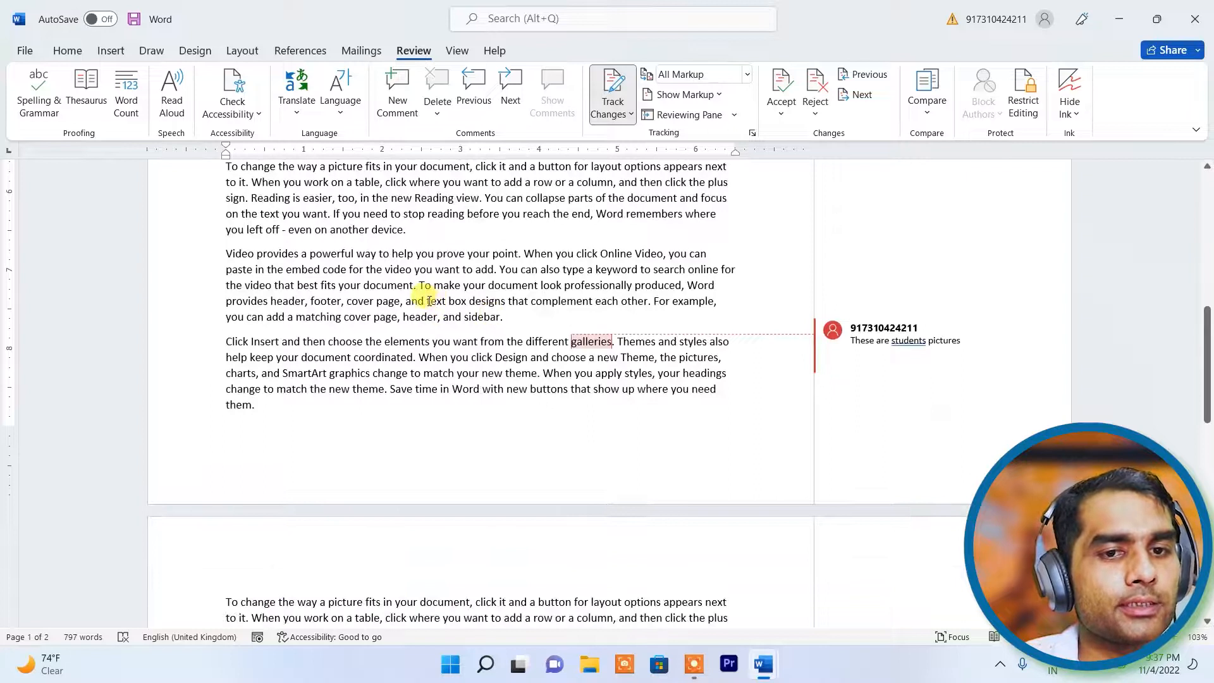
- Change 'text' to 'taext' as a tracked edit and open the Track Changes options
{"action": "left_click", "coordinate": [436, 301]}
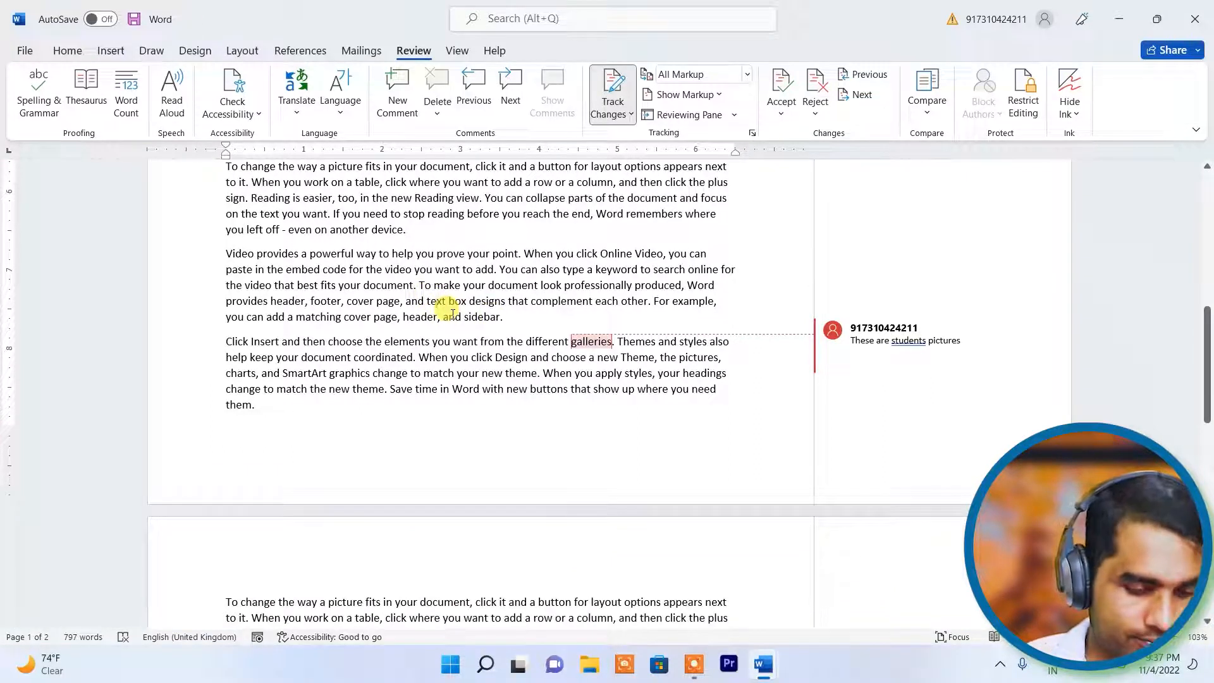
{"action": "key", "text": "BackSpace"}
{"action": "type", "text": "a"}
{"action": "left_click", "coordinate": [408, 373]}
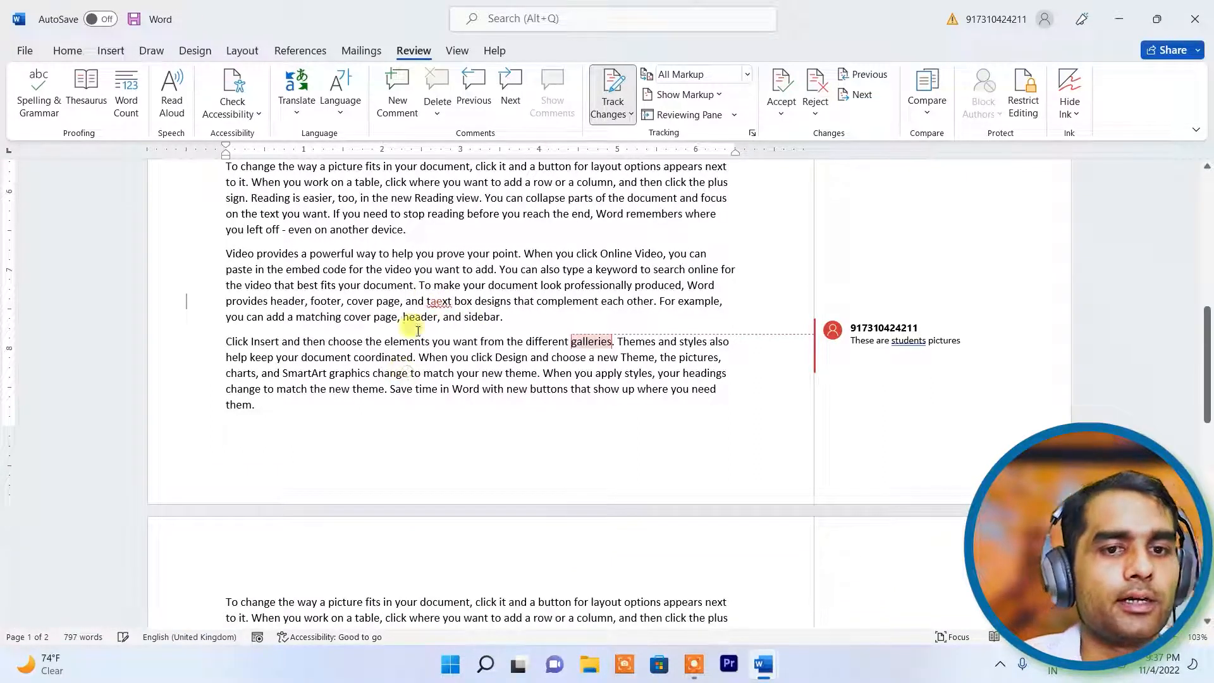
{"action": "left_click", "coordinate": [444, 301]}
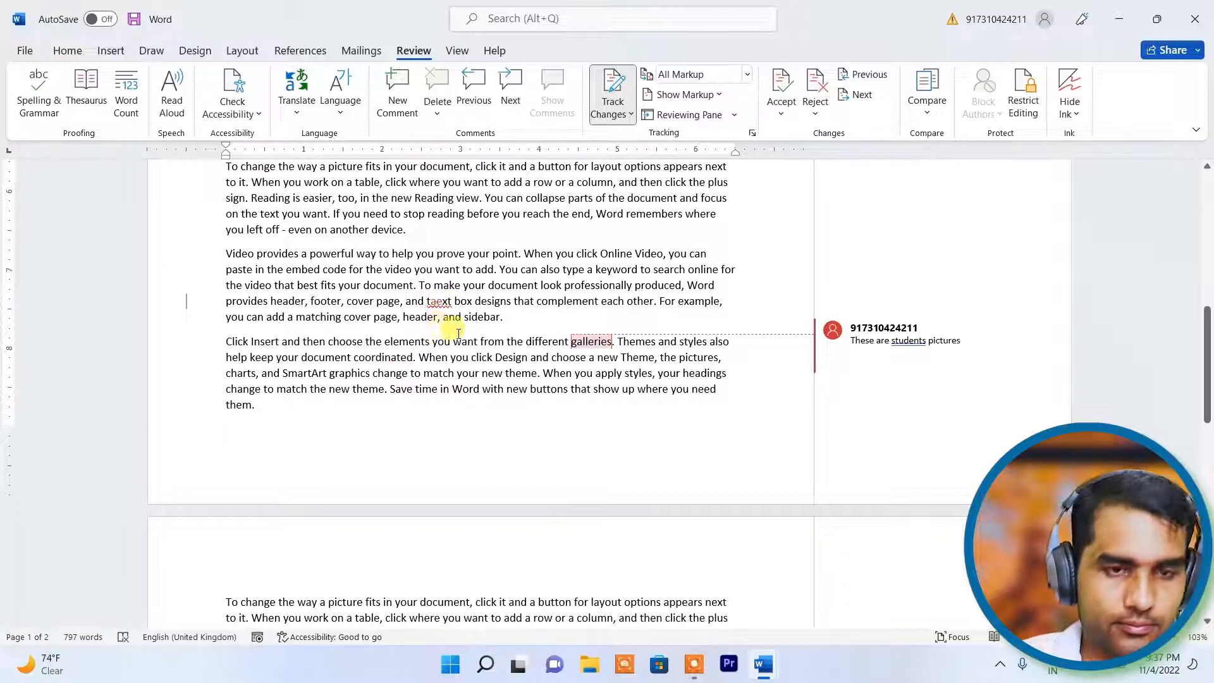
{"action": "left_click", "coordinate": [442, 301]}
{"action": "left_click", "coordinate": [465, 407]}
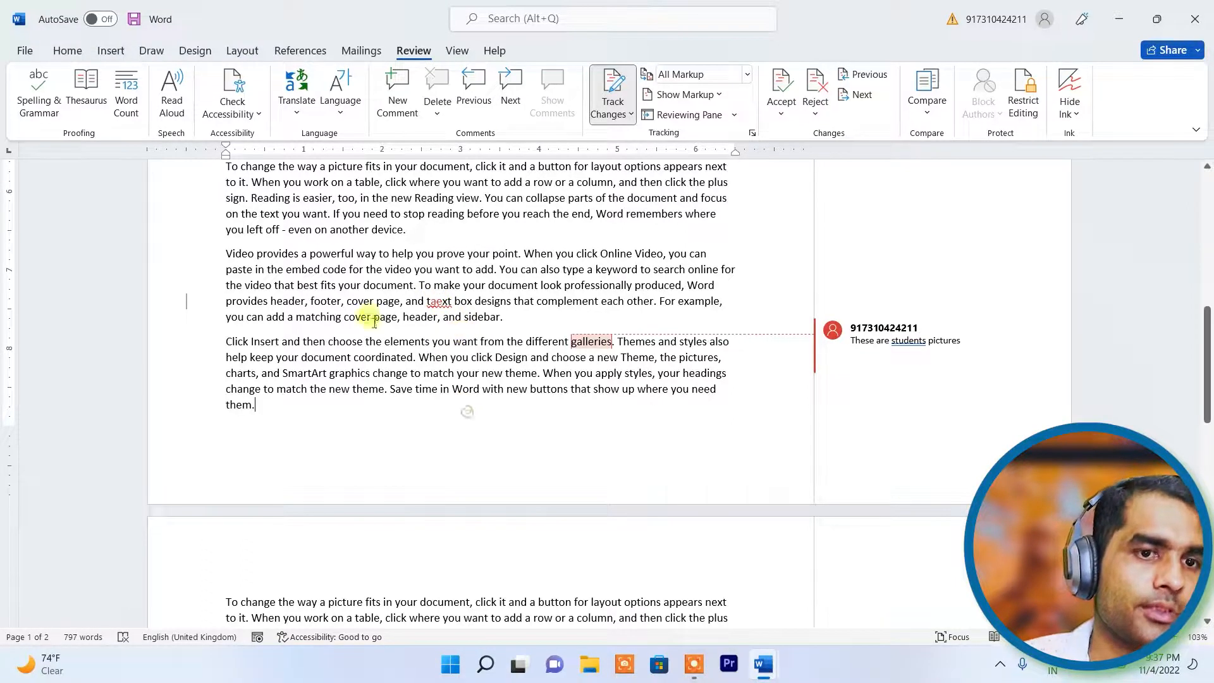
{"action": "scroll", "coordinate": [588, 316], "scroll_direction": "up", "scroll_amount": 1}
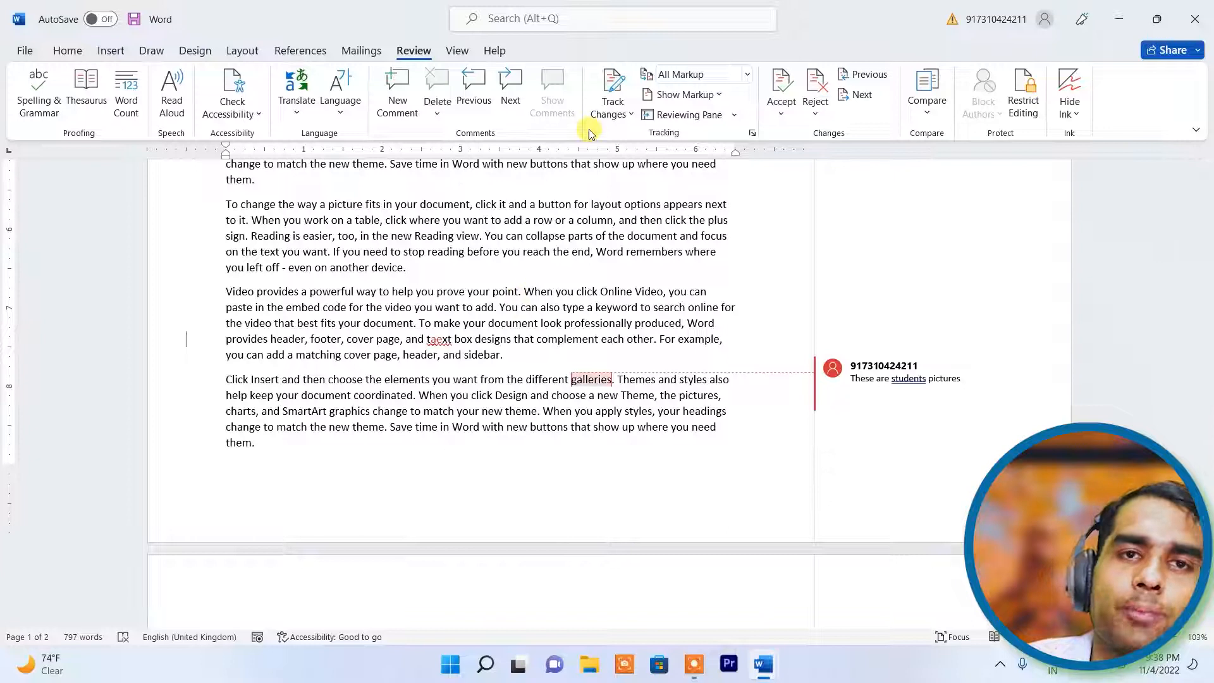
{"action": "left_click", "coordinate": [624, 113]}
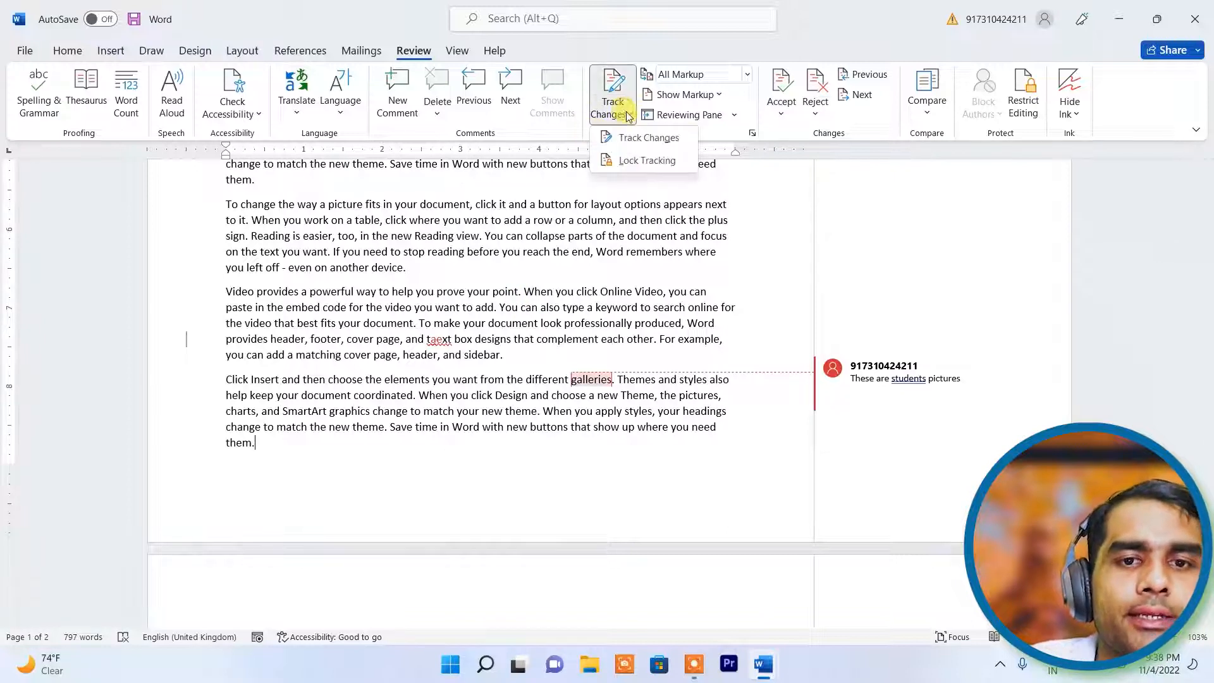
- Lock tracking with a password, entering and confirming it
{"action": "left_click", "coordinate": [629, 159]}
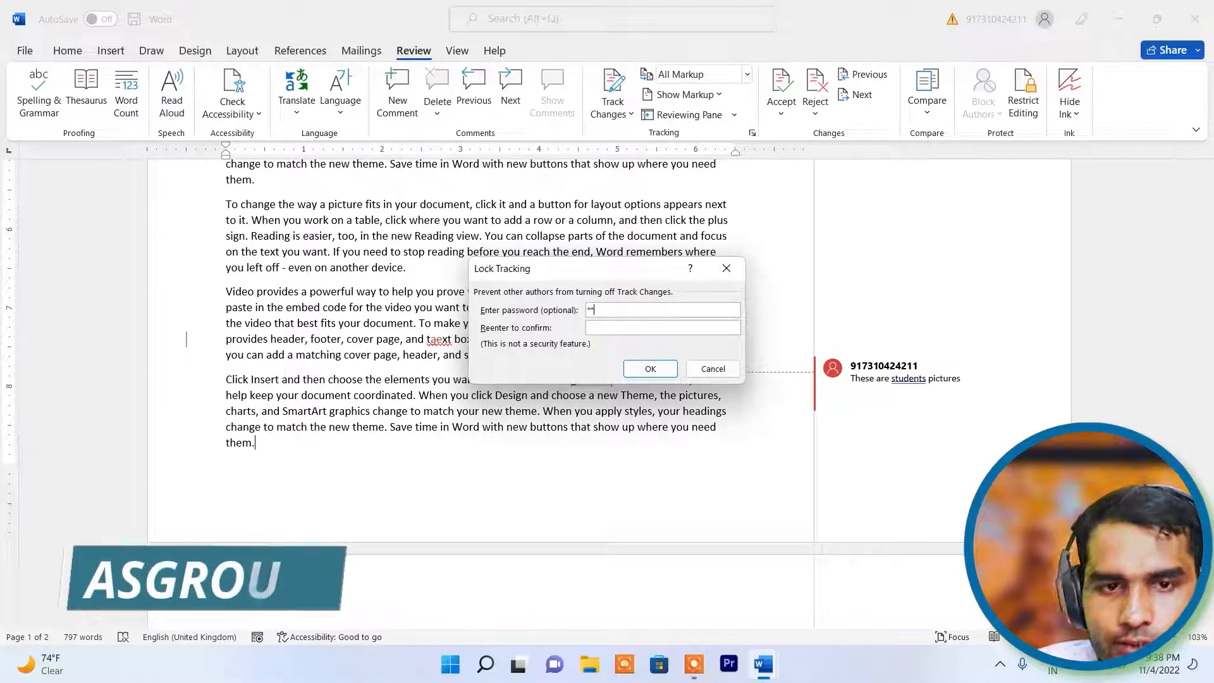
{"action": "type", "text": "123"}
{"action": "key", "text": "Tab"}
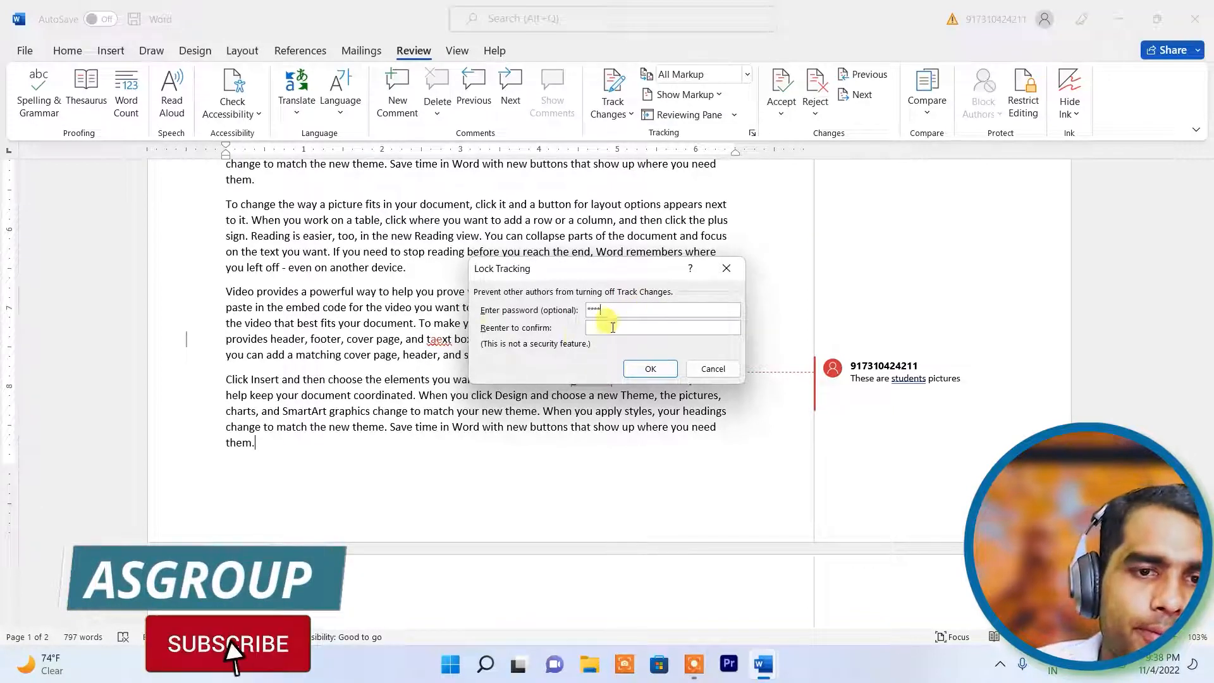
{"action": "type", "text": "1234"}
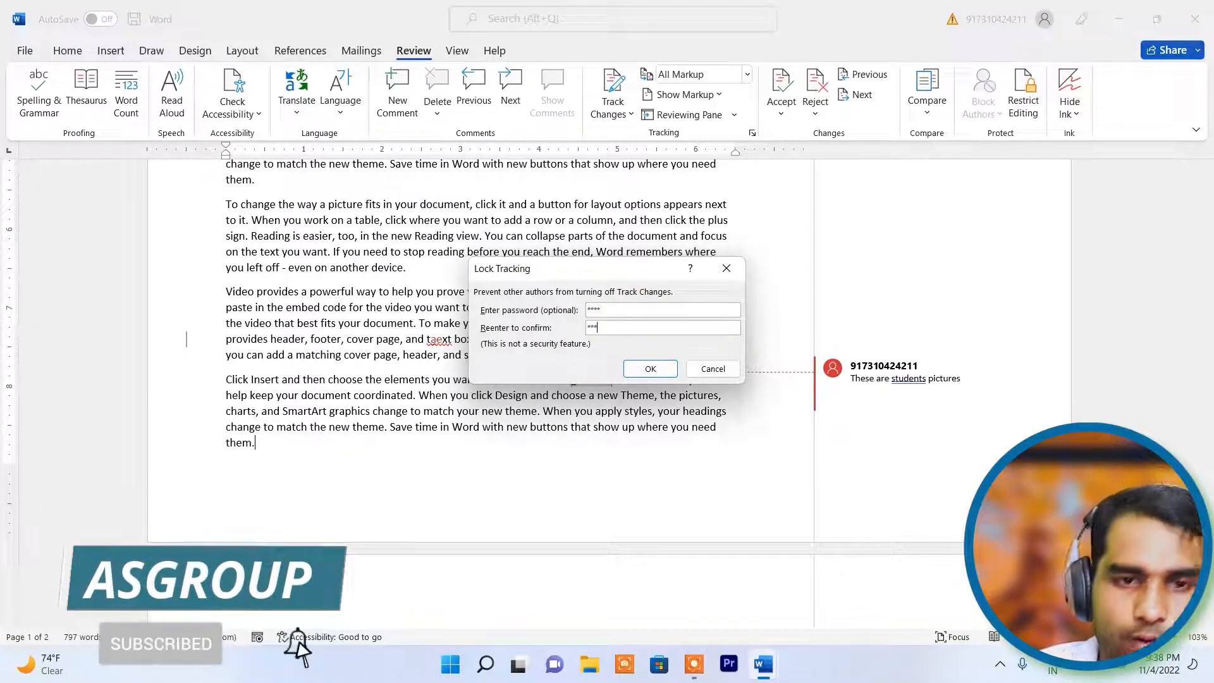
{"action": "left_click", "coordinate": [625, 372]}
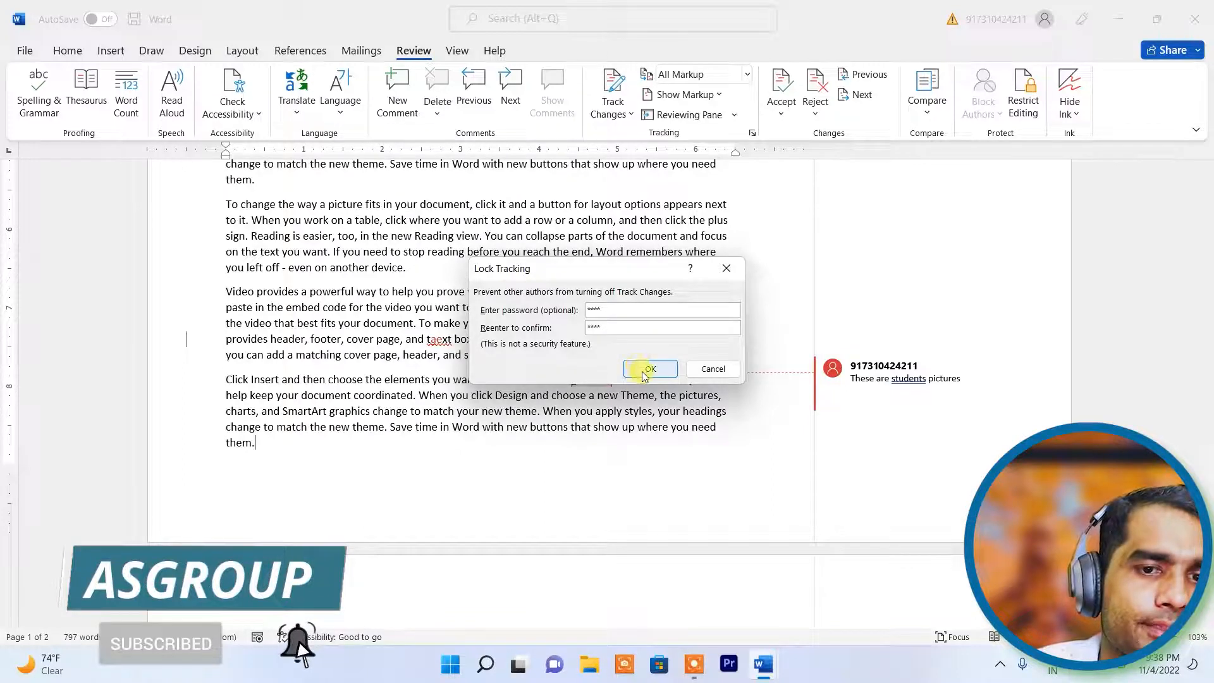
{"action": "left_click", "coordinate": [616, 115]}
- Type test text 'fgghfgfh' into 'stop', unlock tracking with the password, and turn tracking off
{"action": "left_click", "coordinate": [482, 255]}
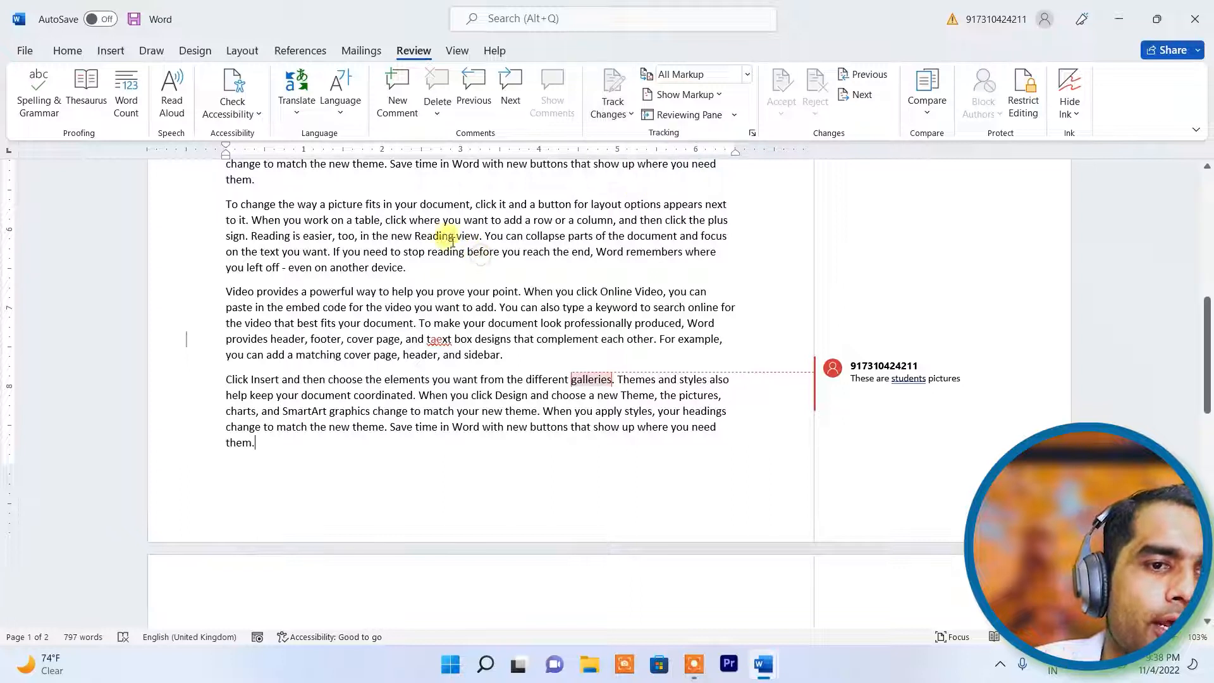
{"action": "type", "text": "fgghfg"}
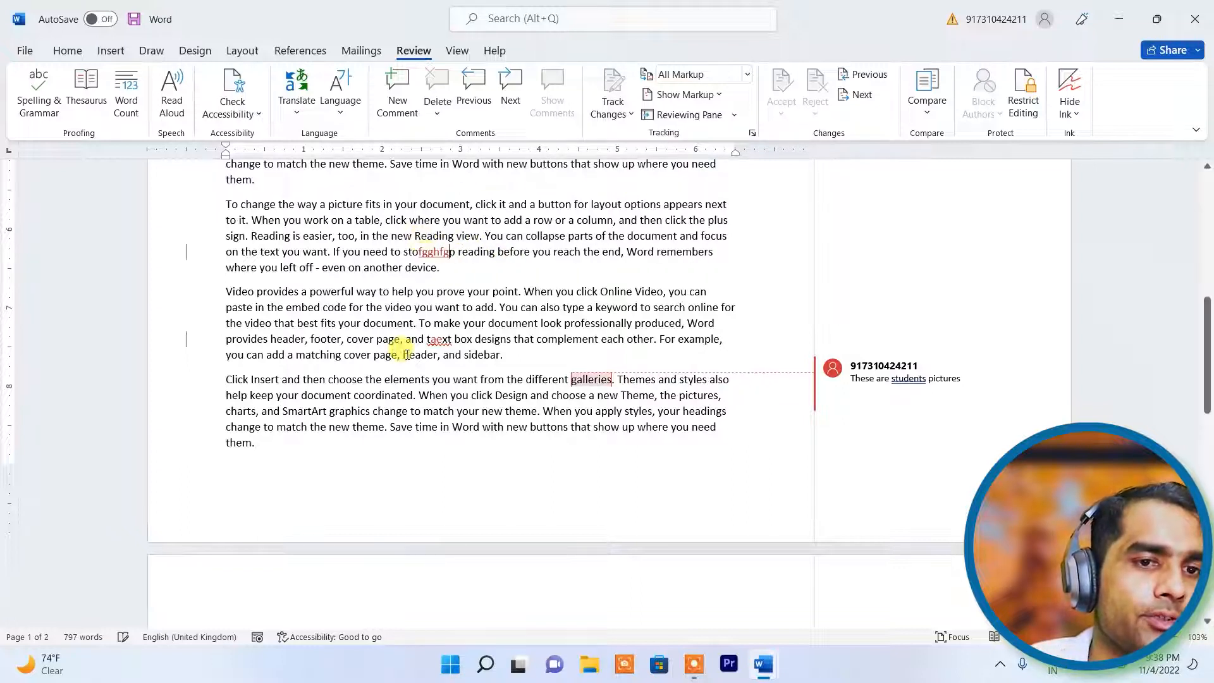
{"action": "type", "text": "fh"}
{"action": "left_click", "coordinate": [438, 462]}
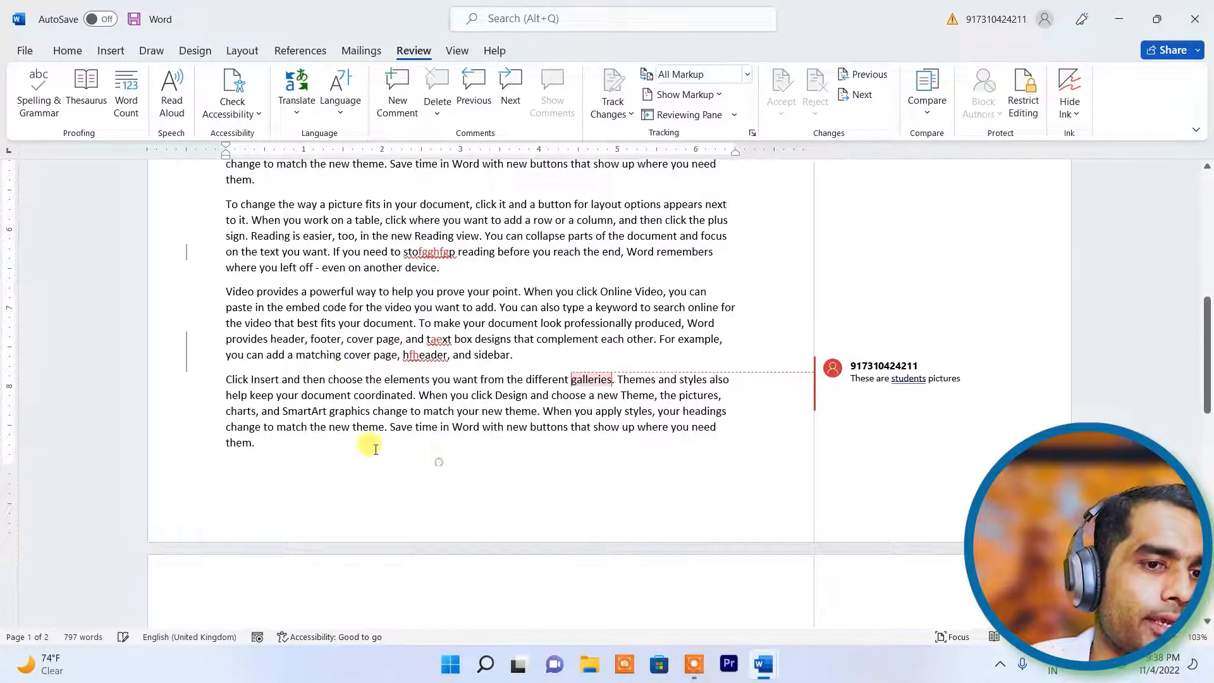
{"action": "left_click", "coordinate": [629, 115]}
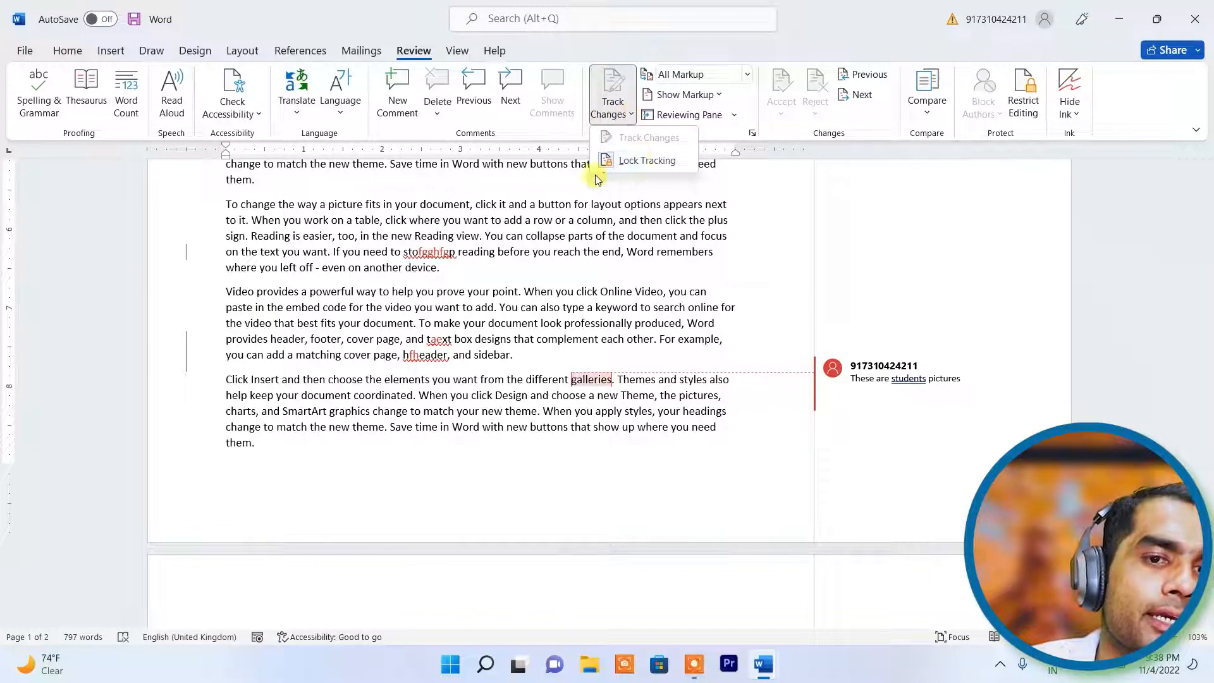
{"action": "left_click", "coordinate": [646, 165]}
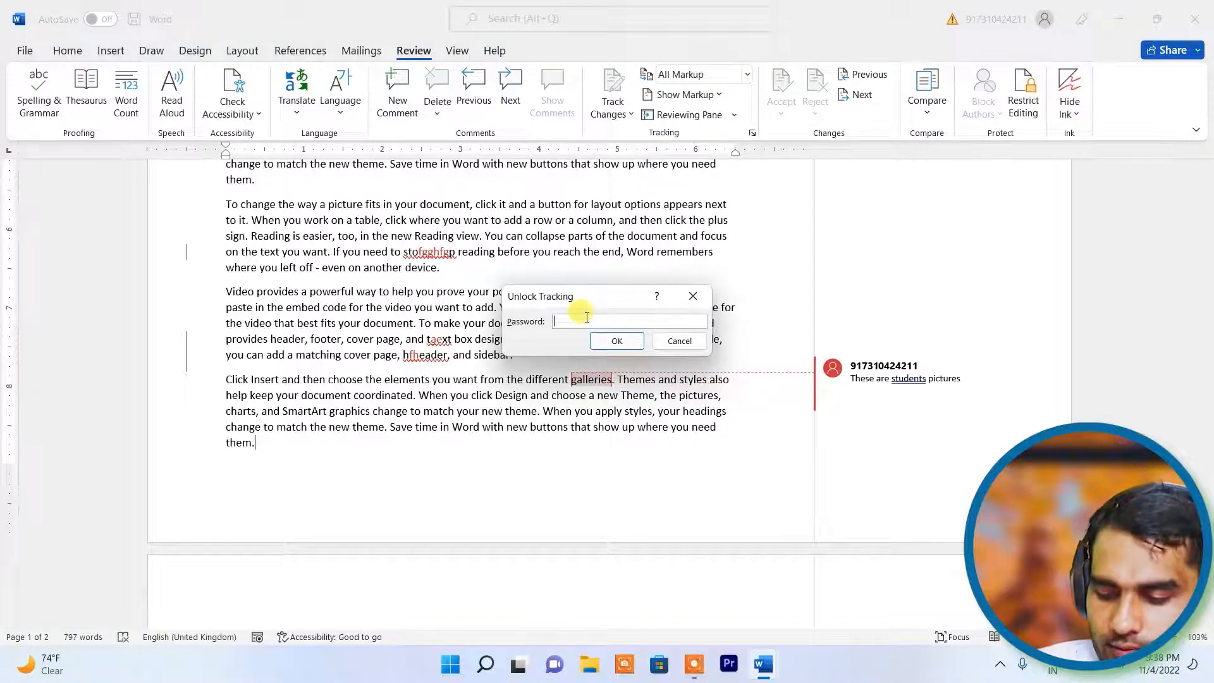
{"action": "key", "text": "Return"}
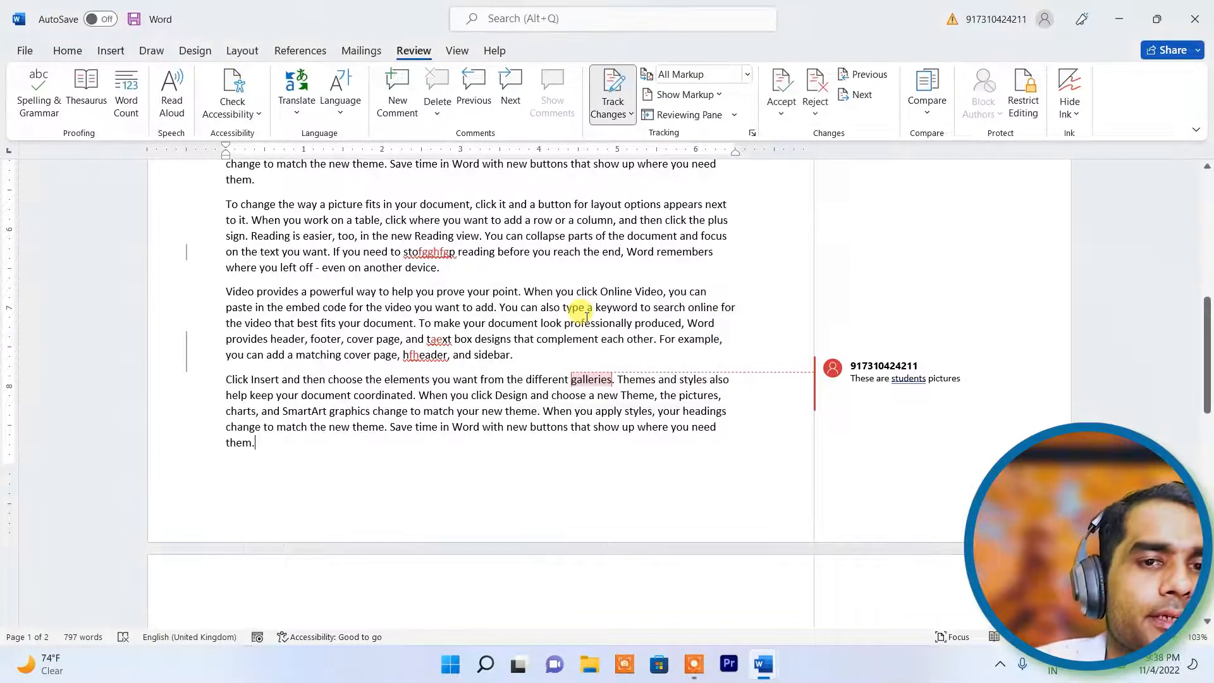
{"action": "left_click", "coordinate": [604, 104]}
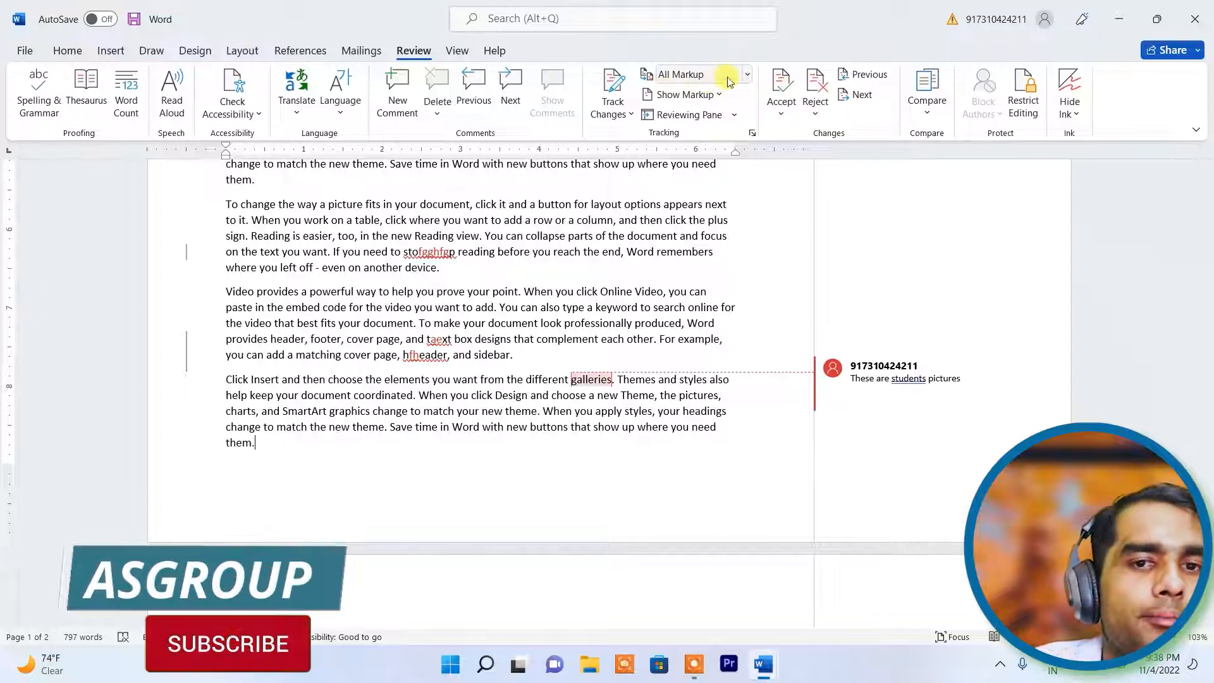
- Switch Display for Review to Simple Markup and back to All Markup, then scroll through the edits
{"action": "scroll", "coordinate": [588, 278], "scroll_direction": "up", "scroll_amount": 10}
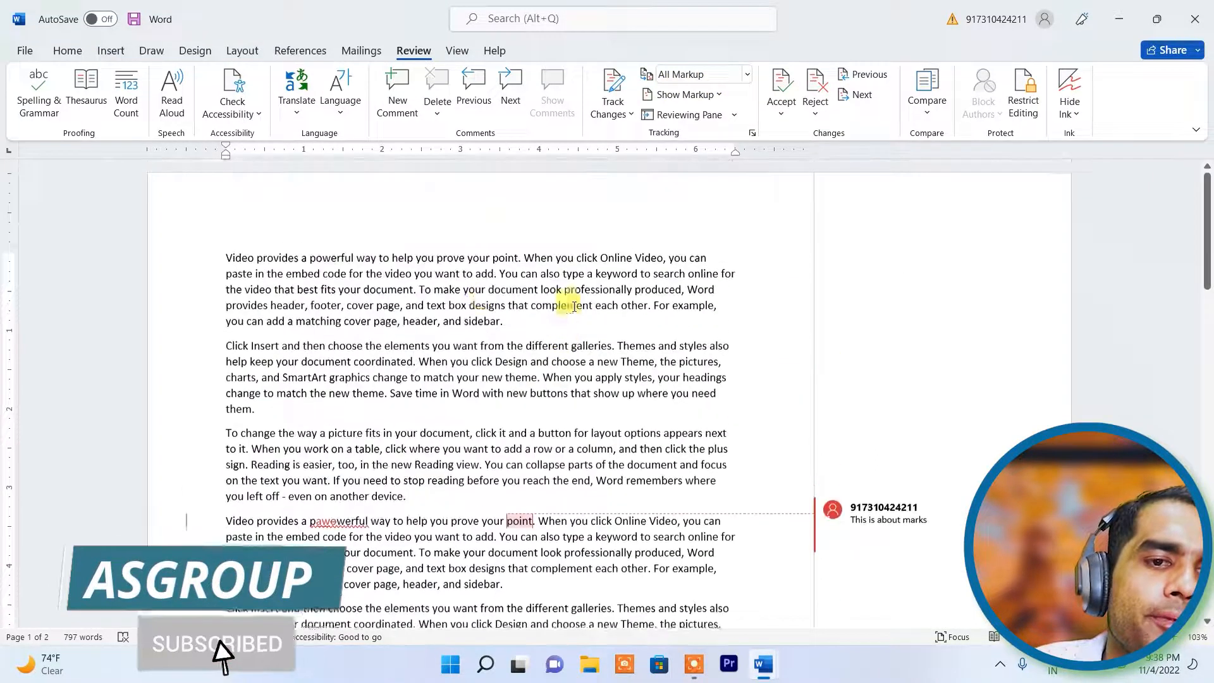
{"action": "left_click", "coordinate": [747, 75]}
{"action": "left_click", "coordinate": [697, 94]}
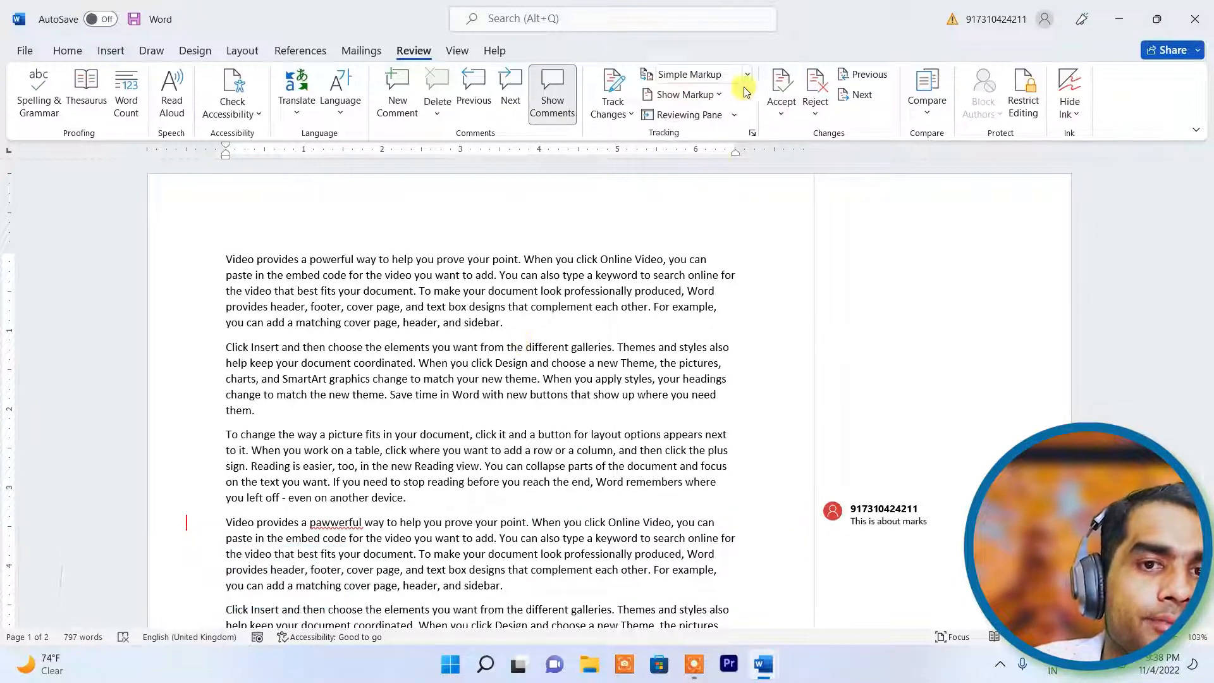
{"action": "left_click", "coordinate": [748, 76]}
{"action": "left_click", "coordinate": [704, 116]}
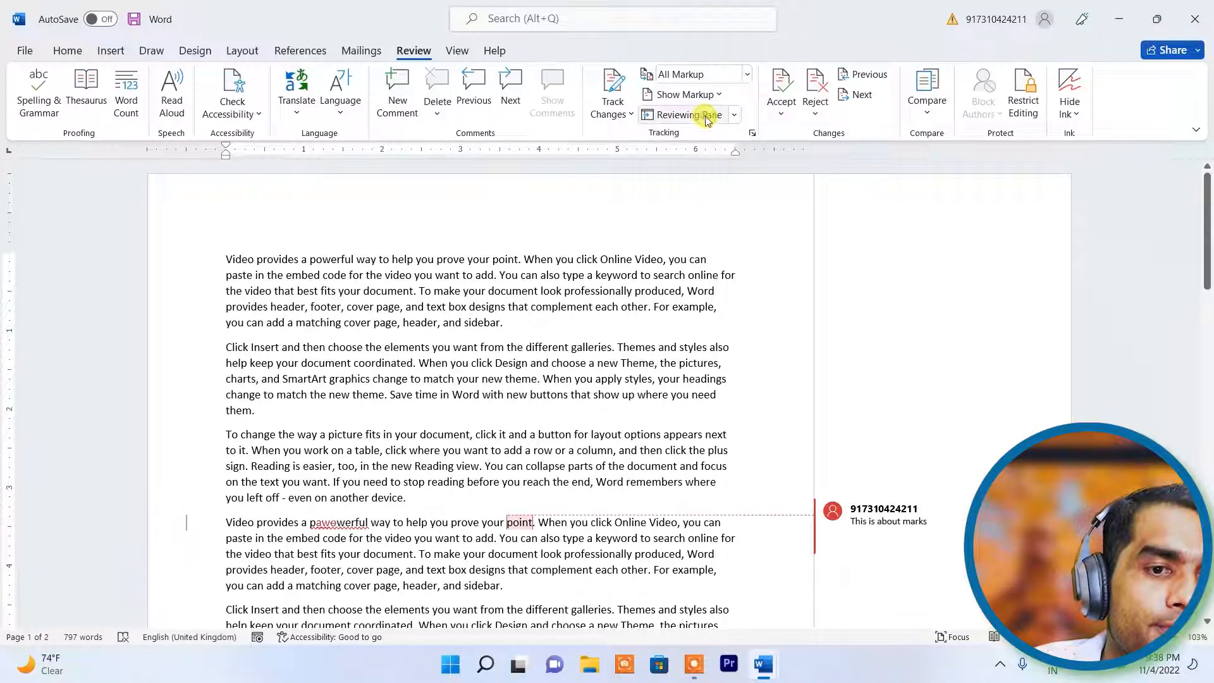
{"action": "scroll", "coordinate": [542, 482], "scroll_direction": "down", "scroll_amount": 2}
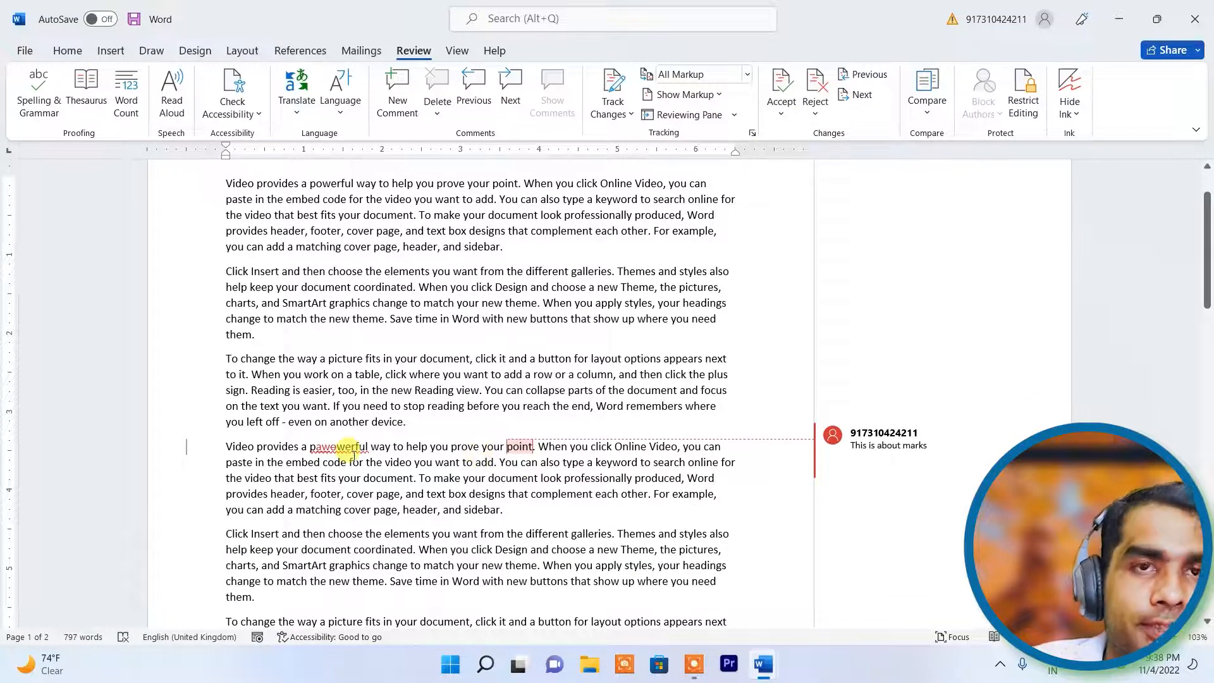
{"action": "scroll", "coordinate": [355, 452], "scroll_direction": "down", "scroll_amount": 6}
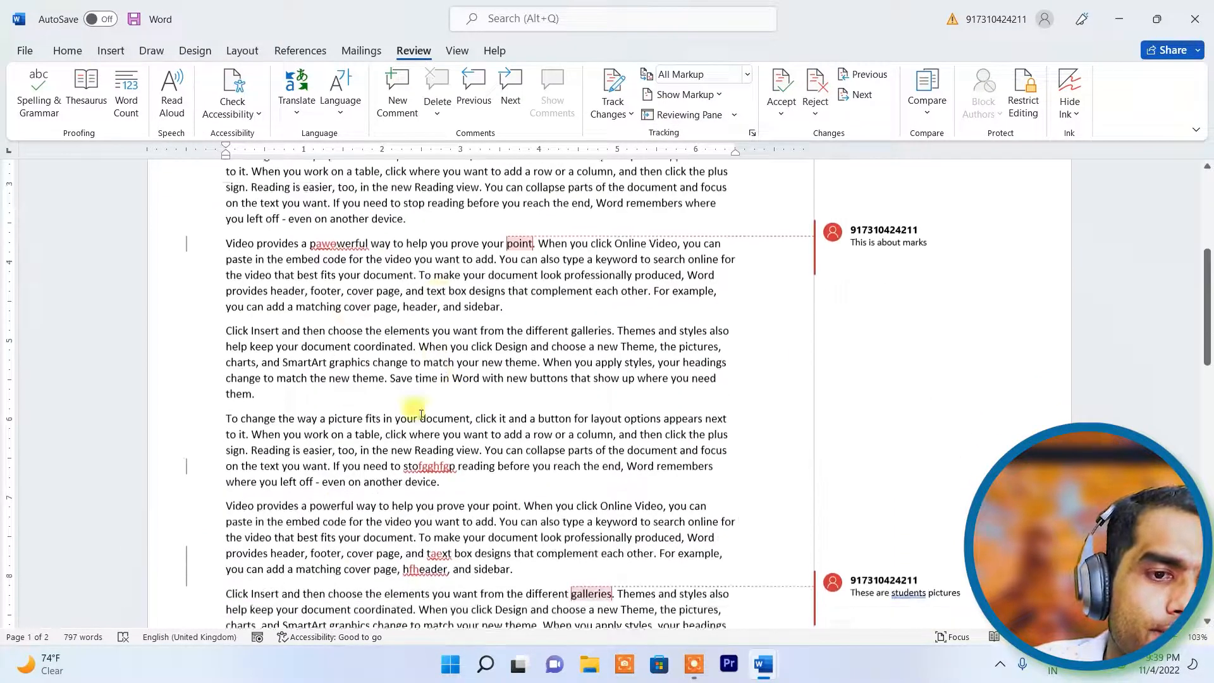
{"action": "scroll", "coordinate": [449, 533], "scroll_direction": "down", "scroll_amount": 2}
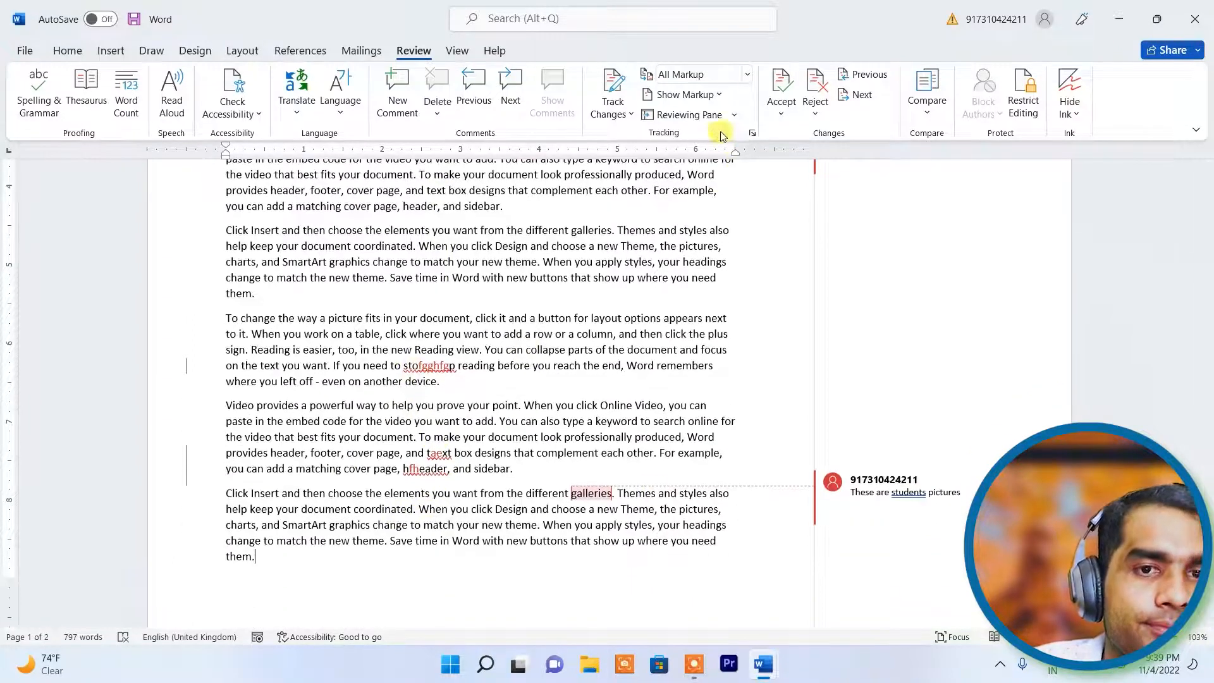
- Show the Original view, then switch Display for Review to Simple Markup
{"action": "left_click", "coordinate": [749, 77]}
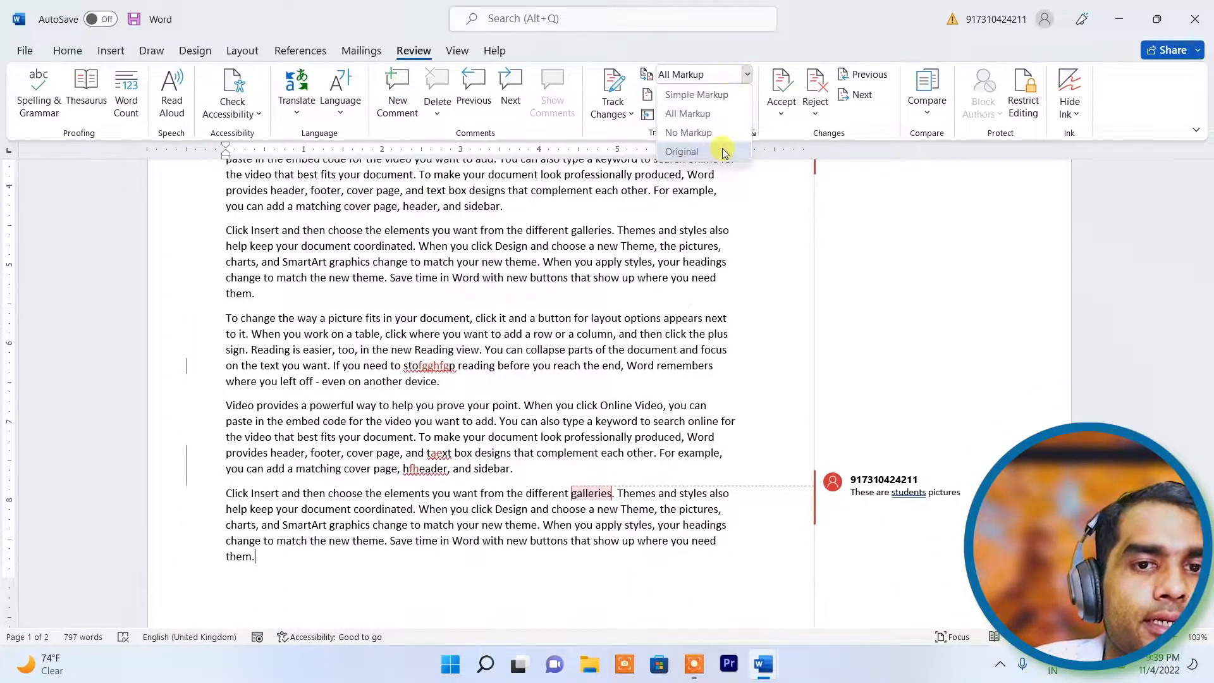
{"action": "left_click", "coordinate": [682, 152]}
{"action": "scroll", "coordinate": [577, 352], "scroll_direction": "up", "scroll_amount": 5}
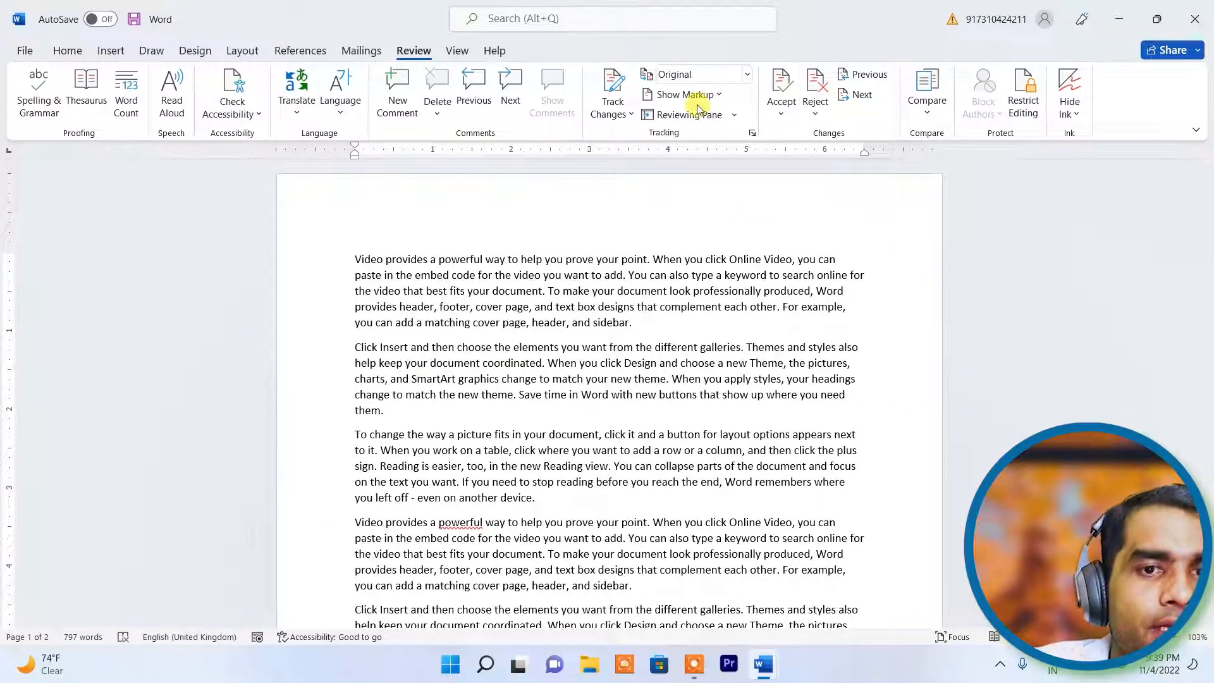
{"action": "left_click", "coordinate": [721, 96]}
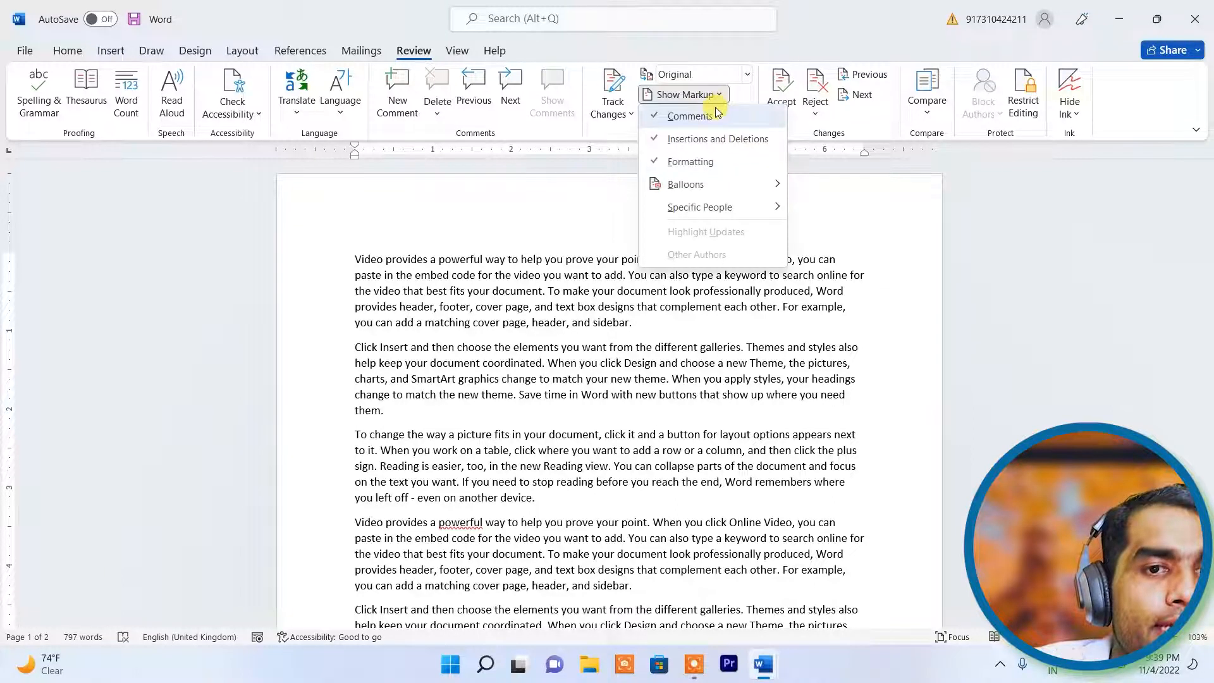
{"action": "left_click", "coordinate": [748, 75]}
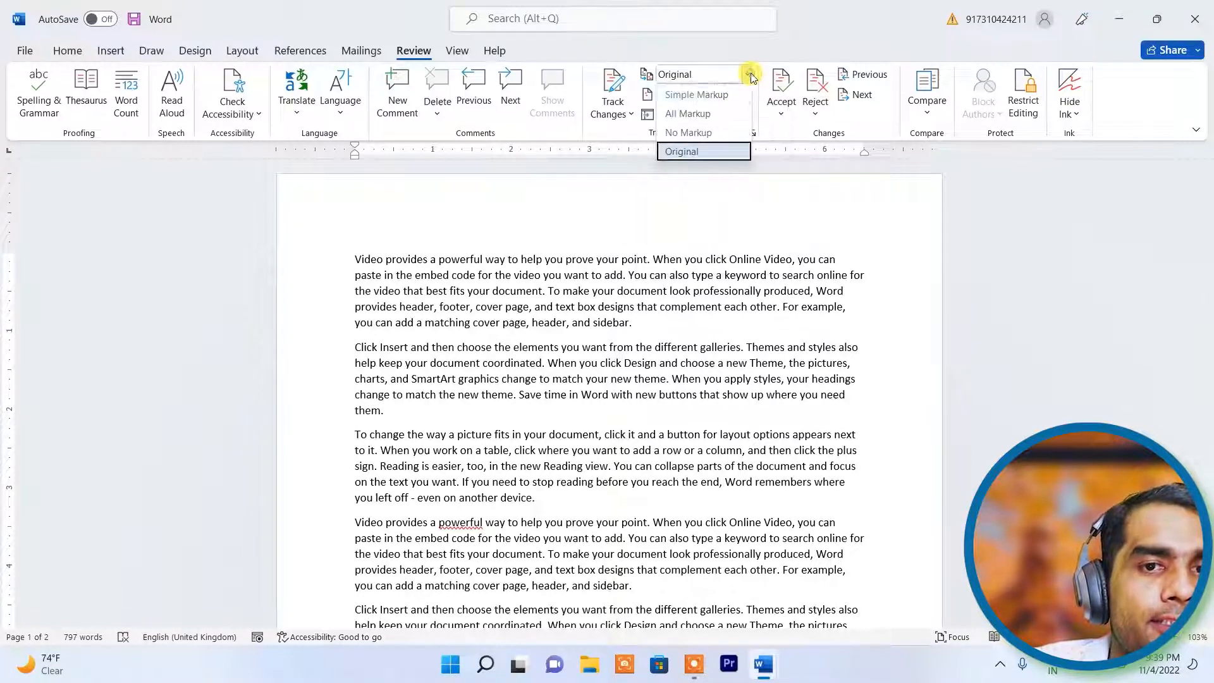
{"action": "left_click", "coordinate": [729, 98]}
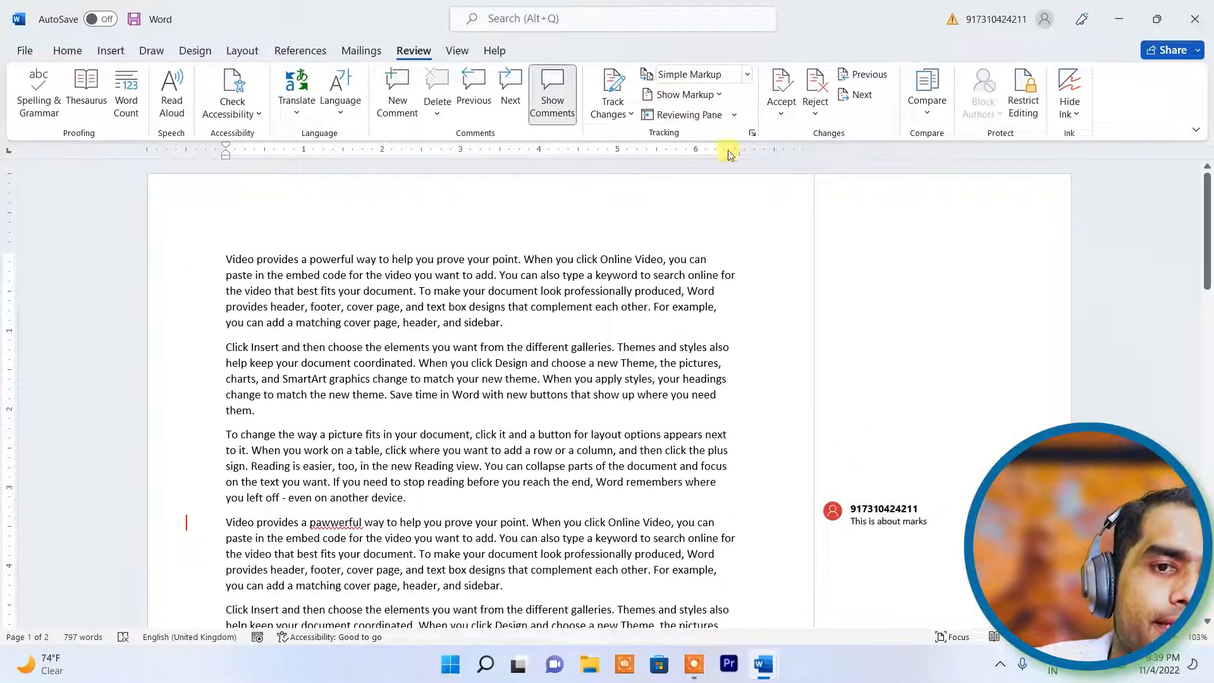
- In Show Markup, turn Comments off and back on, then close the list
{"action": "left_click", "coordinate": [721, 96]}
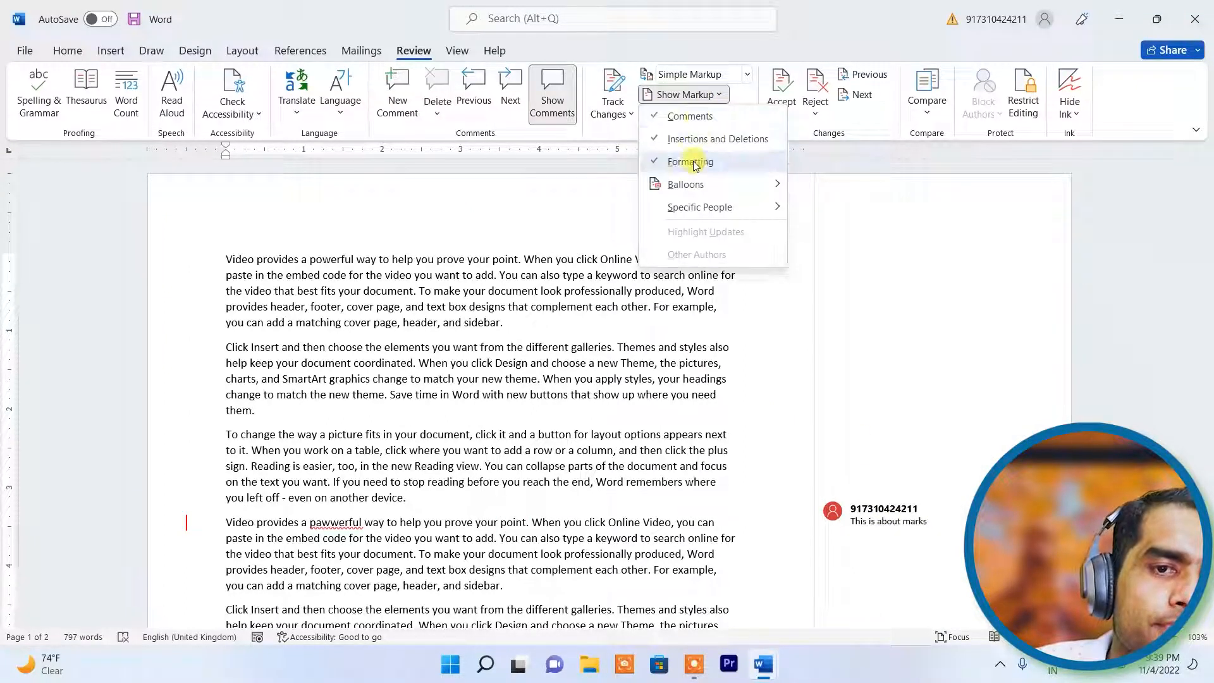
{"action": "left_click", "coordinate": [690, 116]}
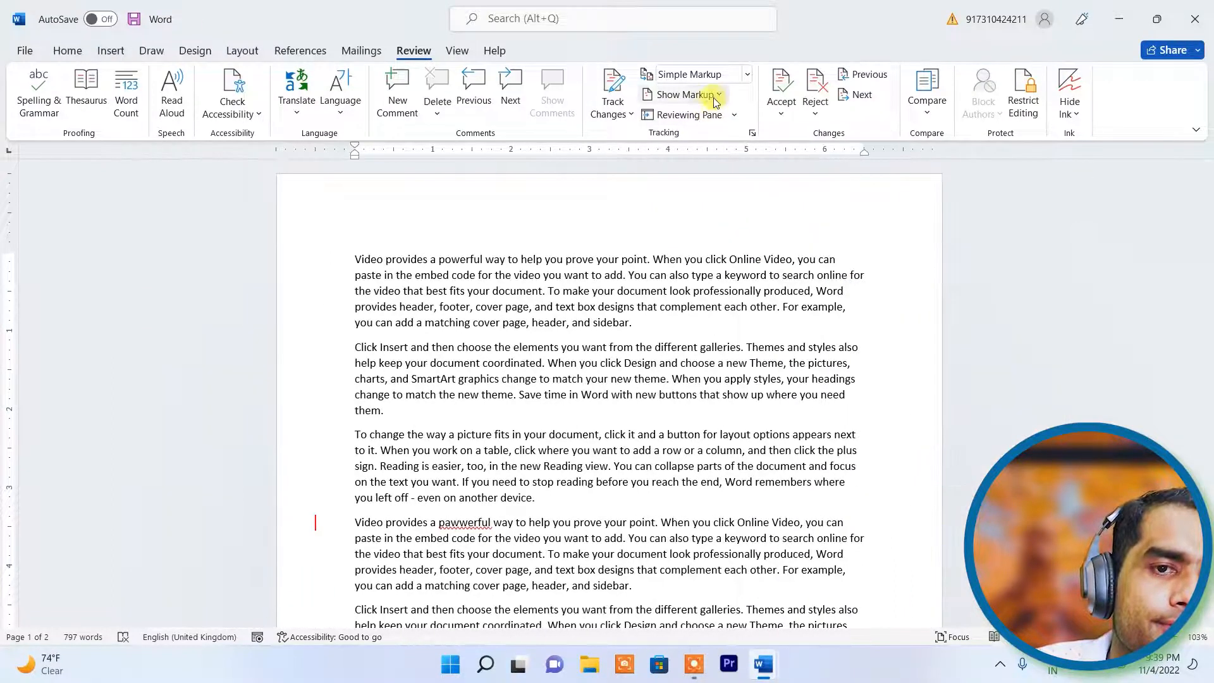
{"action": "left_click", "coordinate": [713, 94]}
{"action": "left_click", "coordinate": [709, 118]}
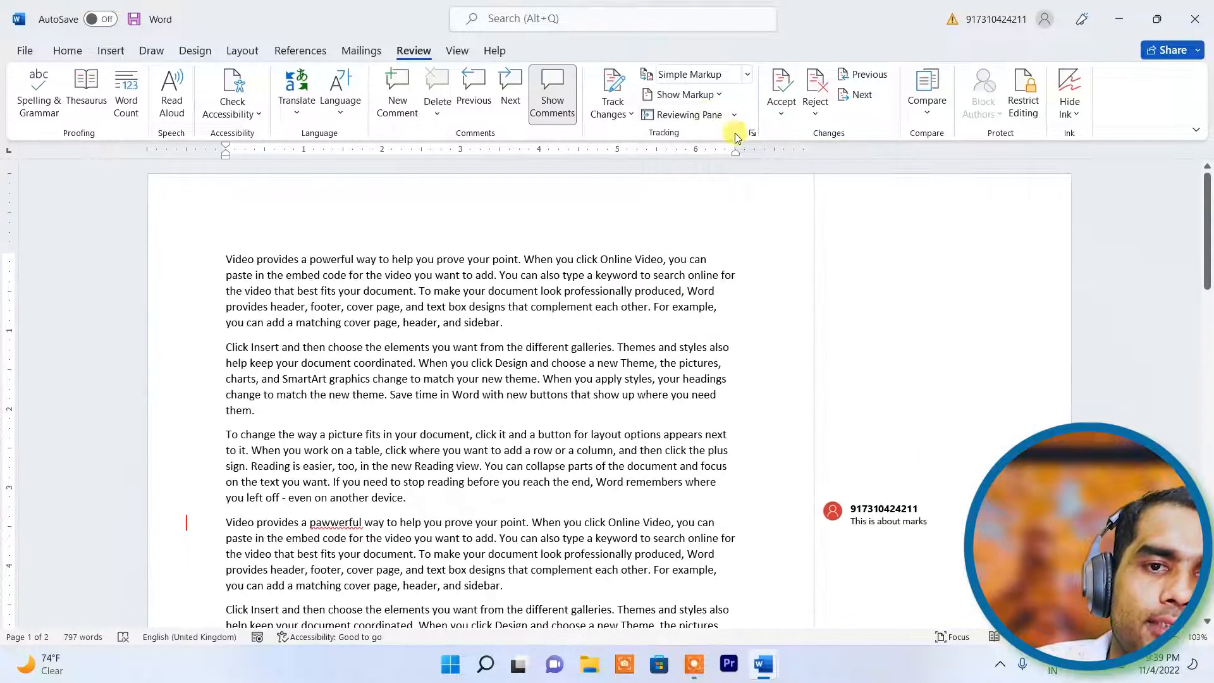
{"action": "left_click", "coordinate": [724, 95]}
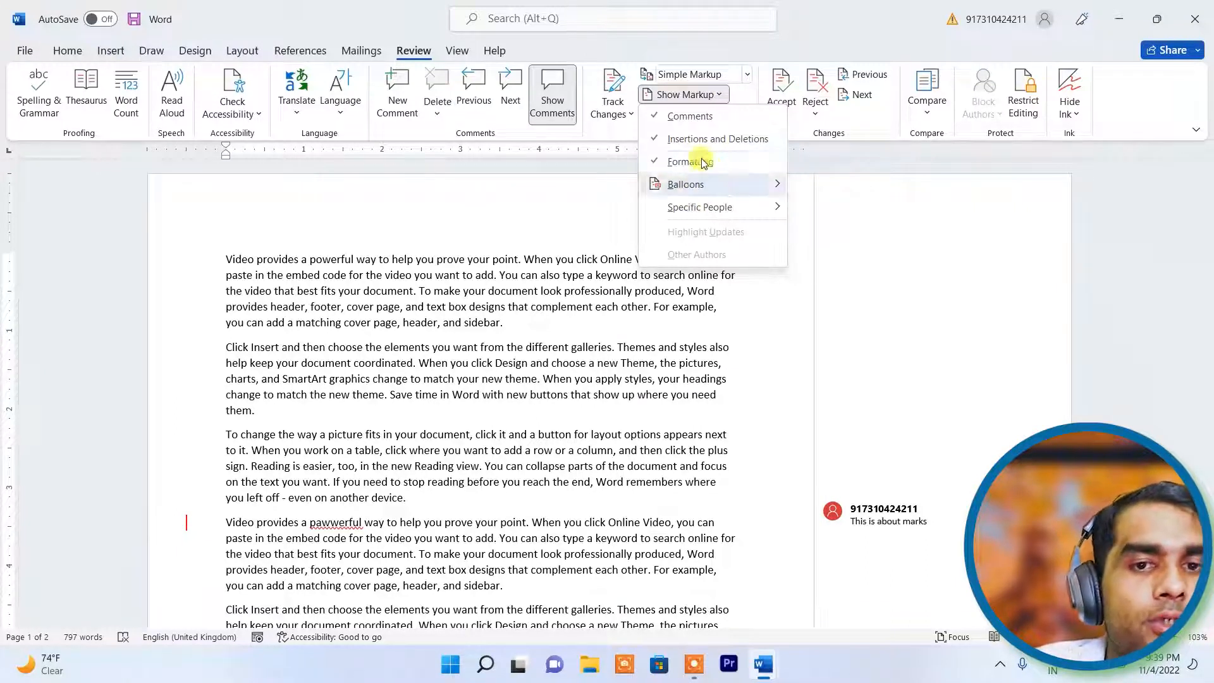
{"action": "left_click", "coordinate": [687, 367]}
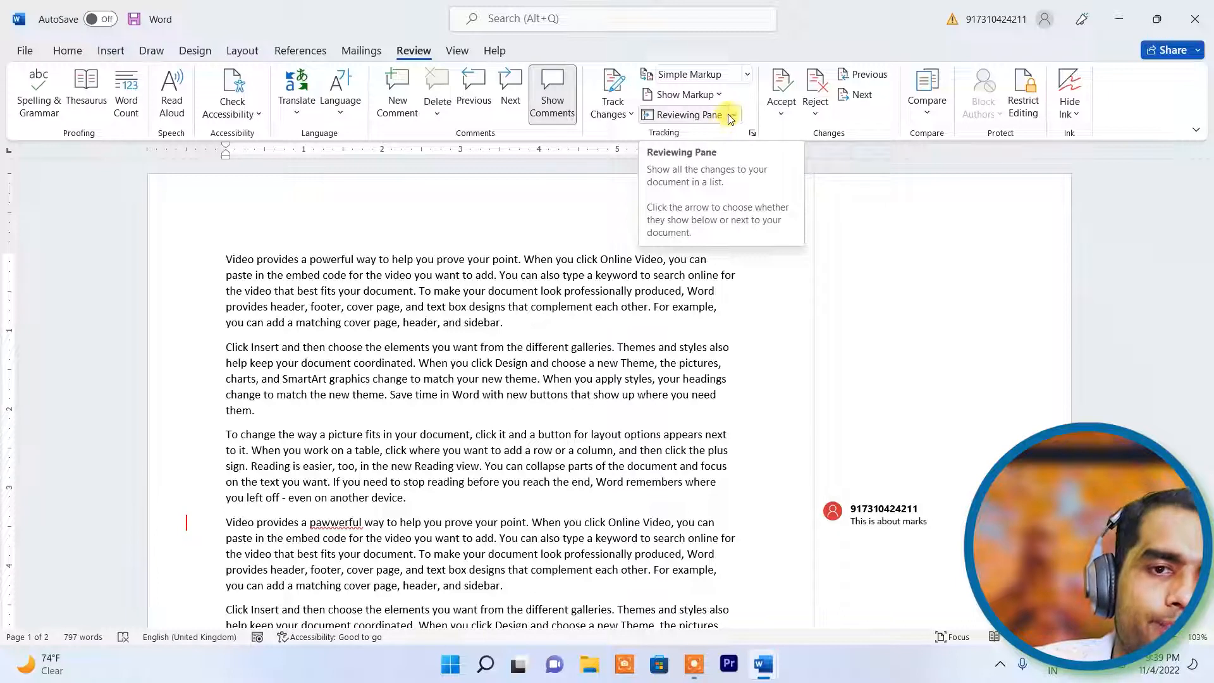
{"action": "left_click", "coordinate": [732, 116]}
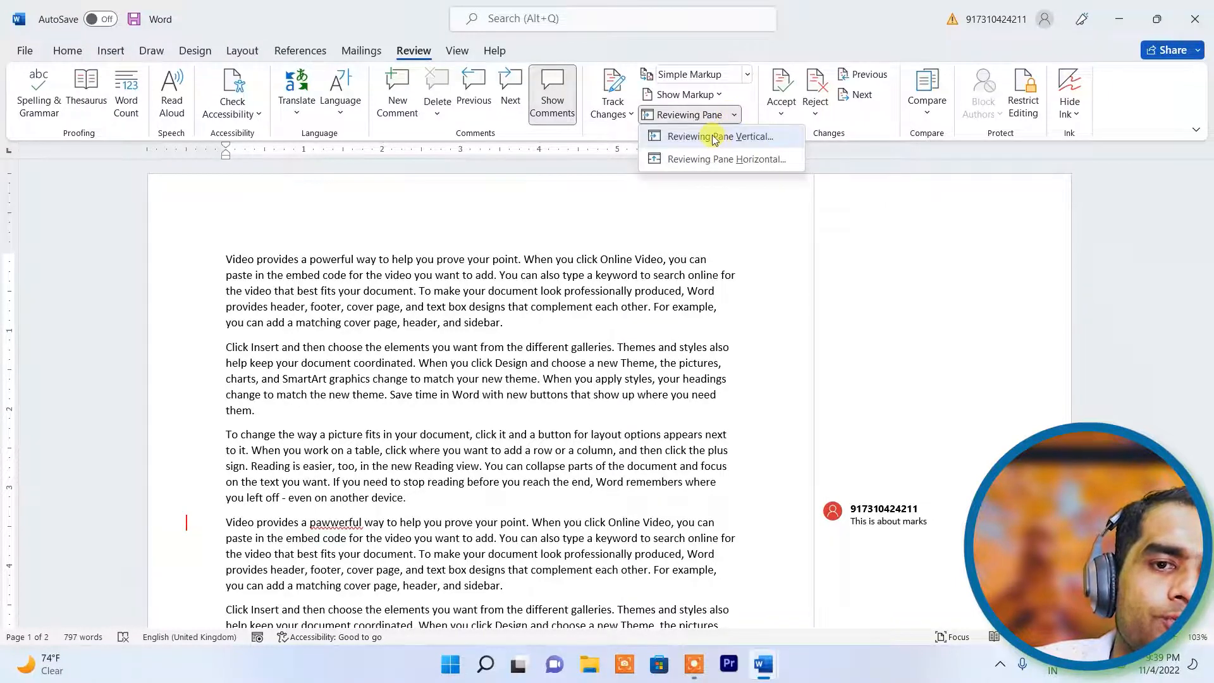
{"action": "left_click", "coordinate": [715, 139]}
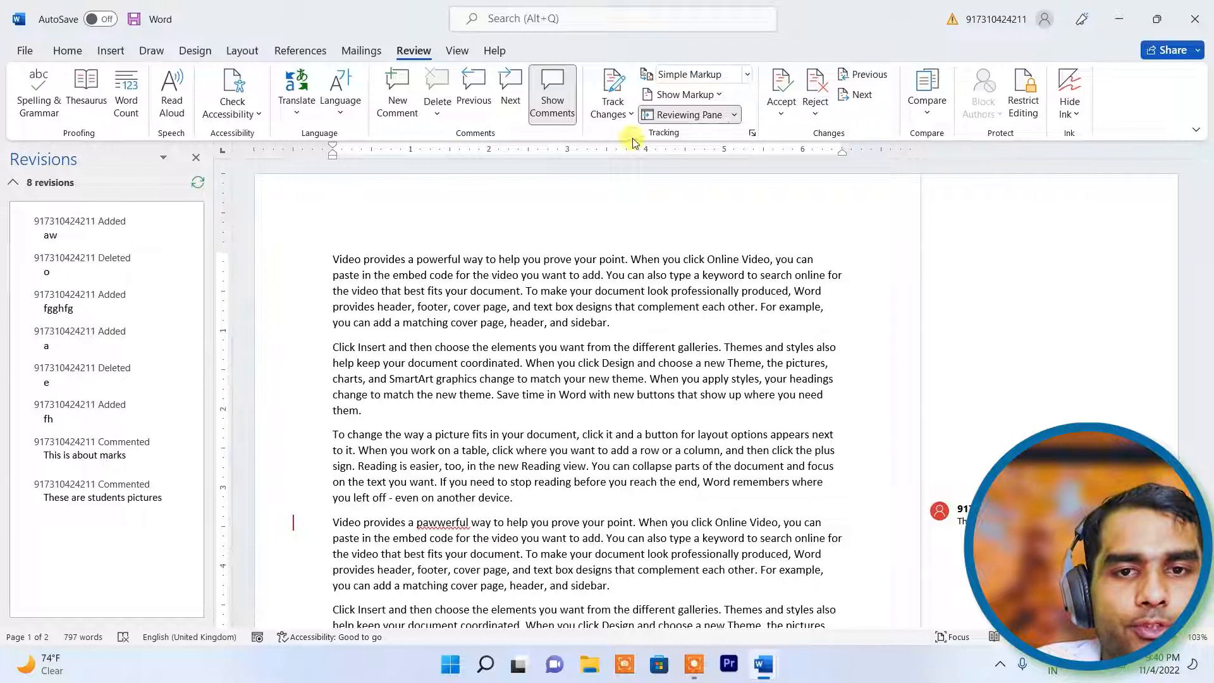
{"action": "left_click", "coordinate": [734, 115]}
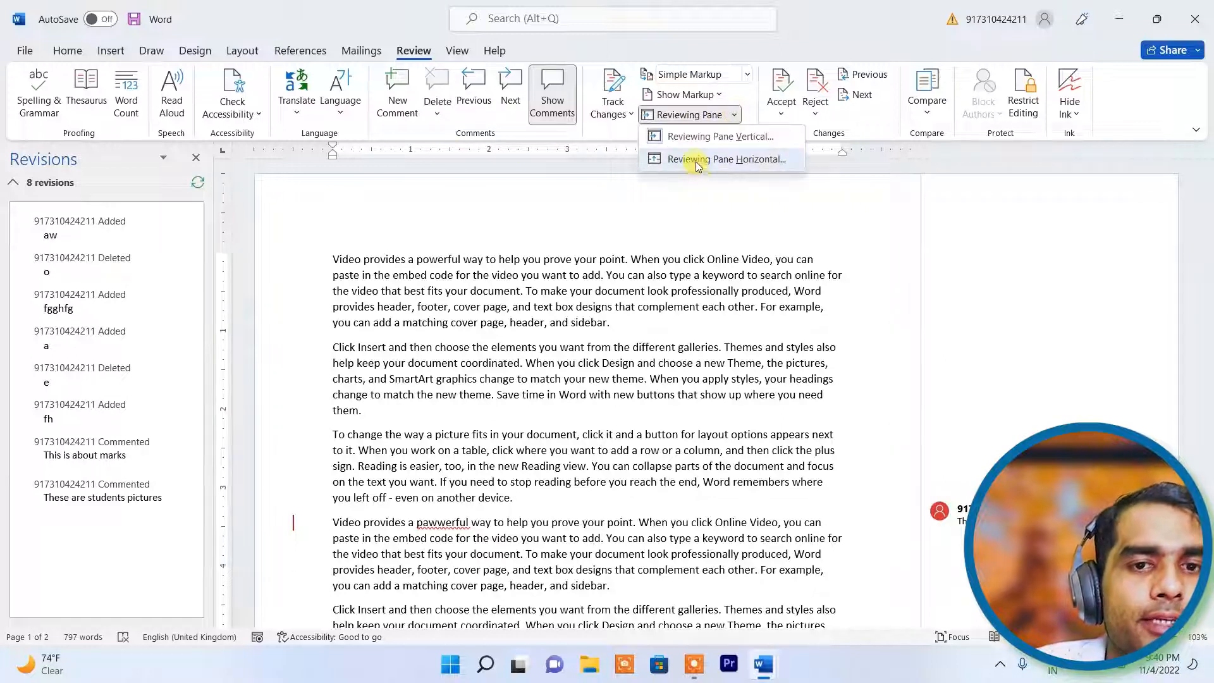
{"action": "left_click", "coordinate": [698, 163]}
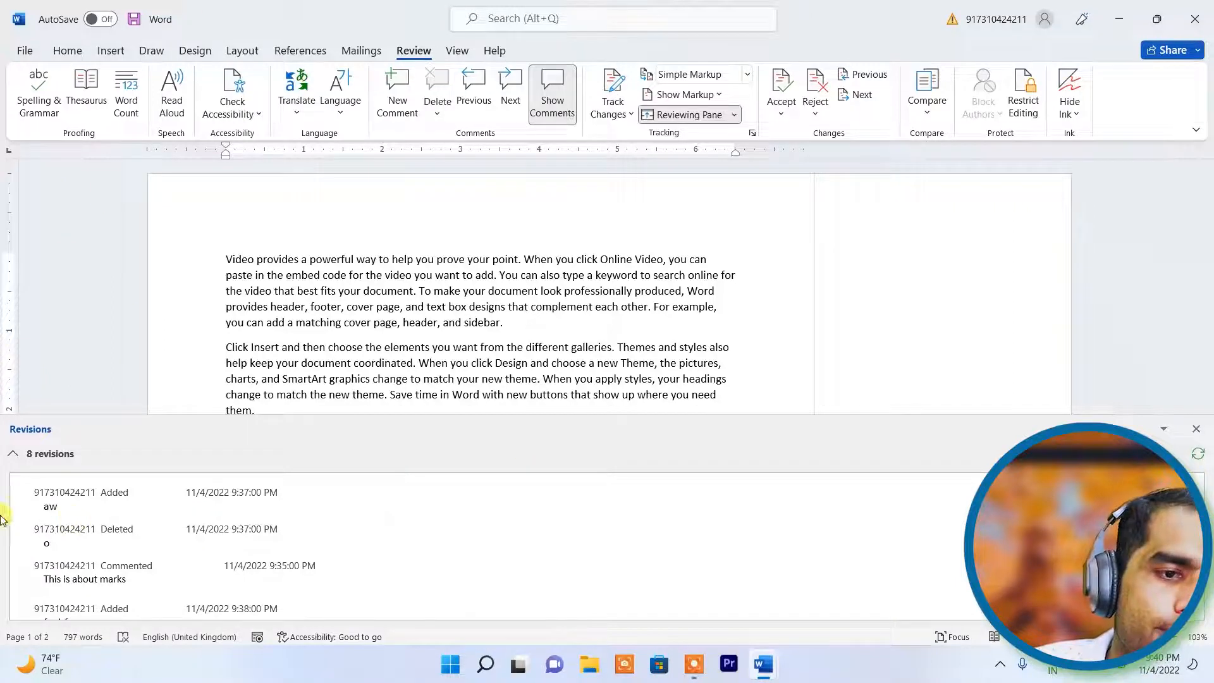
{"action": "scroll", "coordinate": [453, 539], "scroll_direction": "down", "scroll_amount": 3}
{"action": "scroll", "coordinate": [356, 344], "scroll_direction": "down", "scroll_amount": 1}
{"action": "scroll", "coordinate": [355, 345], "scroll_direction": "down", "scroll_amount": 7}
{"action": "scroll", "coordinate": [234, 591], "scroll_direction": "down", "scroll_amount": 1}
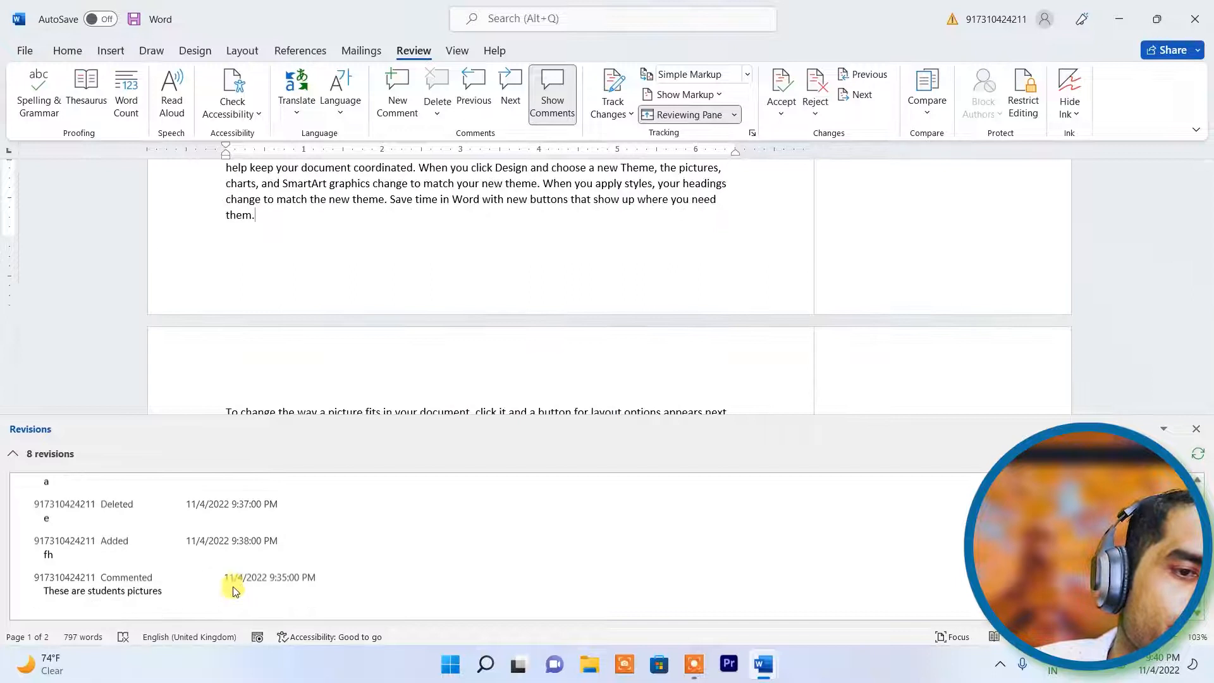
{"action": "scroll", "coordinate": [245, 560], "scroll_direction": "up", "scroll_amount": 3}
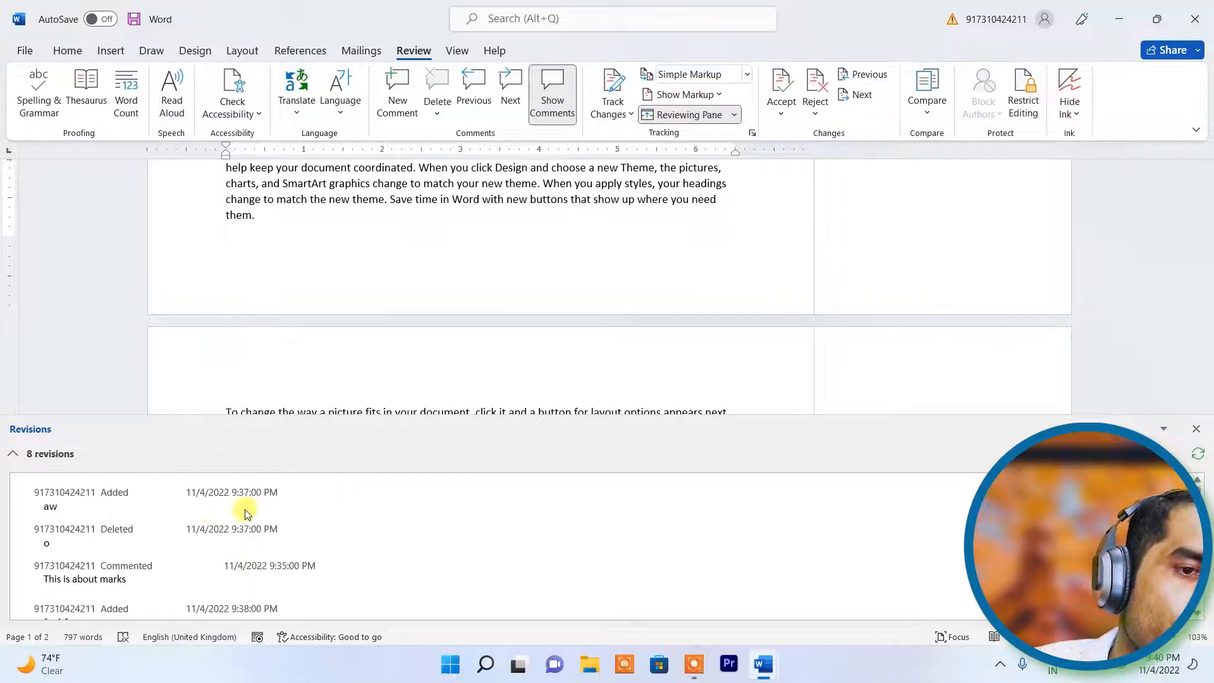
{"action": "scroll", "coordinate": [215, 525], "scroll_direction": "down", "scroll_amount": 4}
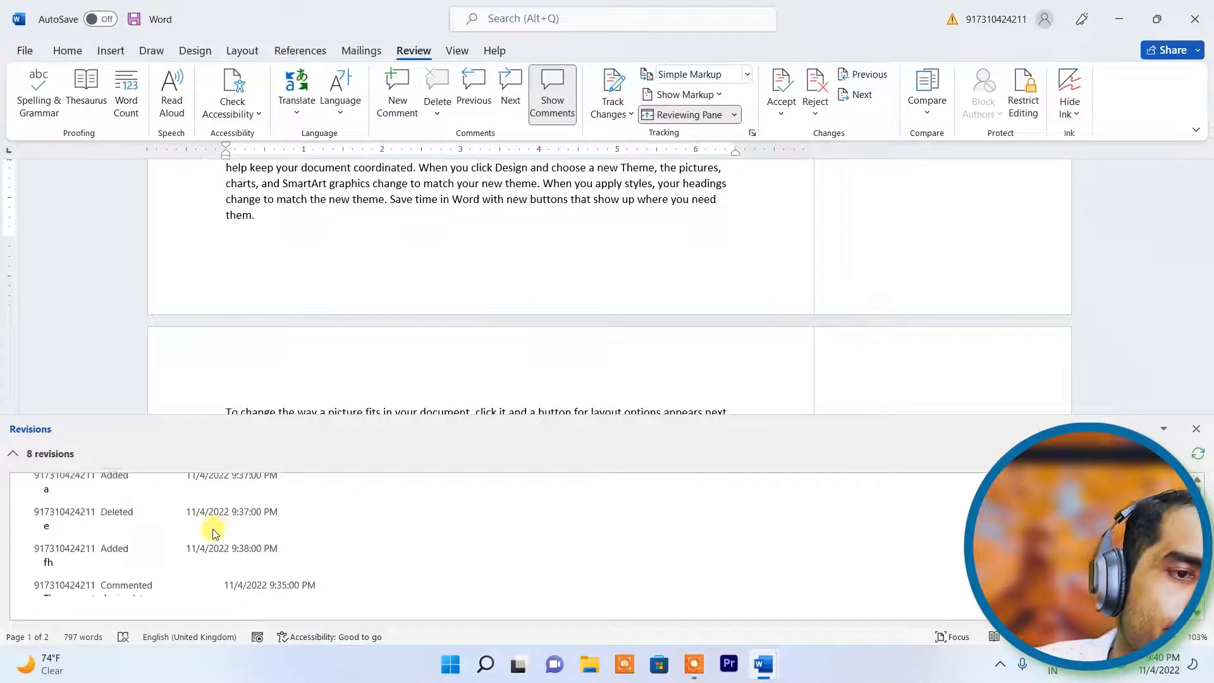
{"action": "scroll", "coordinate": [215, 533], "scroll_direction": "up", "scroll_amount": 3}
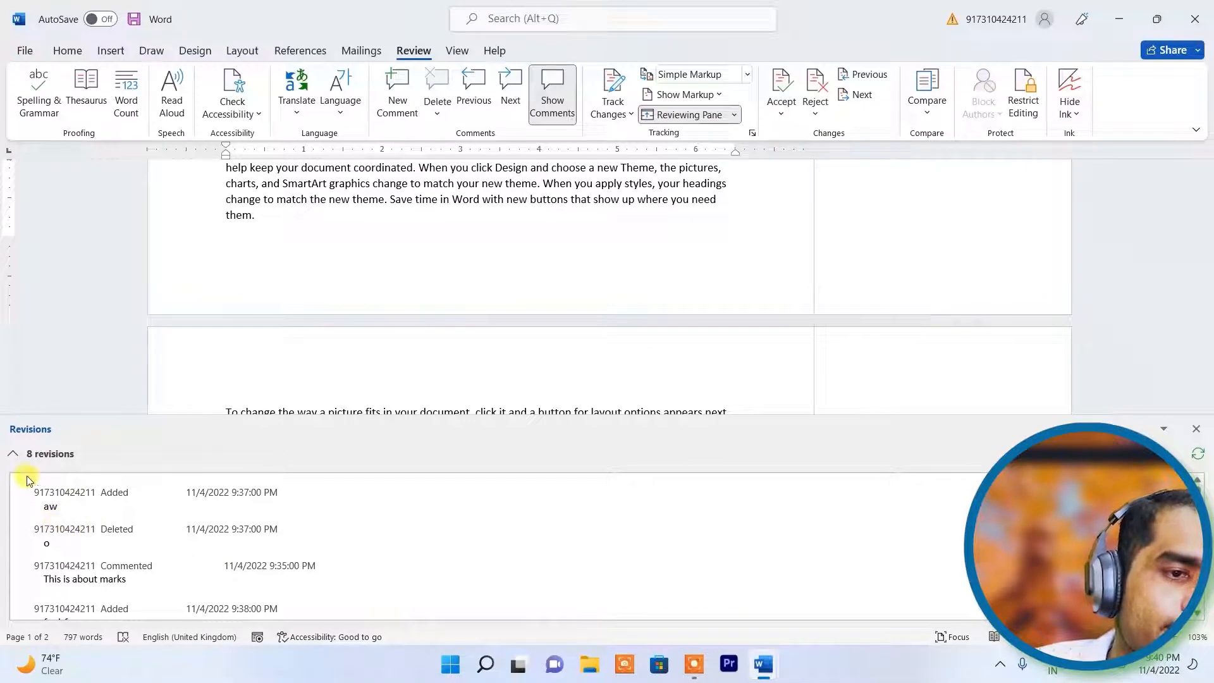
{"action": "left_click", "coordinate": [12, 454]}
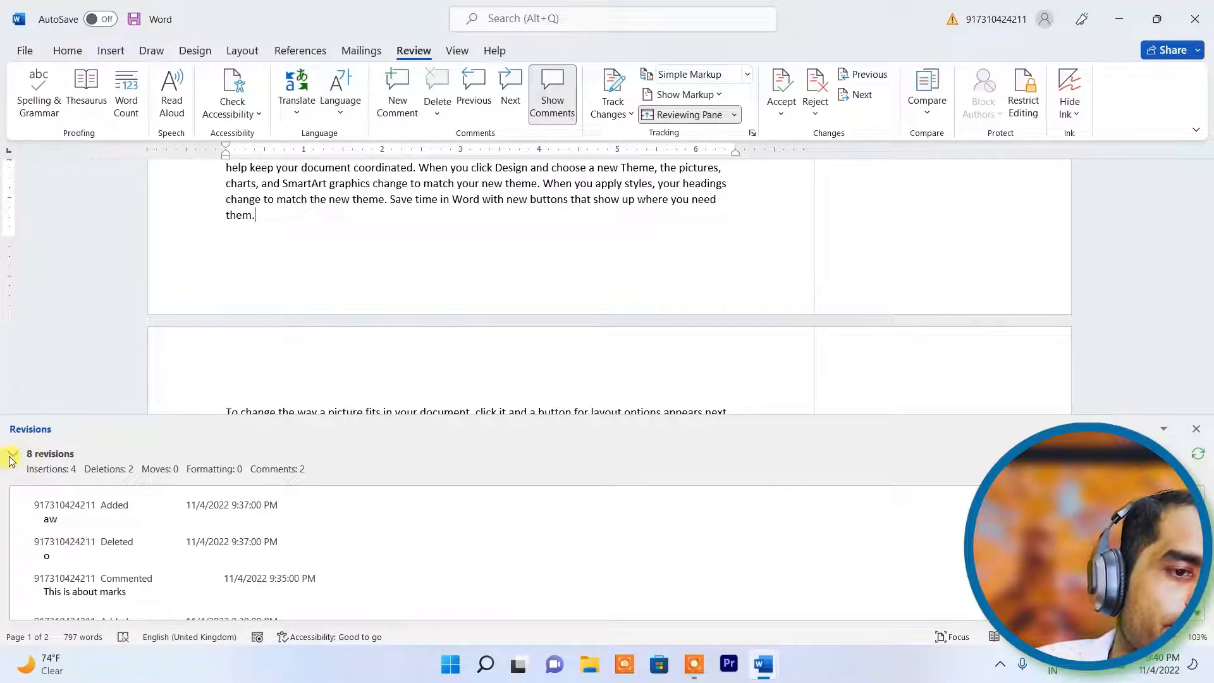
{"action": "left_click", "coordinate": [13, 454]}
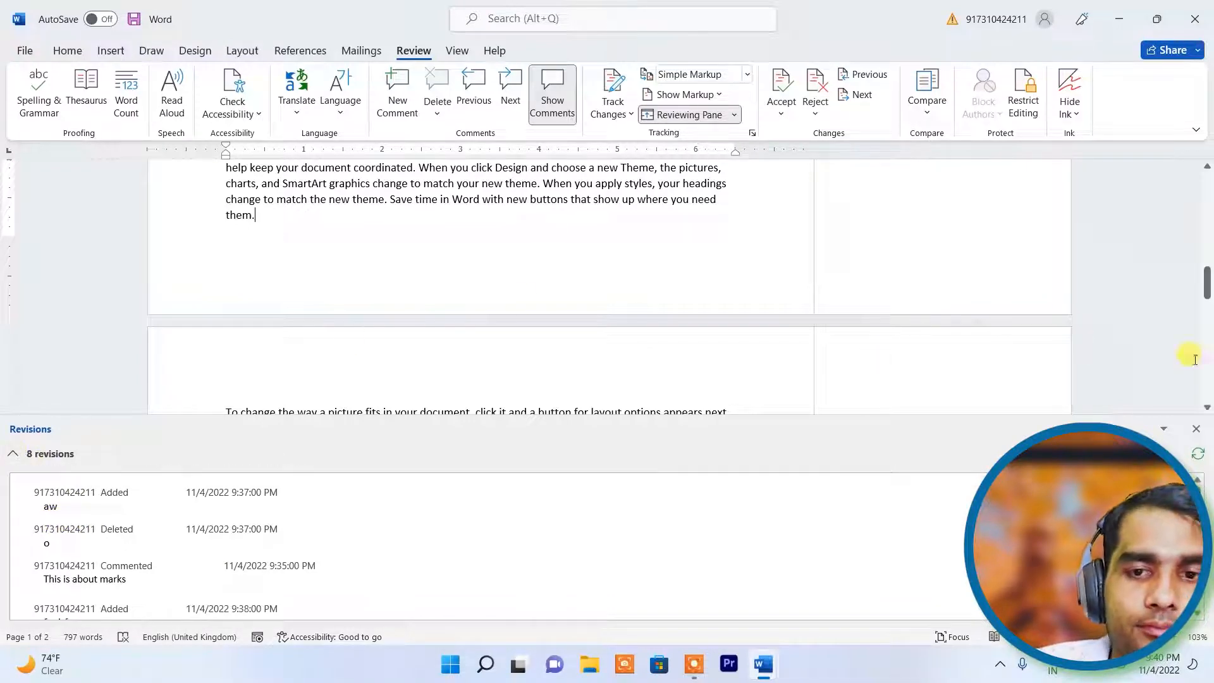
{"action": "left_click", "coordinate": [1197, 429]}
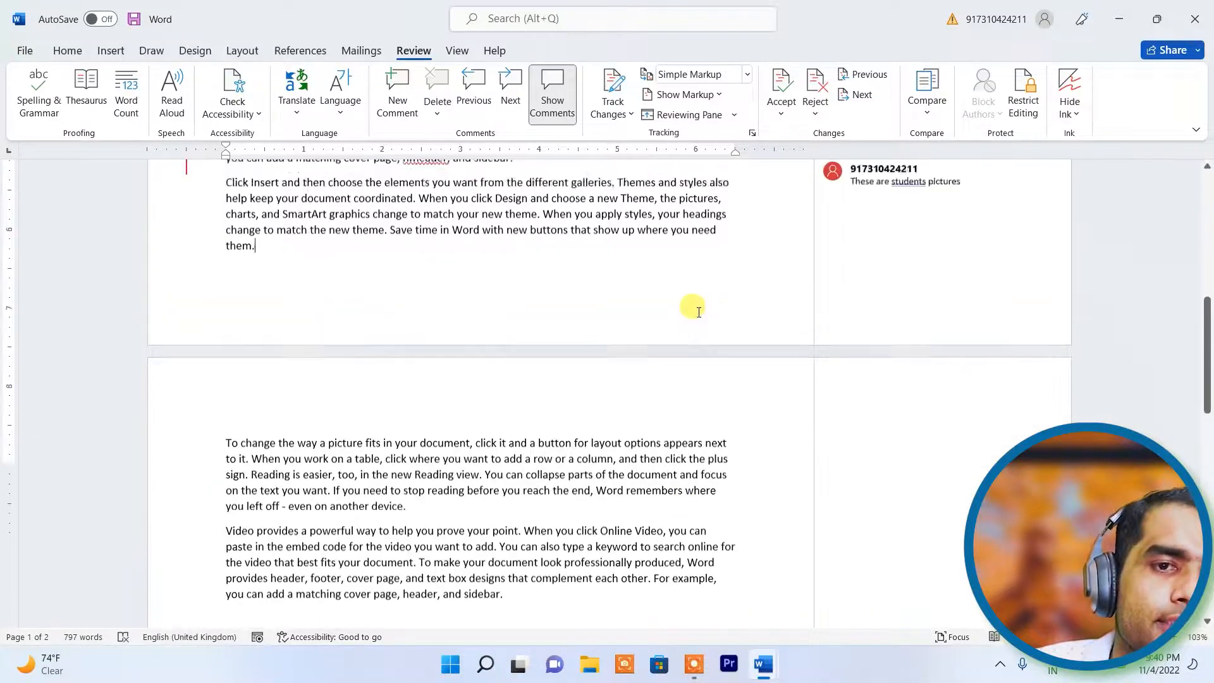
- Accept the first tracked change, reject the stray insertion, then step through the remaining changes
{"action": "scroll", "coordinate": [691, 306], "scroll_direction": "down", "scroll_amount": 5}
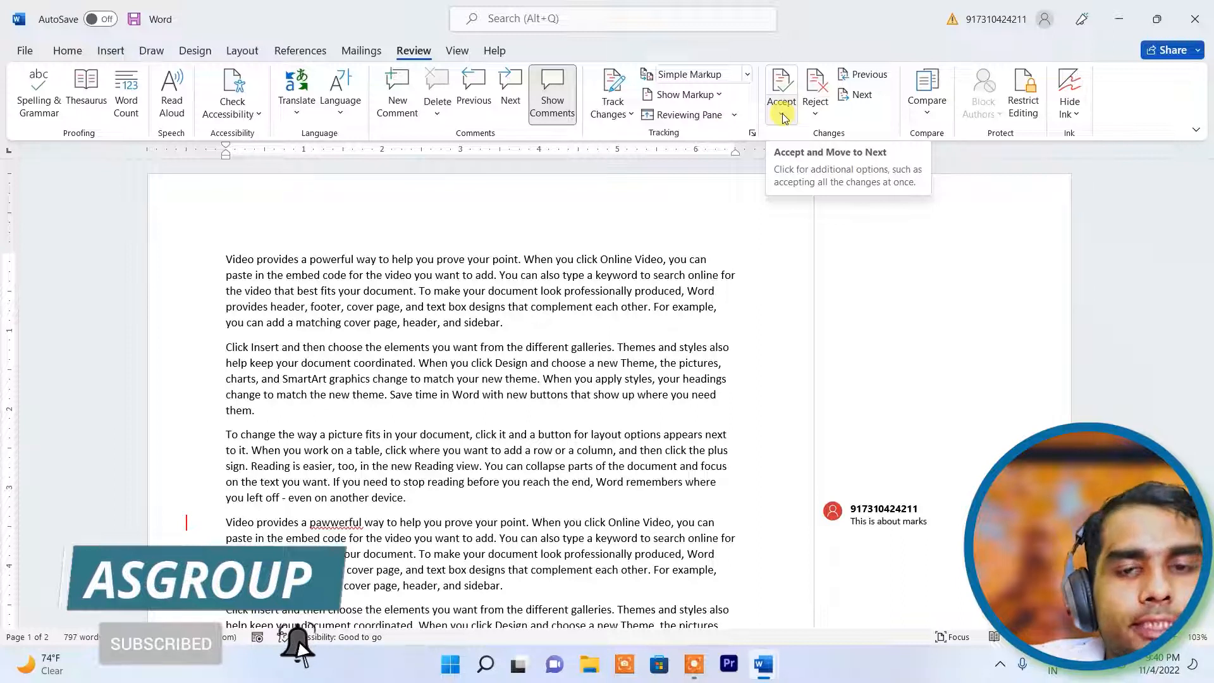
{"action": "left_click", "coordinate": [782, 117]}
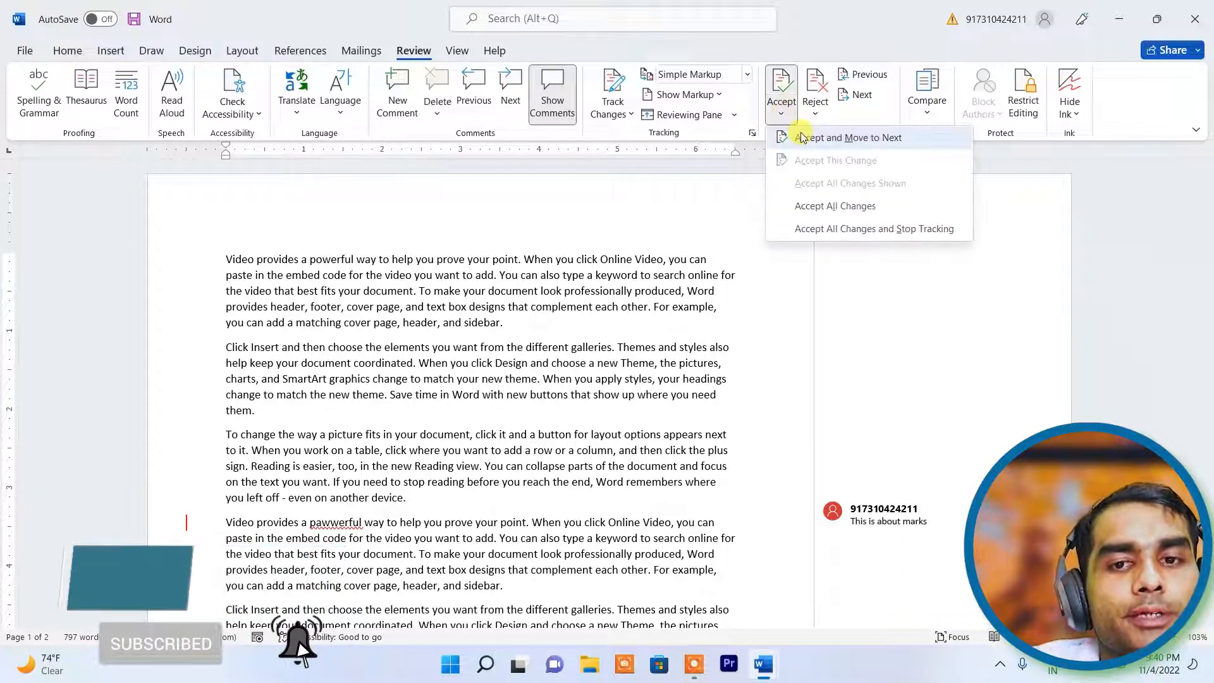
{"action": "left_click", "coordinate": [802, 137]}
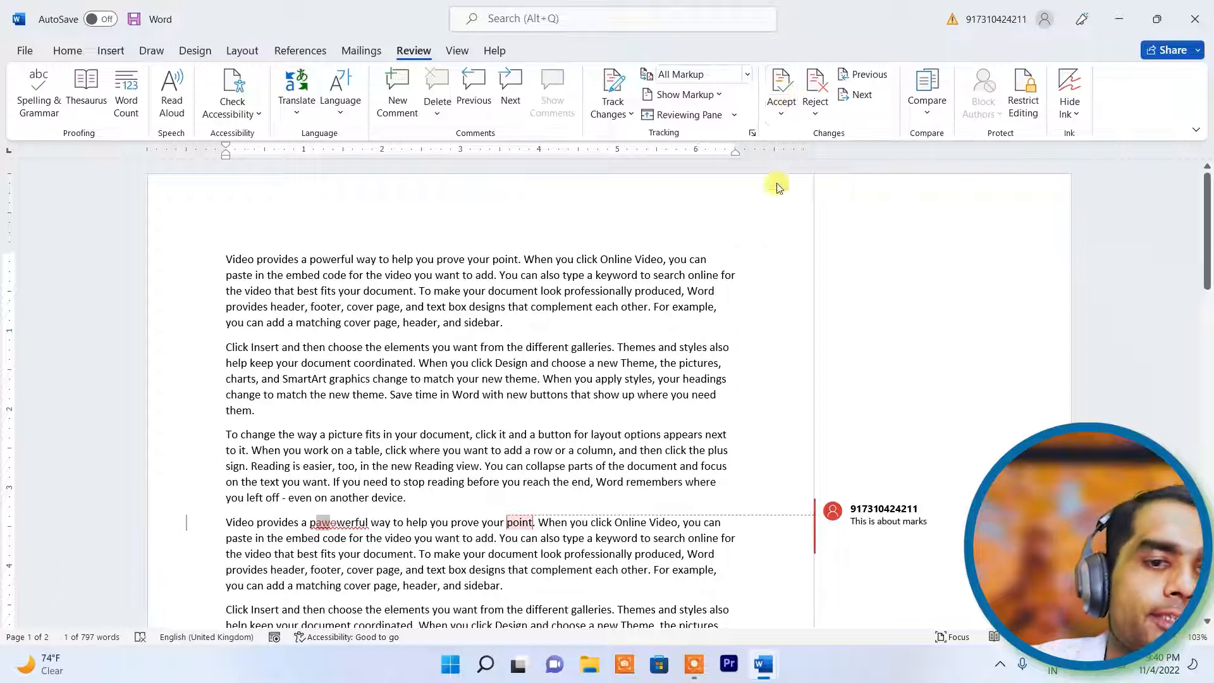
{"action": "left_click", "coordinate": [815, 89]}
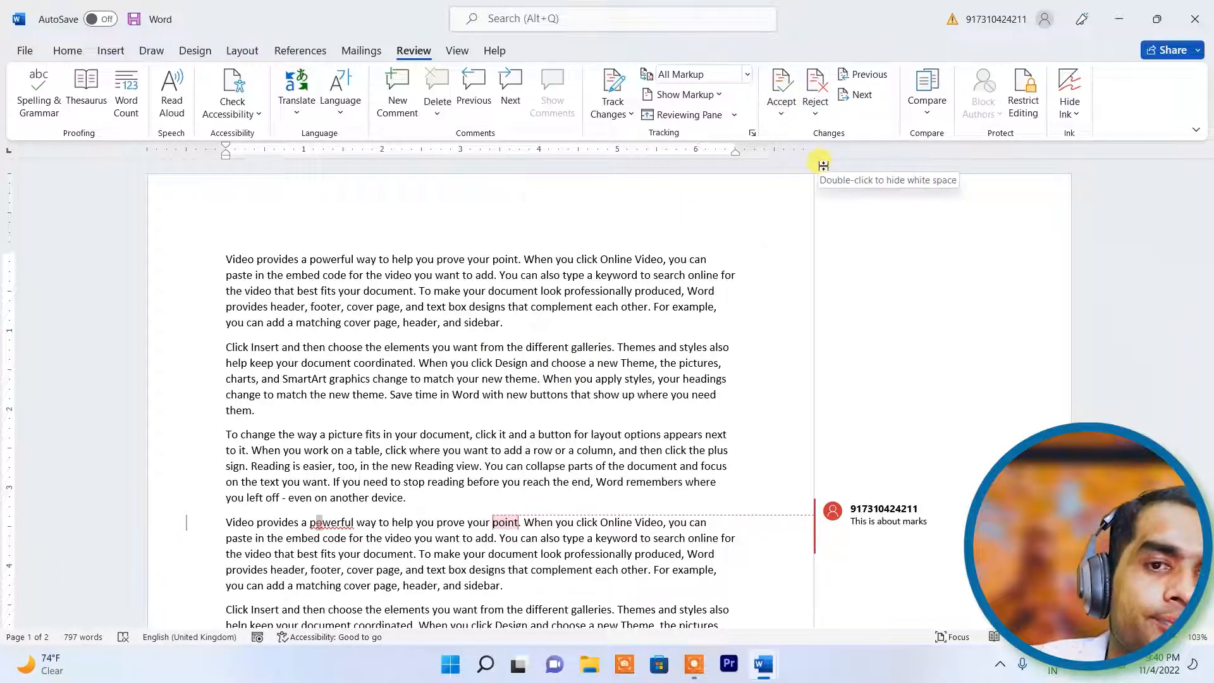
{"action": "left_click", "coordinate": [864, 76]}
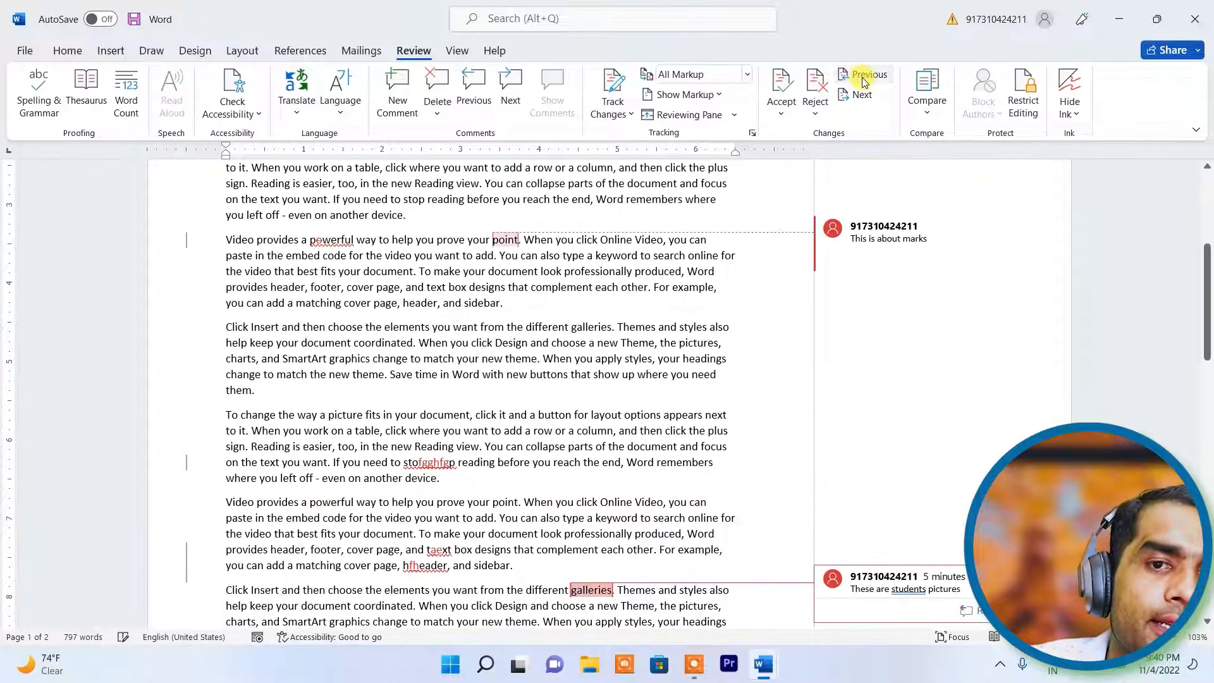
{"action": "left_click", "coordinate": [856, 95]}
{"action": "left_click", "coordinate": [857, 78]}
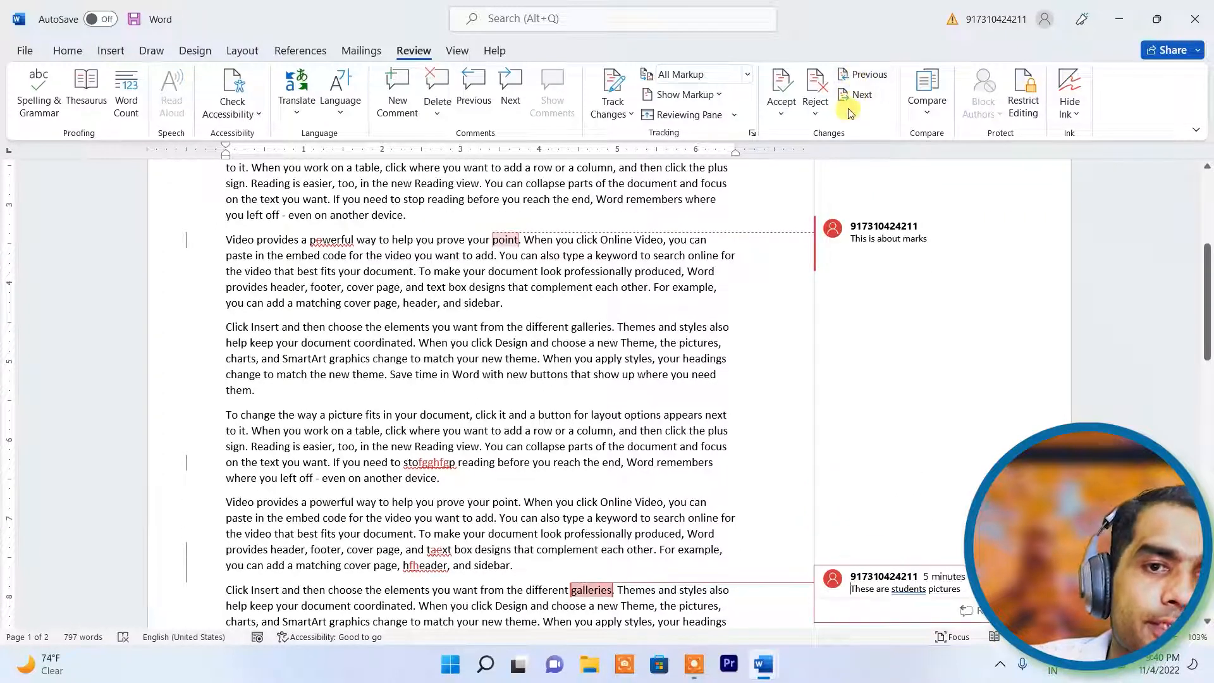
{"action": "left_click", "coordinate": [855, 100]}
{"action": "left_click", "coordinate": [863, 77]}
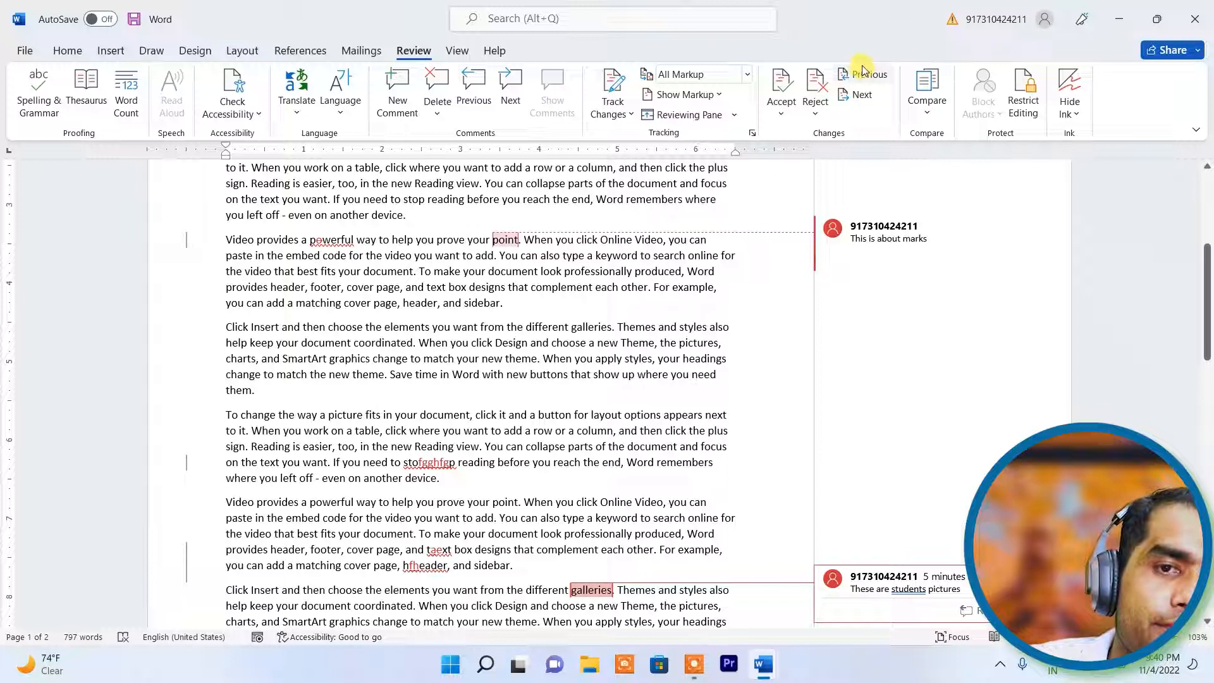
{"action": "left_click", "coordinate": [864, 96]}
{"action": "left_click", "coordinate": [859, 76]}
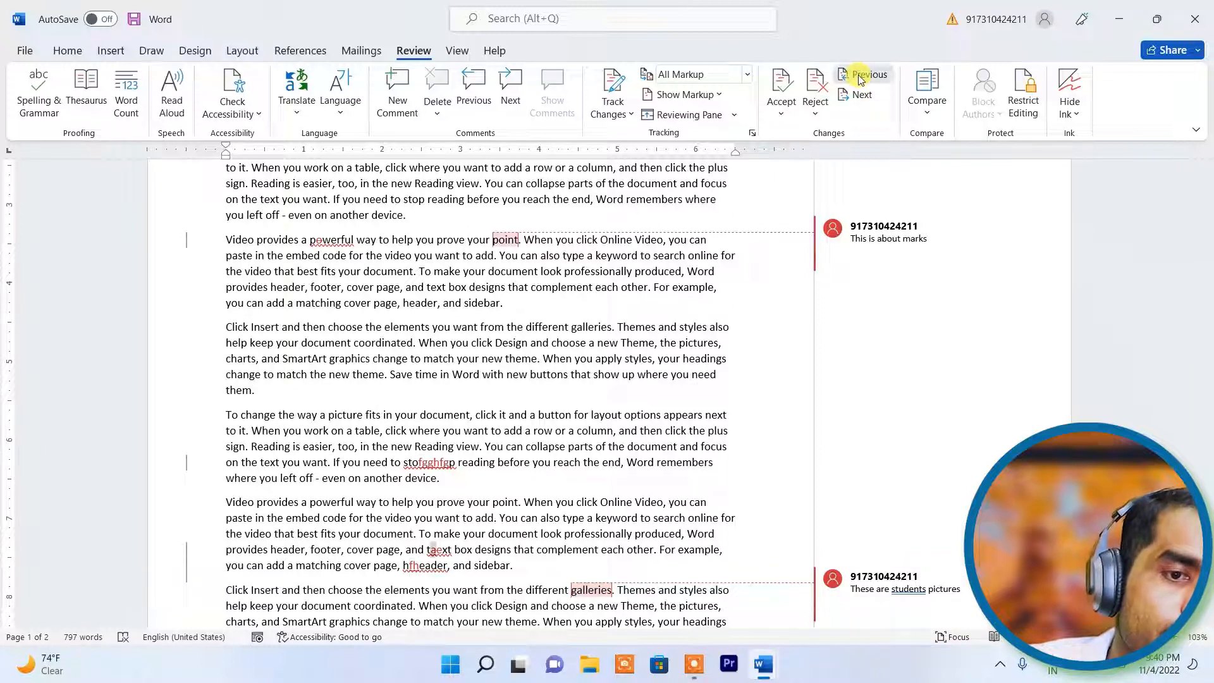
{"action": "left_click", "coordinate": [859, 79]}
{"action": "left_click", "coordinate": [859, 79]}
{"action": "left_click", "coordinate": [858, 79]}
{"action": "left_click", "coordinate": [859, 79]}
{"action": "left_click", "coordinate": [859, 79]}
{"action": "left_click", "coordinate": [860, 77]}
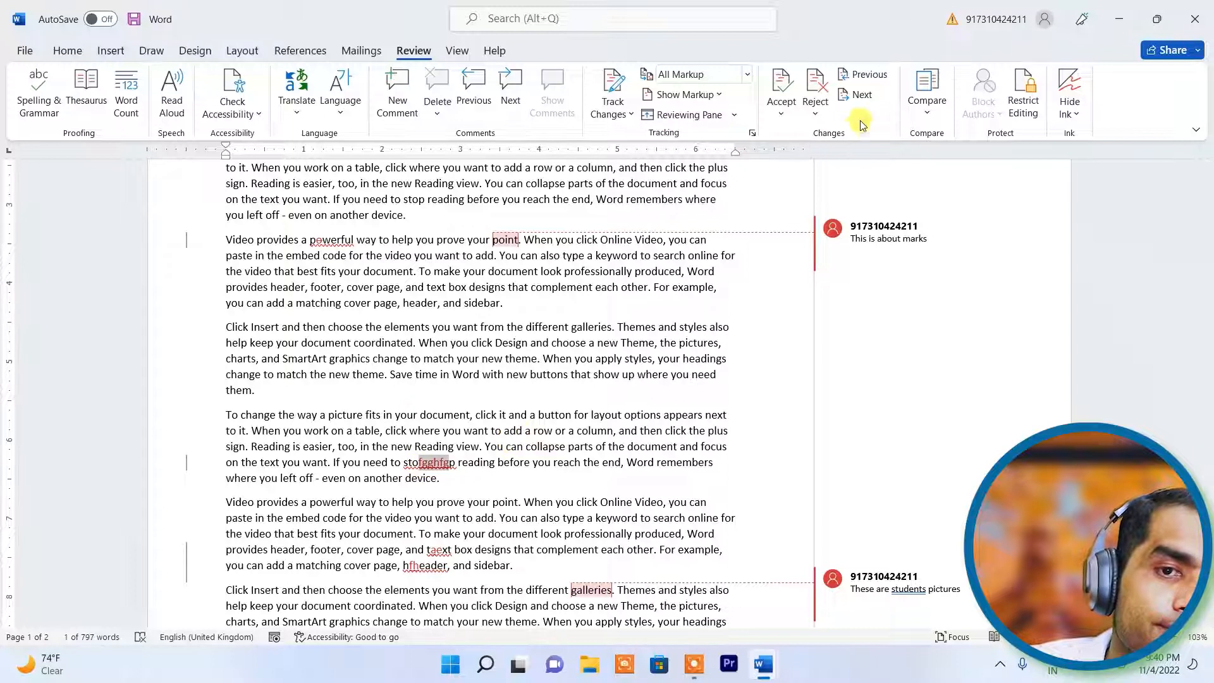
{"action": "left_click", "coordinate": [860, 76]}
{"action": "left_click", "coordinate": [860, 76]}
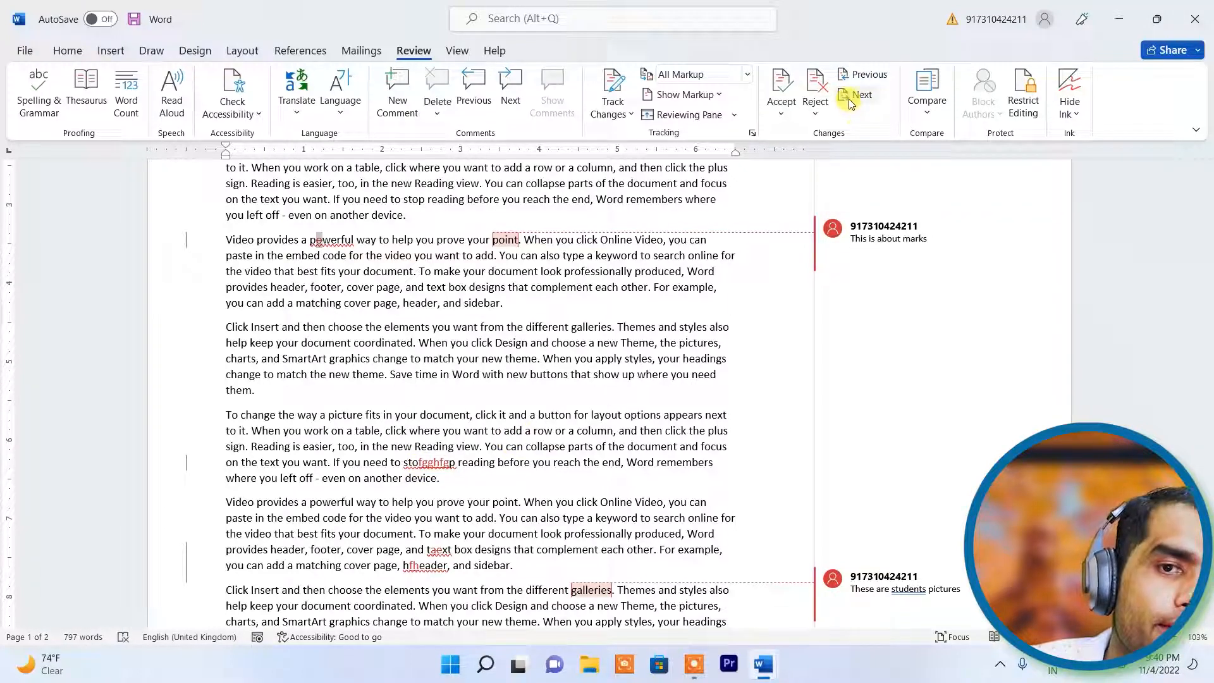
{"action": "left_click", "coordinate": [852, 102]}
{"action": "left_click", "coordinate": [854, 101]}
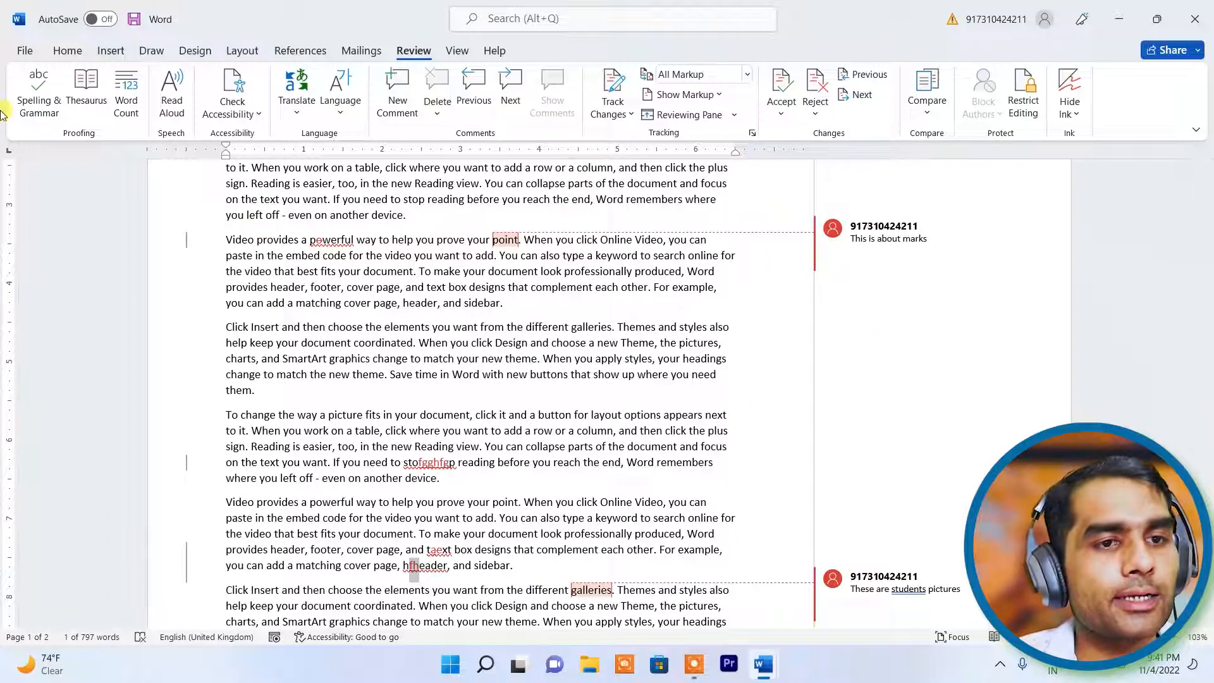
{"action": "left_click", "coordinate": [16, 53]}
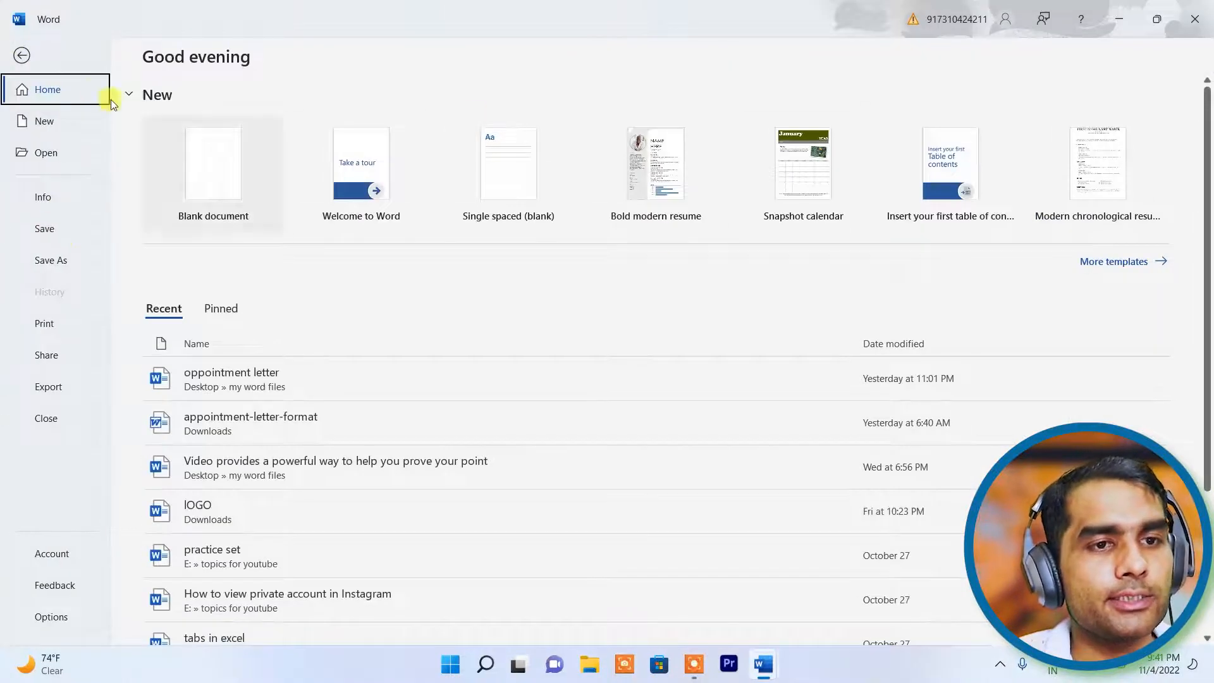
- Create a new blank document and generate two paragraphs of placeholder text with =rand
{"action": "left_click", "coordinate": [22, 58]}
{"action": "scroll", "coordinate": [158, 271], "scroll_direction": "up", "scroll_amount": 5}
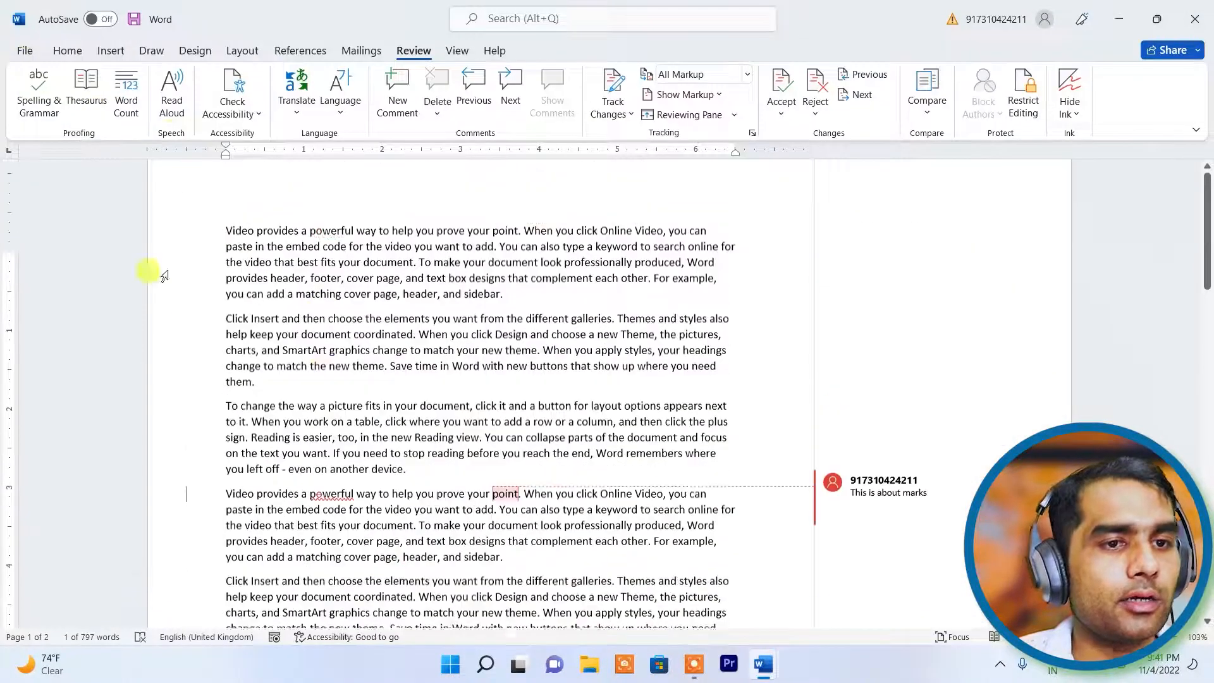
{"action": "left_click", "coordinate": [15, 48]}
{"action": "left_click", "coordinate": [46, 121]}
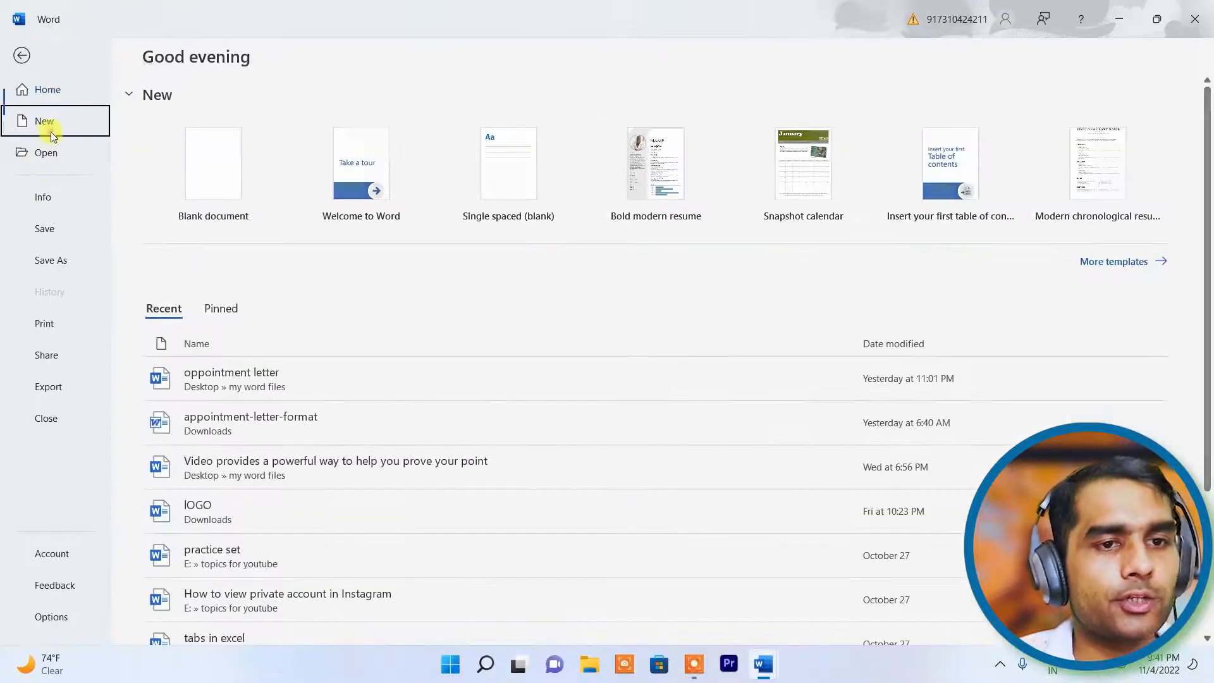
{"action": "left_click", "coordinate": [225, 206]}
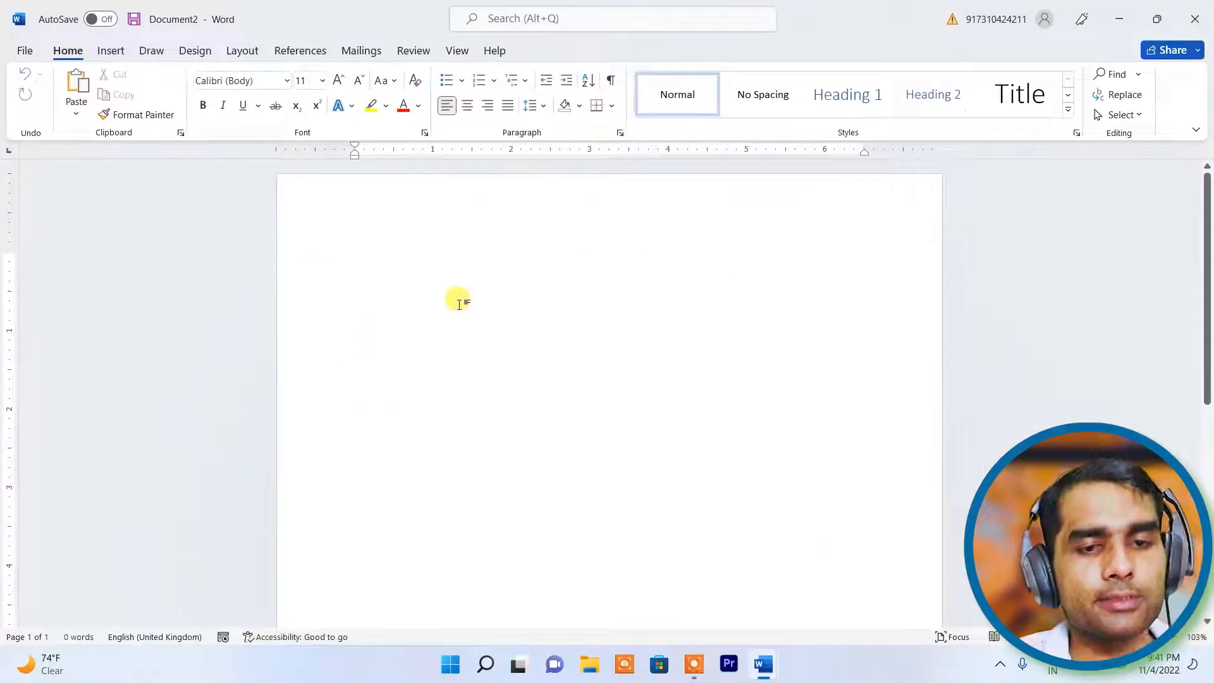
{"action": "type", "text": "=rand(2,4"}
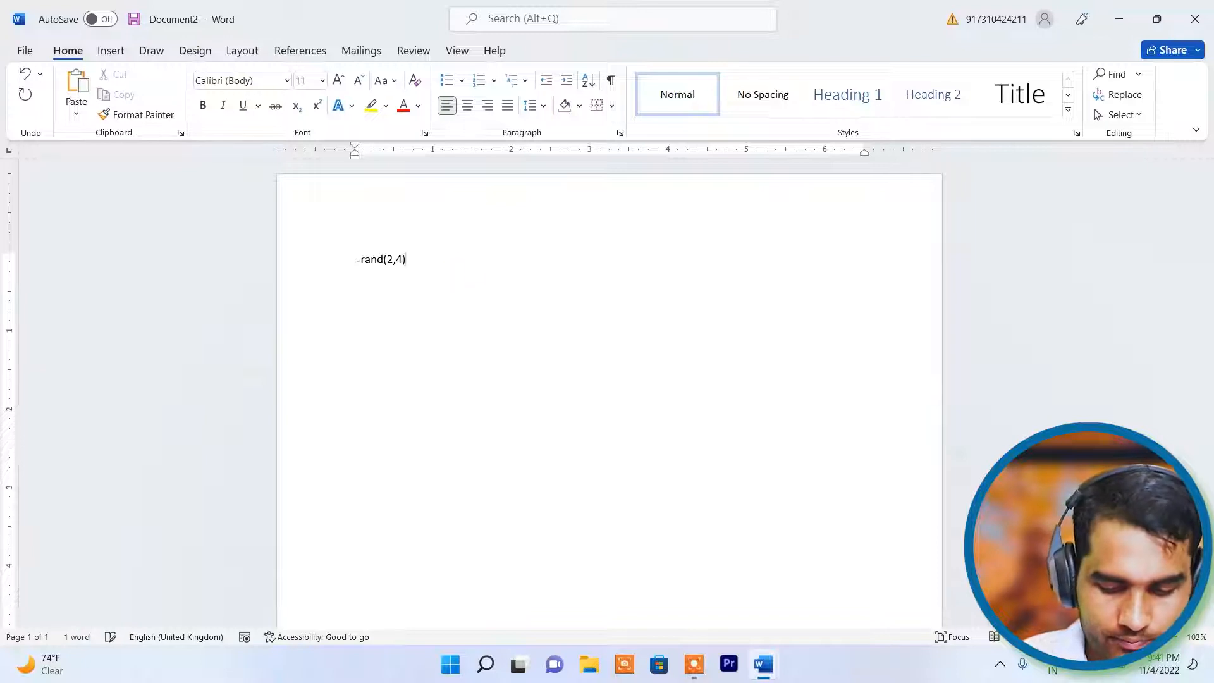
{"action": "key", "text": "Return"}
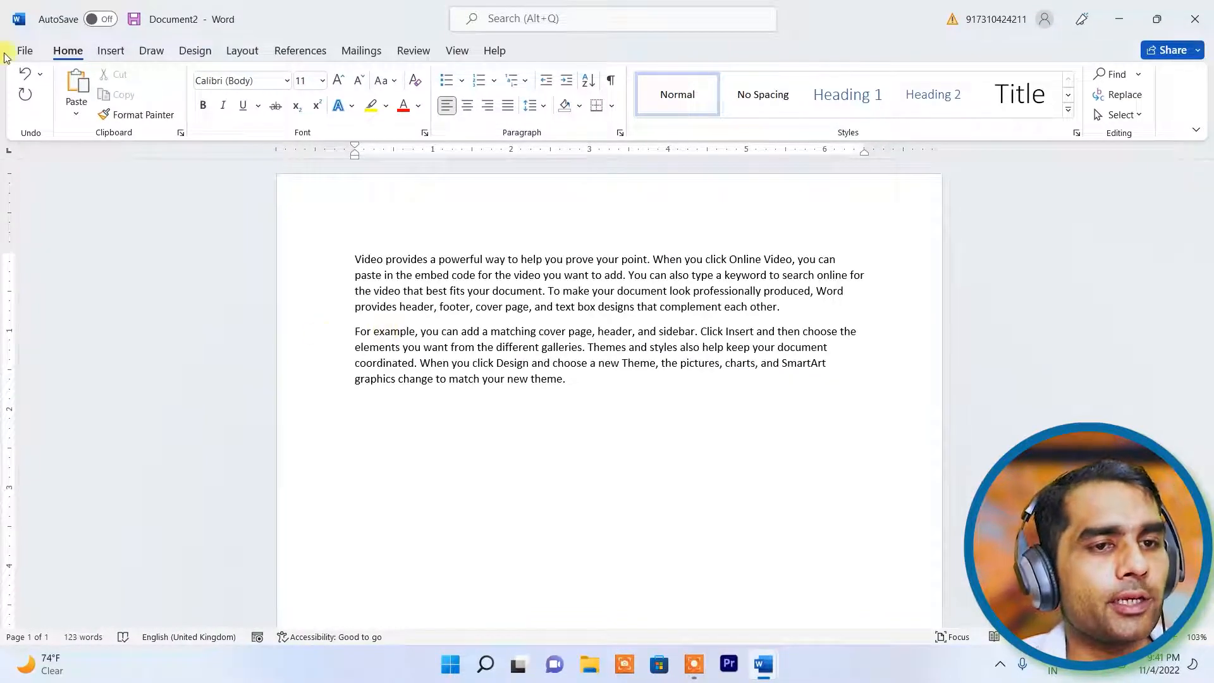
- Save the new document as 'doct check 1' in the my word files folder
{"action": "left_click", "coordinate": [25, 53]}
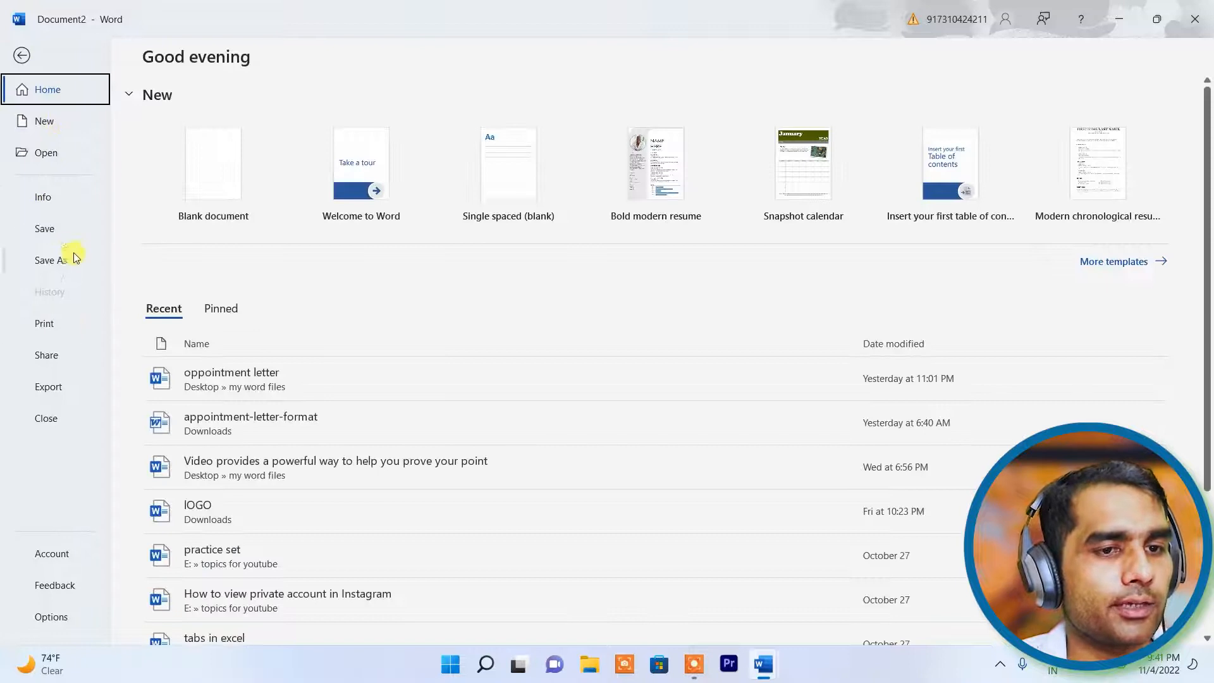
{"action": "key", "text": "Escape"}
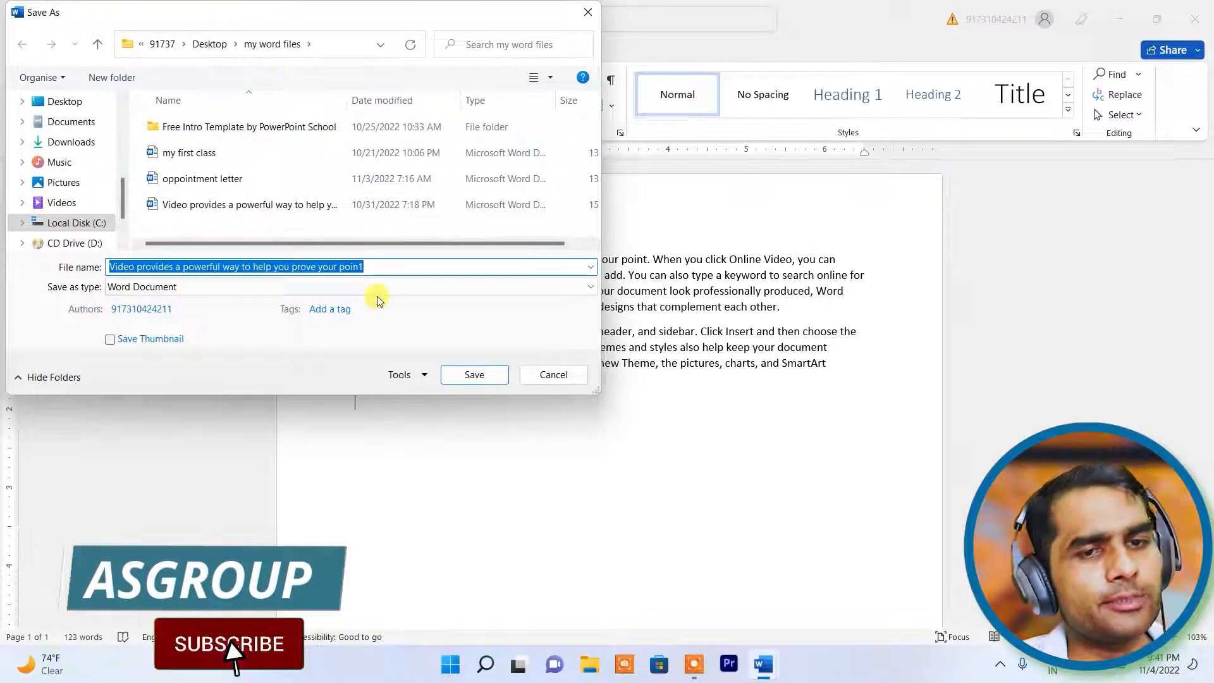
{"action": "key", "text": "BackSpace"}
{"action": "type", "text": "doct che"}
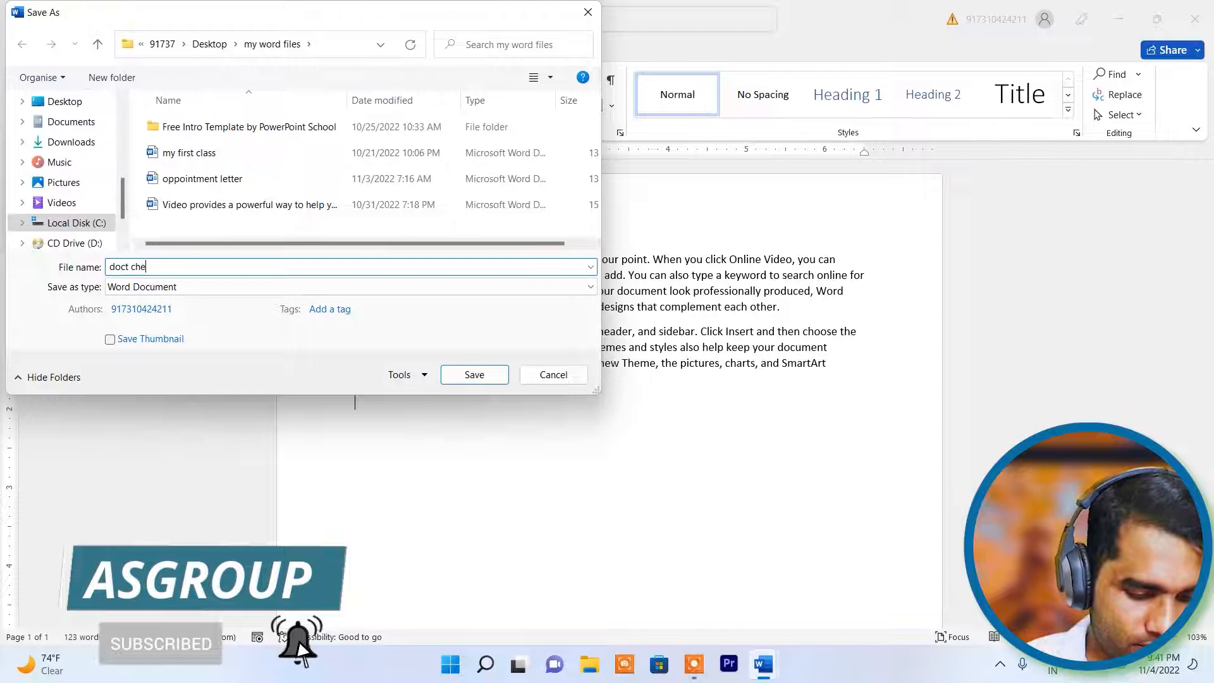
{"action": "type", "text": "ck 1"}
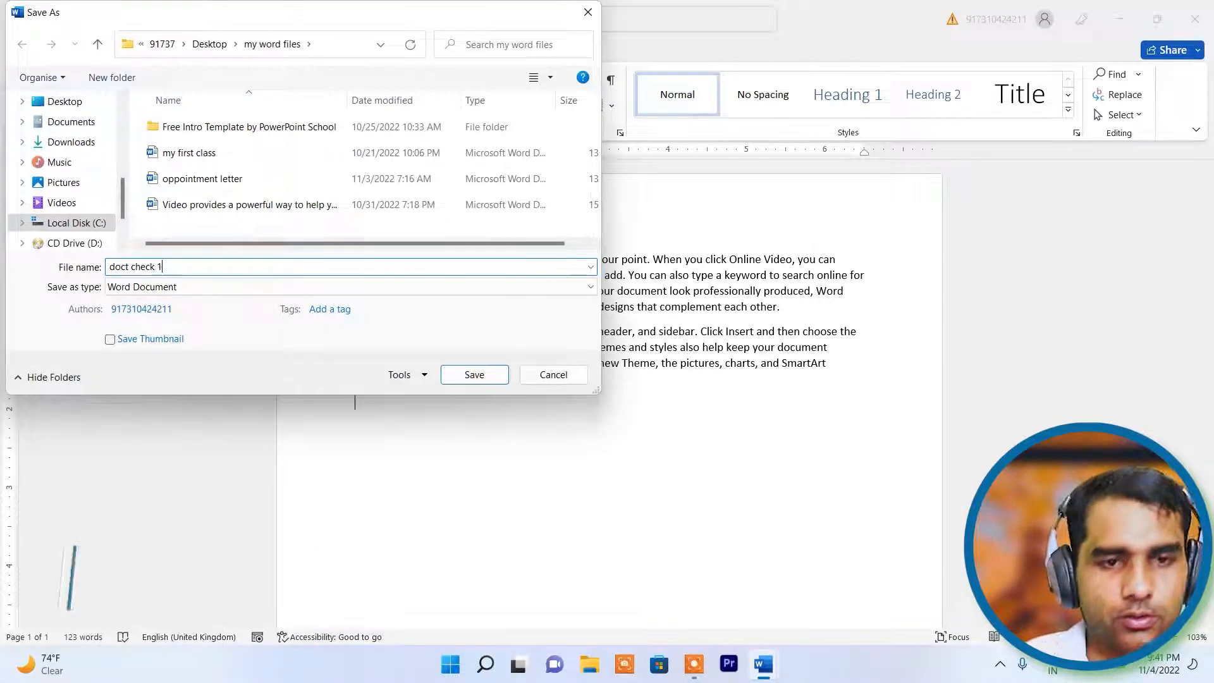
{"action": "left_click", "coordinate": [474, 375]}
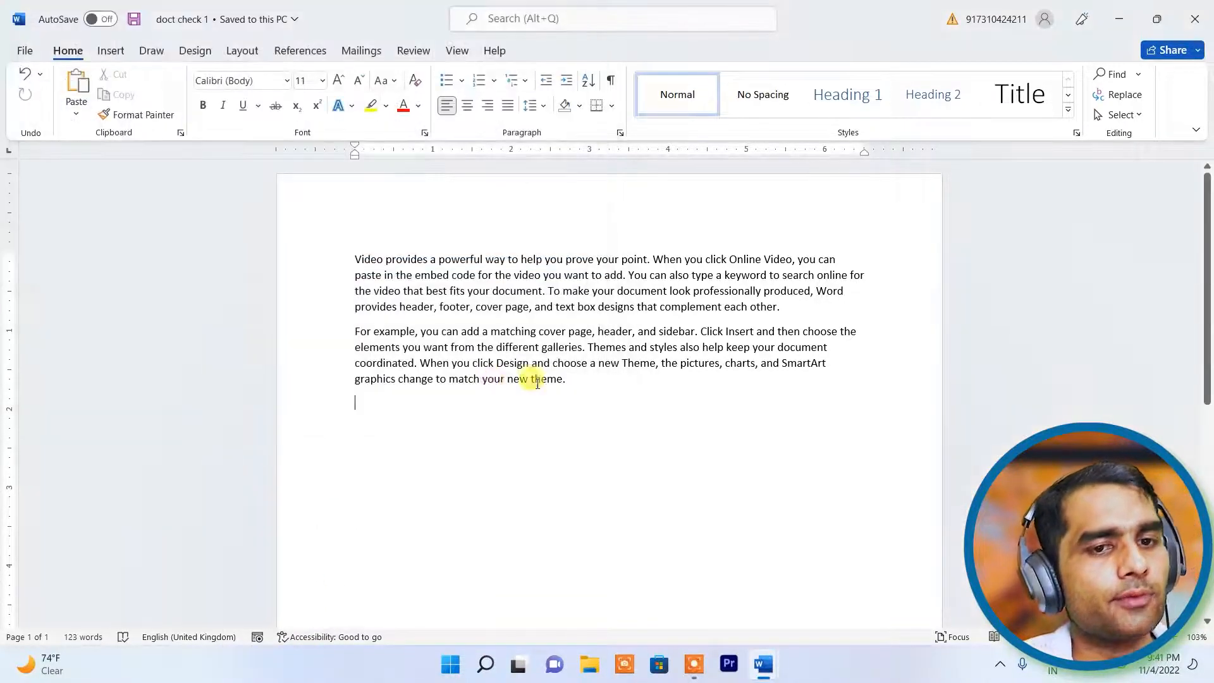
- Delete 'For example, you can add a matching cover page,' and start a new line below
{"action": "left_click_drag", "start_coordinate": [607, 395], "coordinate": [271, 200]}
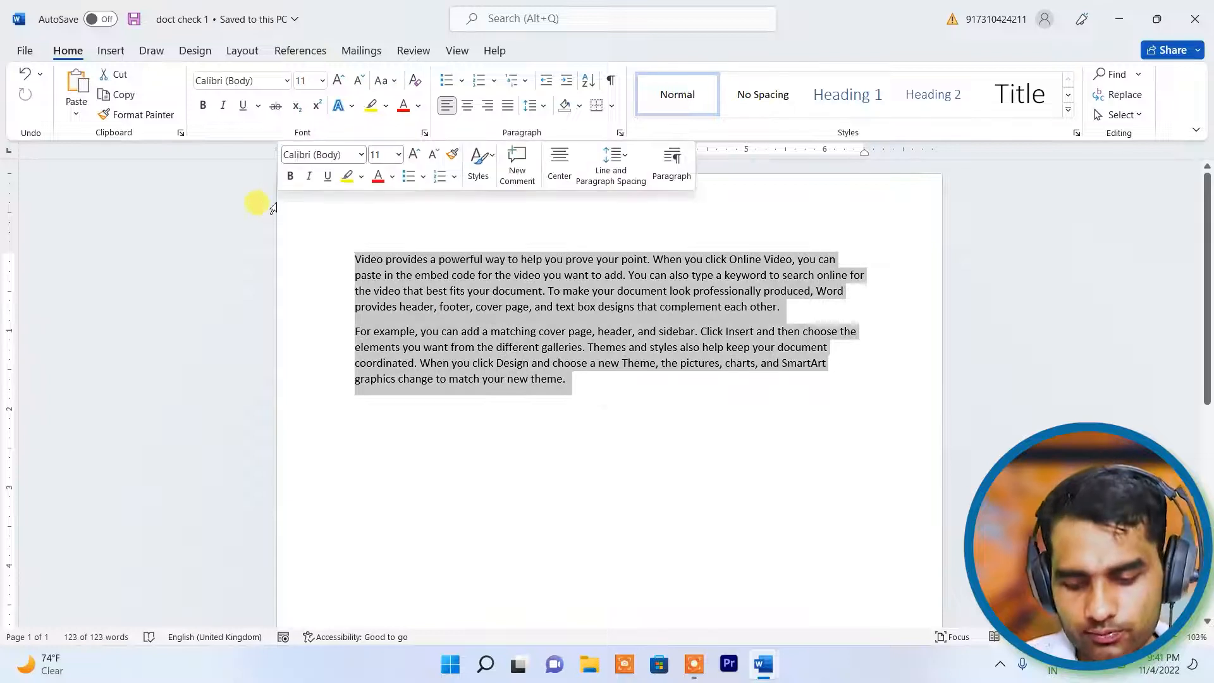
{"action": "left_click", "coordinate": [588, 347]}
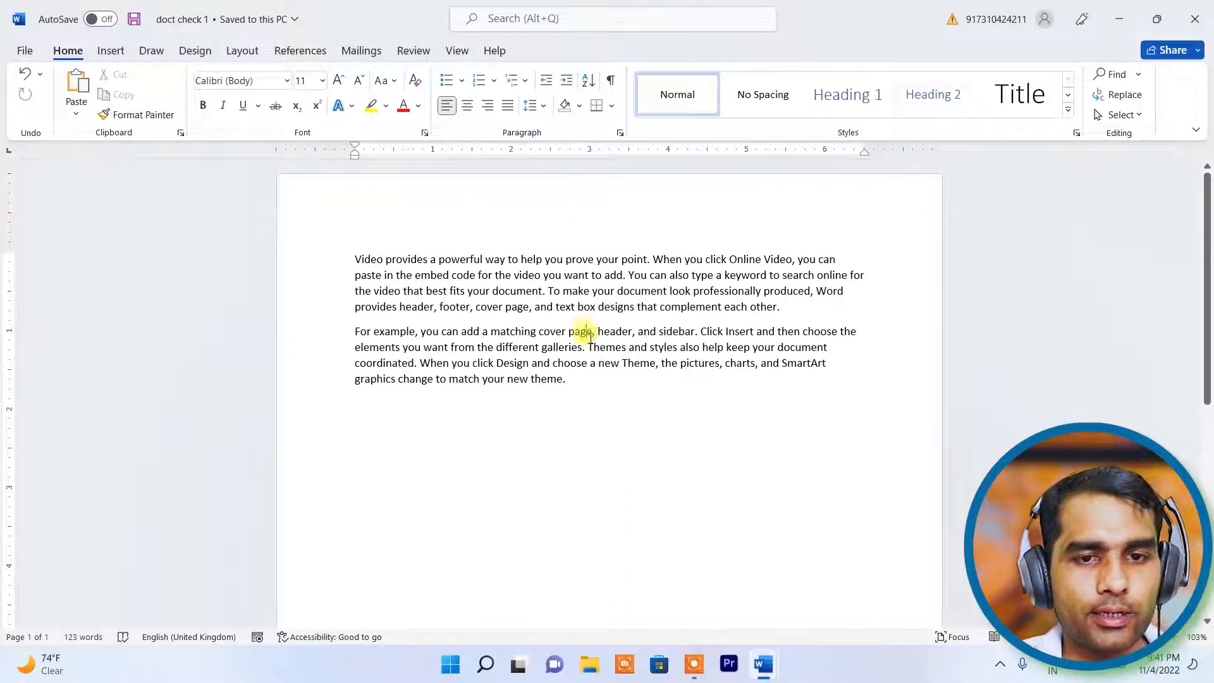
{"action": "left_click_drag", "start_coordinate": [592, 331], "coordinate": [362, 327]}
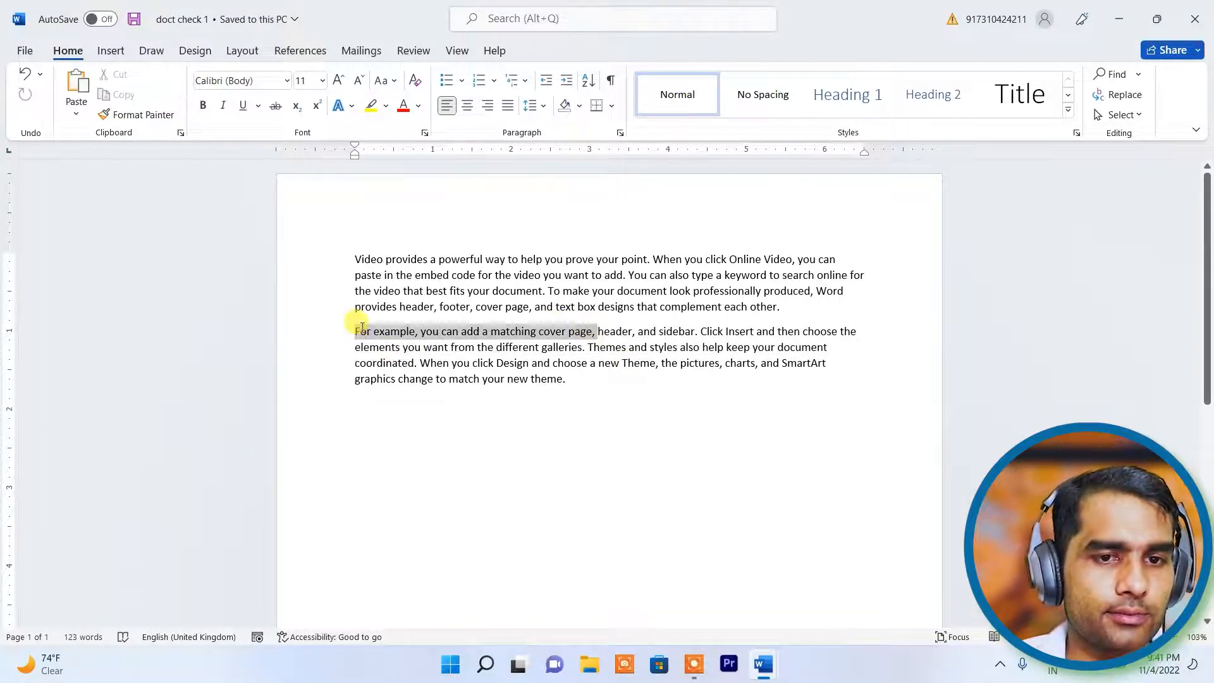
{"action": "key", "text": "BackSpace"}
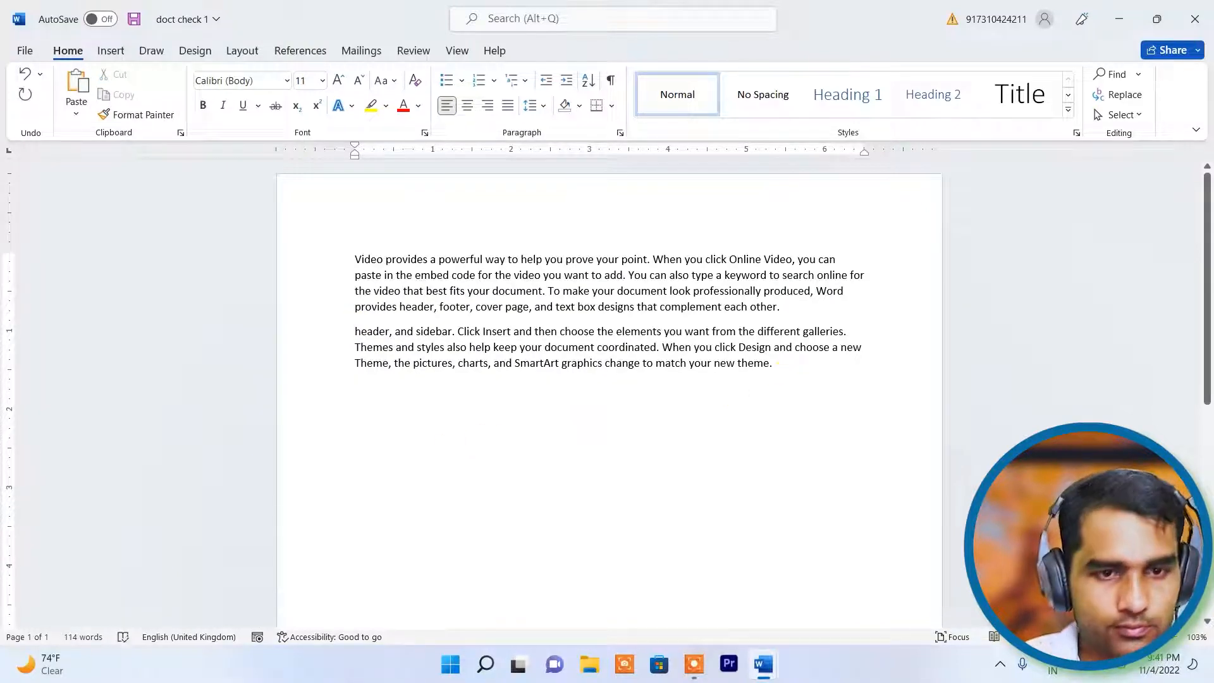
{"action": "key", "text": "Return"}
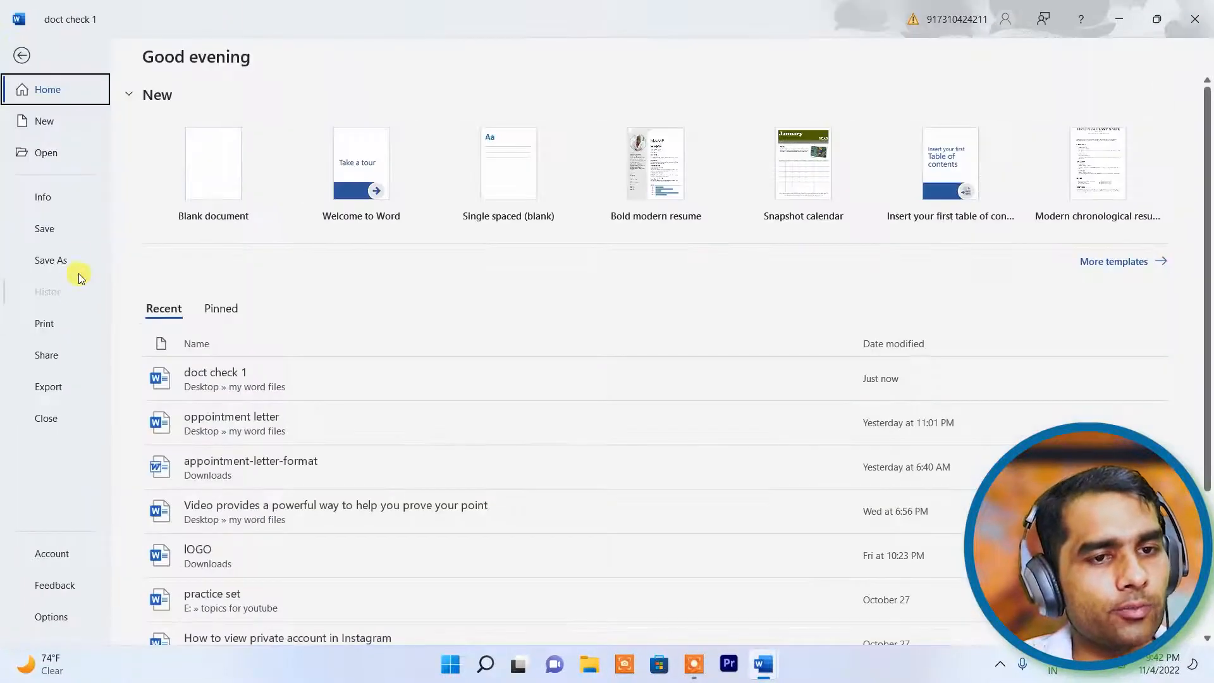
- Save, undo both edits, save the restored version, then redo the deletion and sentence
{"action": "left_click", "coordinate": [45, 229]}
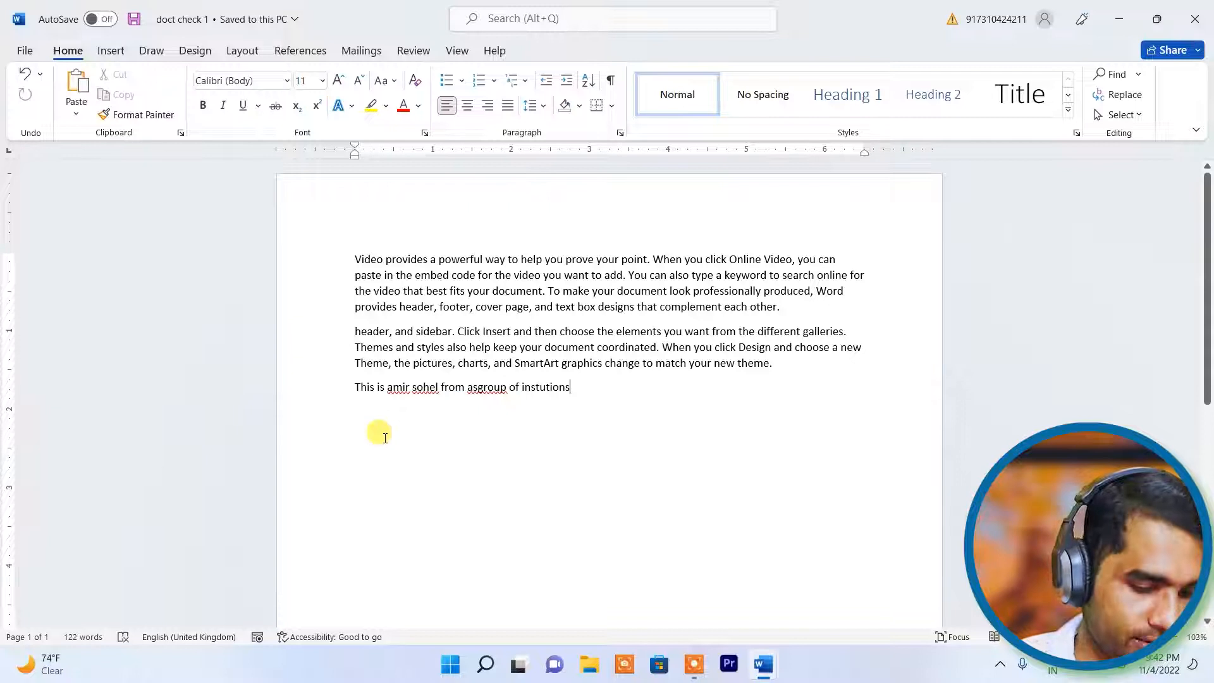
{"action": "key", "text": "ctrl+z"}
{"action": "key", "text": "ctrl+z"}
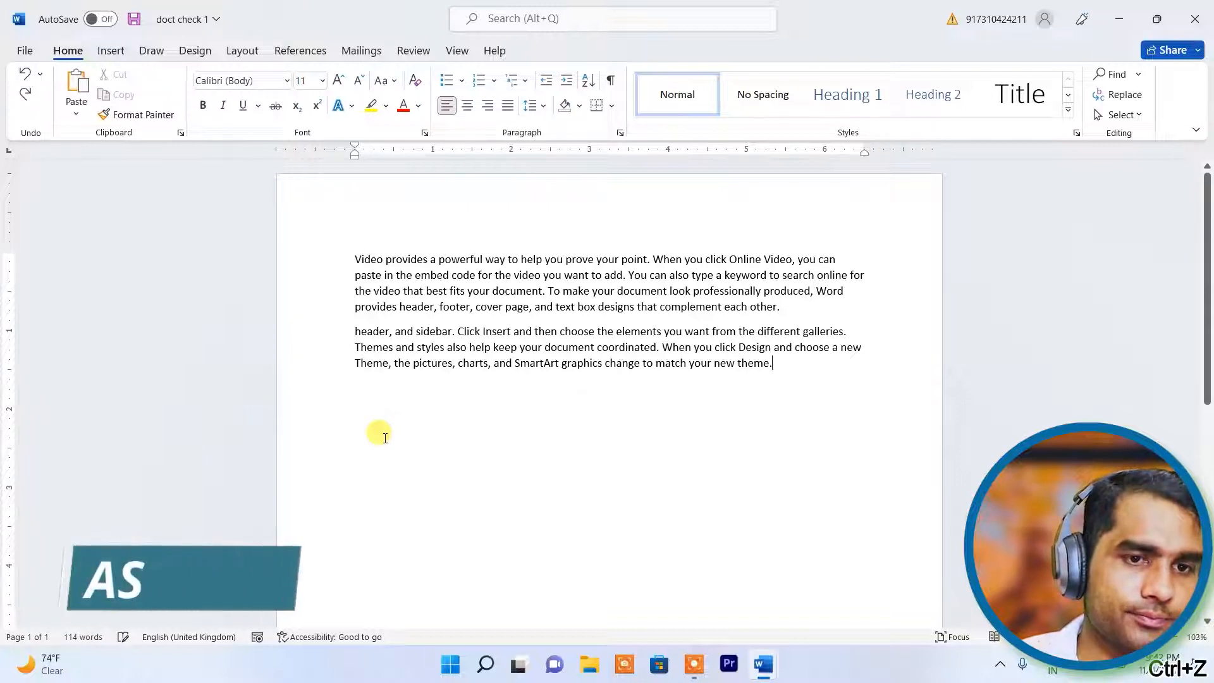
{"action": "key", "text": "ctrl+z"}
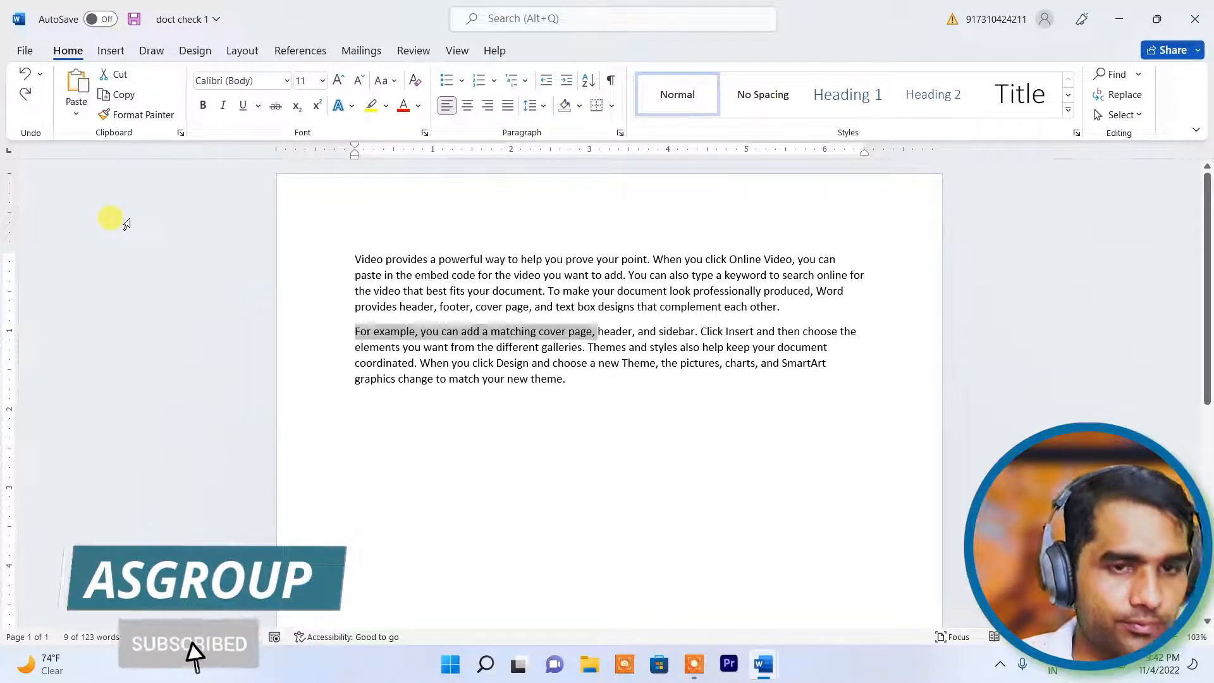
{"action": "key", "text": "ctrl+s"}
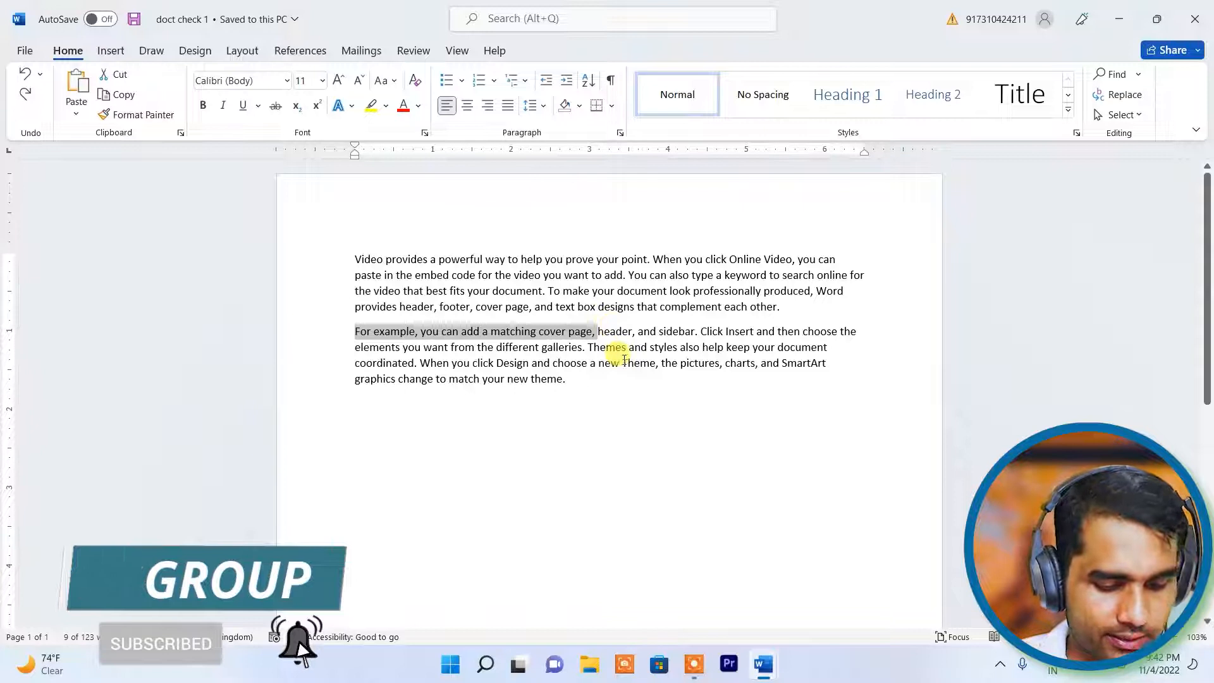
{"action": "key", "text": "ctrl+y"}
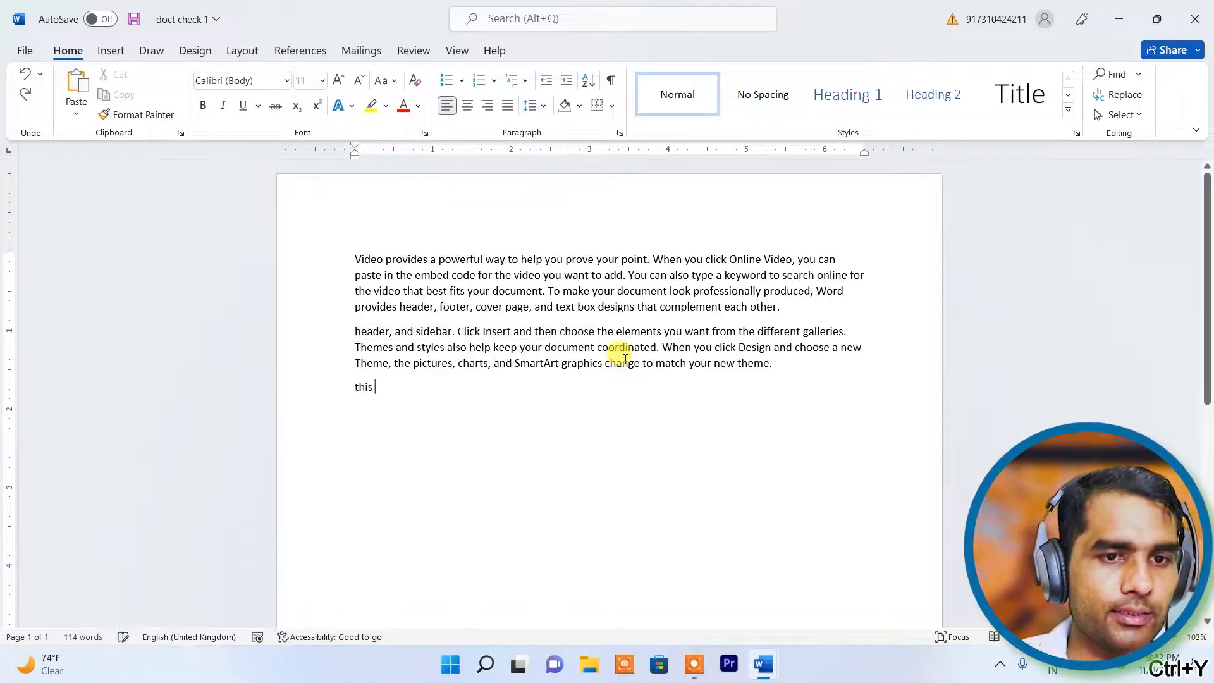
{"action": "key", "text": "ctrl+y"}
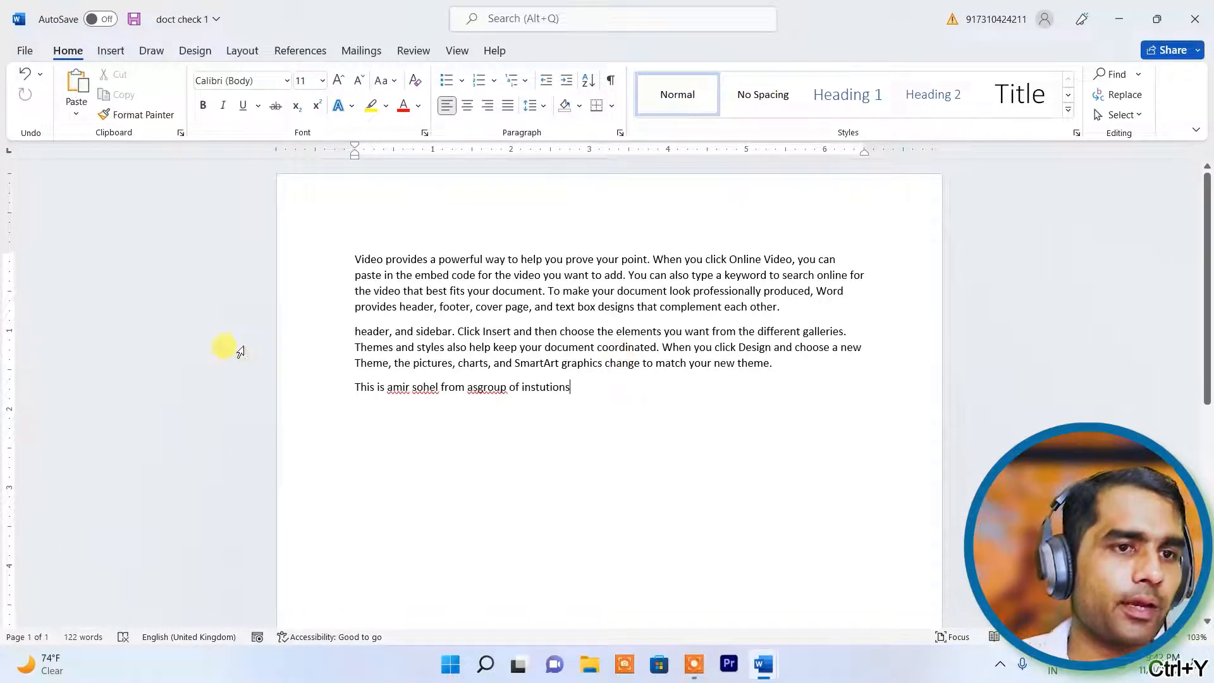
{"action": "left_click", "coordinate": [25, 51]}
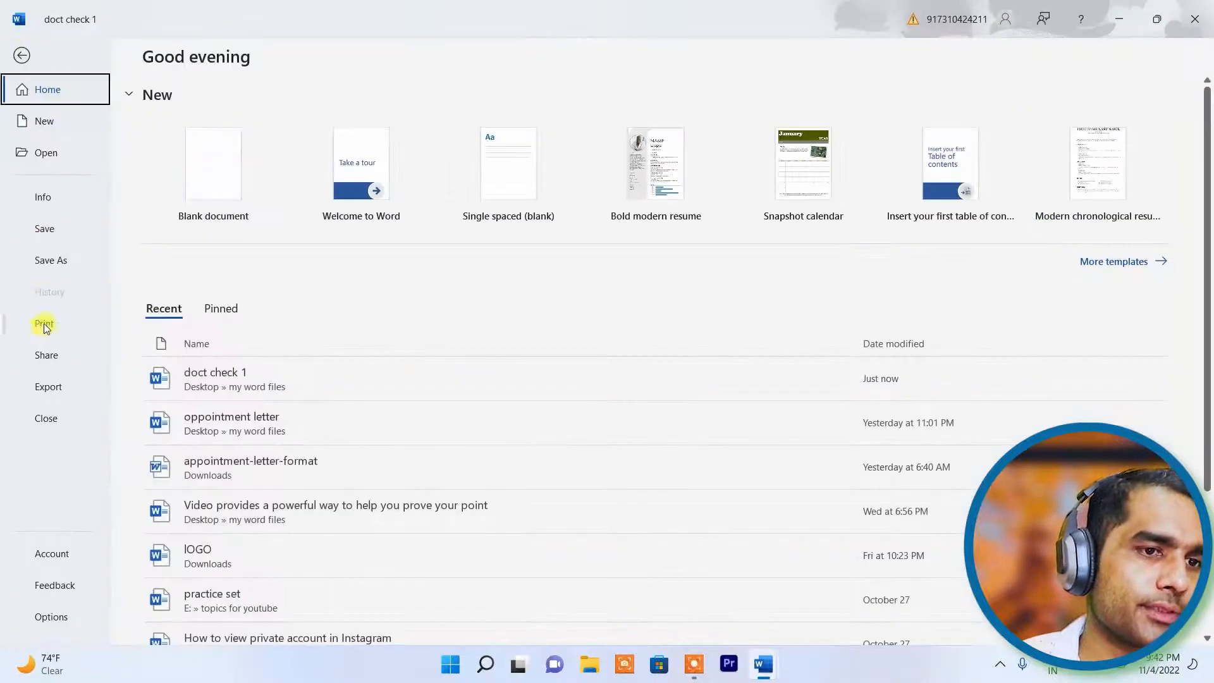
- Save As into the my word files folder, renaming 'doct check 1' to 'doct check 2'
{"action": "left_click", "coordinate": [66, 261]}
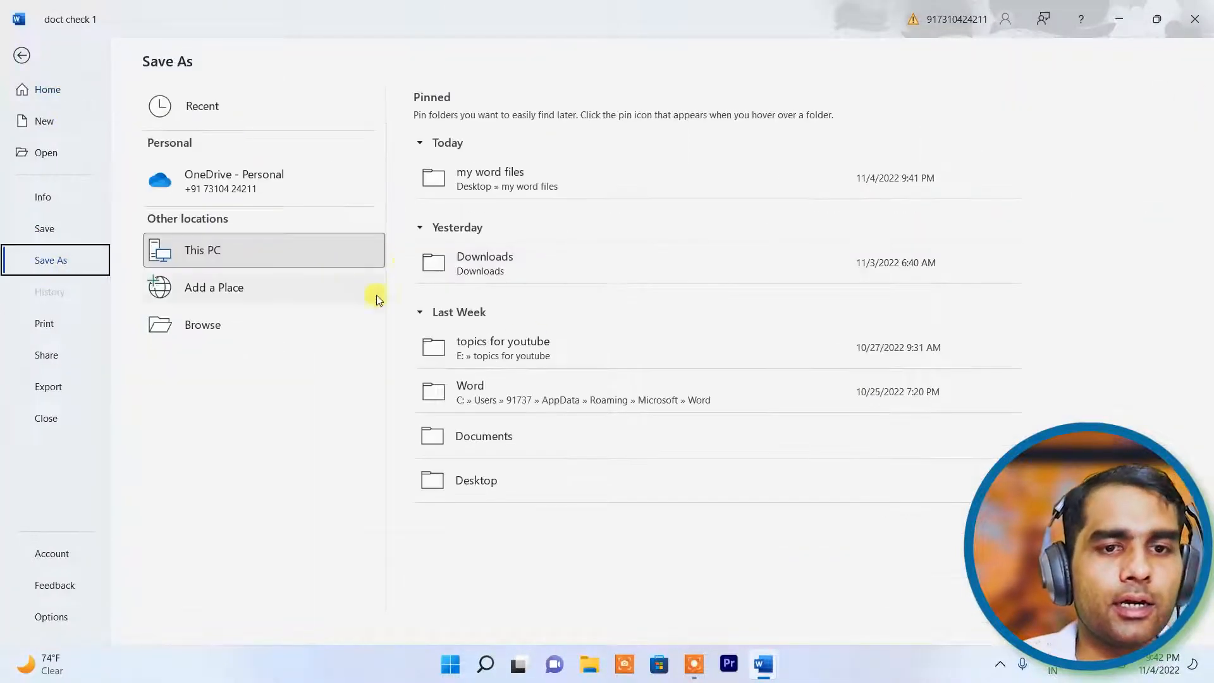
{"action": "left_click", "coordinate": [497, 184]}
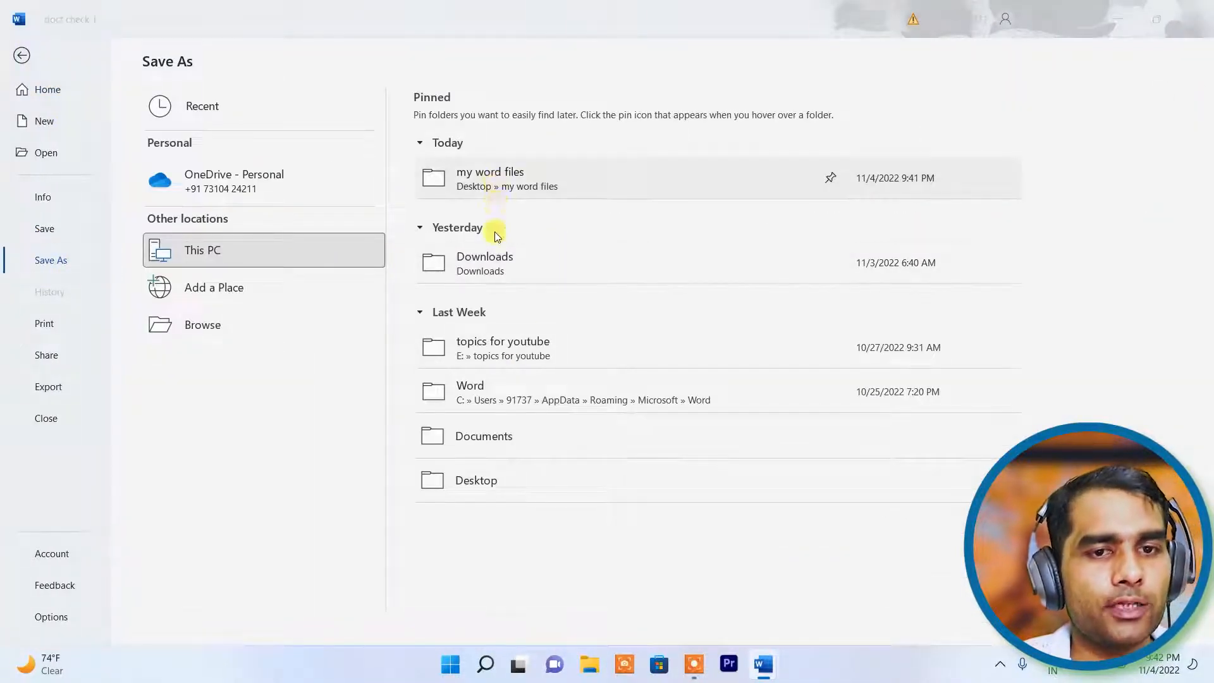
{"action": "key", "text": "Right"}
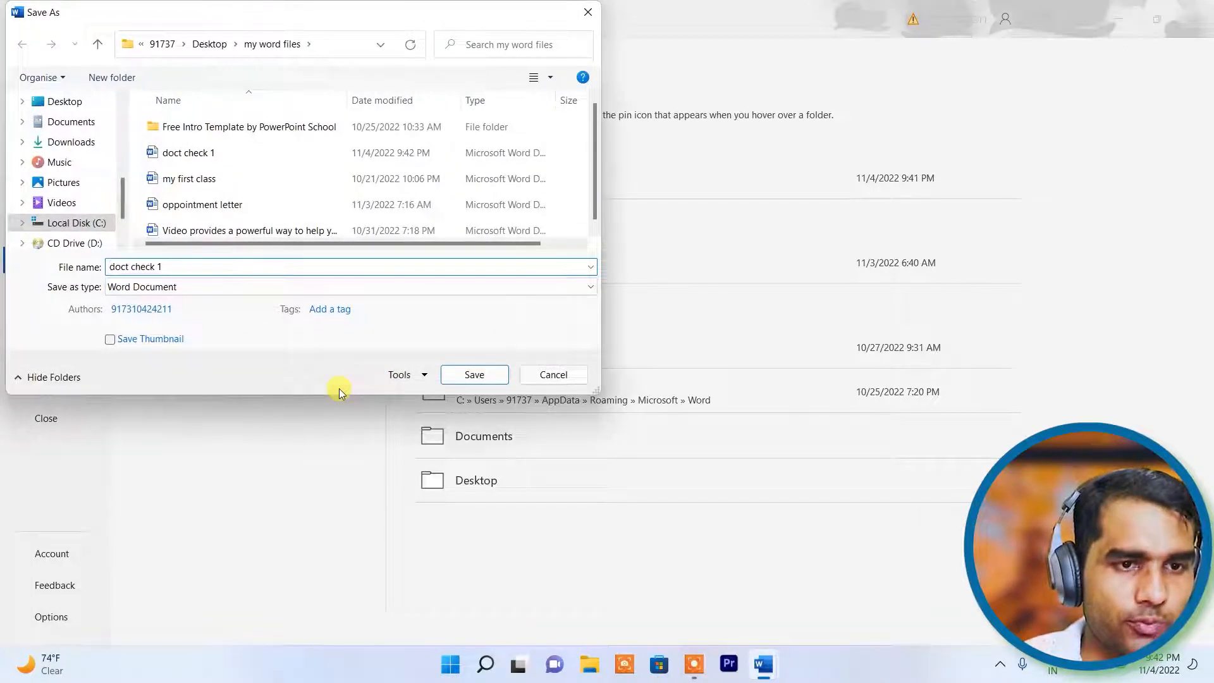
{"action": "key", "text": "BackSpace"}
{"action": "type", "text": "2"}
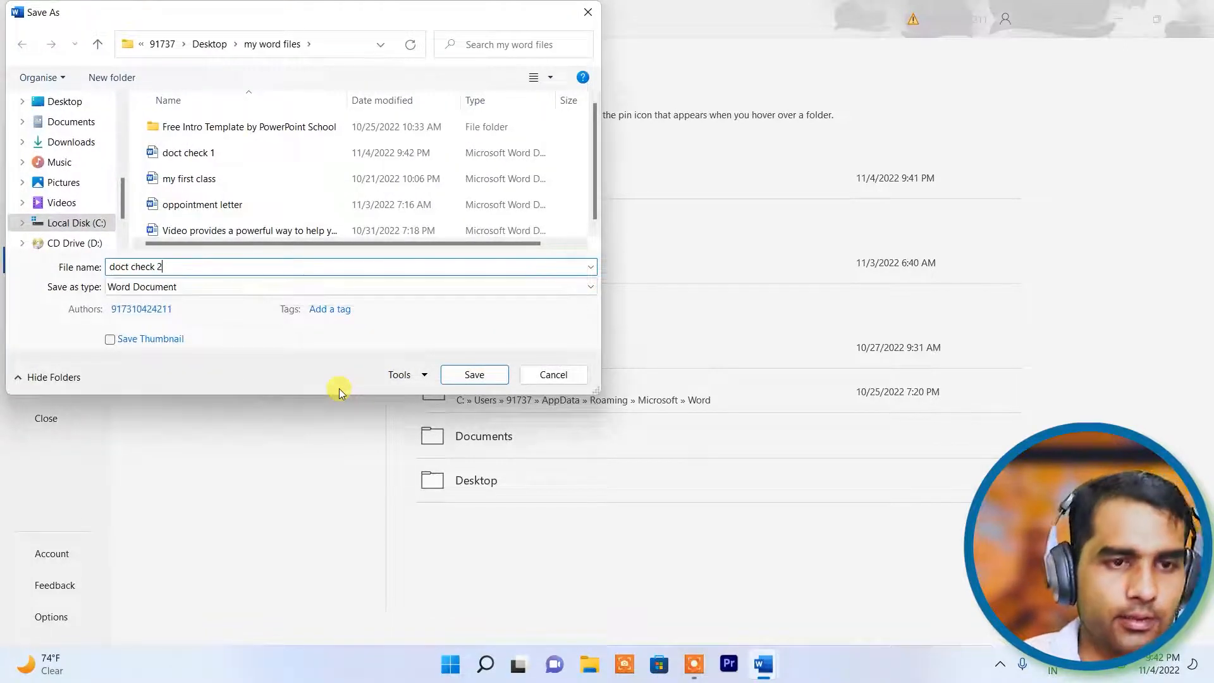
{"action": "left_click", "coordinate": [474, 374]}
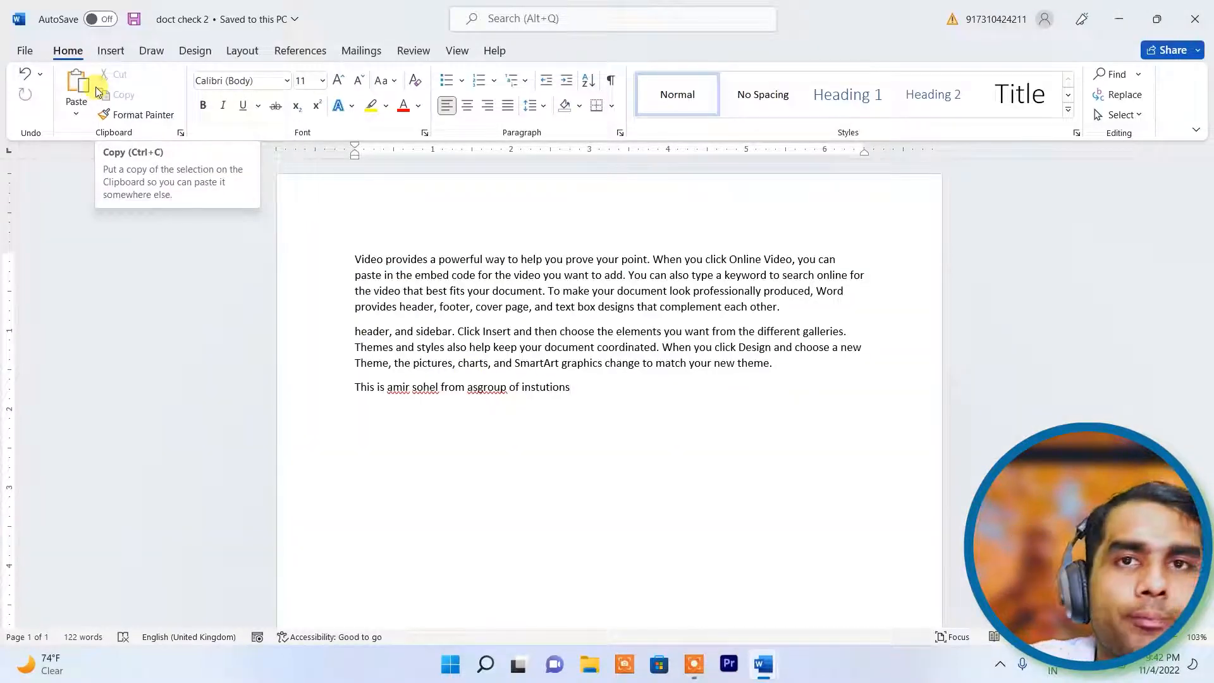
{"action": "left_click", "coordinate": [25, 52]}
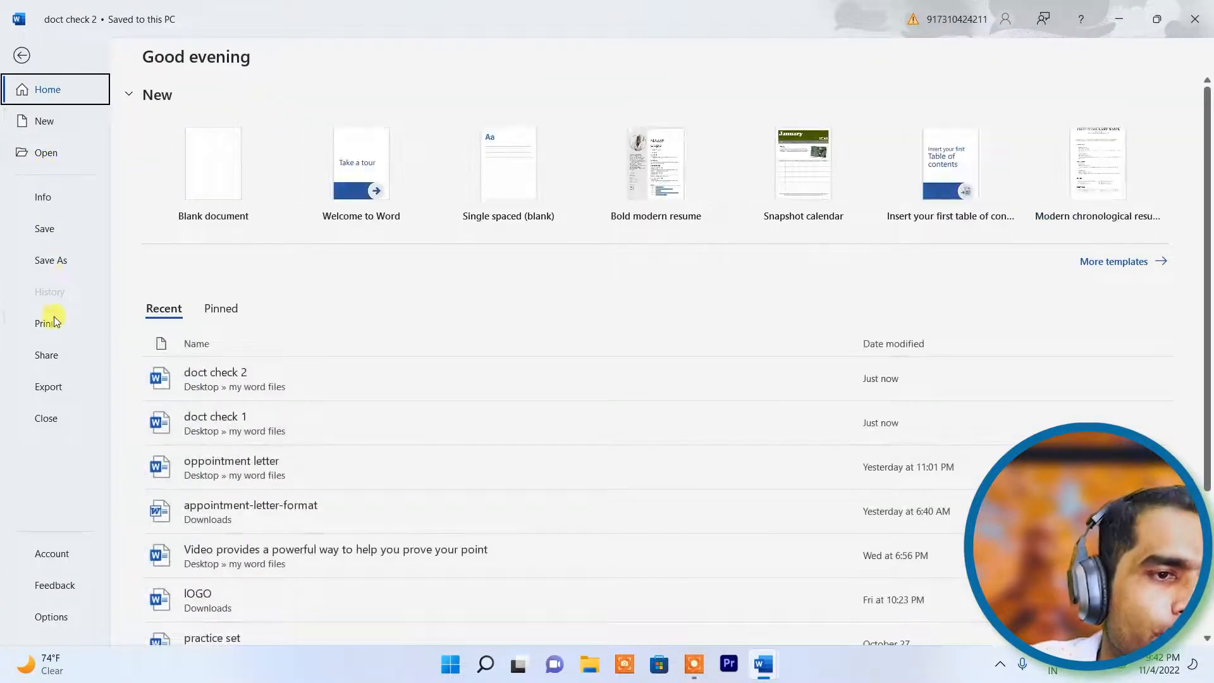
- Create a new blank document and start the Review Compare Documents tool
{"action": "left_click", "coordinate": [78, 121]}
{"action": "left_click", "coordinate": [263, 177]}
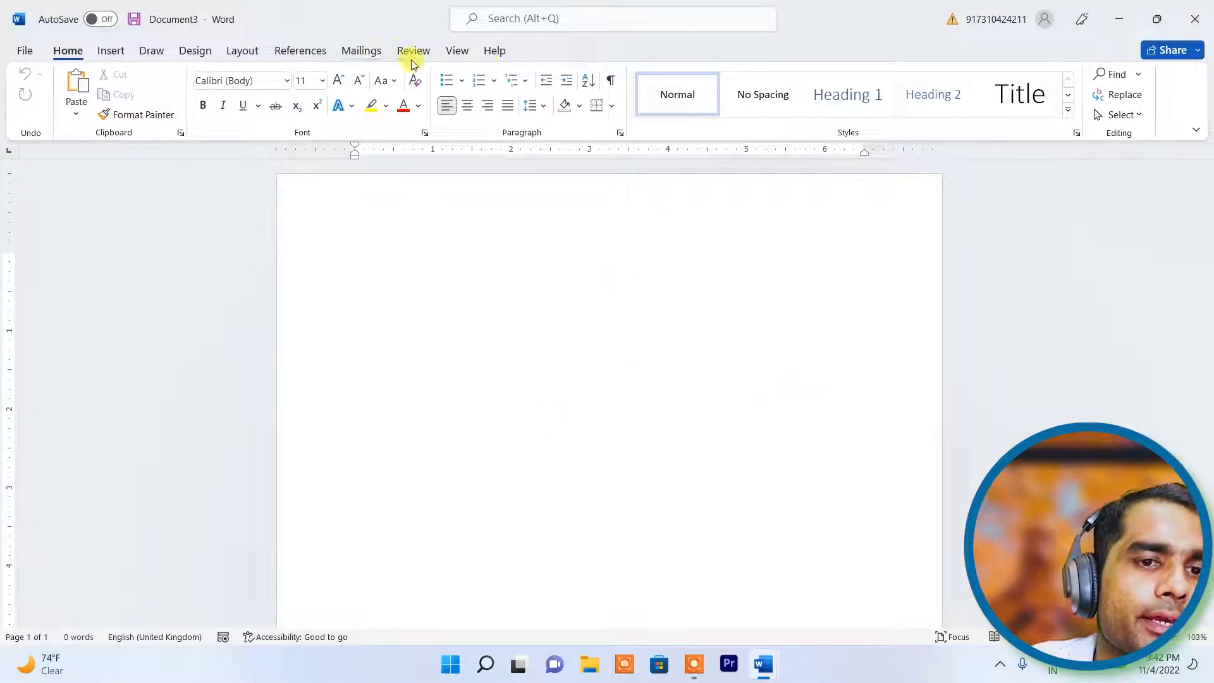
{"action": "left_click", "coordinate": [412, 57]}
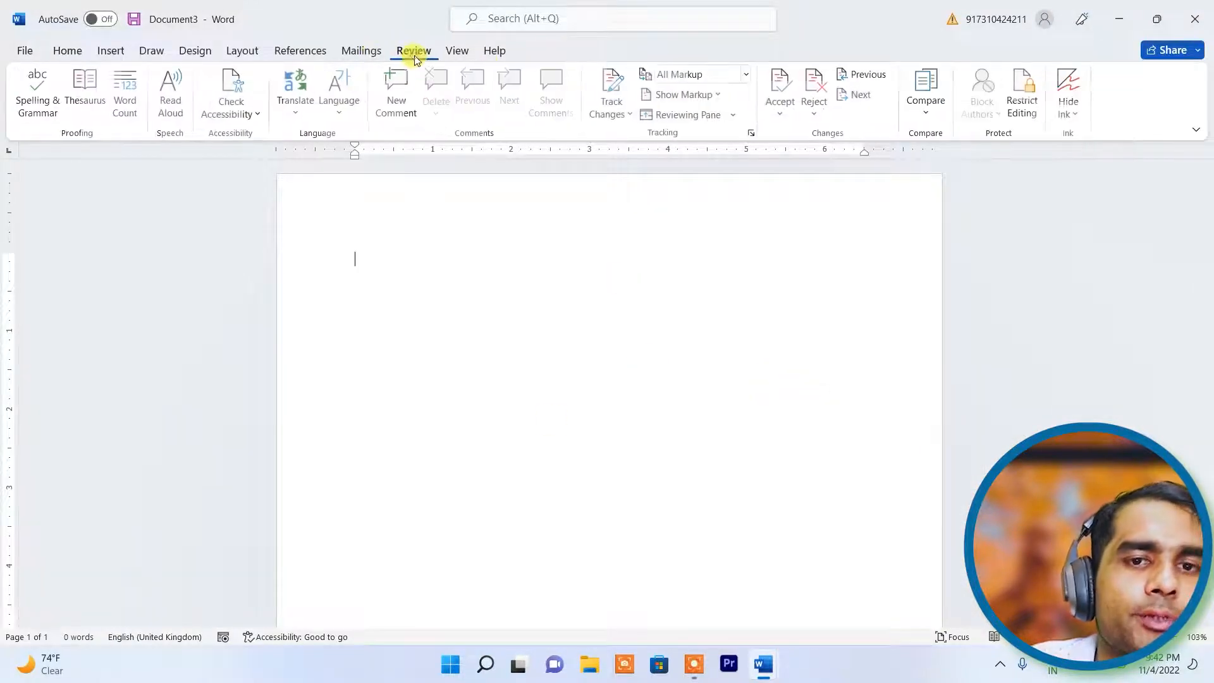
{"action": "left_click", "coordinate": [946, 103]}
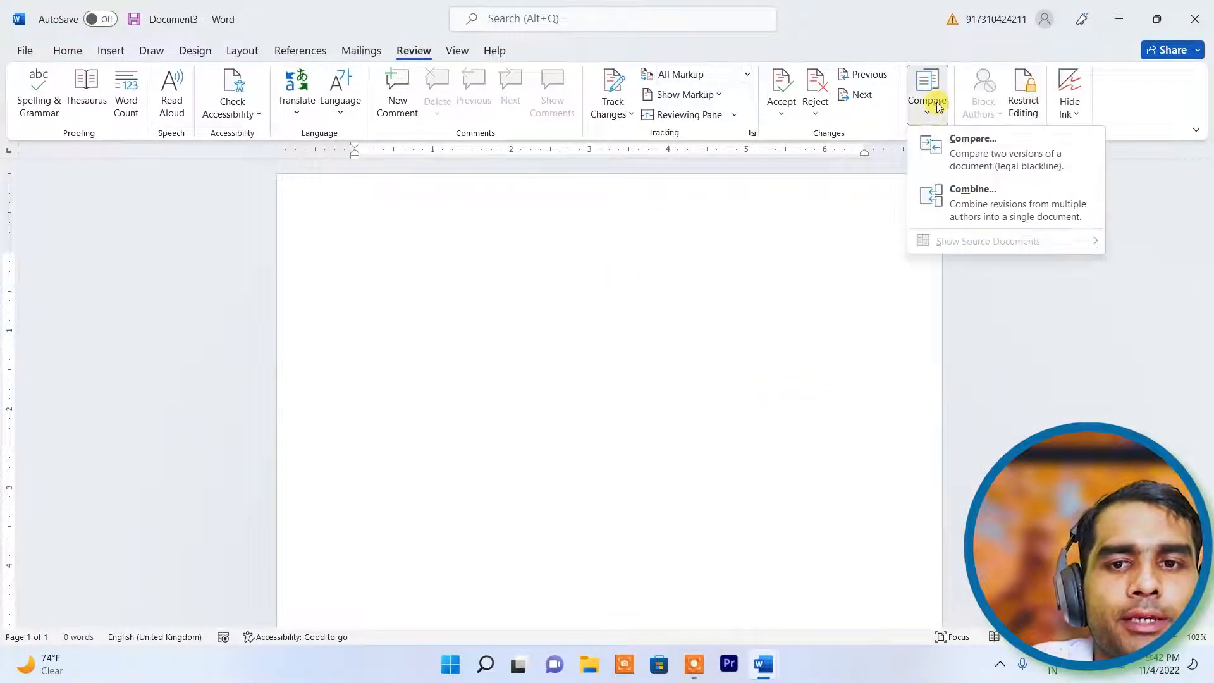
{"action": "left_click", "coordinate": [996, 160]}
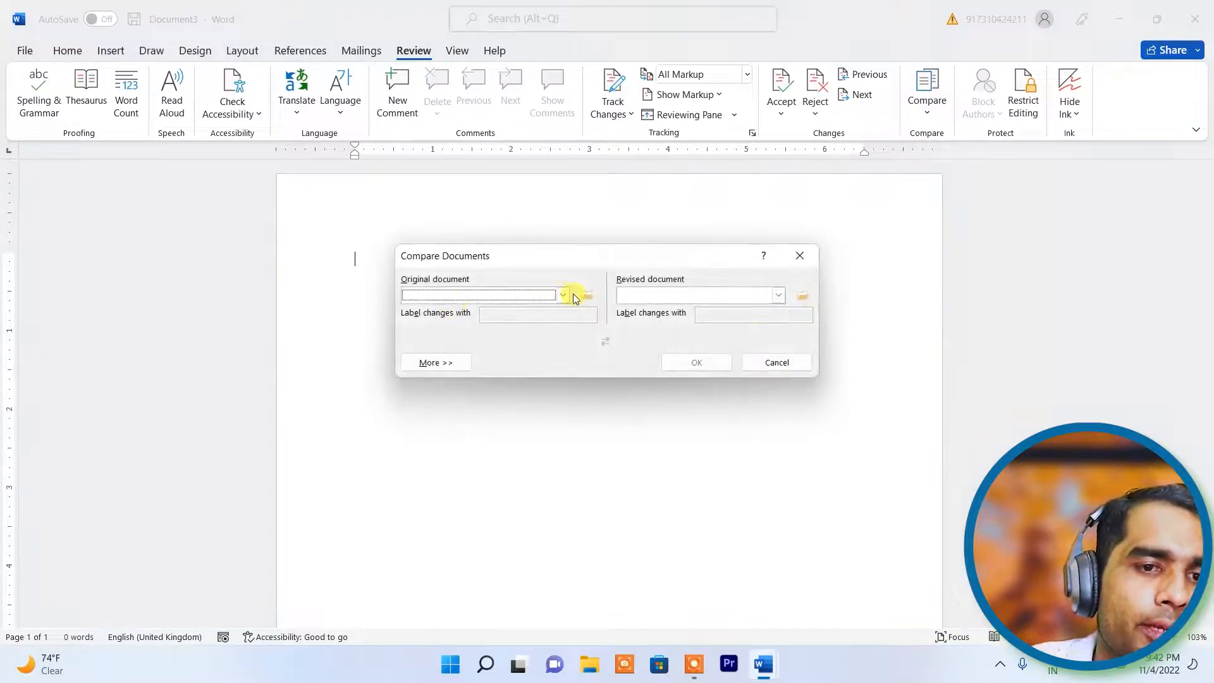
- Compare doct check 1.docx as the original against doct check 2 as the revised document
{"action": "left_click", "coordinate": [563, 295]}
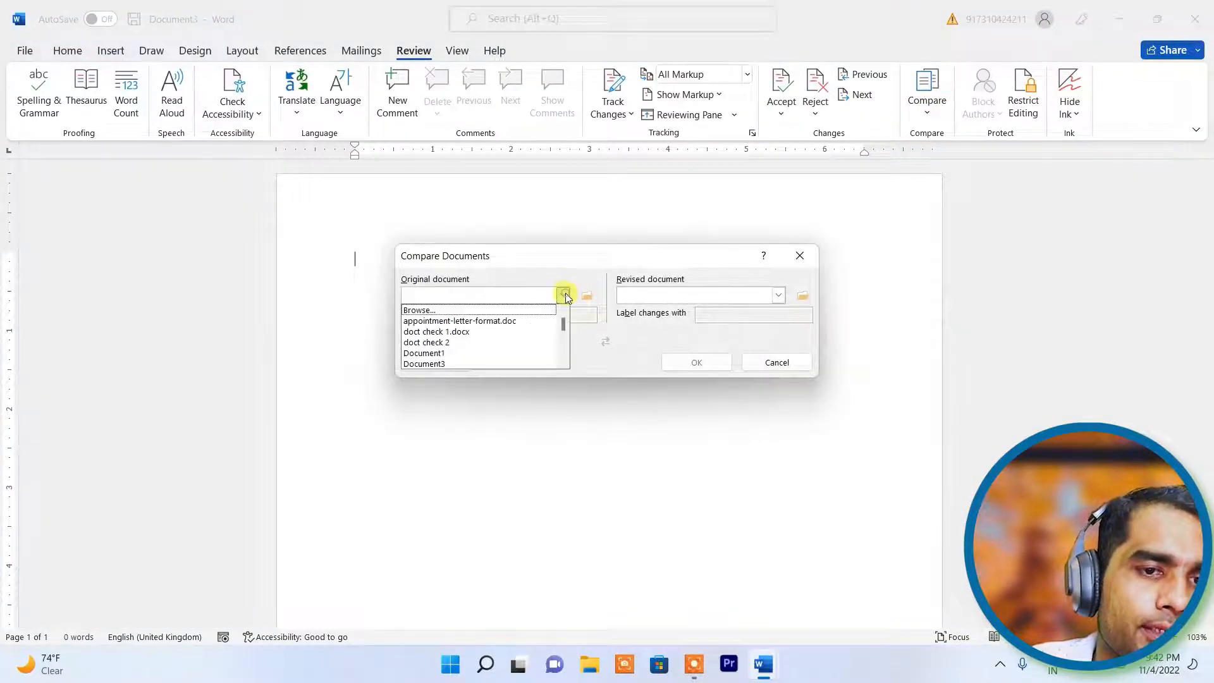
{"action": "left_click", "coordinate": [501, 334]}
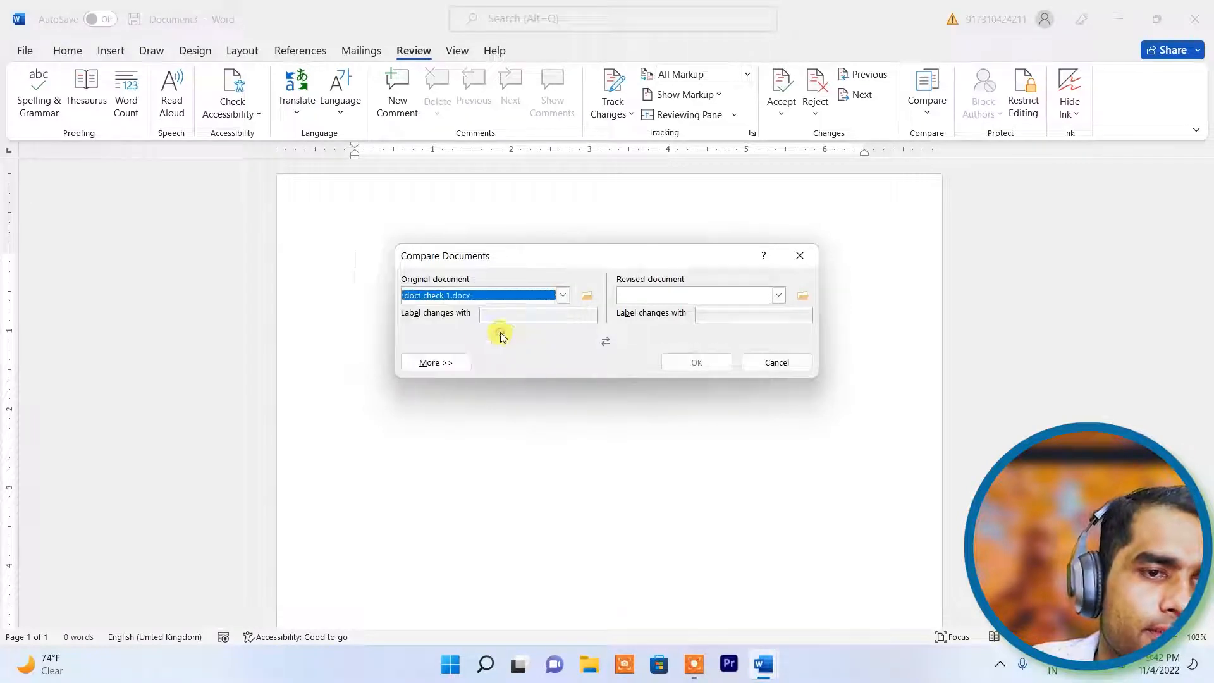
{"action": "left_click", "coordinate": [779, 295]}
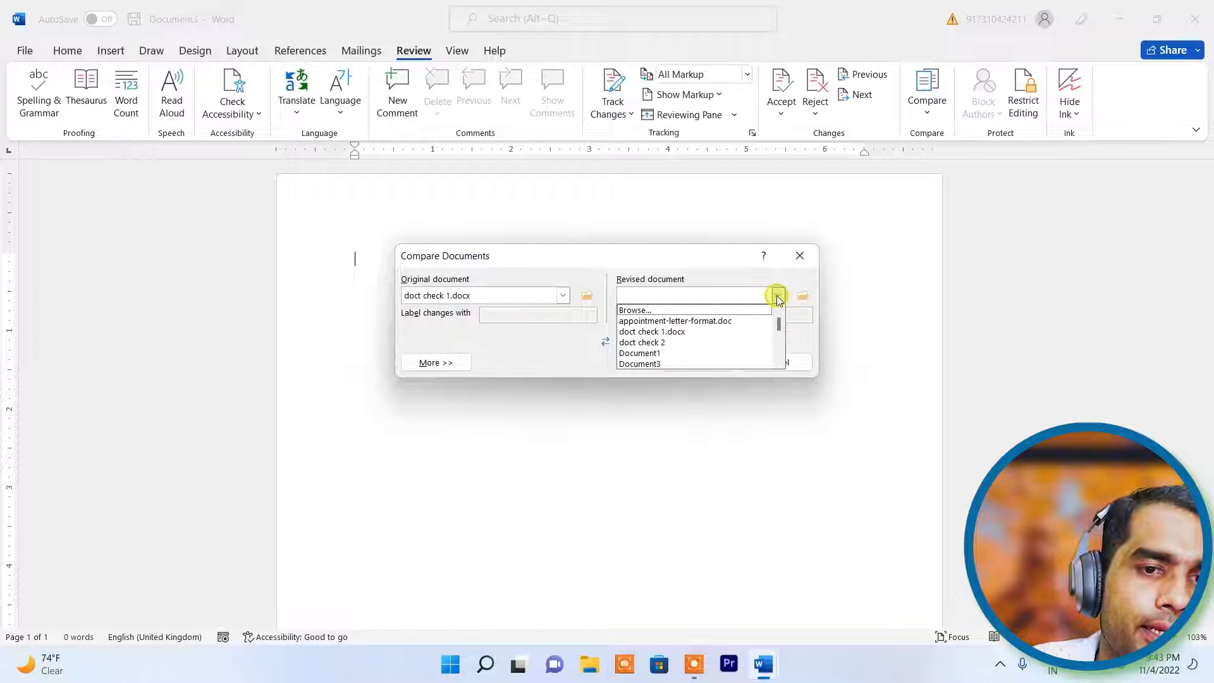
{"action": "left_click", "coordinate": [695, 341]}
{"action": "left_click", "coordinate": [697, 363]}
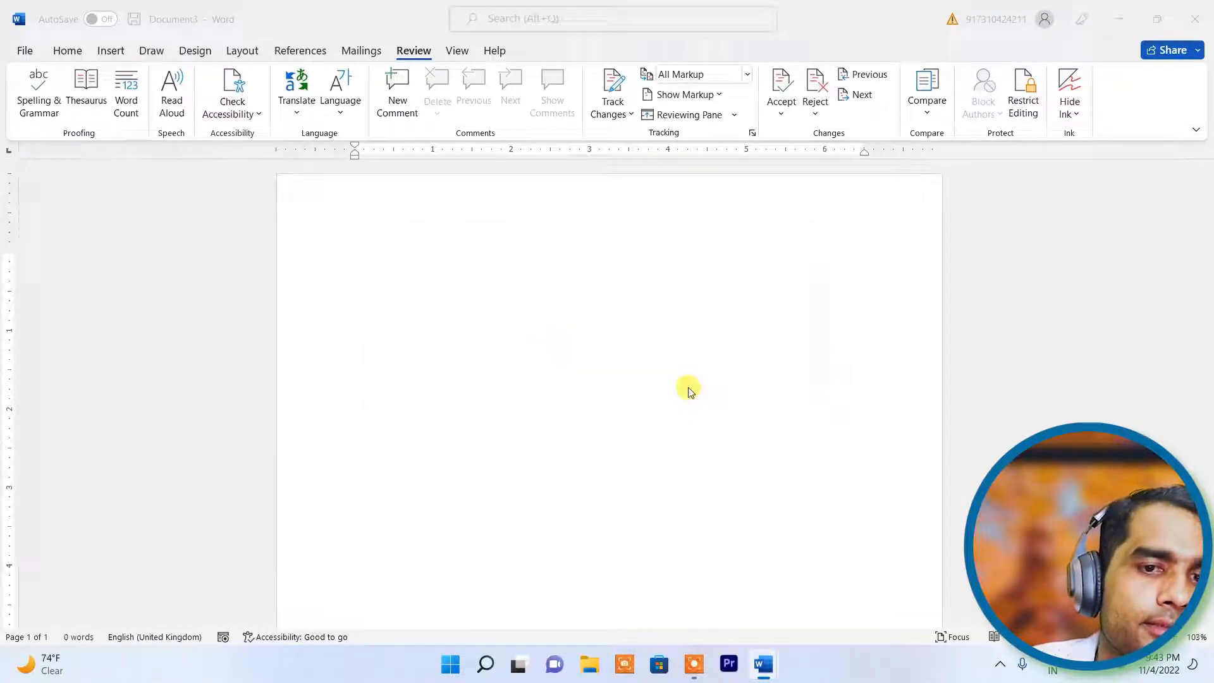
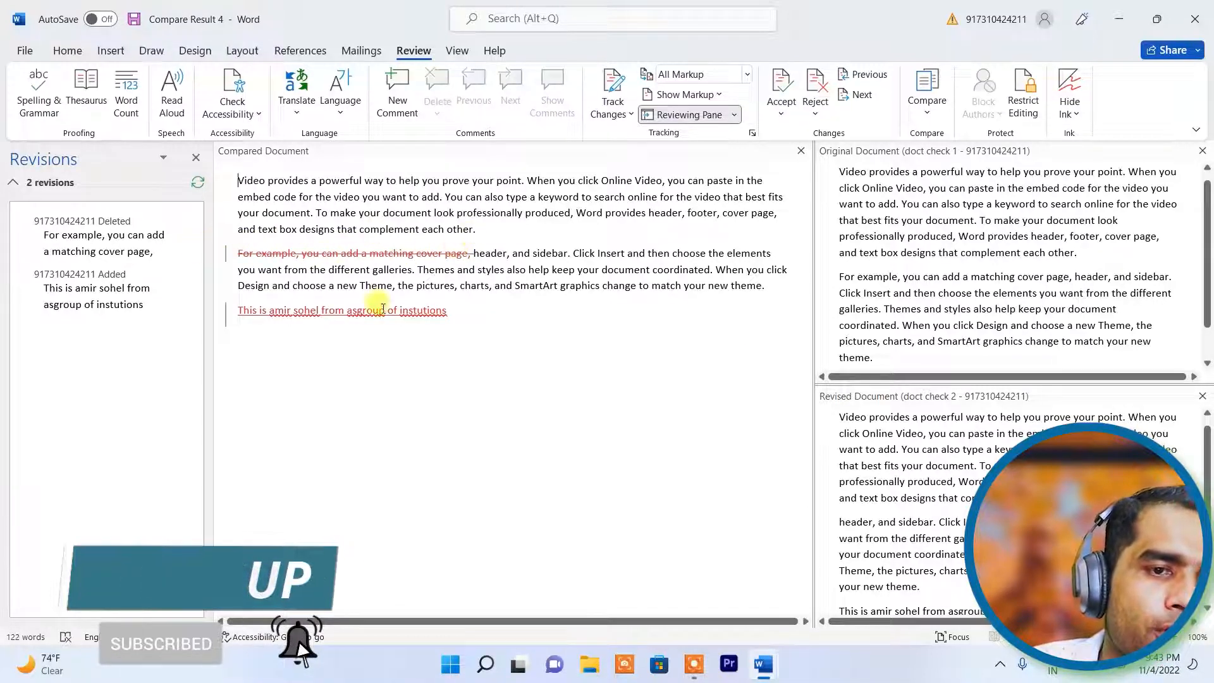
- Highlight the added final sentence and the deleted cover-page sentence, then scroll through the comparison panes
{"action": "left_click_drag", "start_coordinate": [460, 316], "coordinate": [215, 329]}
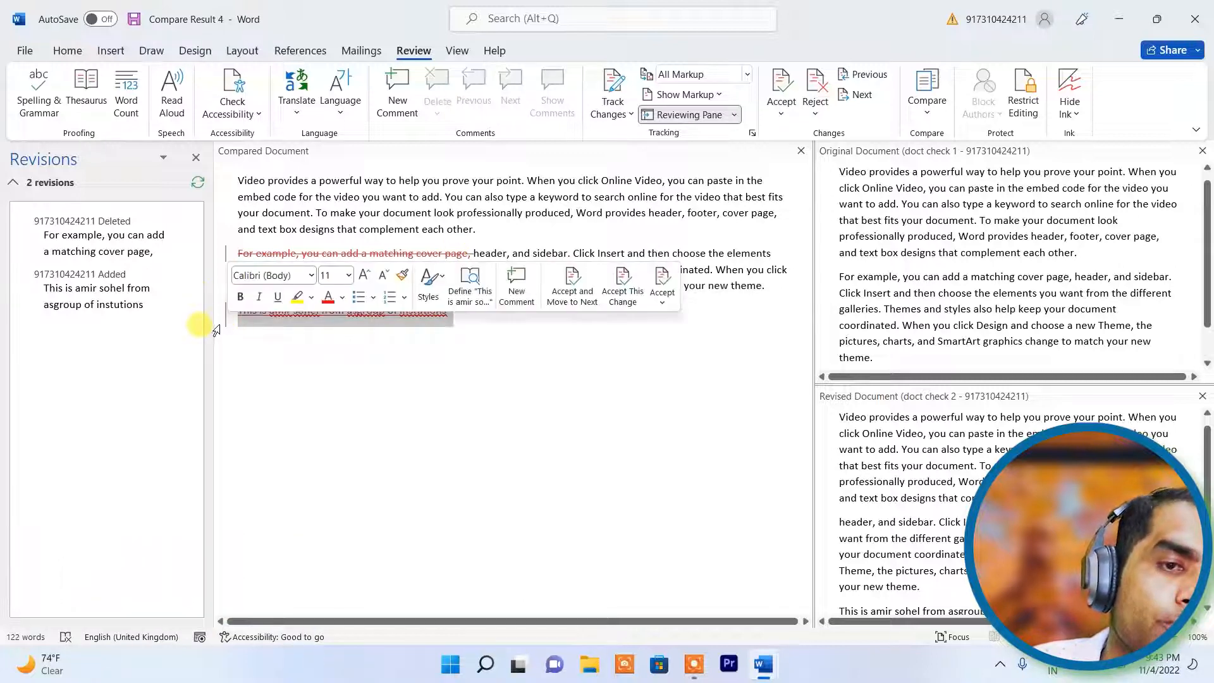
{"action": "left_click", "coordinate": [457, 364]}
{"action": "left_click_drag", "start_coordinate": [427, 314], "coordinate": [248, 310]}
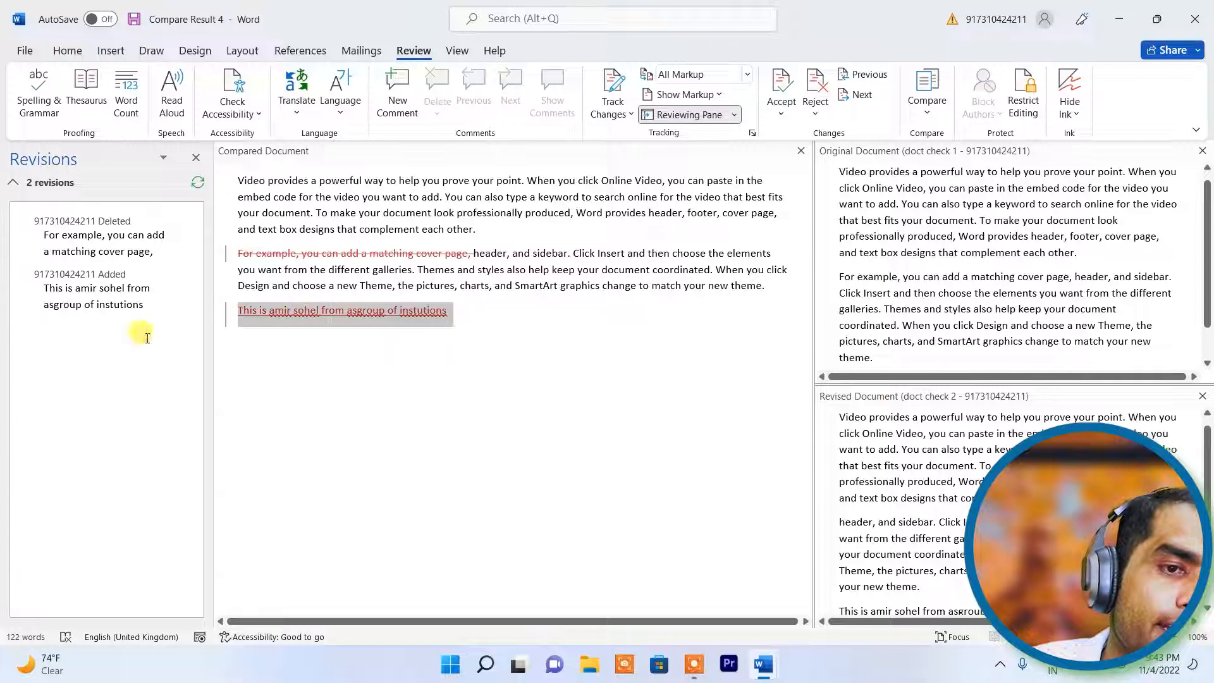
{"action": "left_click", "coordinate": [429, 407]}
{"action": "left_click_drag", "start_coordinate": [471, 252], "coordinate": [228, 249]}
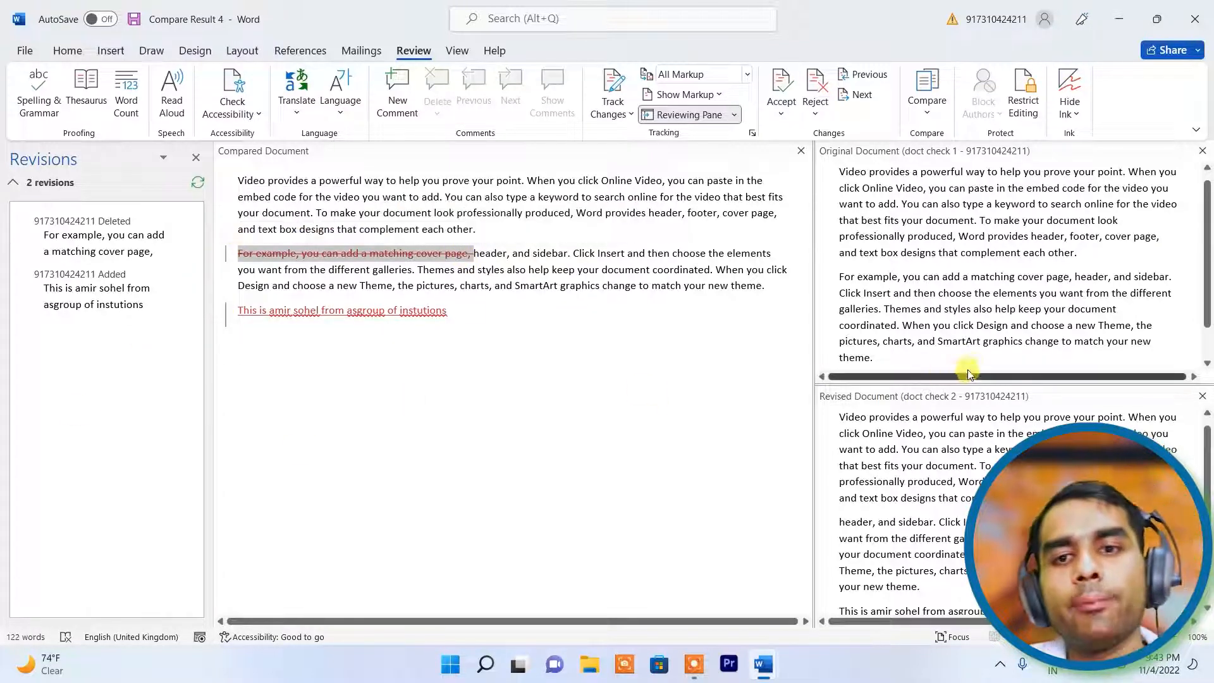
{"action": "scroll", "coordinate": [926, 416], "scroll_direction": "down", "scroll_amount": 2}
{"action": "scroll", "coordinate": [982, 313], "scroll_direction": "up", "scroll_amount": 1}
{"action": "scroll", "coordinate": [982, 311], "scroll_direction": "up", "scroll_amount": 1}
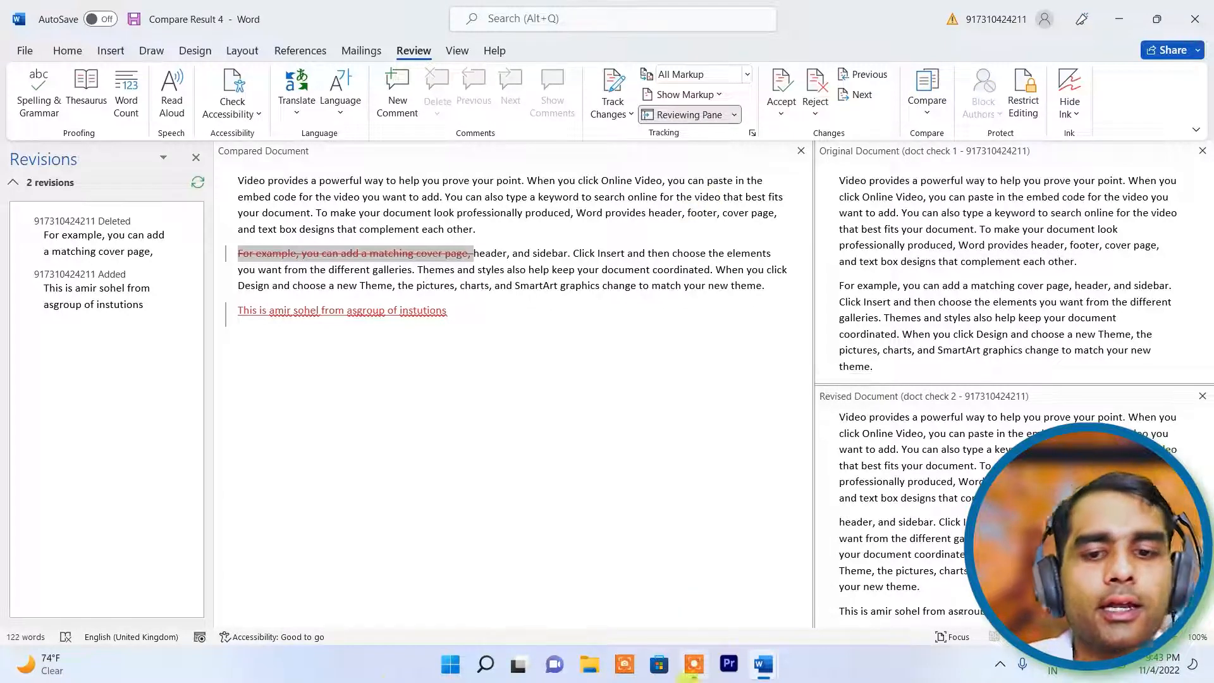
- In the blank Document3, enter =rand(5,8) to generate five paragraphs of filler text
{"action": "mouse_move", "coordinate": [762, 658]}
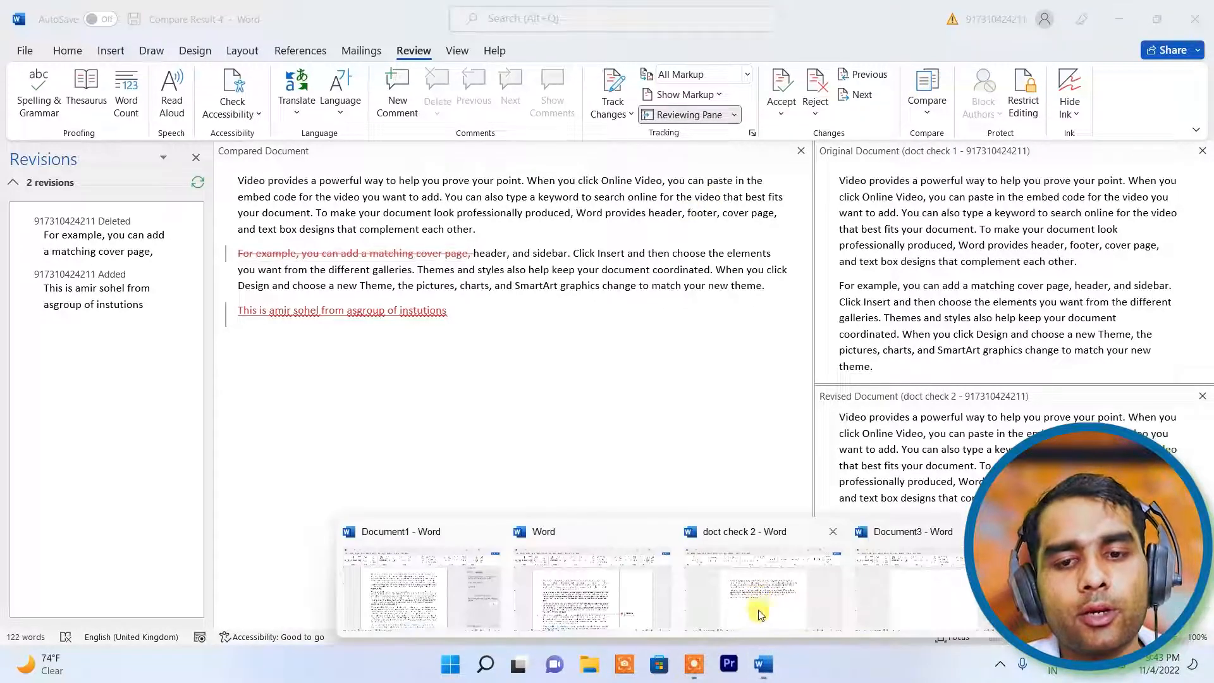
{"action": "left_click", "coordinate": [915, 601]}
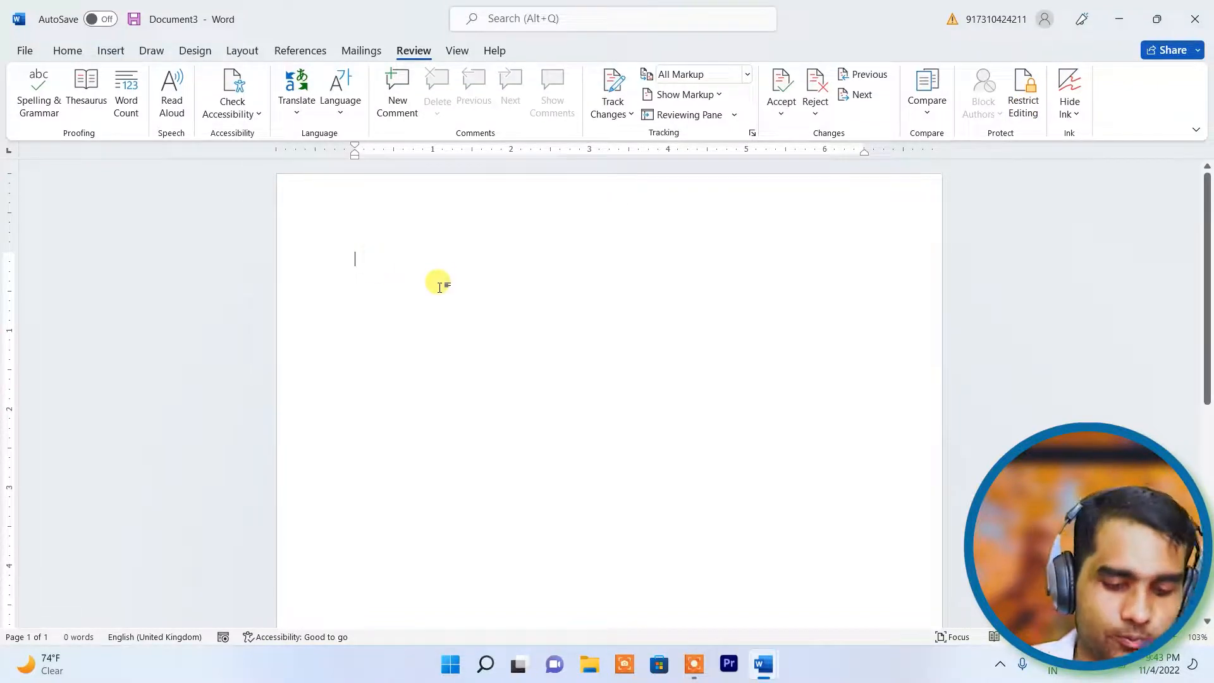
{"action": "type", "text": "=rand("}
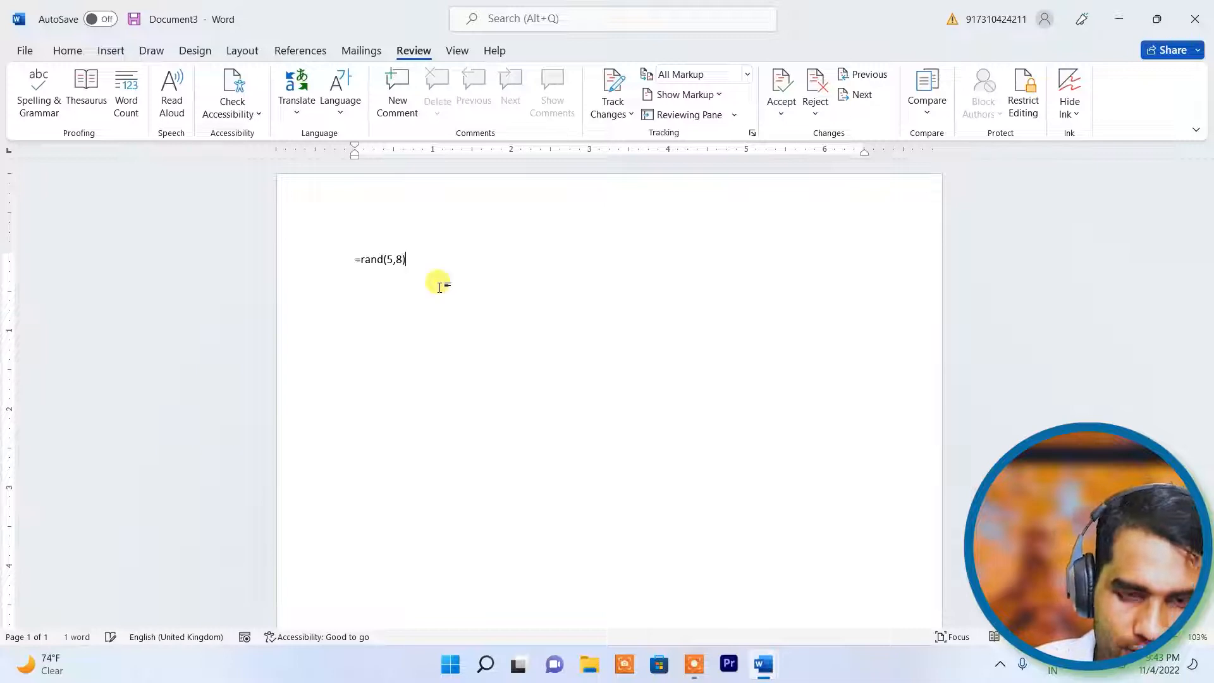
{"action": "type", "text": "5,8)"}
{"action": "key", "text": "Return"}
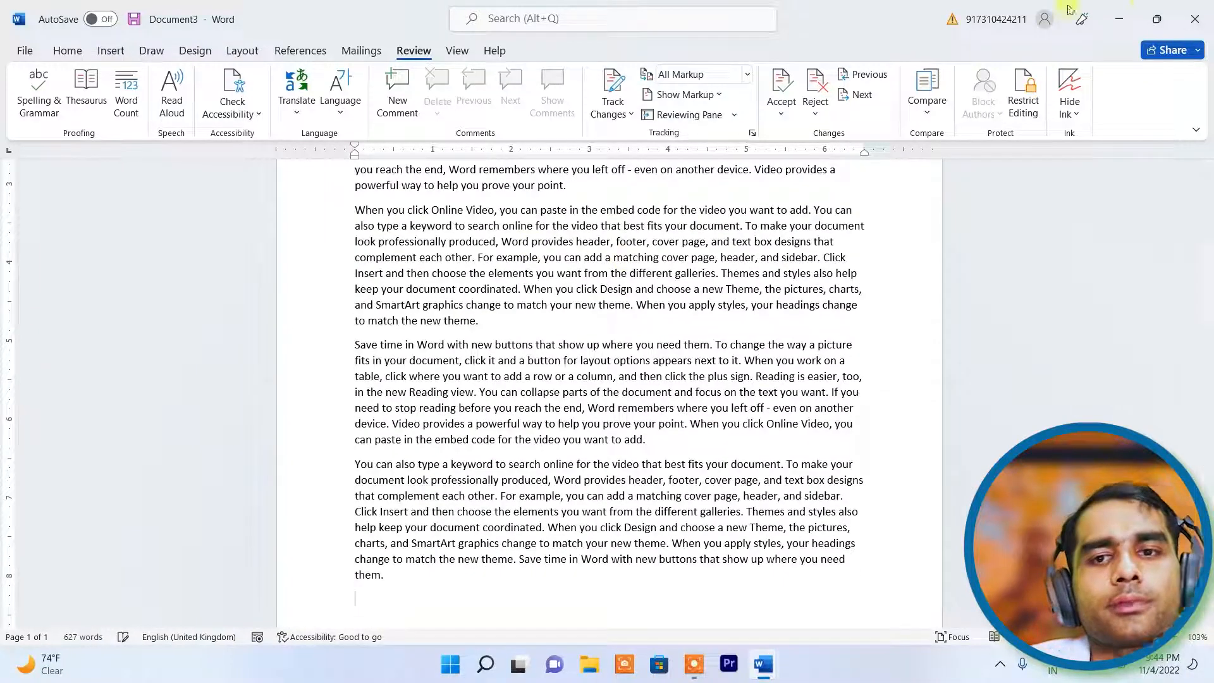
- Restrict Document3 to No changes (Read only) with formatting limits and Everyone exceptions, enforced by password
{"action": "left_click", "coordinate": [1023, 95]}
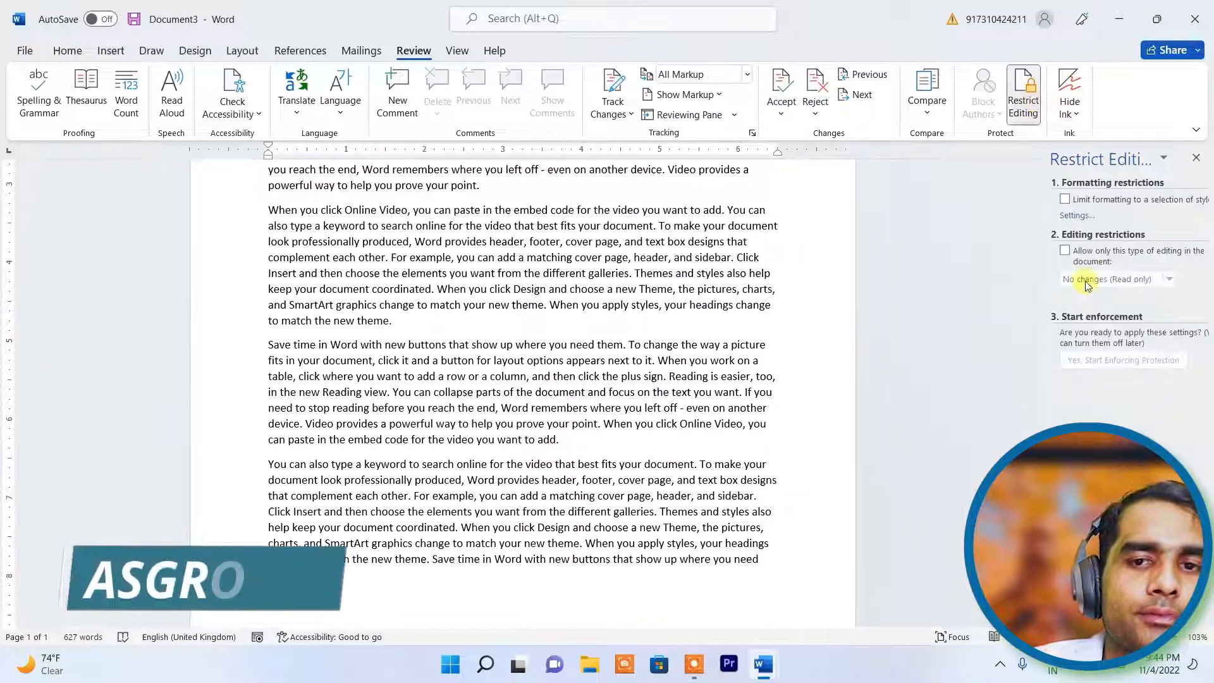
{"action": "left_click", "coordinate": [1065, 200]}
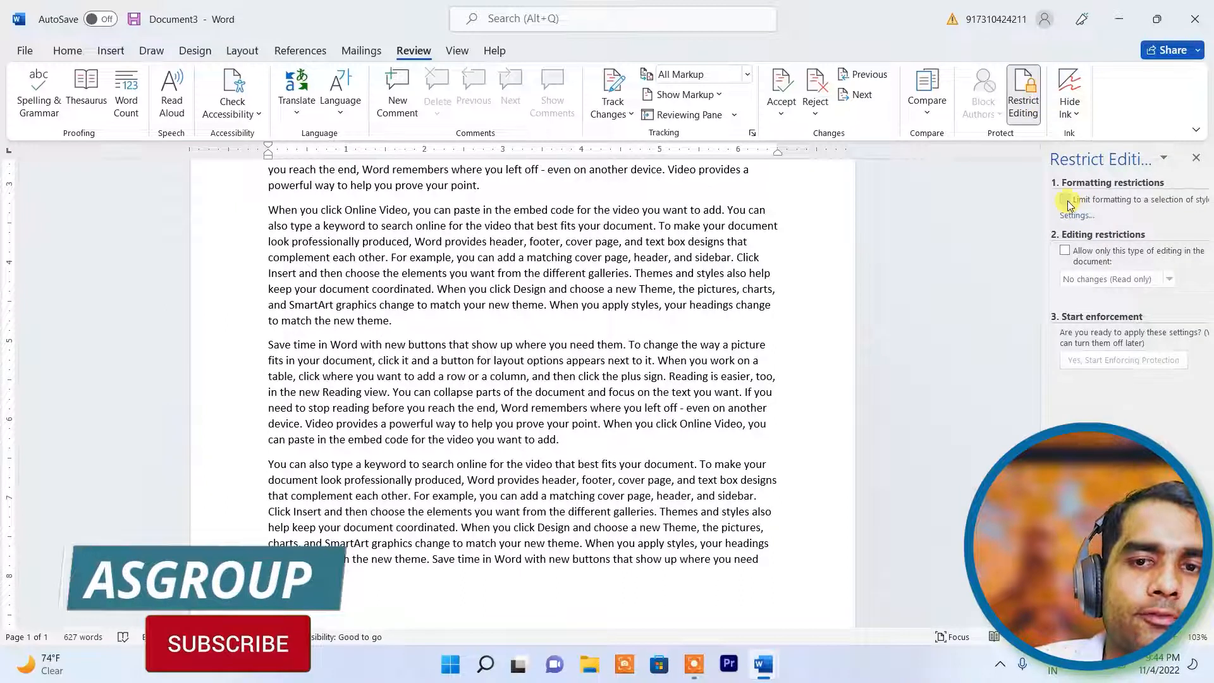
{"action": "left_click", "coordinate": [1069, 253]}
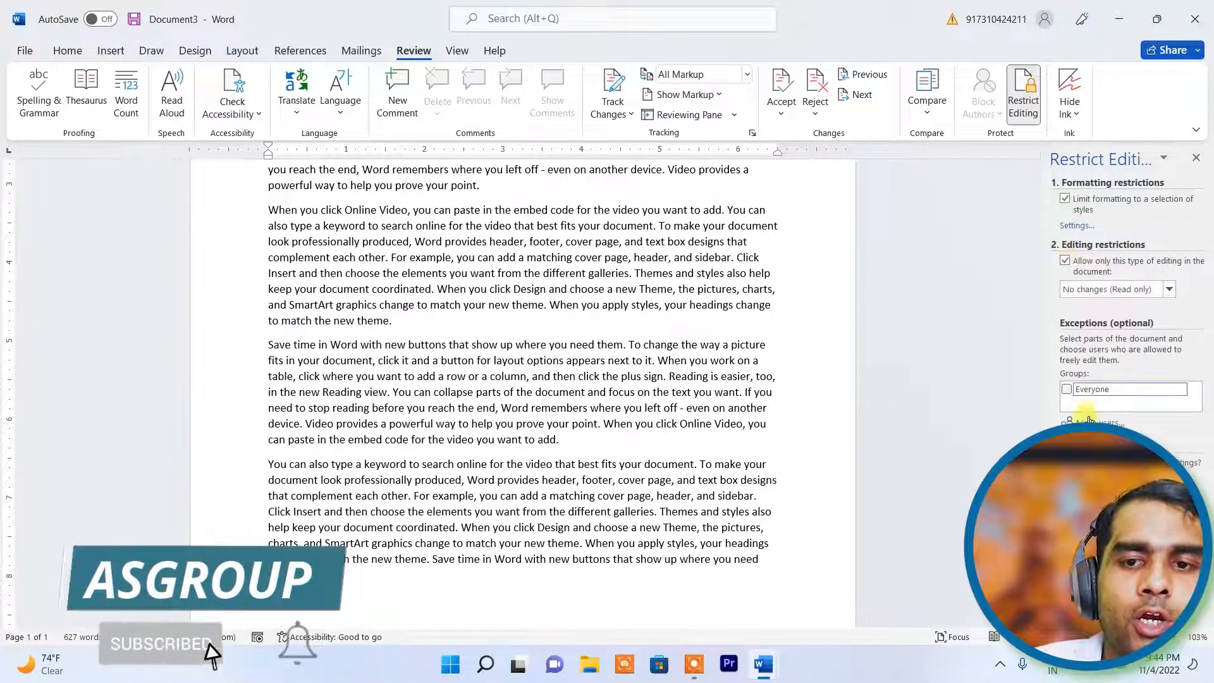
{"action": "left_click", "coordinate": [1067, 390]}
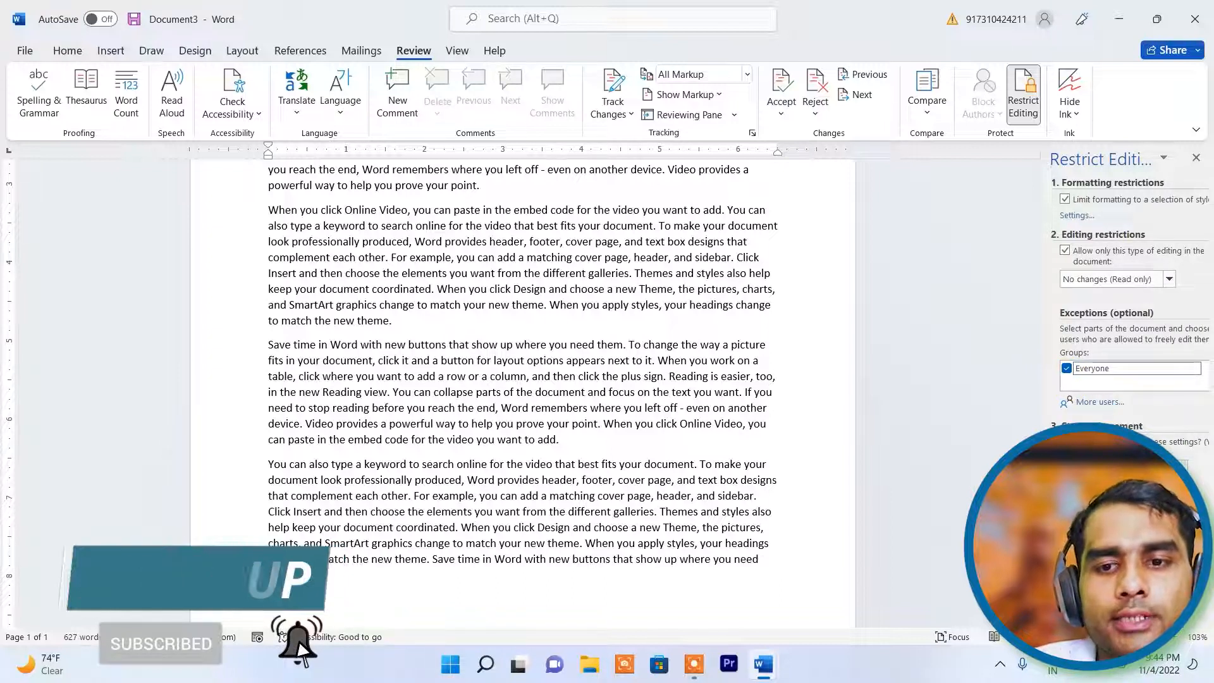
{"action": "left_click", "coordinate": [1124, 467]}
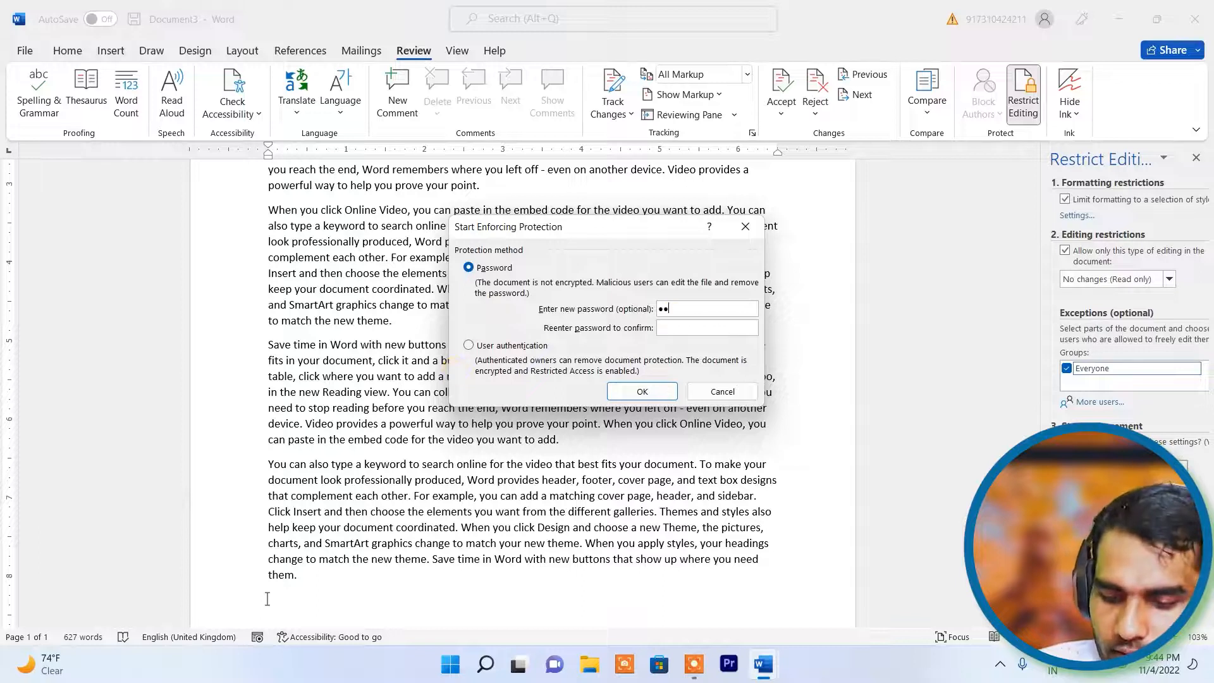
{"action": "left_click", "coordinate": [666, 328]}
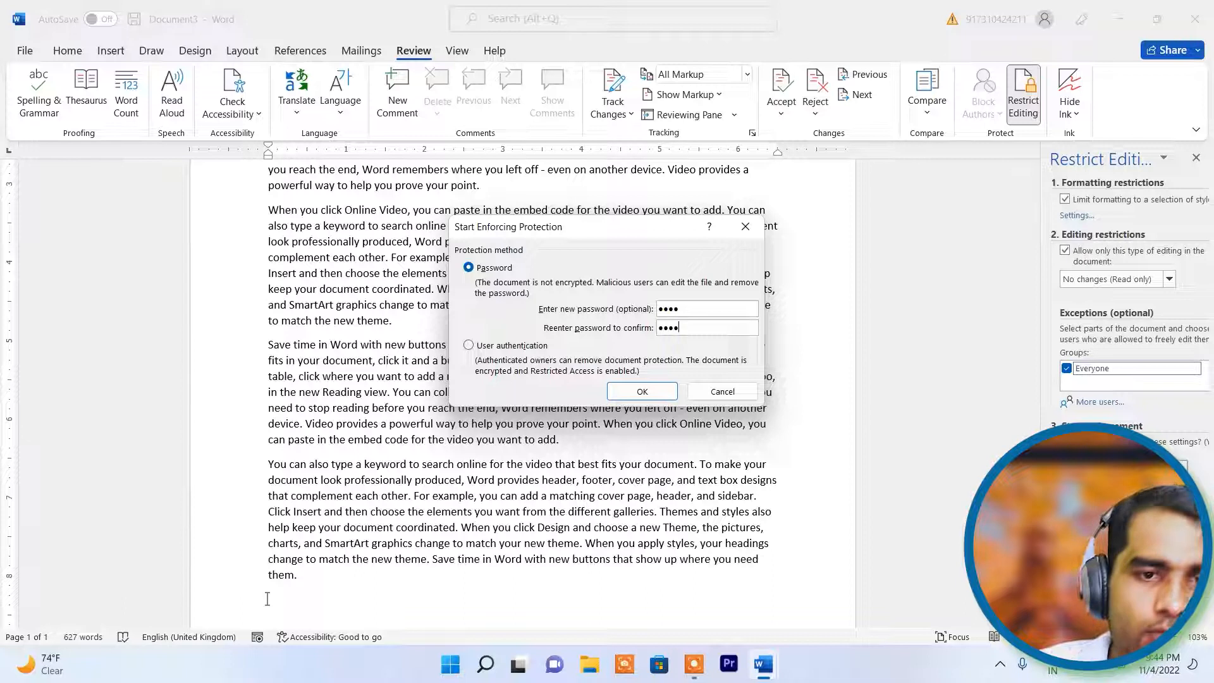
{"action": "left_click", "coordinate": [642, 392]}
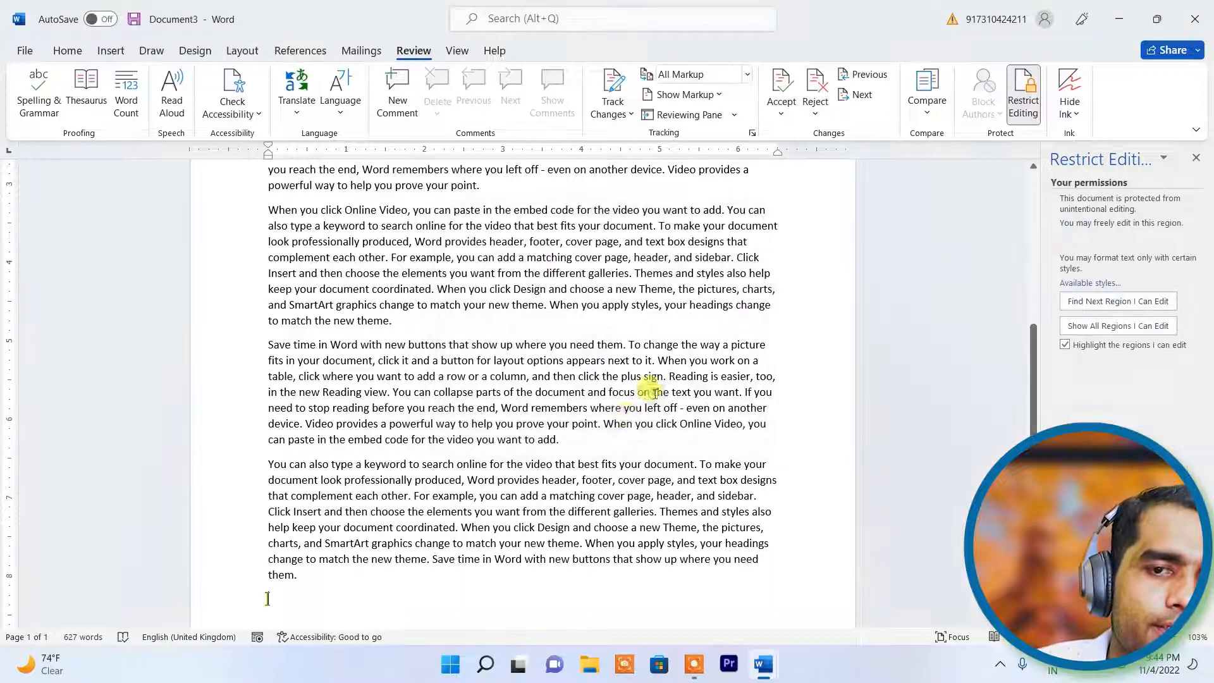
{"action": "left_click", "coordinate": [1200, 157]}
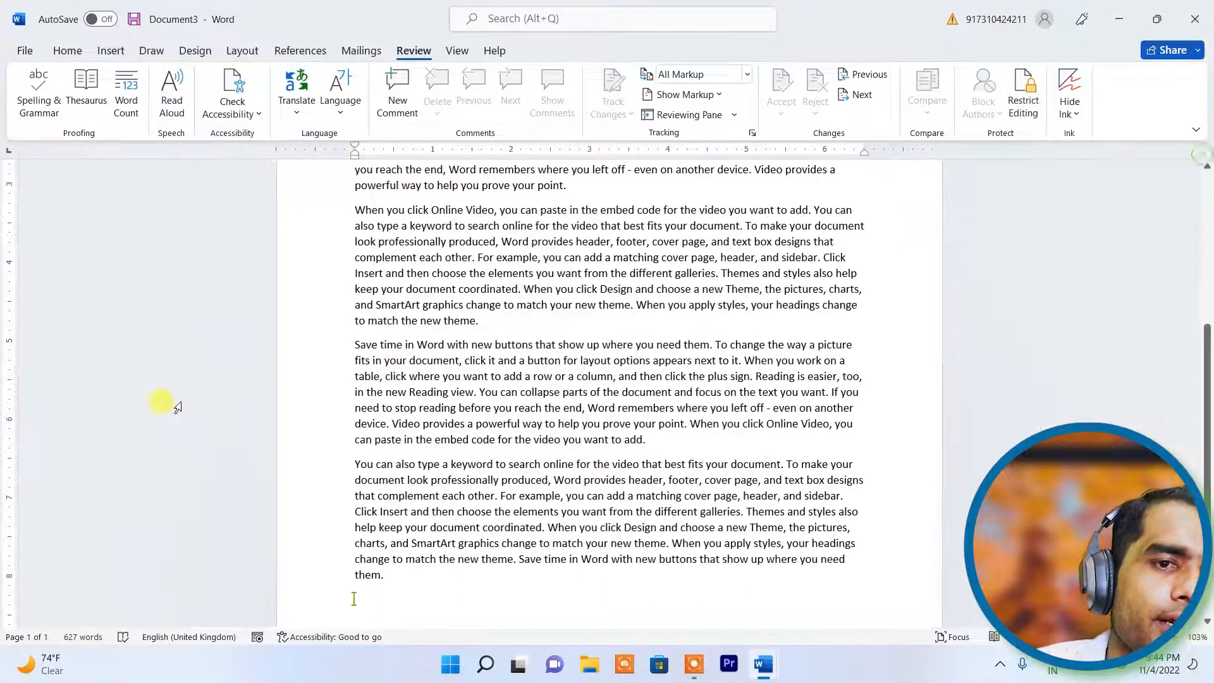
{"action": "left_click", "coordinate": [558, 290]}
{"action": "key", "text": "BackSpace"}
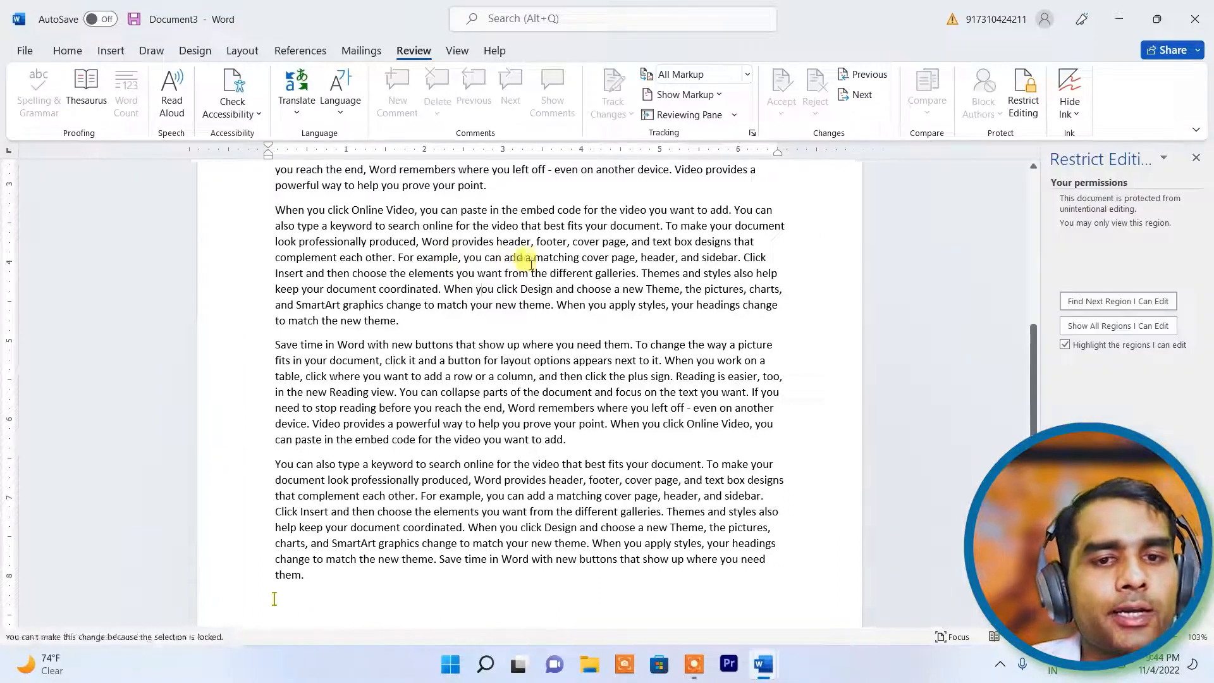
{"action": "key", "text": "BackSpace"}
{"action": "key", "text": "BackSpace"}
{"action": "key", "text": "BackSpace"}
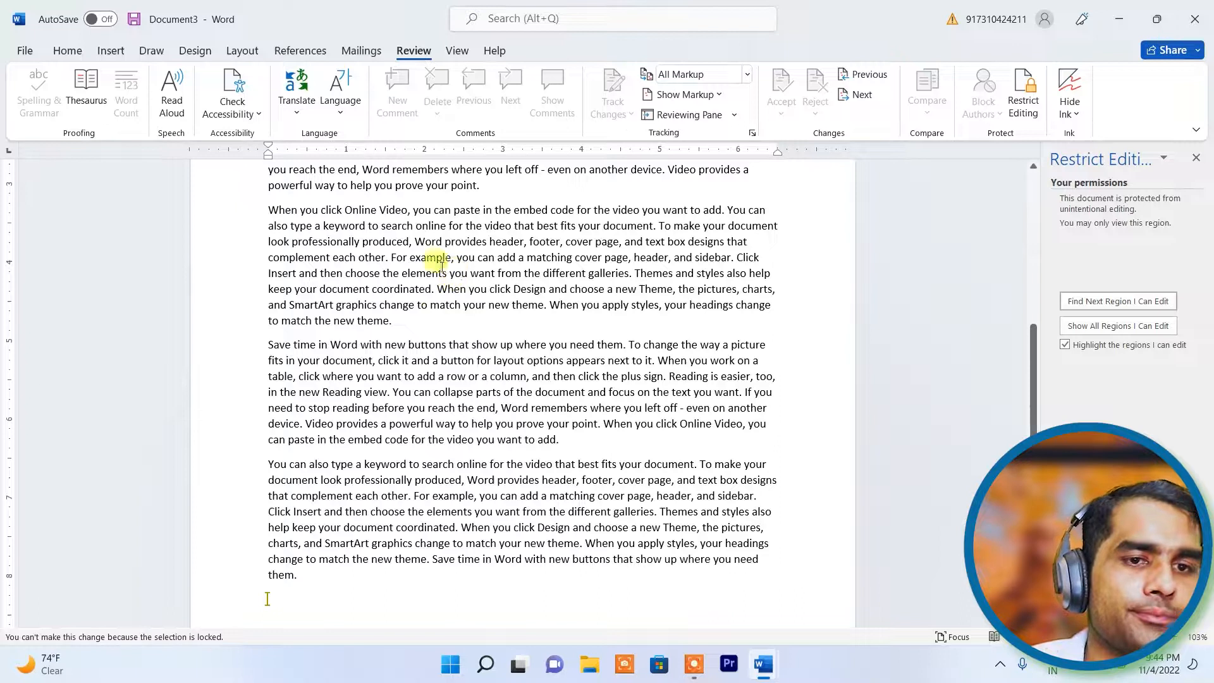
{"action": "left_click_drag", "start_coordinate": [595, 320], "coordinate": [268, 160]}
{"action": "right_click", "coordinate": [321, 217]}
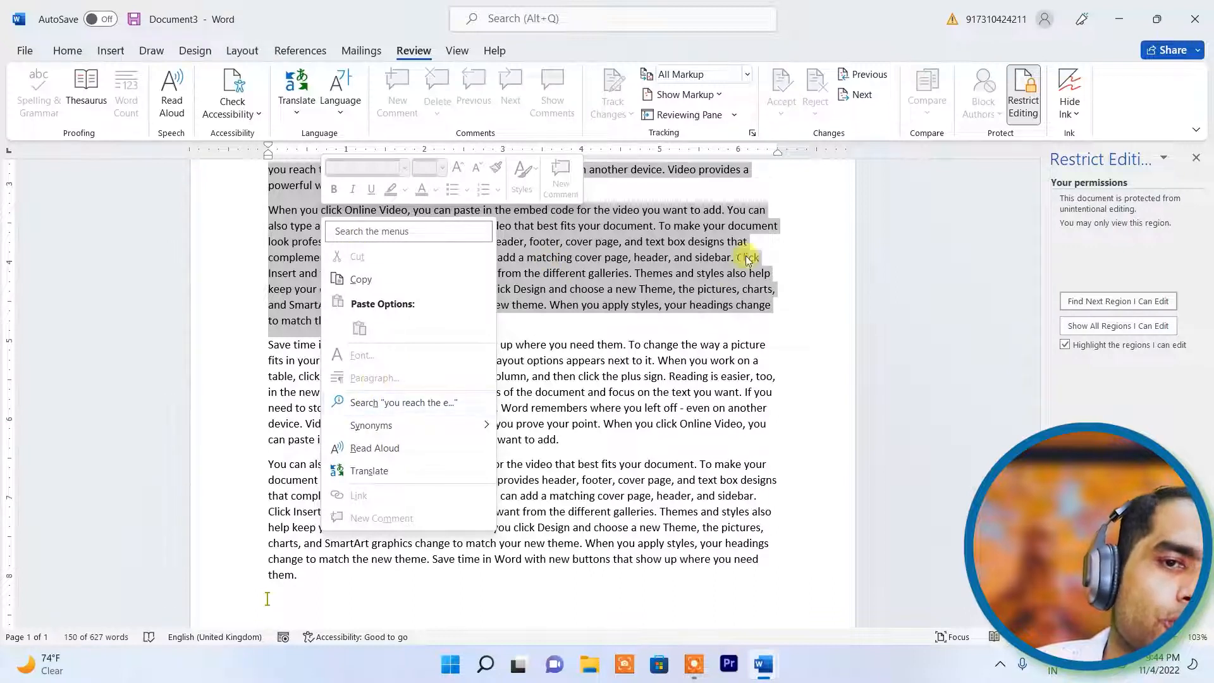
{"action": "left_click", "coordinate": [809, 231]}
{"action": "left_click", "coordinate": [67, 51]}
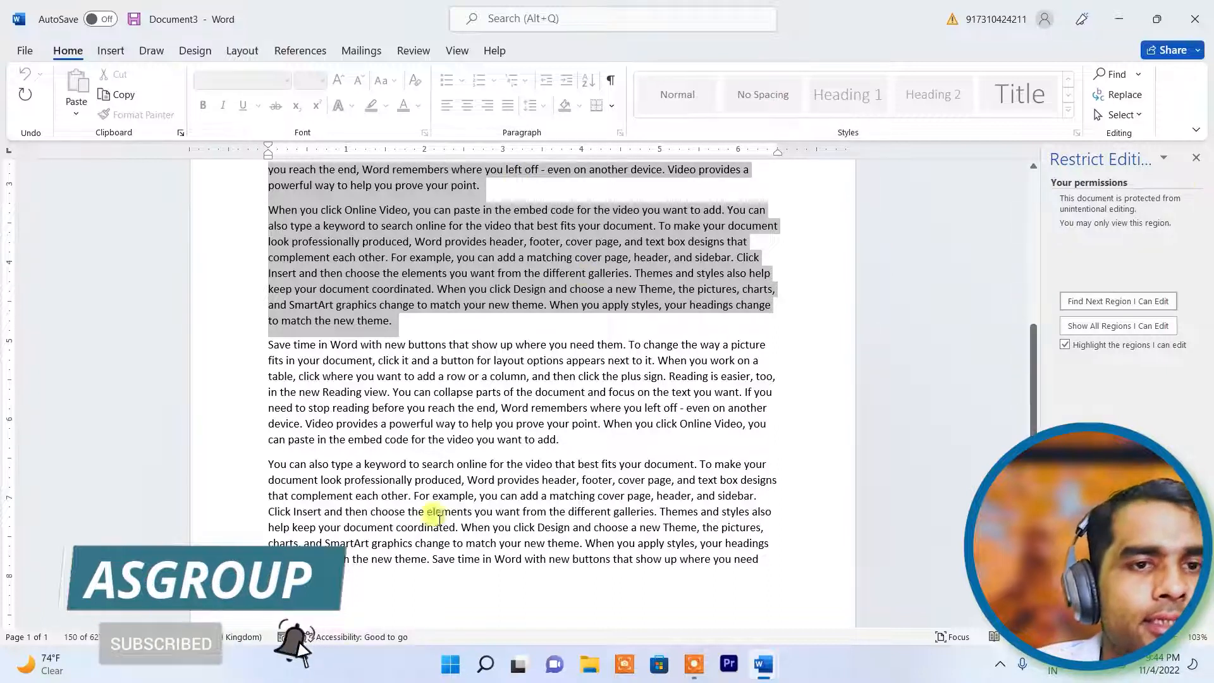
{"action": "left_click", "coordinate": [335, 442]}
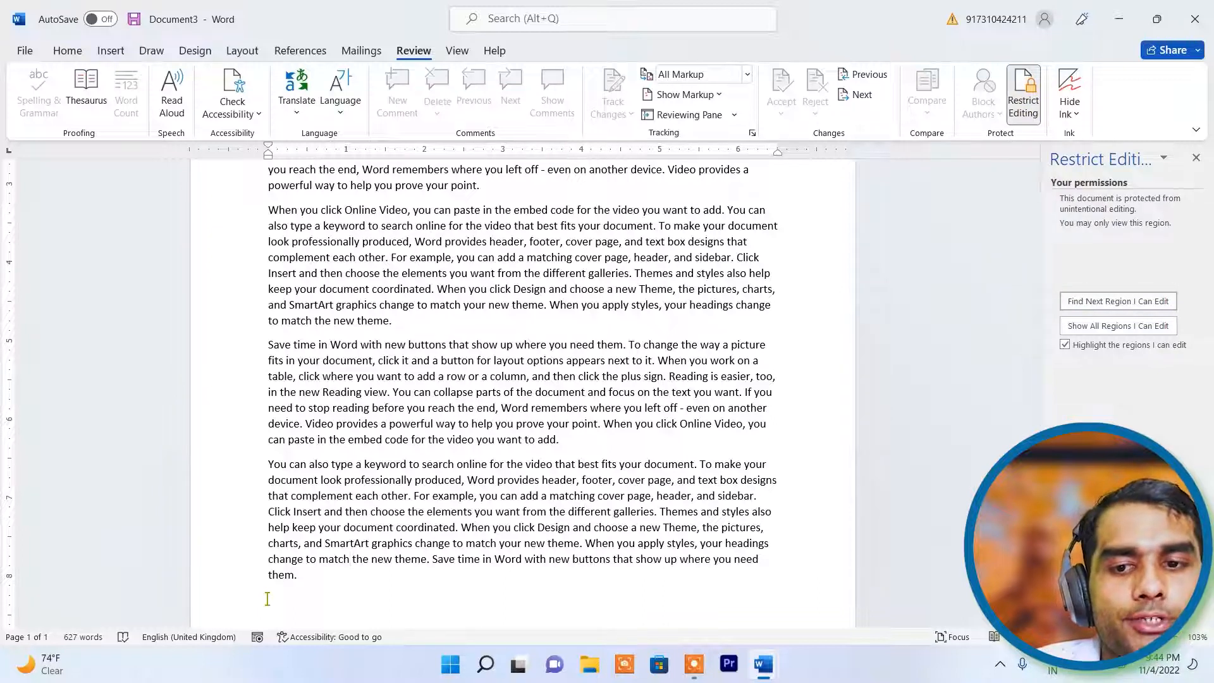
- Stop protection using the document password and close the Restrict Editing pane
{"action": "left_click", "coordinate": [1117, 615]}
{"action": "type", "text": "••••"}
{"action": "key", "text": "Return"}
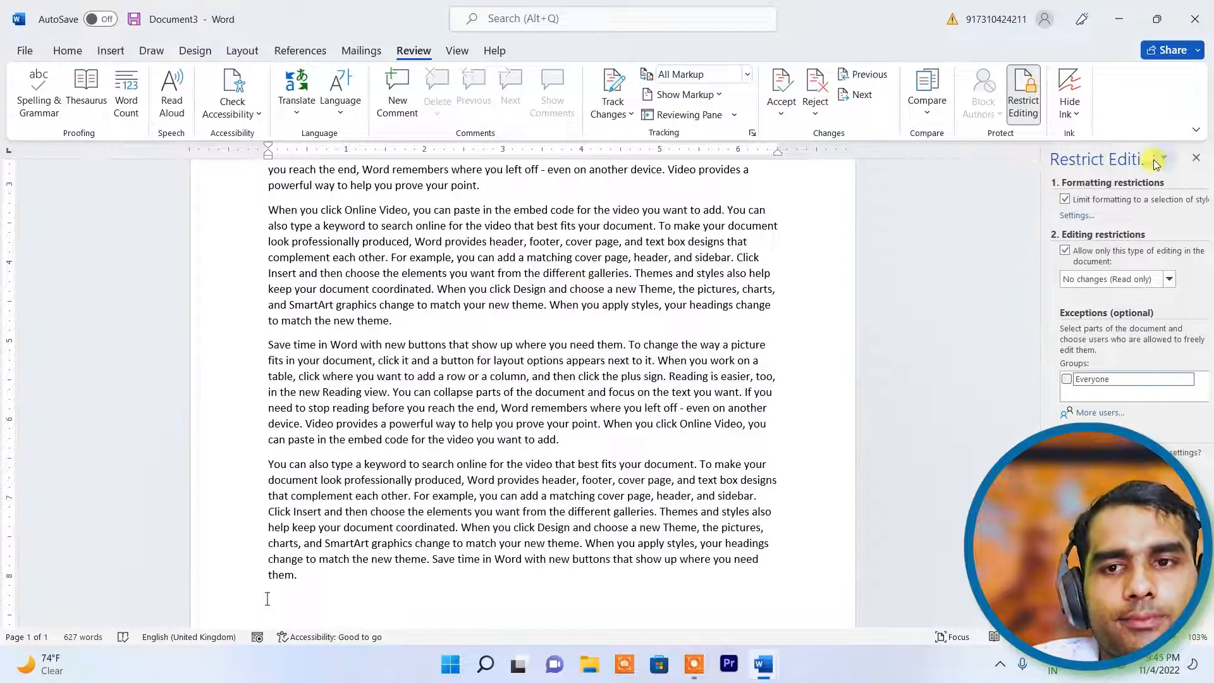
{"action": "left_click", "coordinate": [1195, 158]}
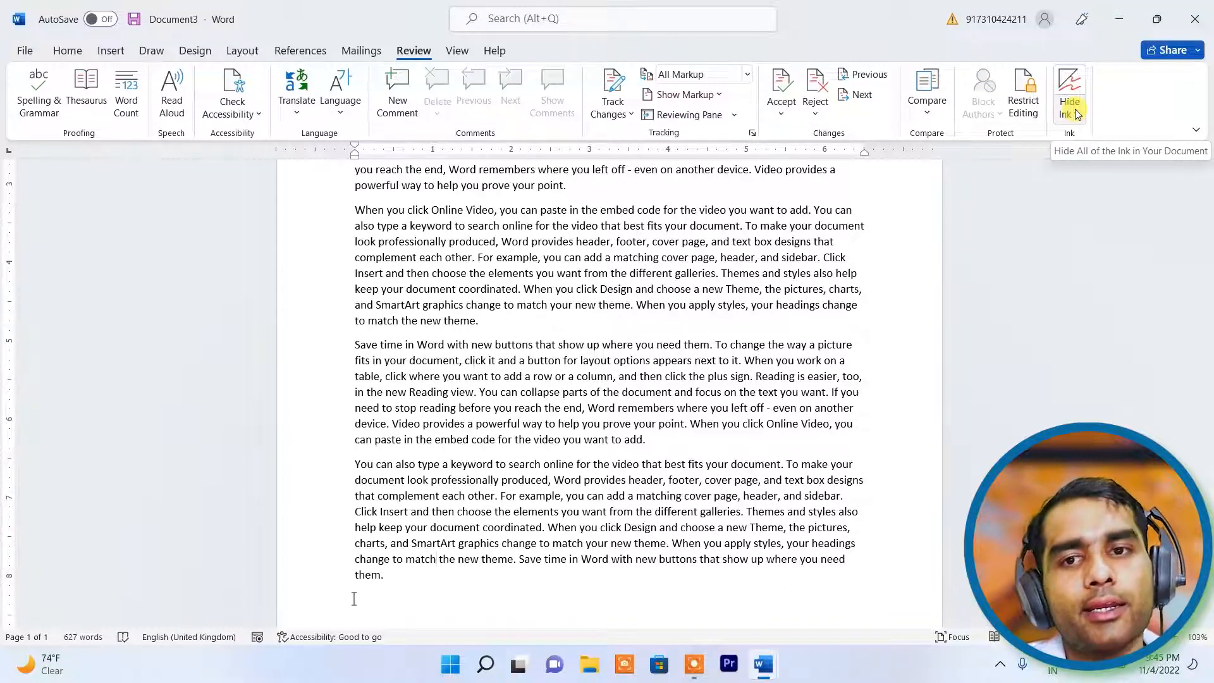
- Toggle Hide Ink on the Review tab off and back on
{"action": "left_click", "coordinate": [1070, 112]}
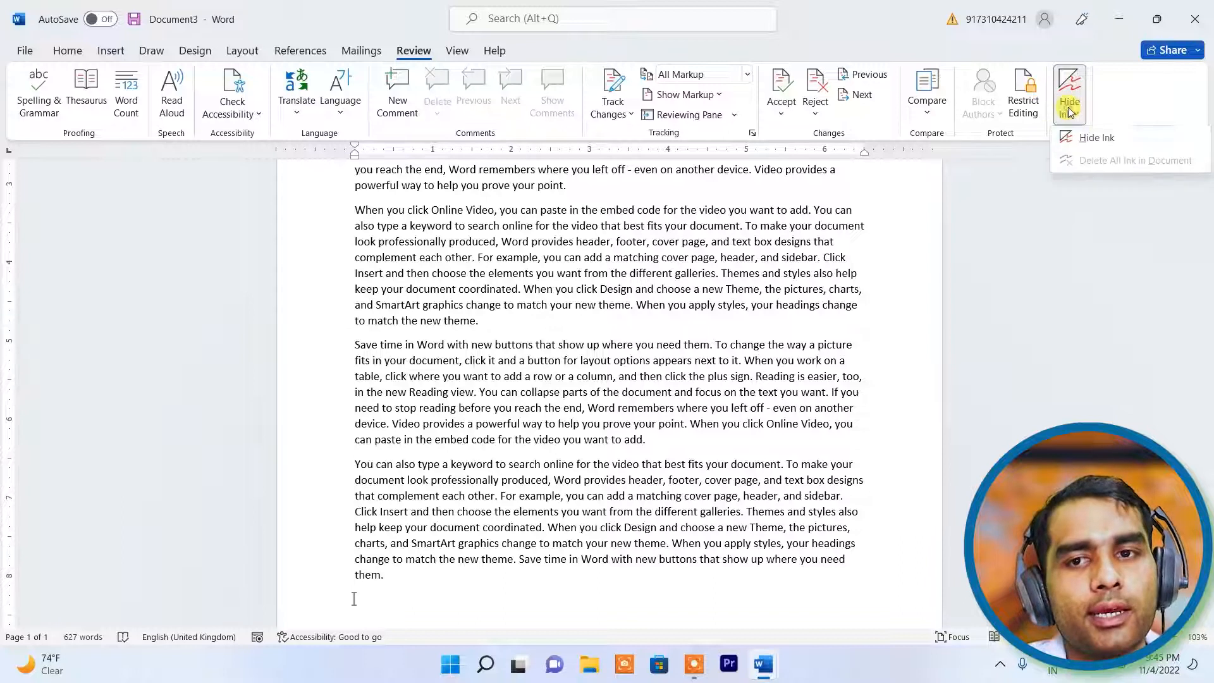
{"action": "left_click", "coordinate": [1102, 140]}
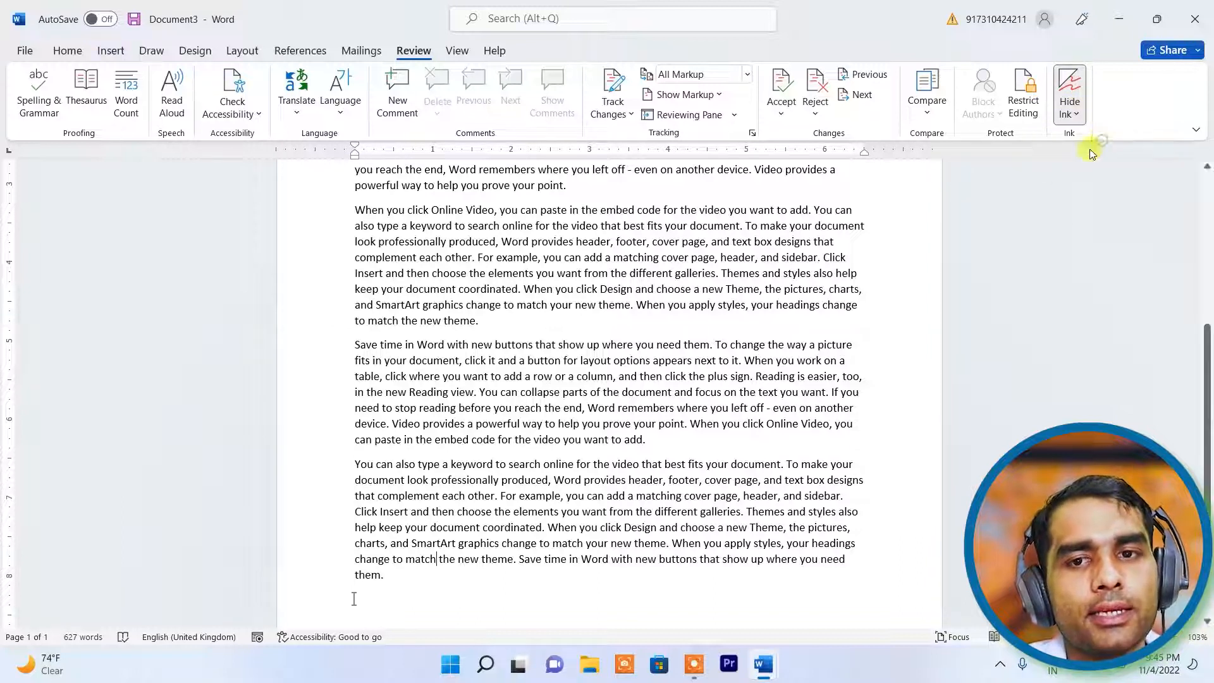
{"action": "left_click", "coordinate": [1070, 81]}
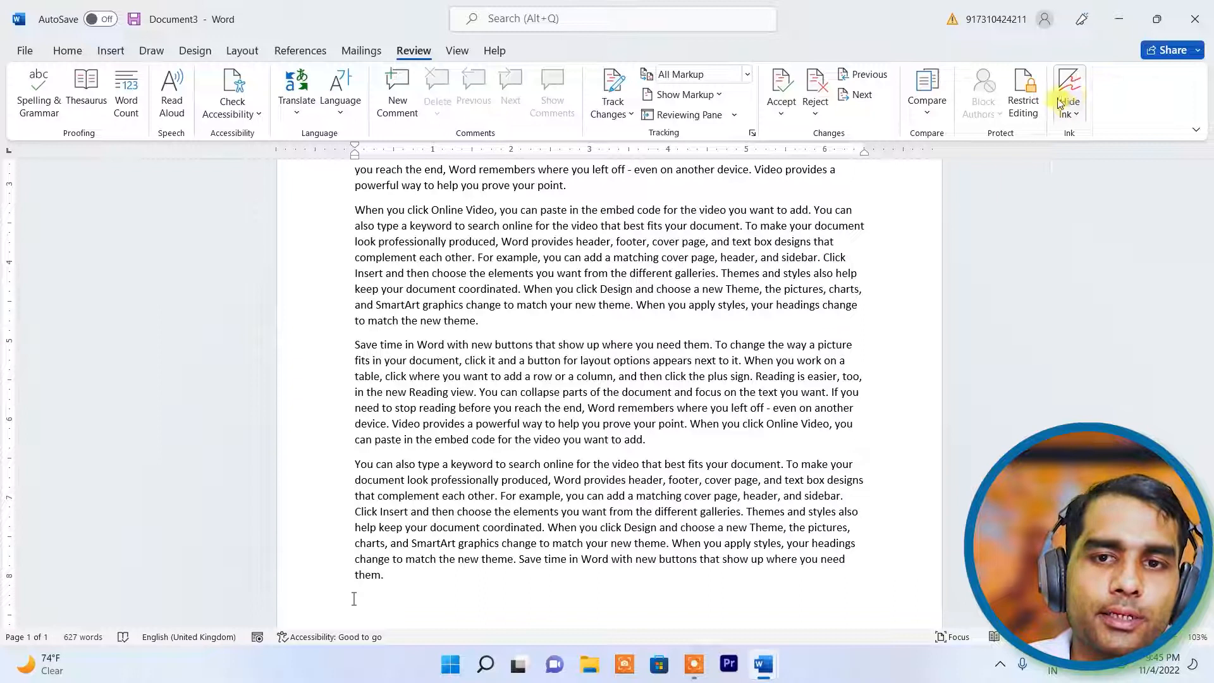
{"action": "left_click", "coordinate": [1075, 116]}
{"action": "left_click", "coordinate": [1083, 137]}
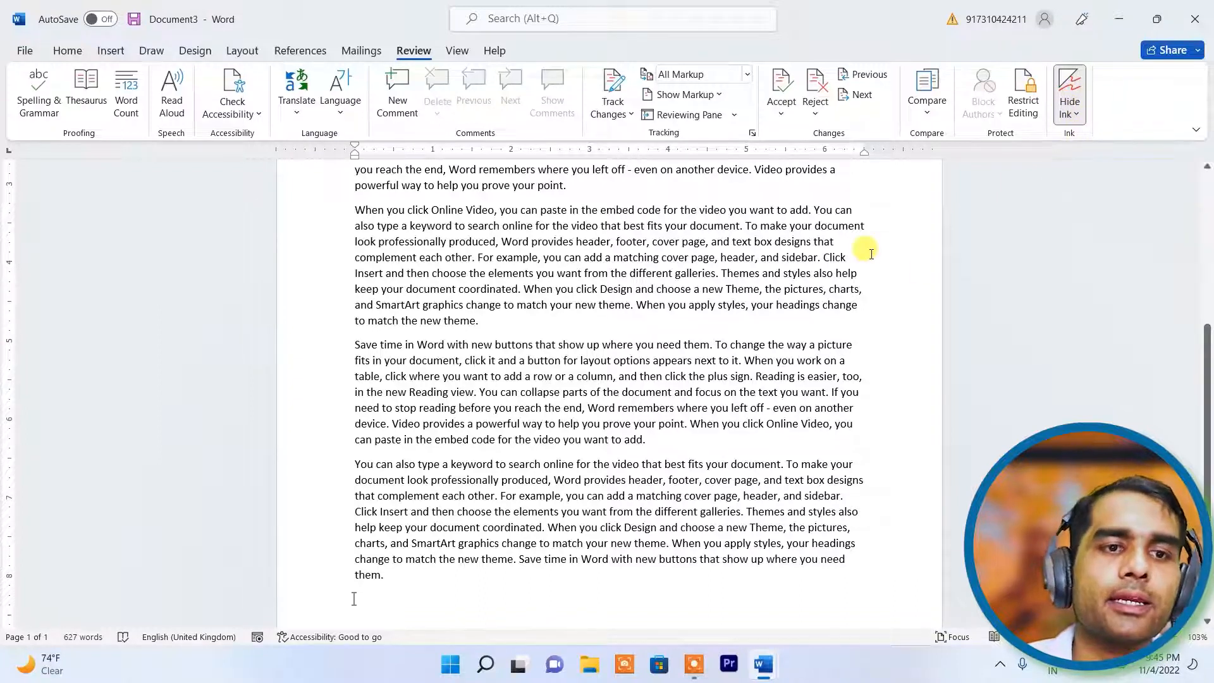